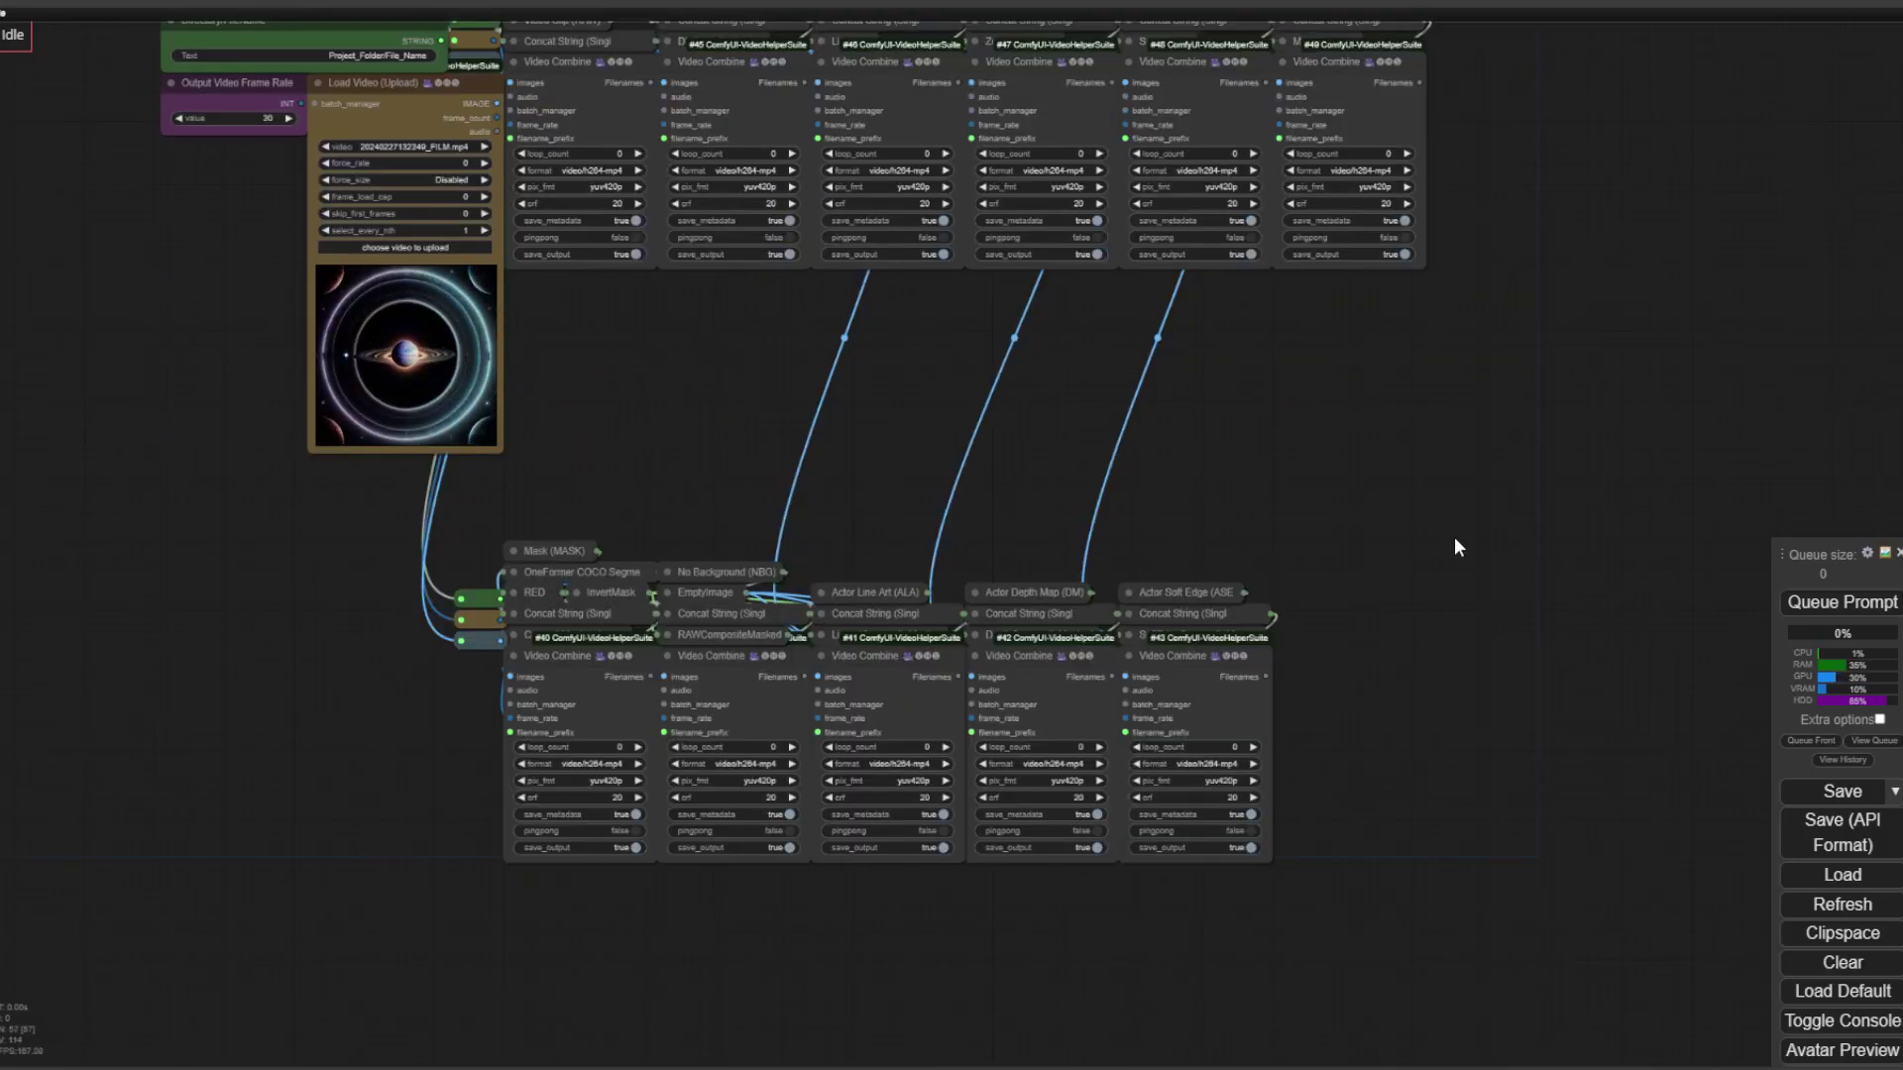
Examine the original Video ControlNet Builder workflow, from its input nodes and source video chooser to the ControlNet and actor output nodes.
left_click_drag(1438, 503, 1472, 649)
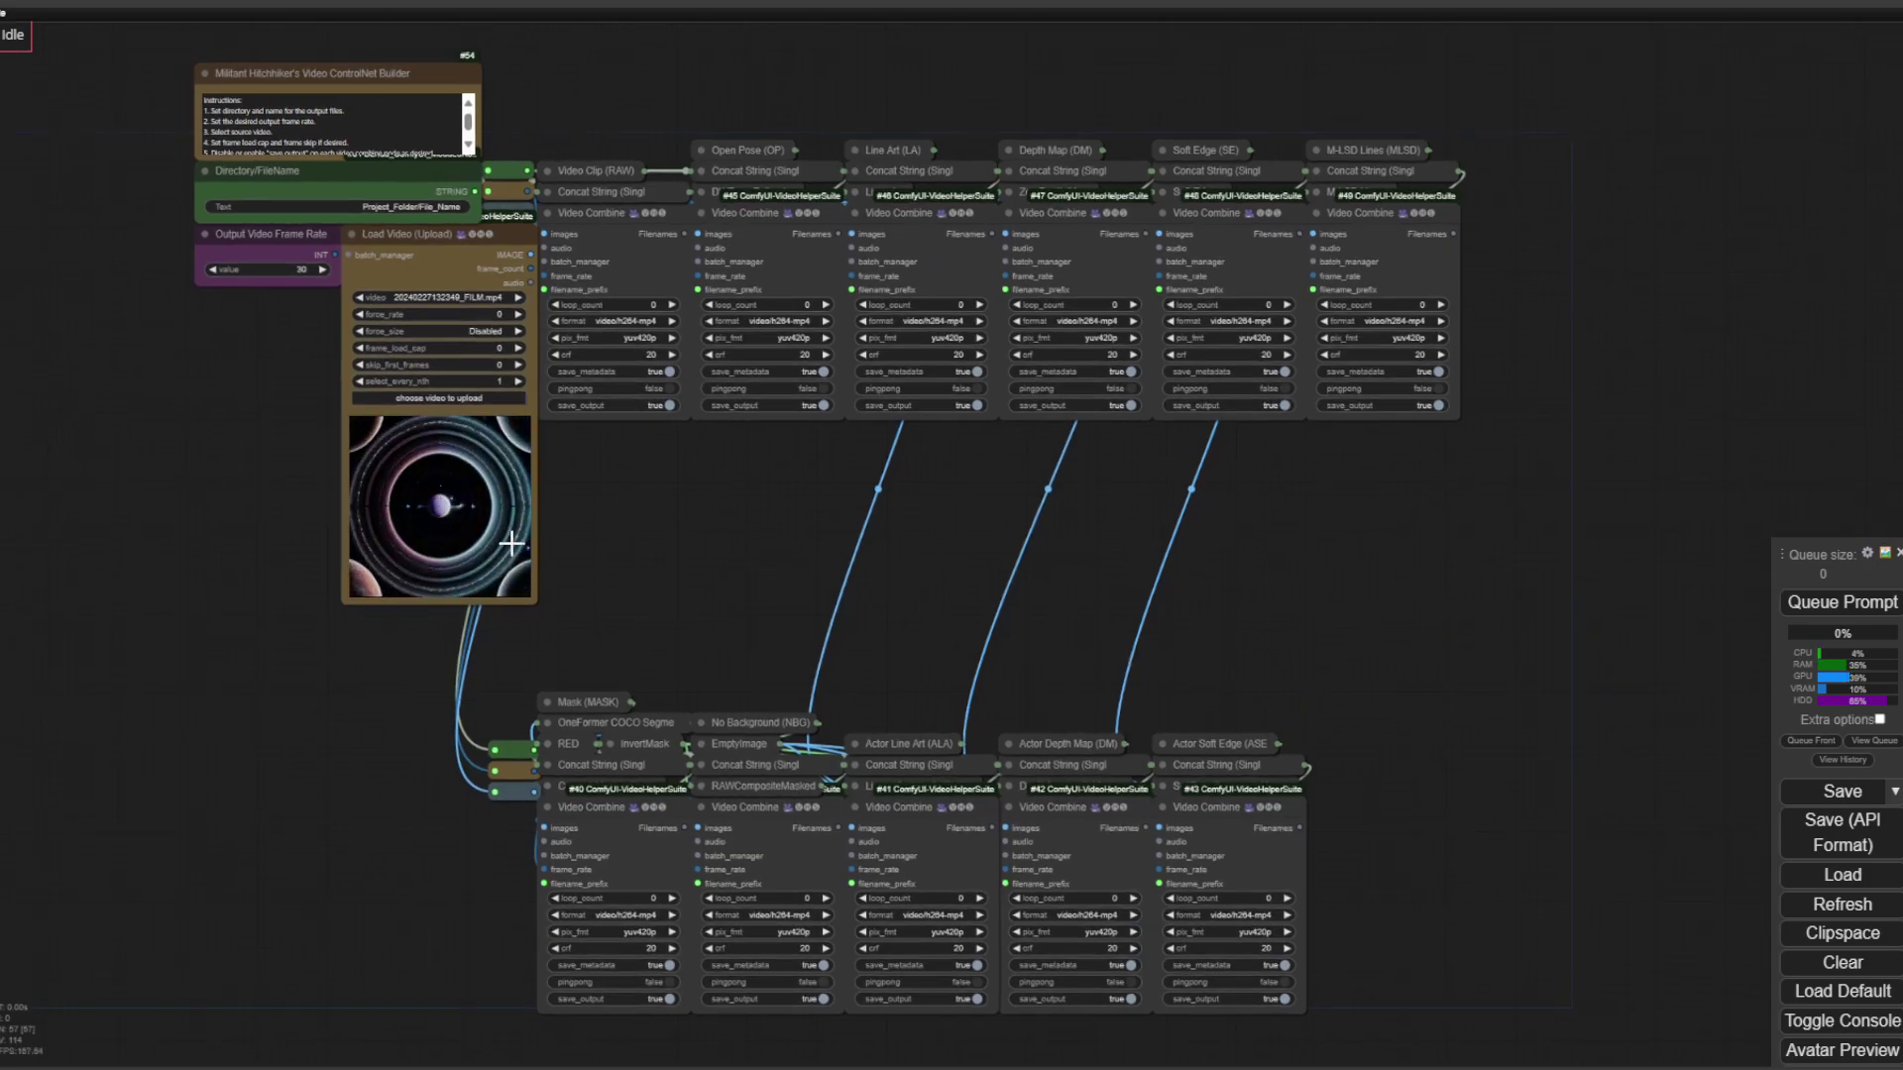
scroll(287, 280, "up", 2)
scroll(144, 210, "up", 4)
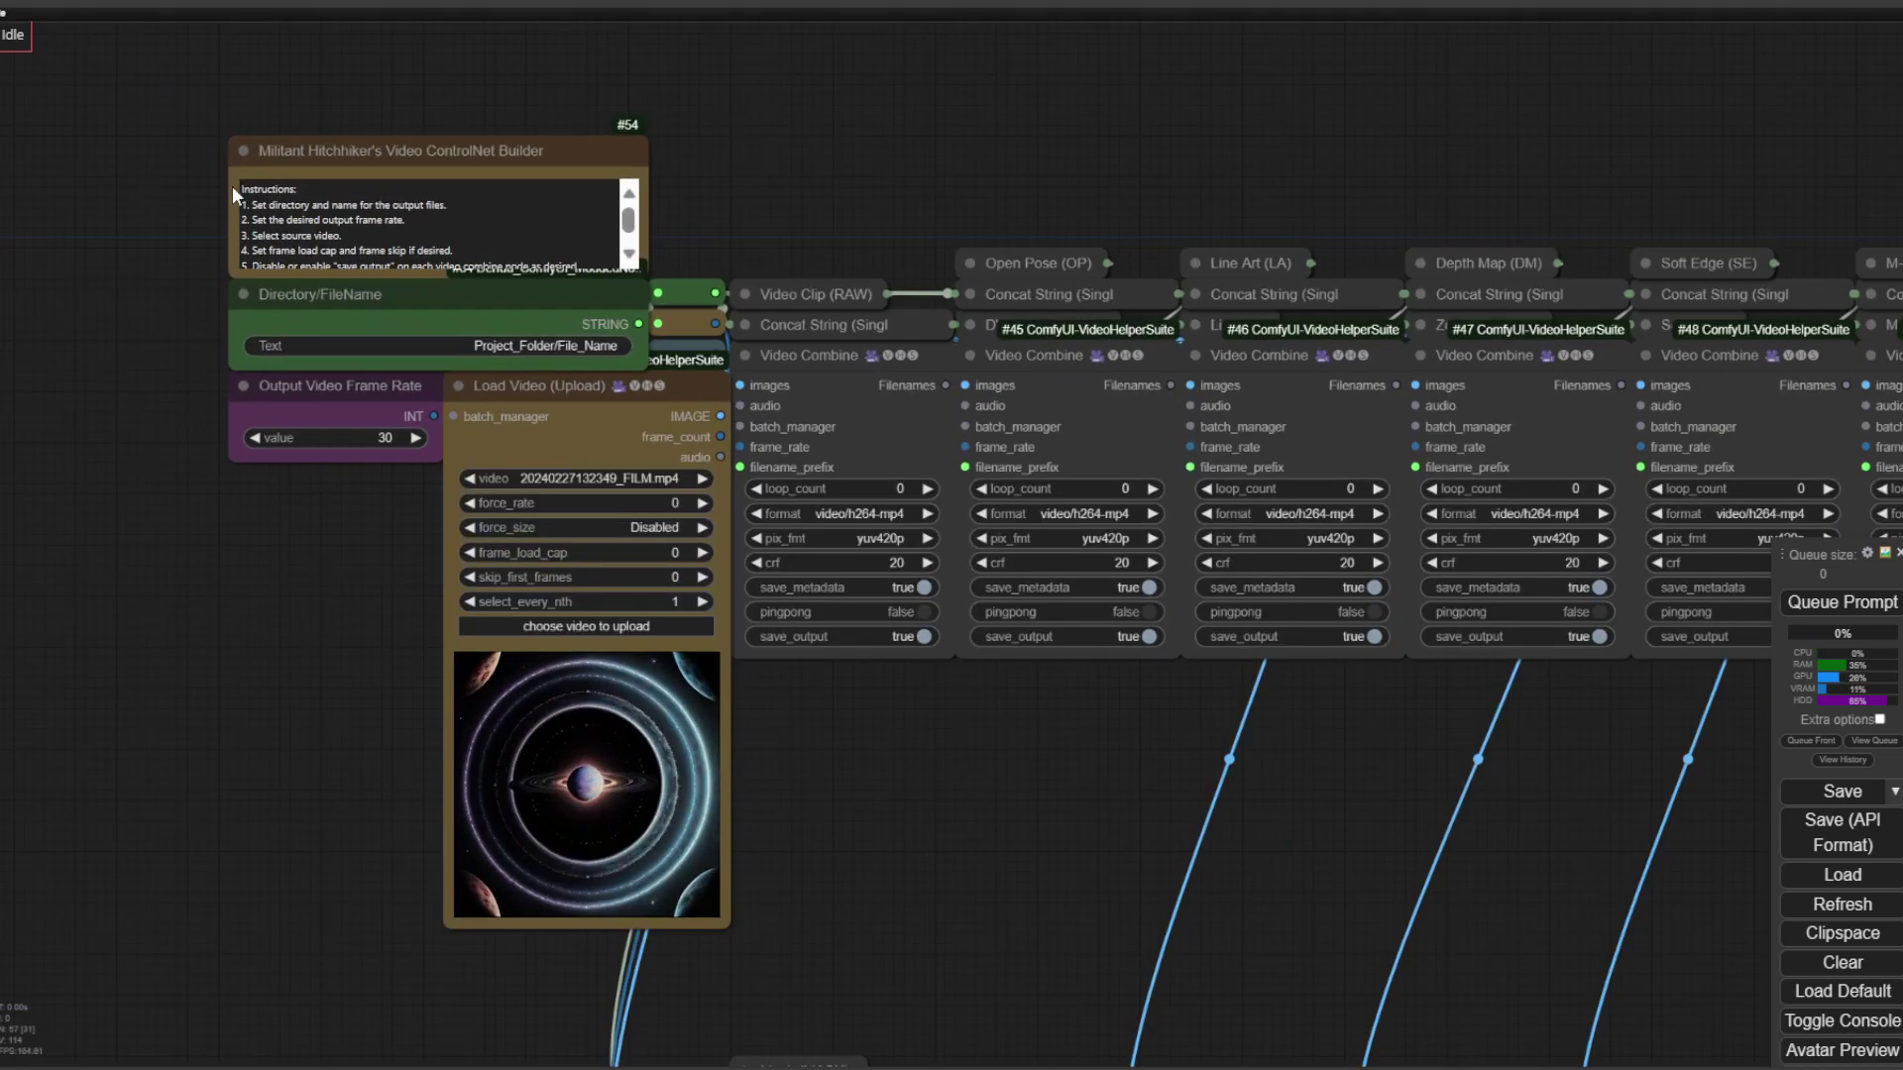
scroll(274, 794, "down", 2)
left_click_drag(277, 796, 183, 418)
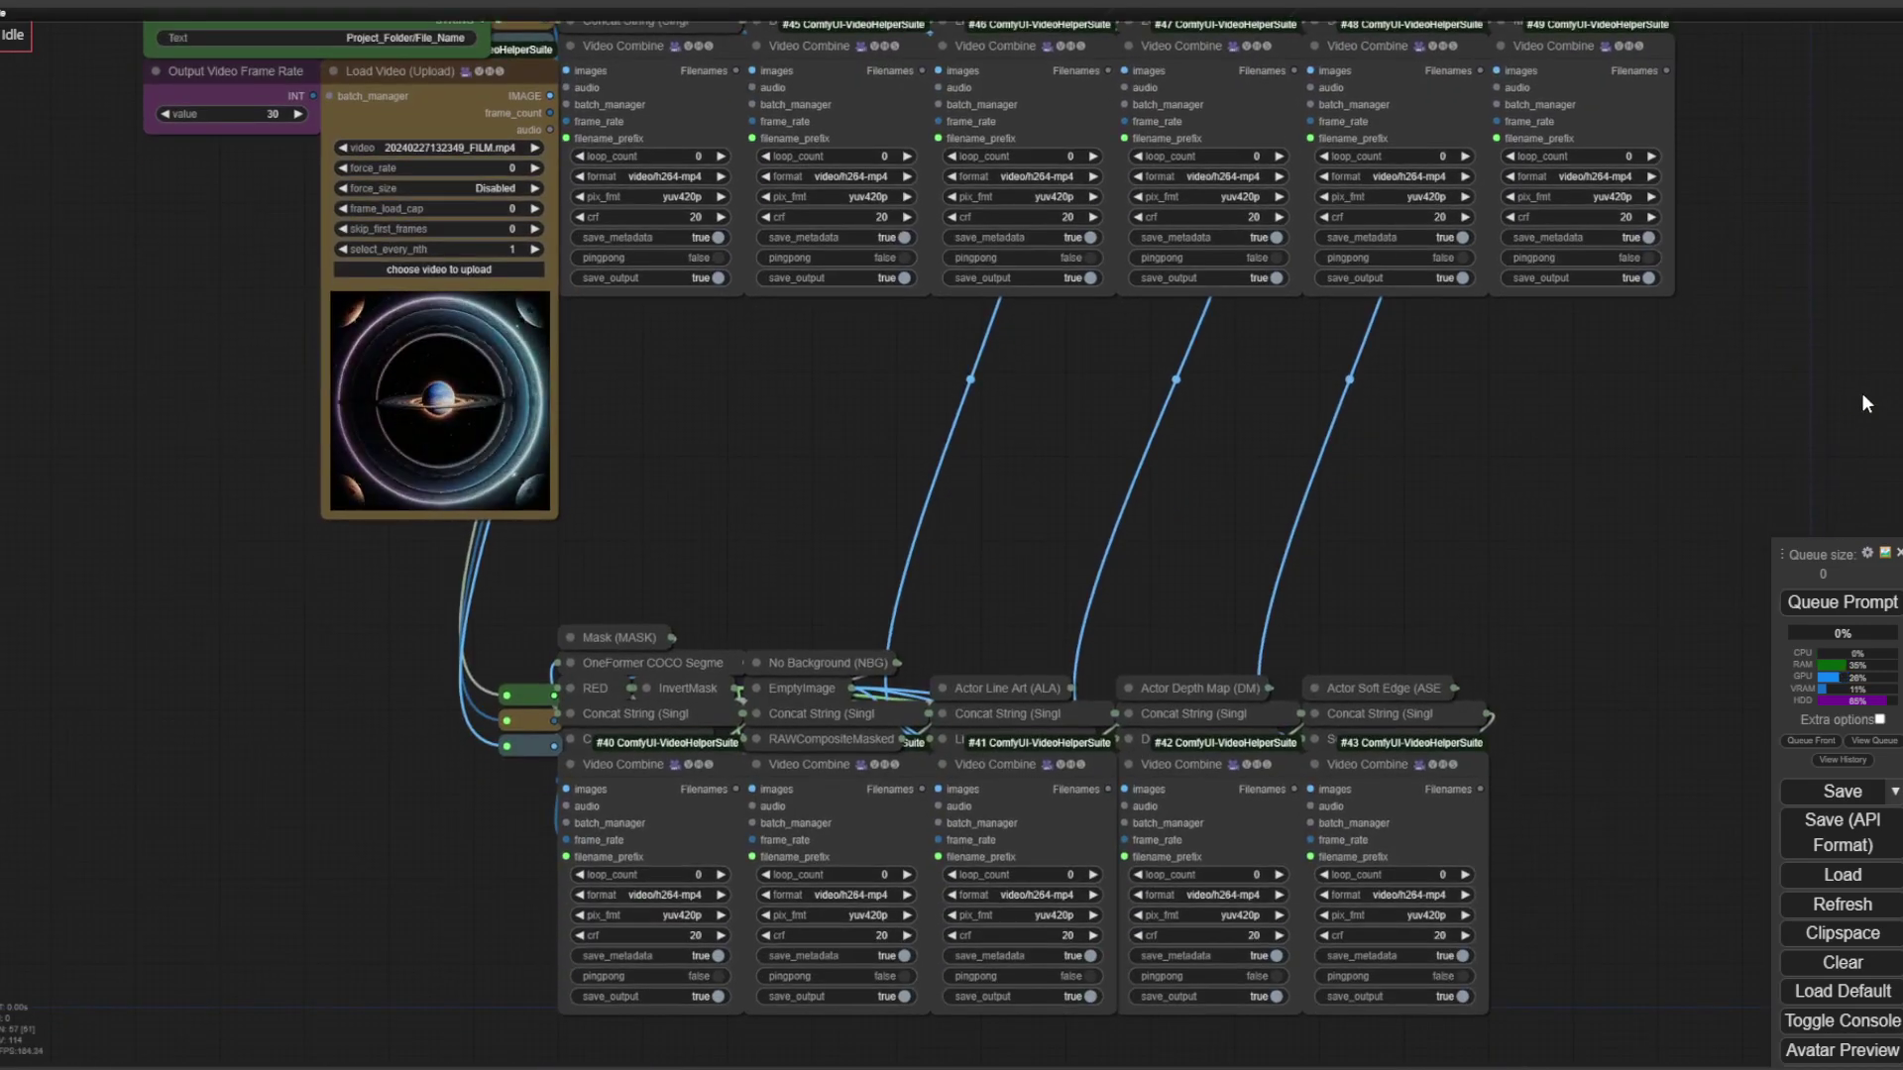
left_click_drag(1713, 395, 1602, 469)
scroll(1657, 467, "down", 1)
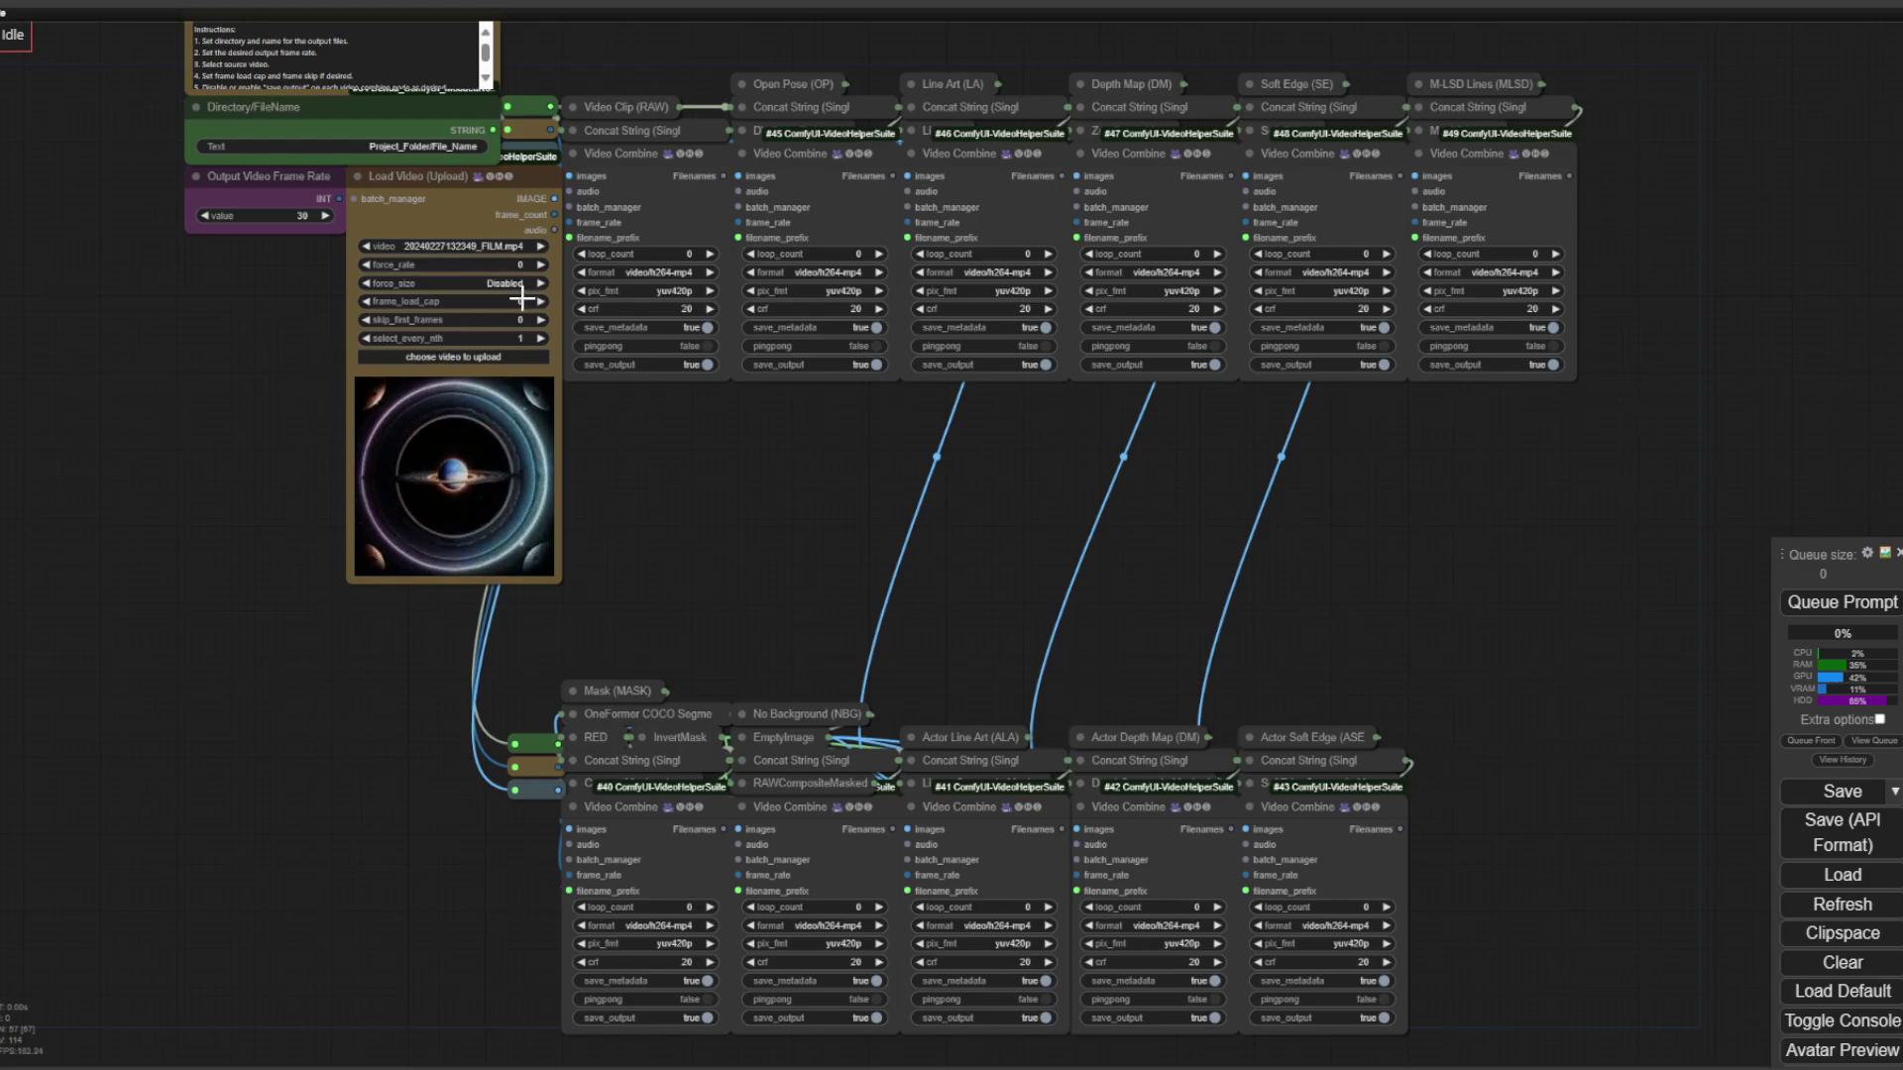
left_click(474, 356)
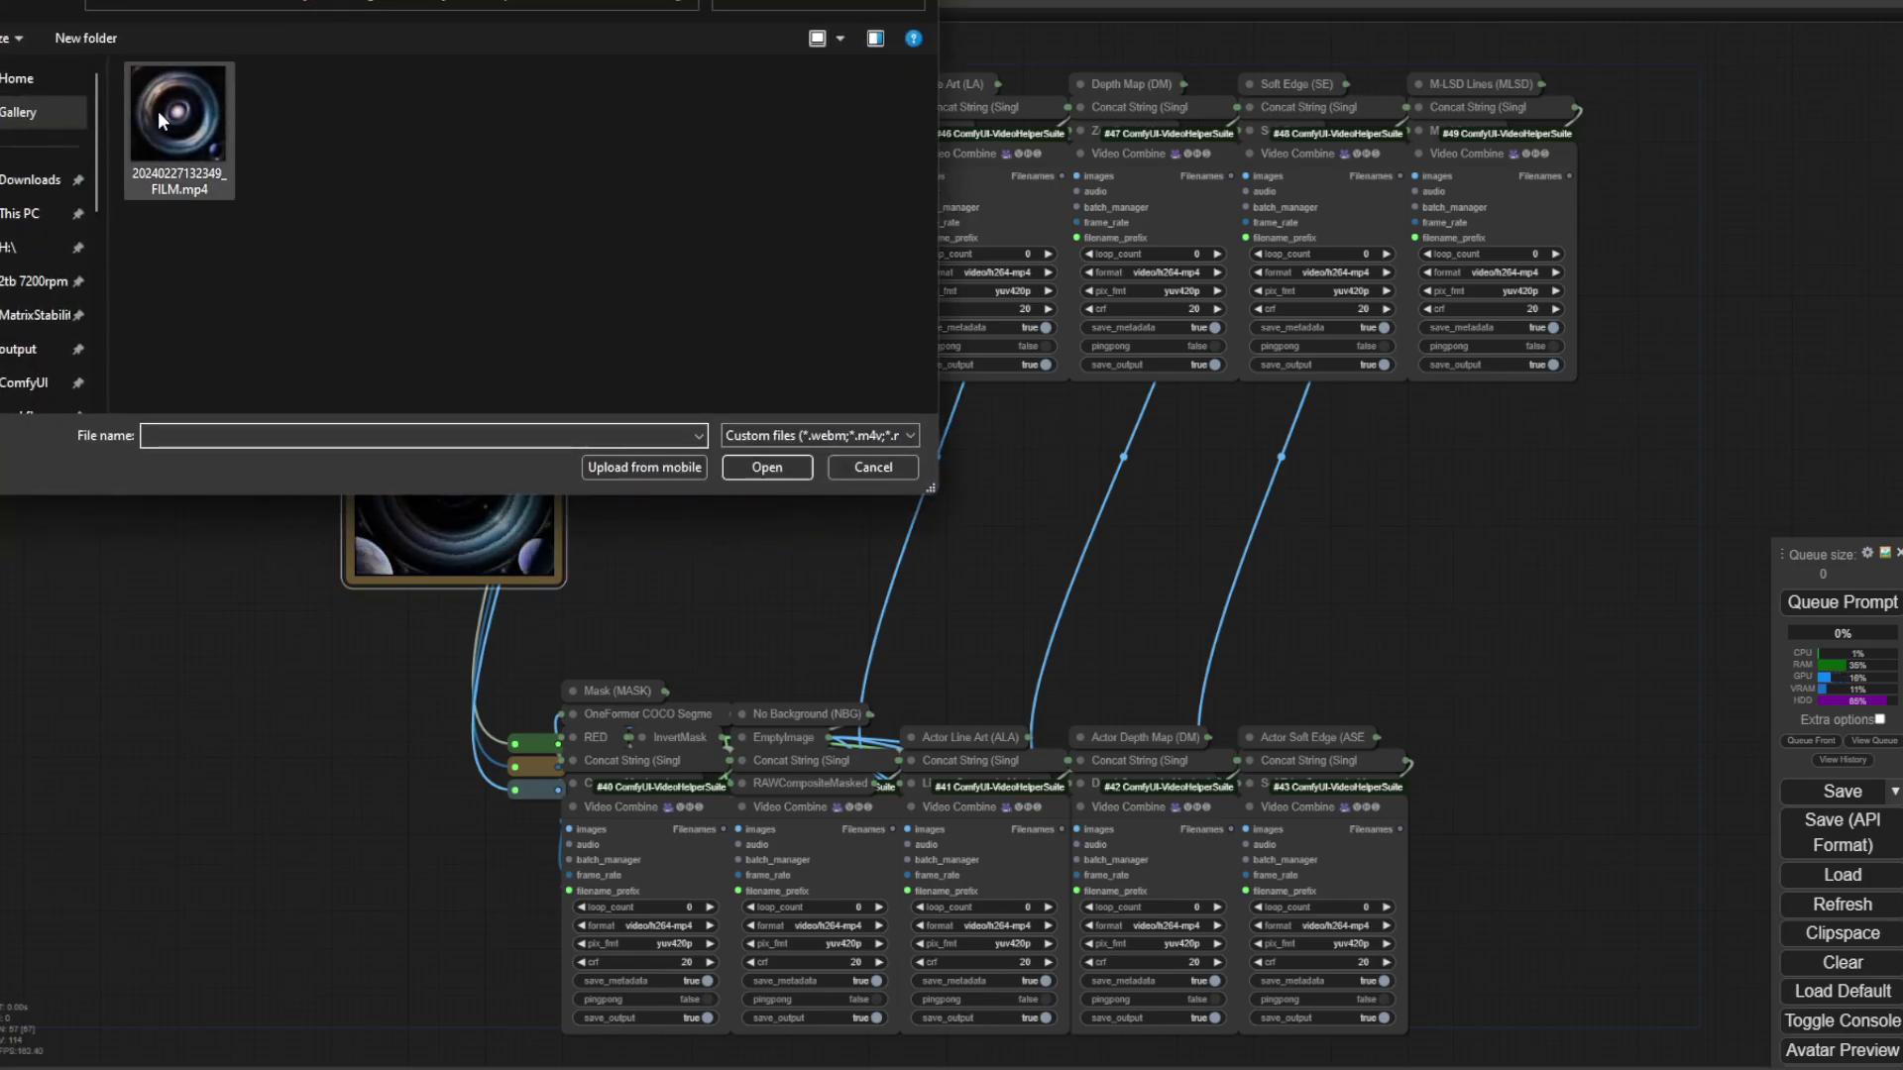
key("Escape")
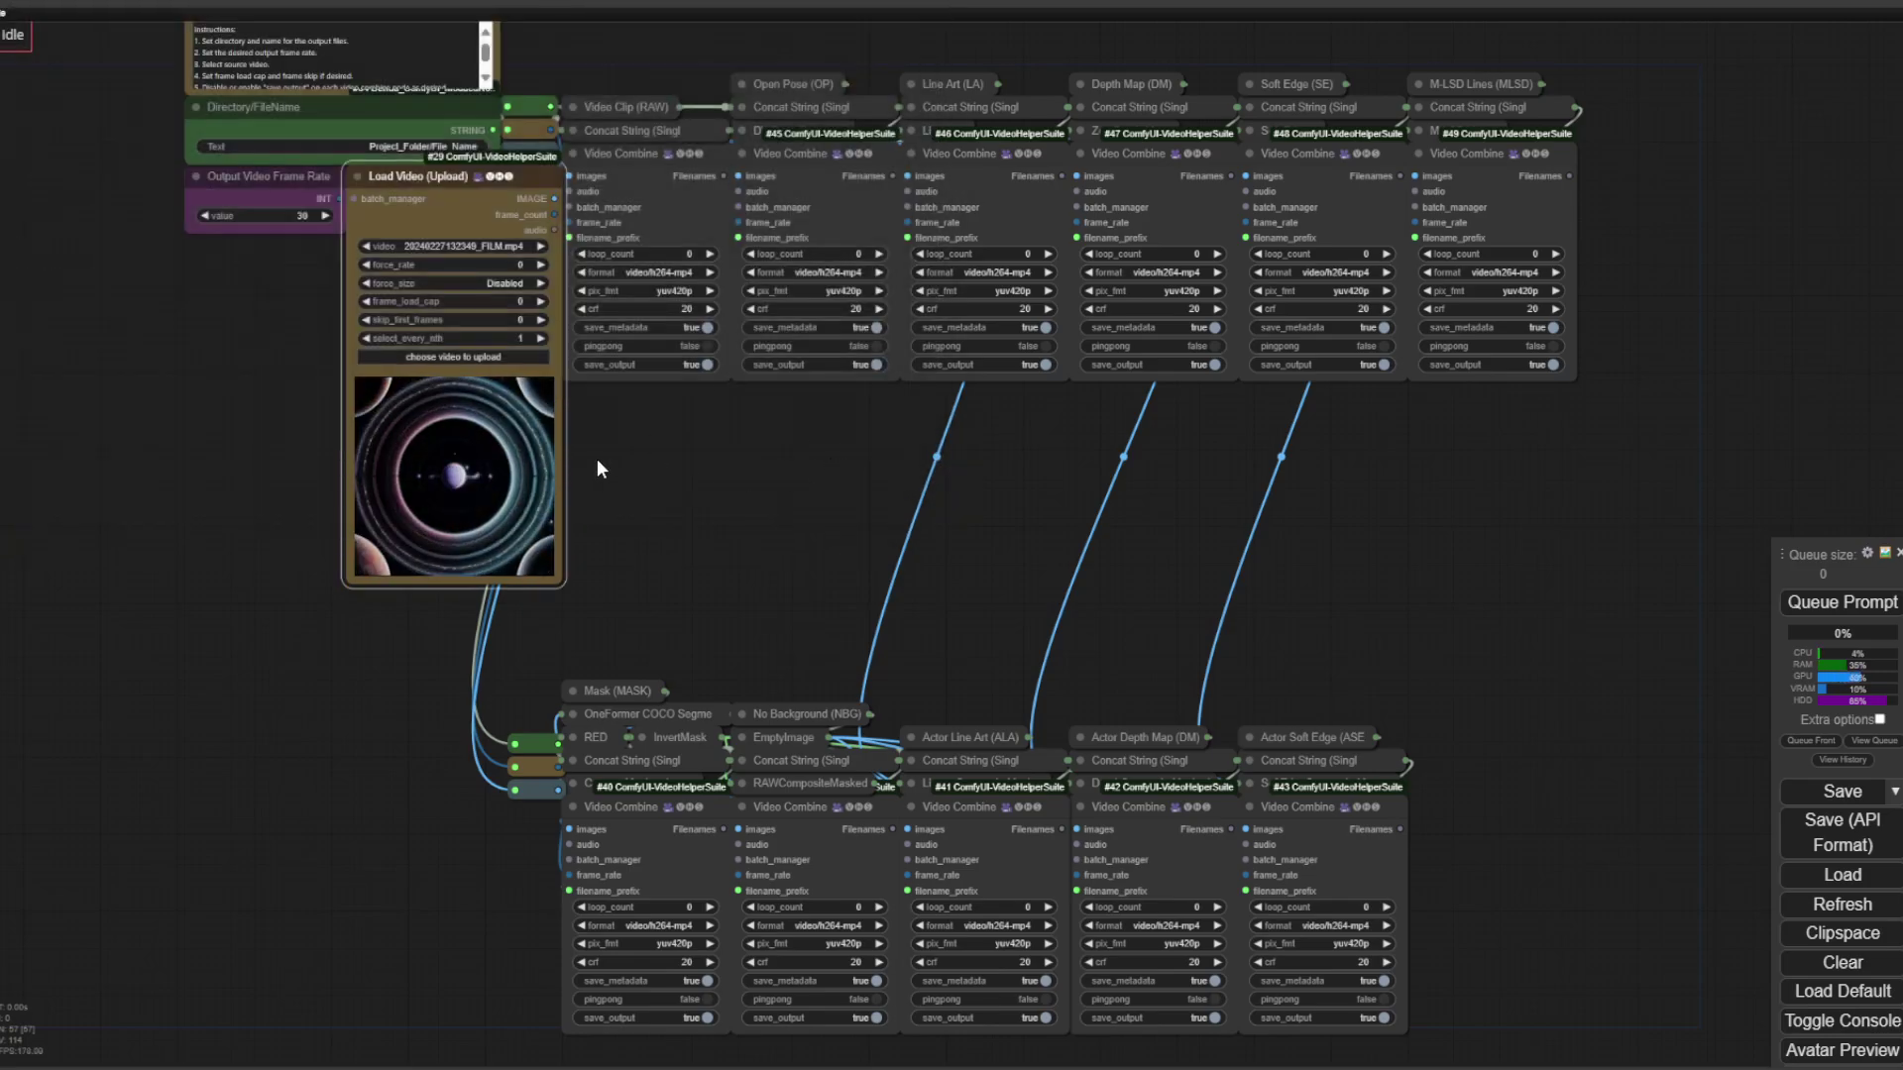
left_click_drag(231, 355, 230, 449)
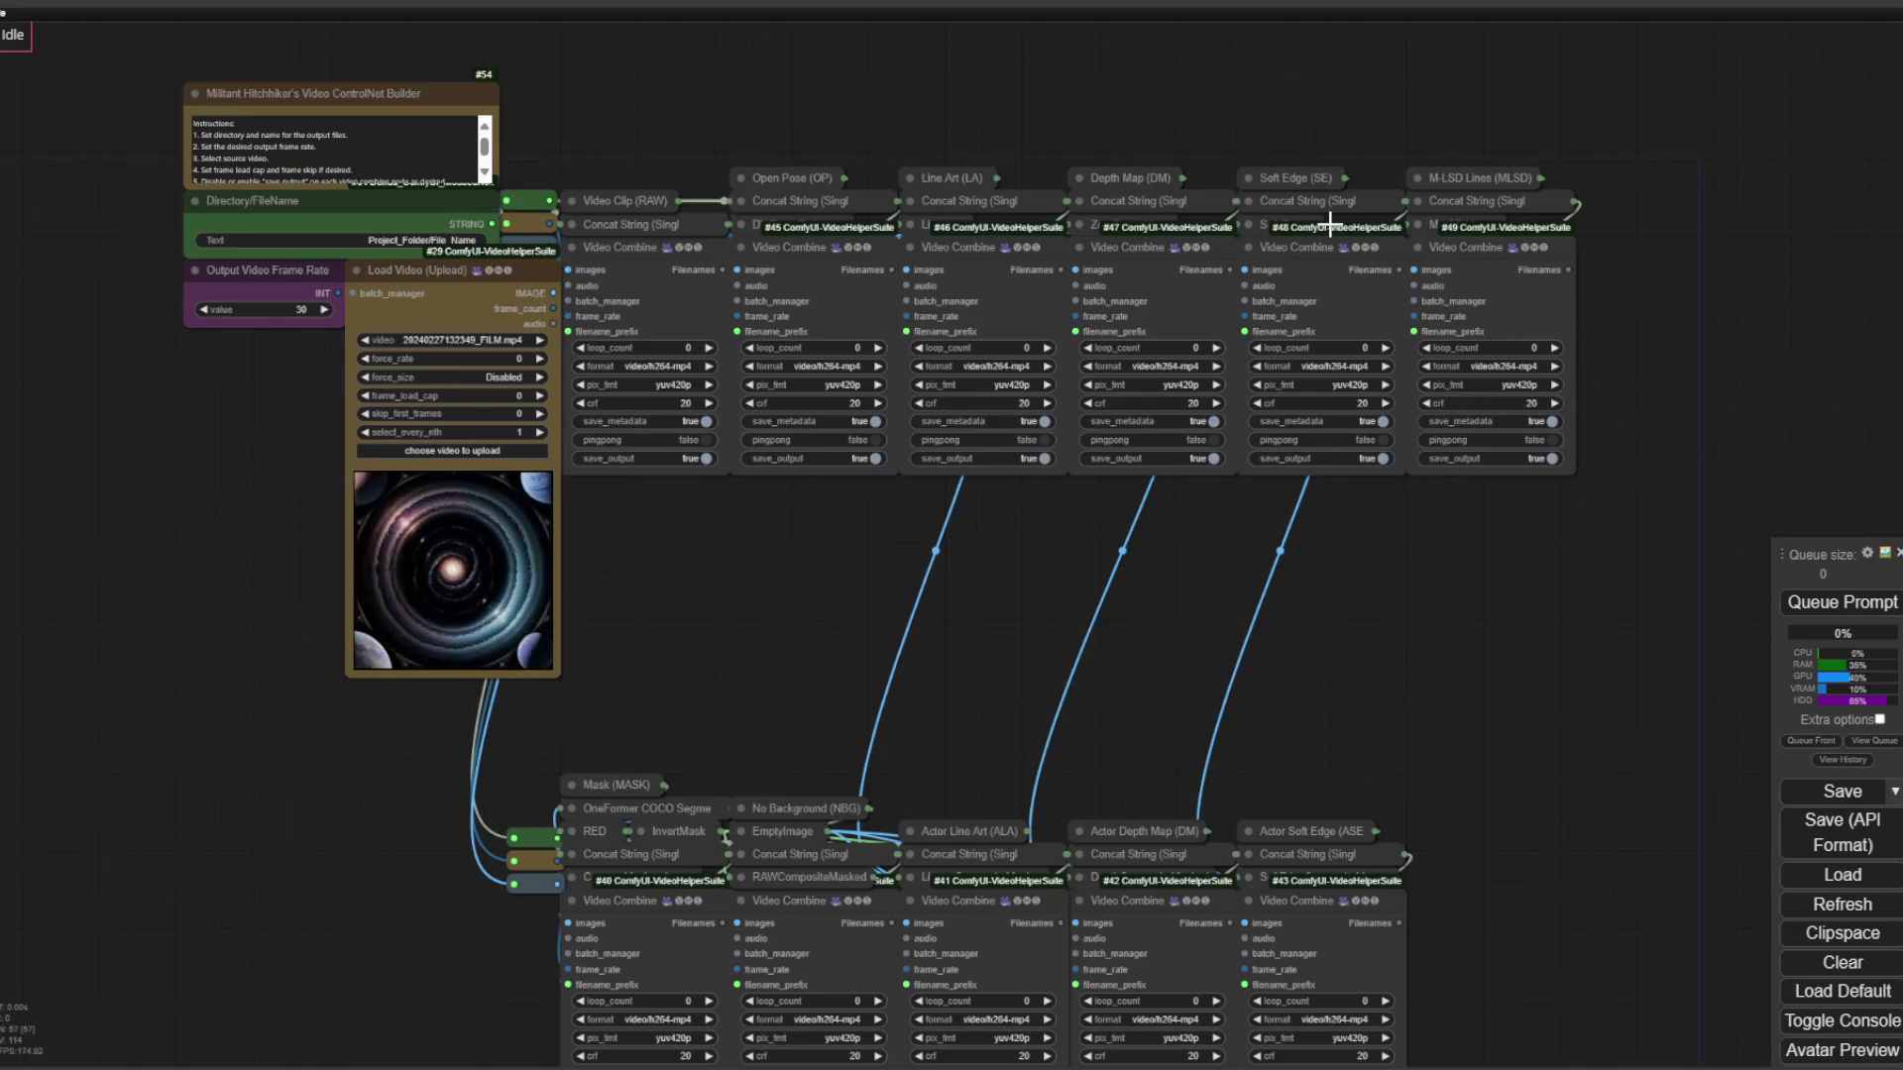
left_click_drag(1541, 695, 1556, 326)
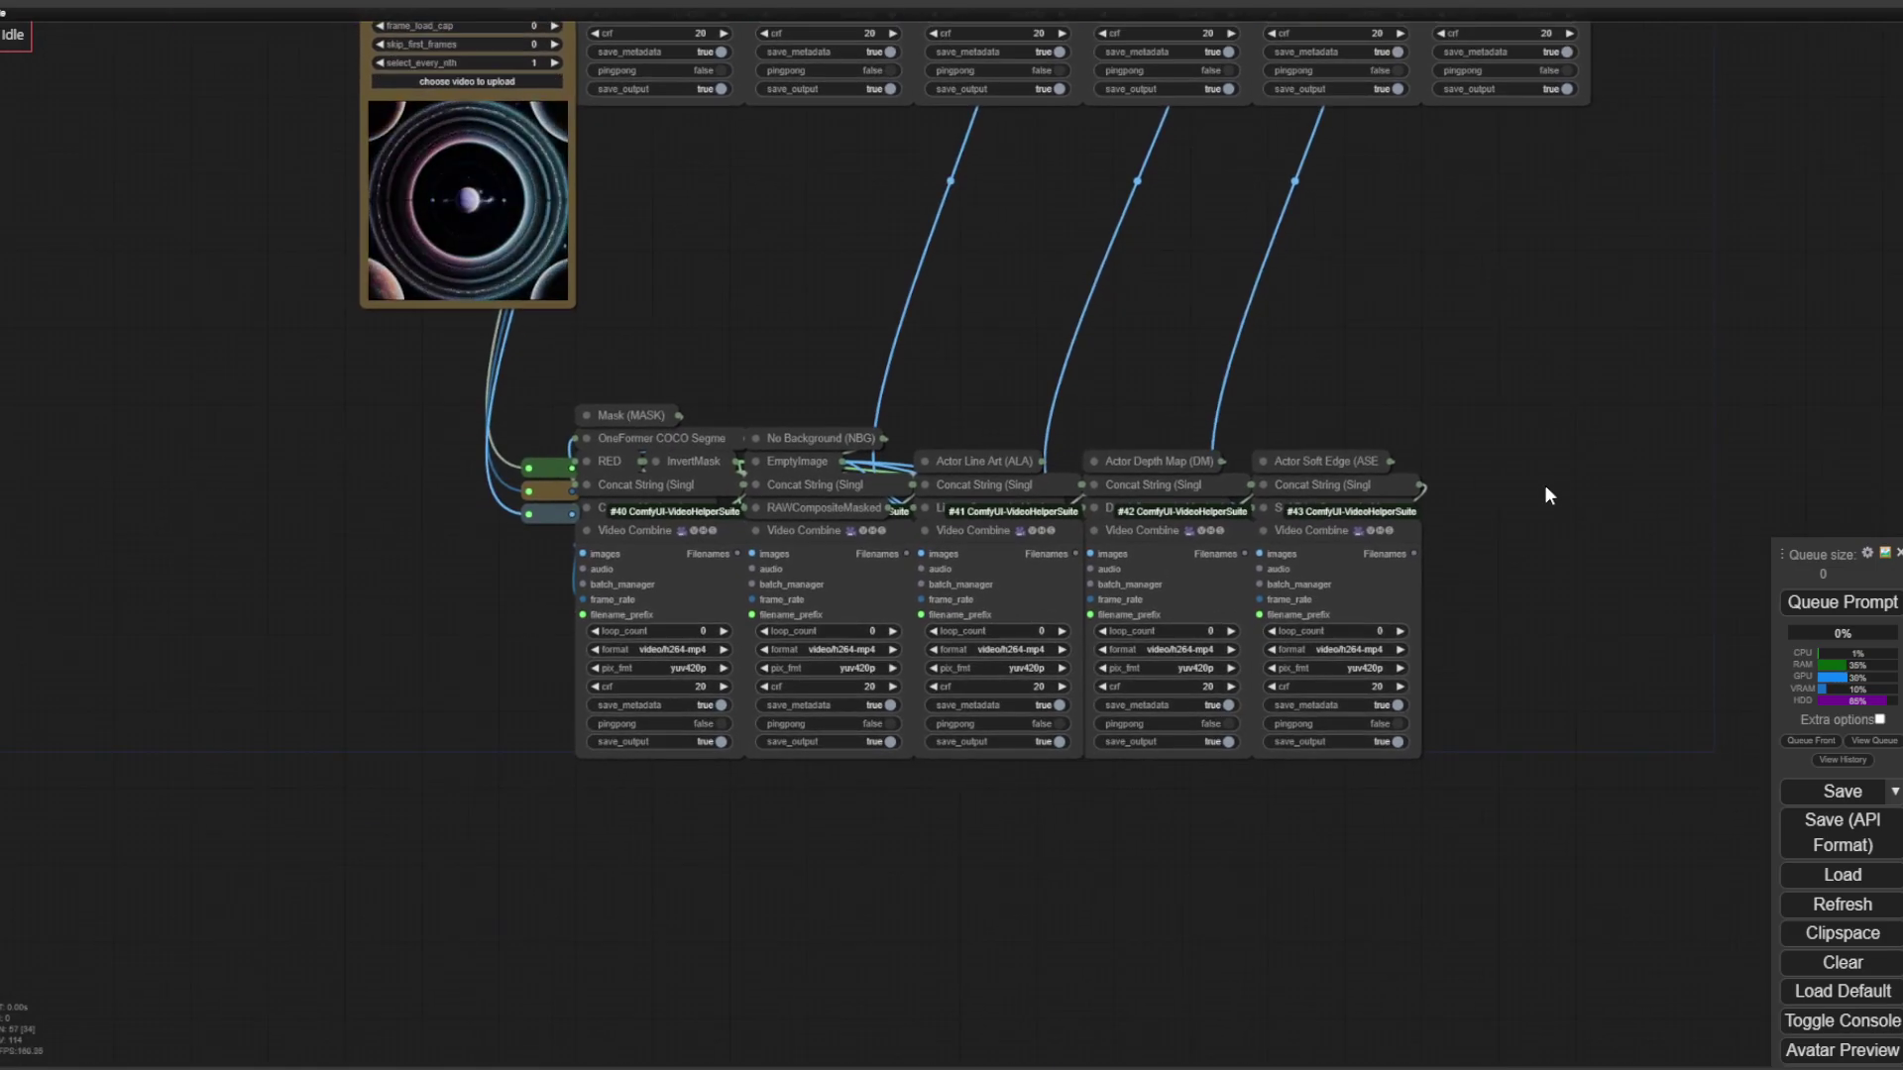
left_click_drag(1544, 484, 1543, 619)
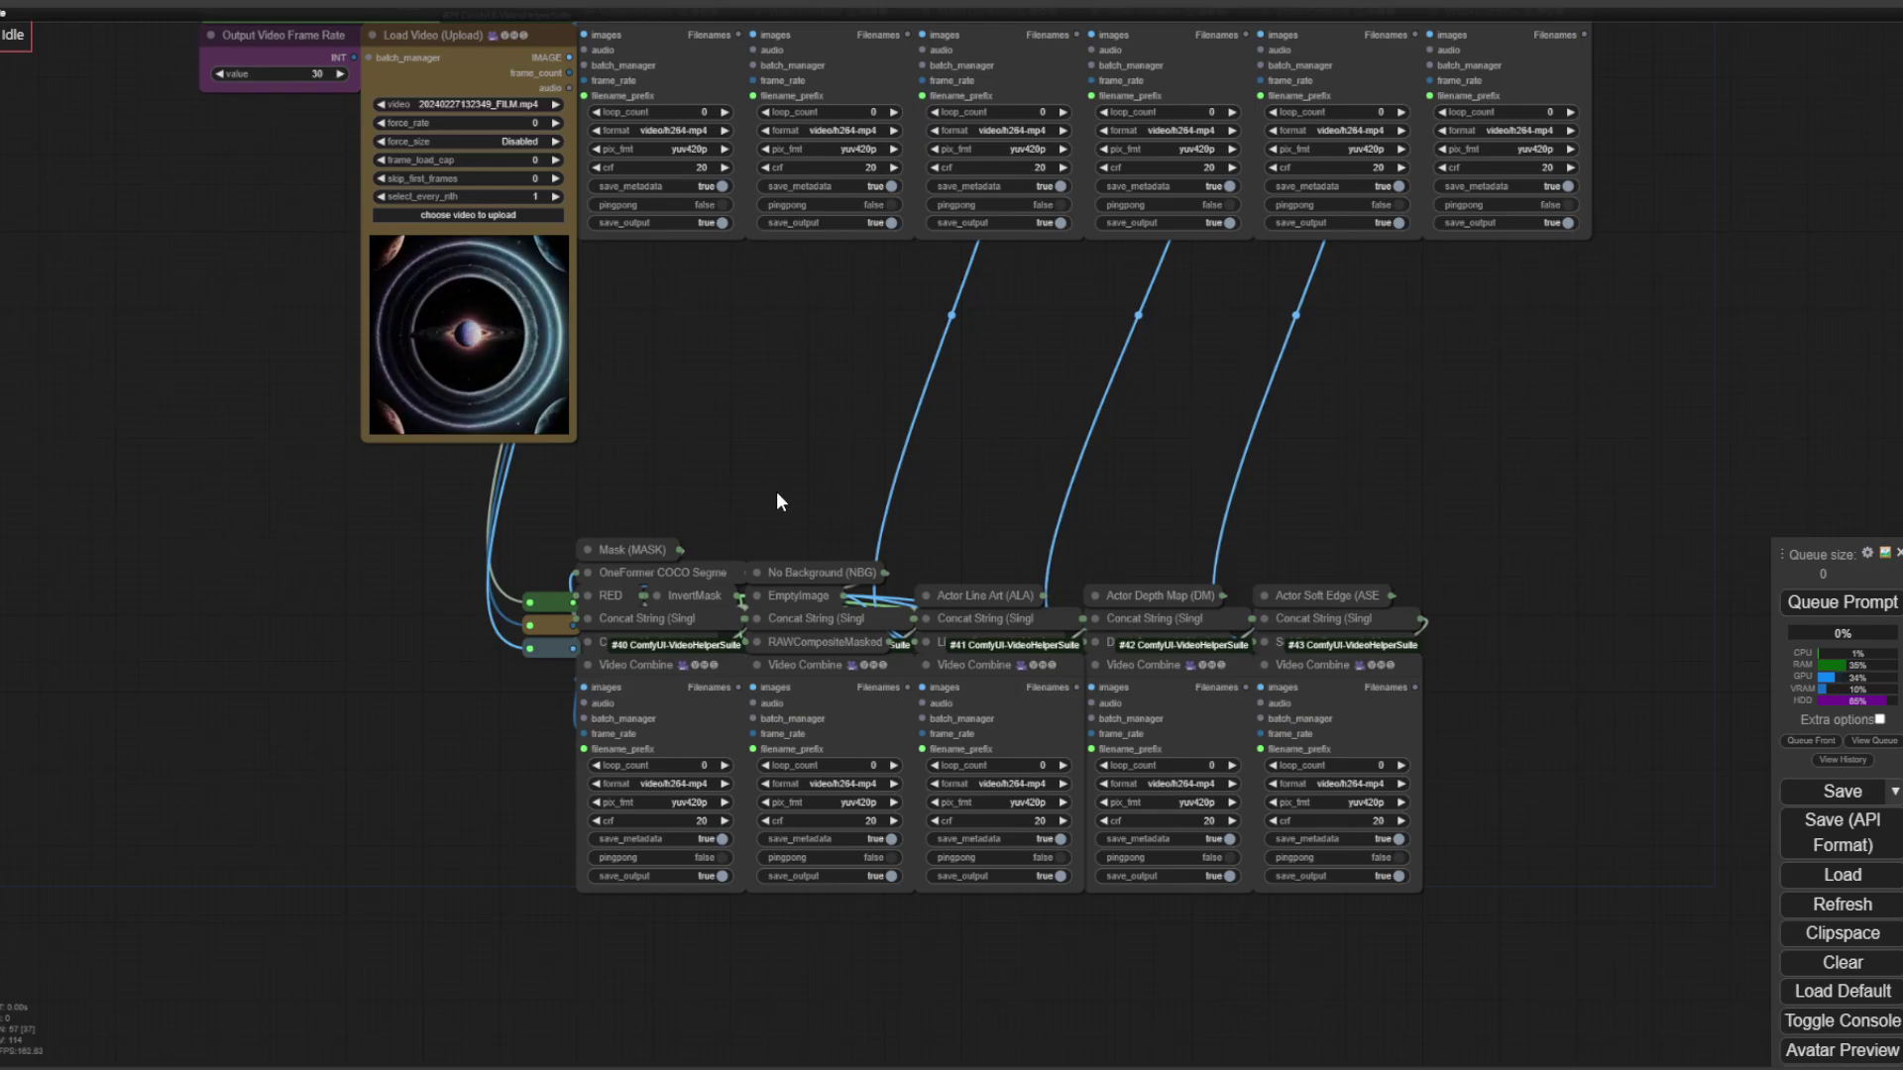
scroll(236, 449, "up", 3)
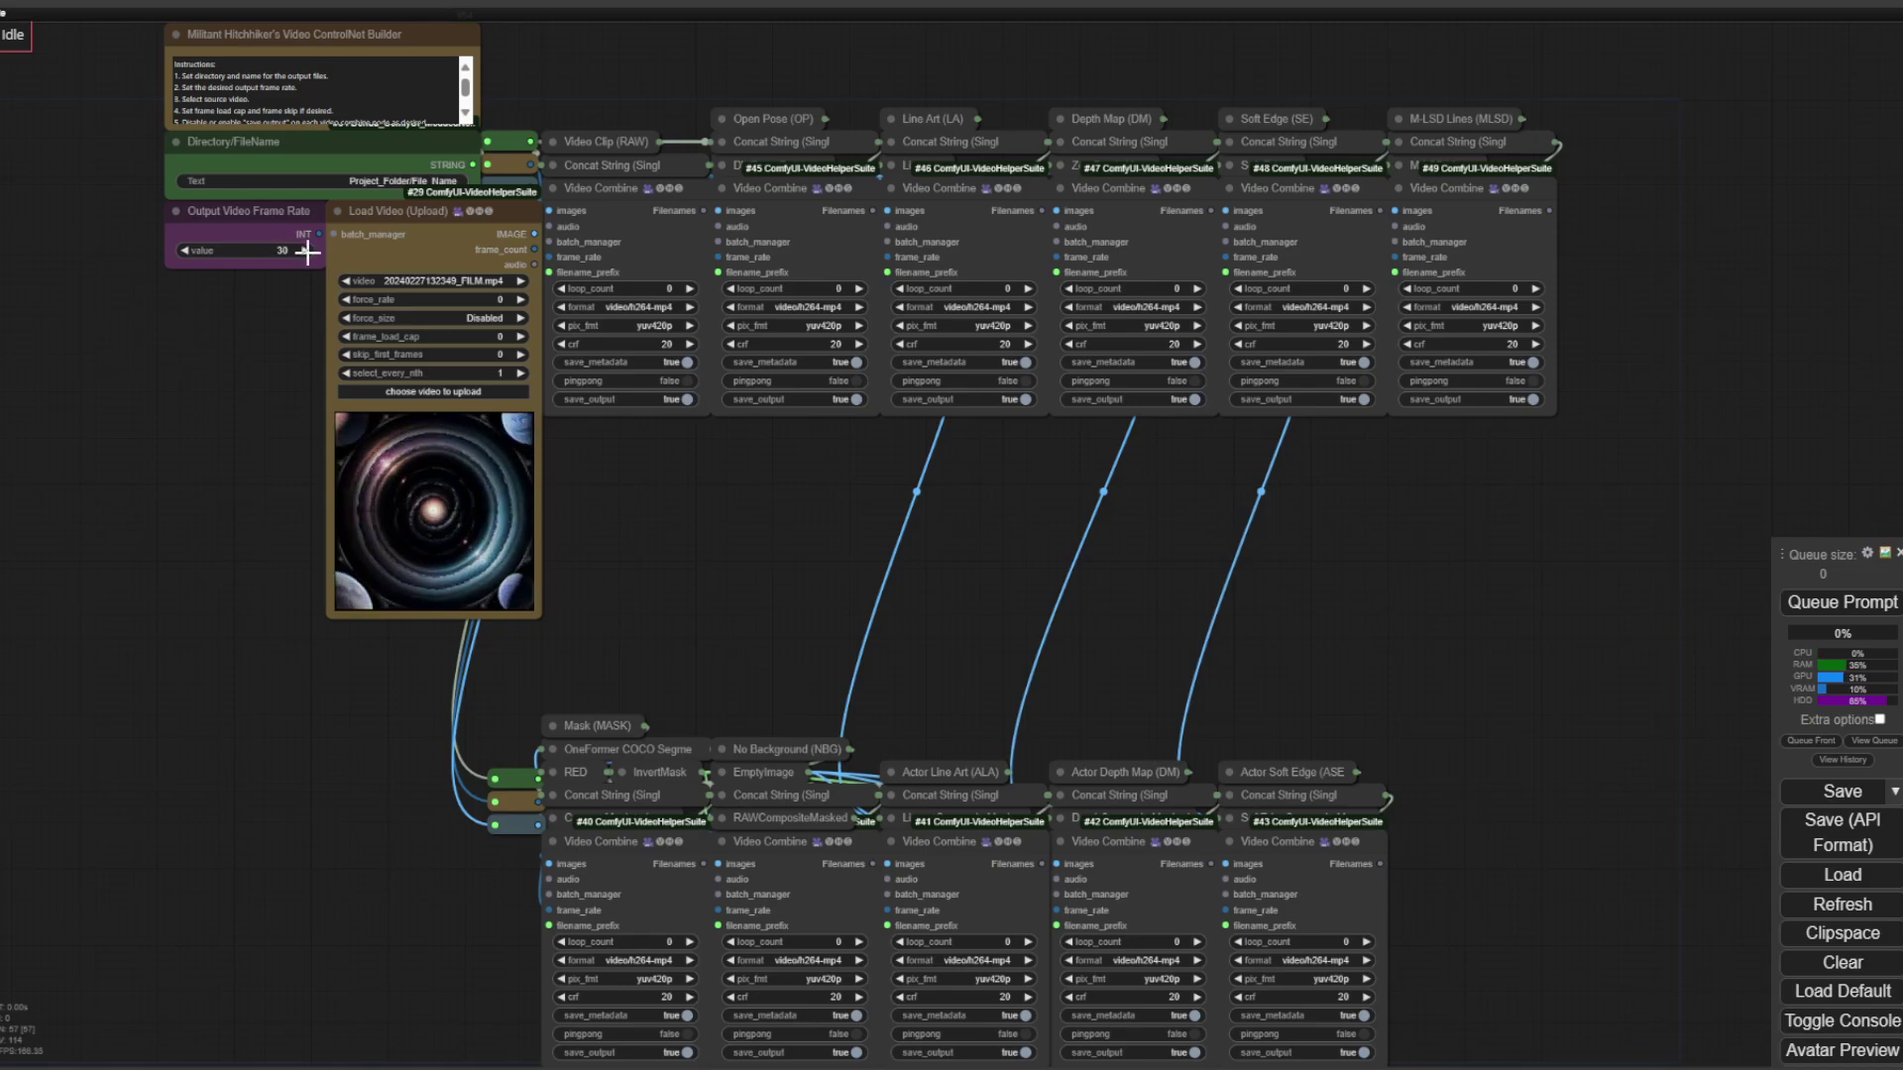
scroll(237, 481, "down", 1)
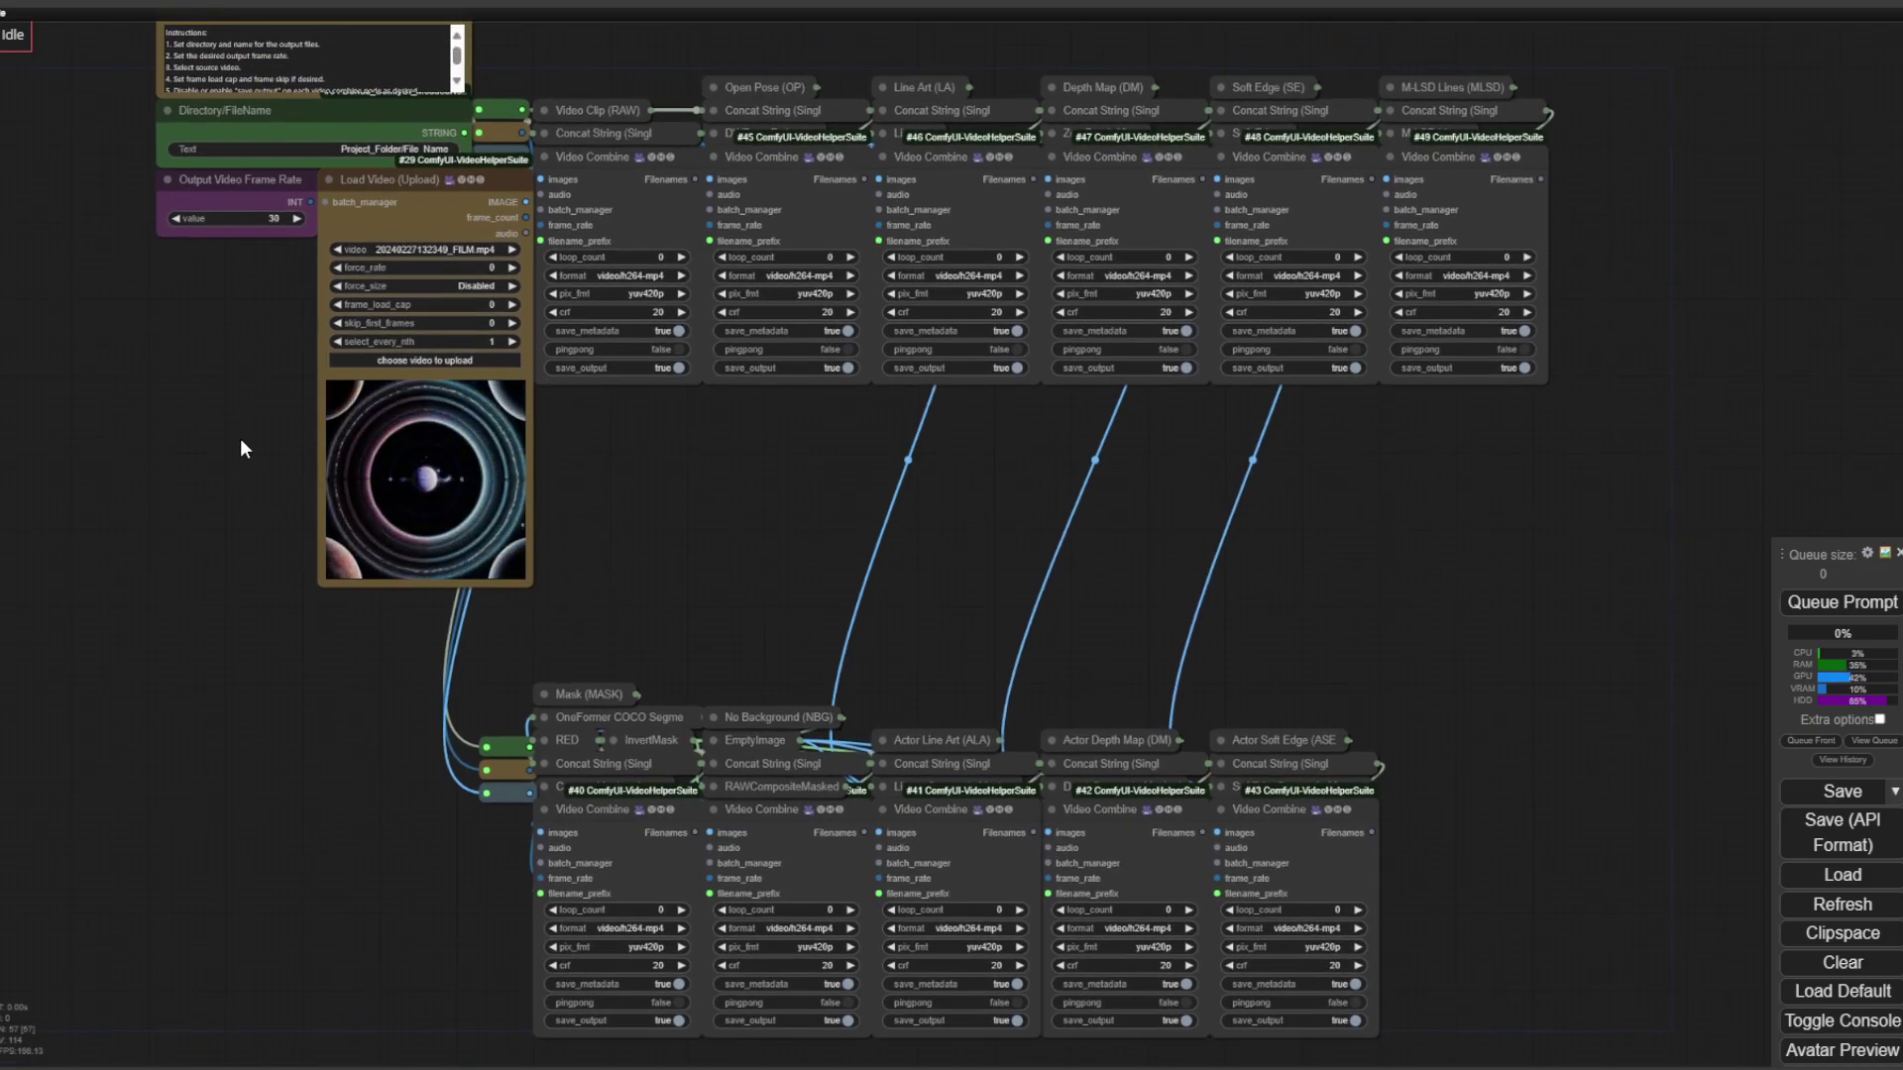
scroll(240, 438, "down", 1)
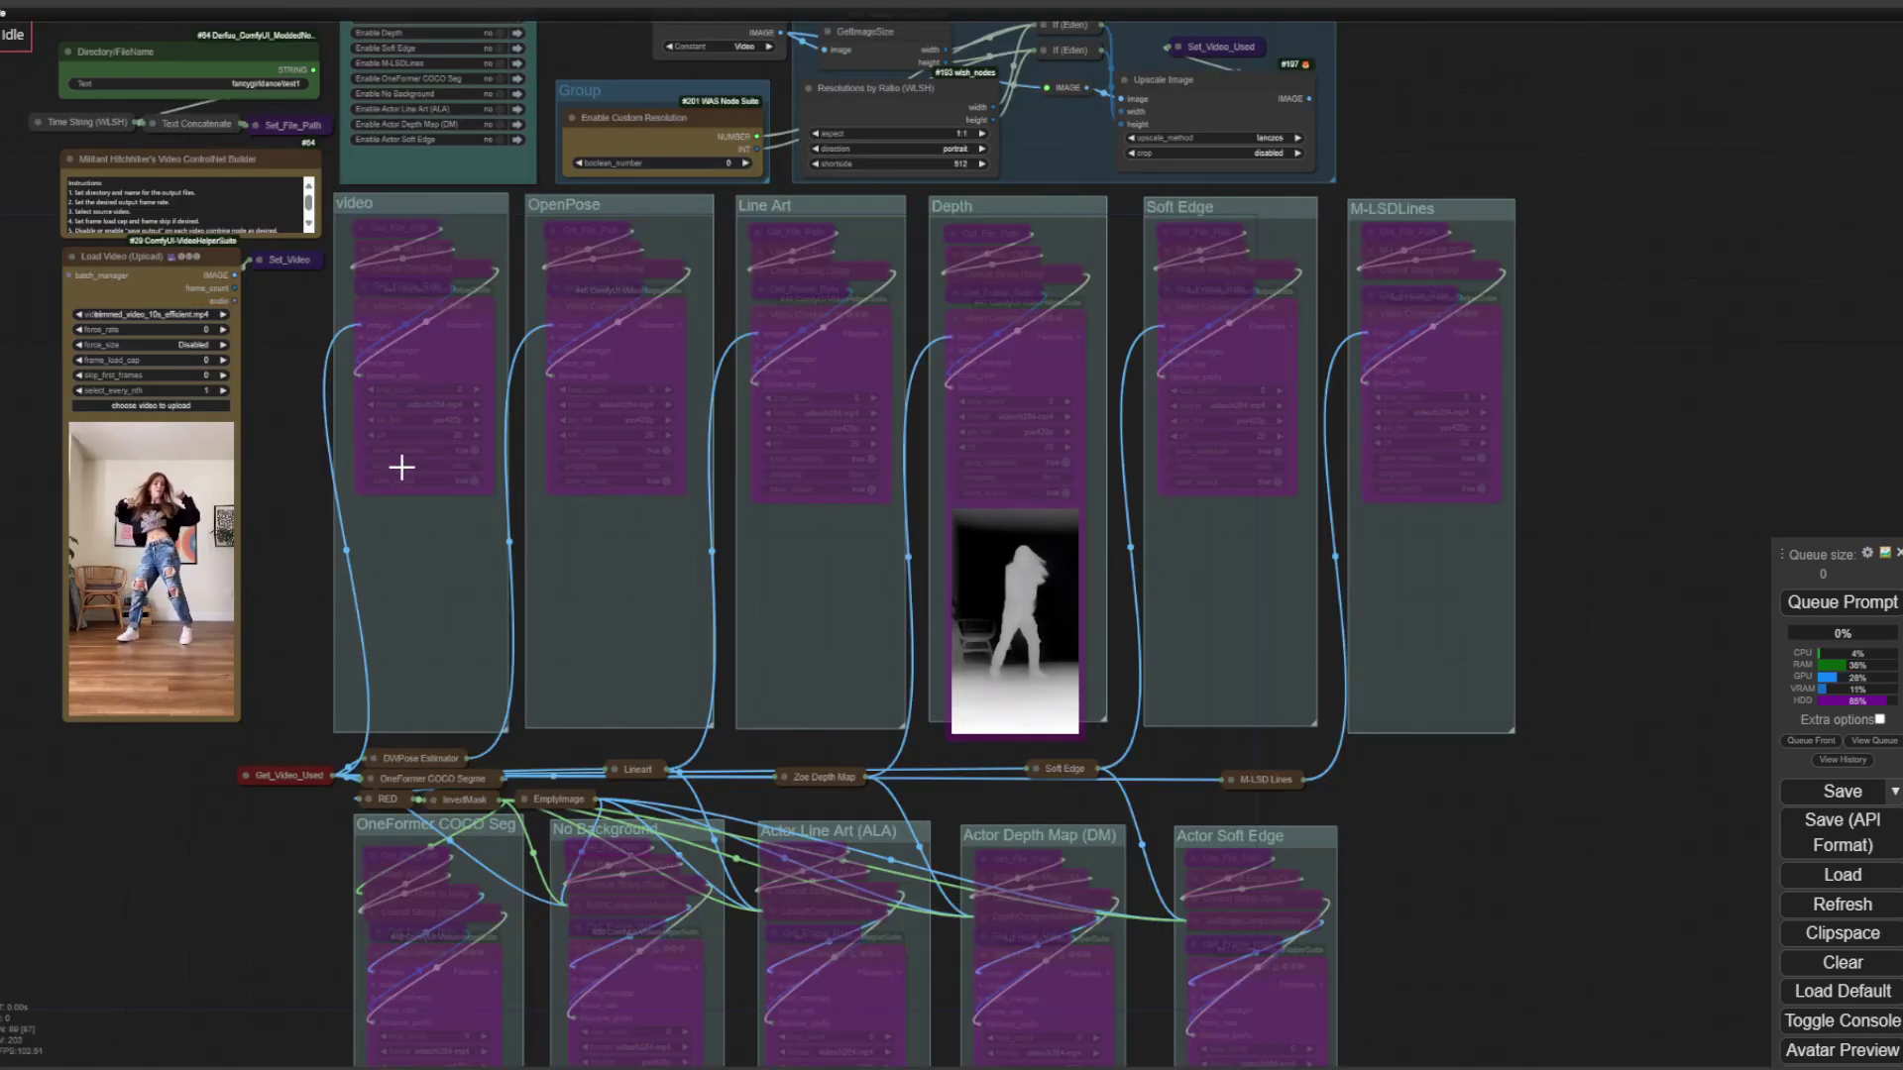
Enable the video, Line Art, Depth, M-LSDLines and Actor Line Art (ALA) groups in the Fast Groups Bypasser.
left_click_drag(307, 358, 347, 580)
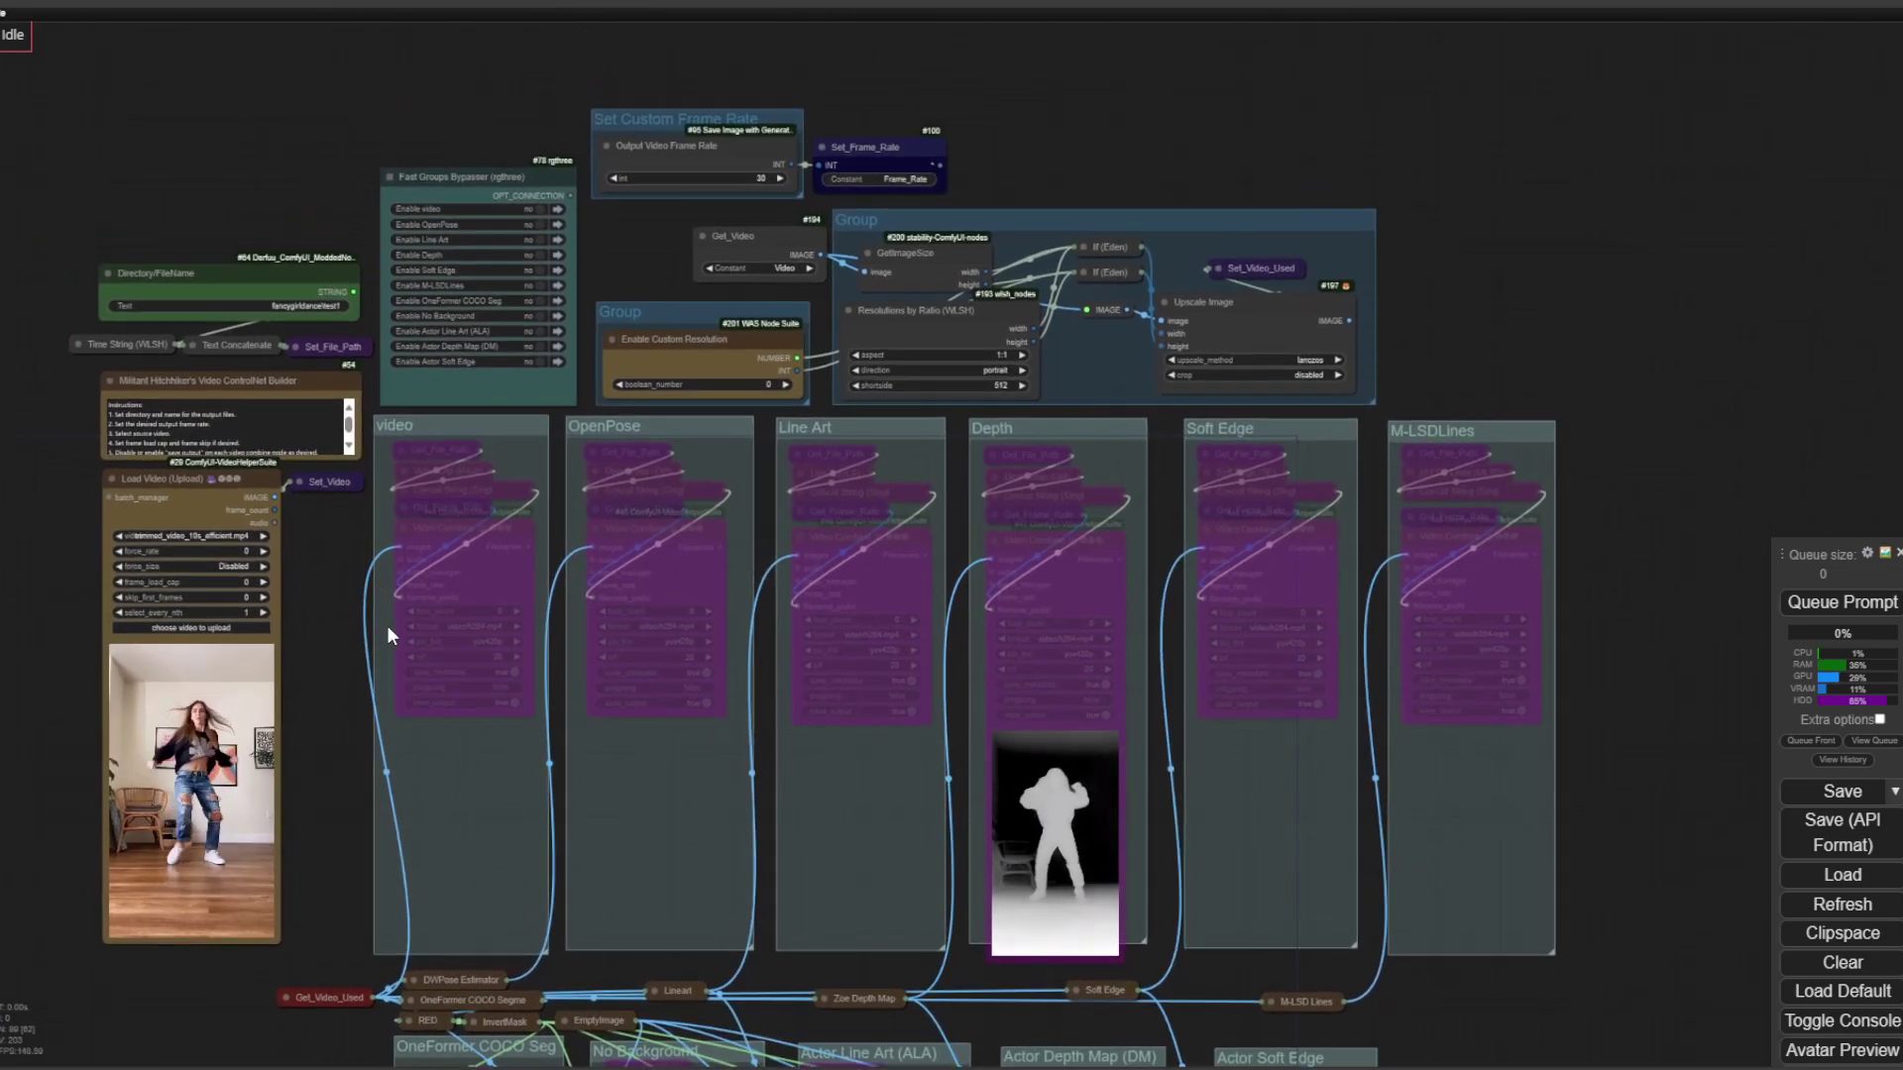
left_click_drag(1479, 406, 1638, 249)
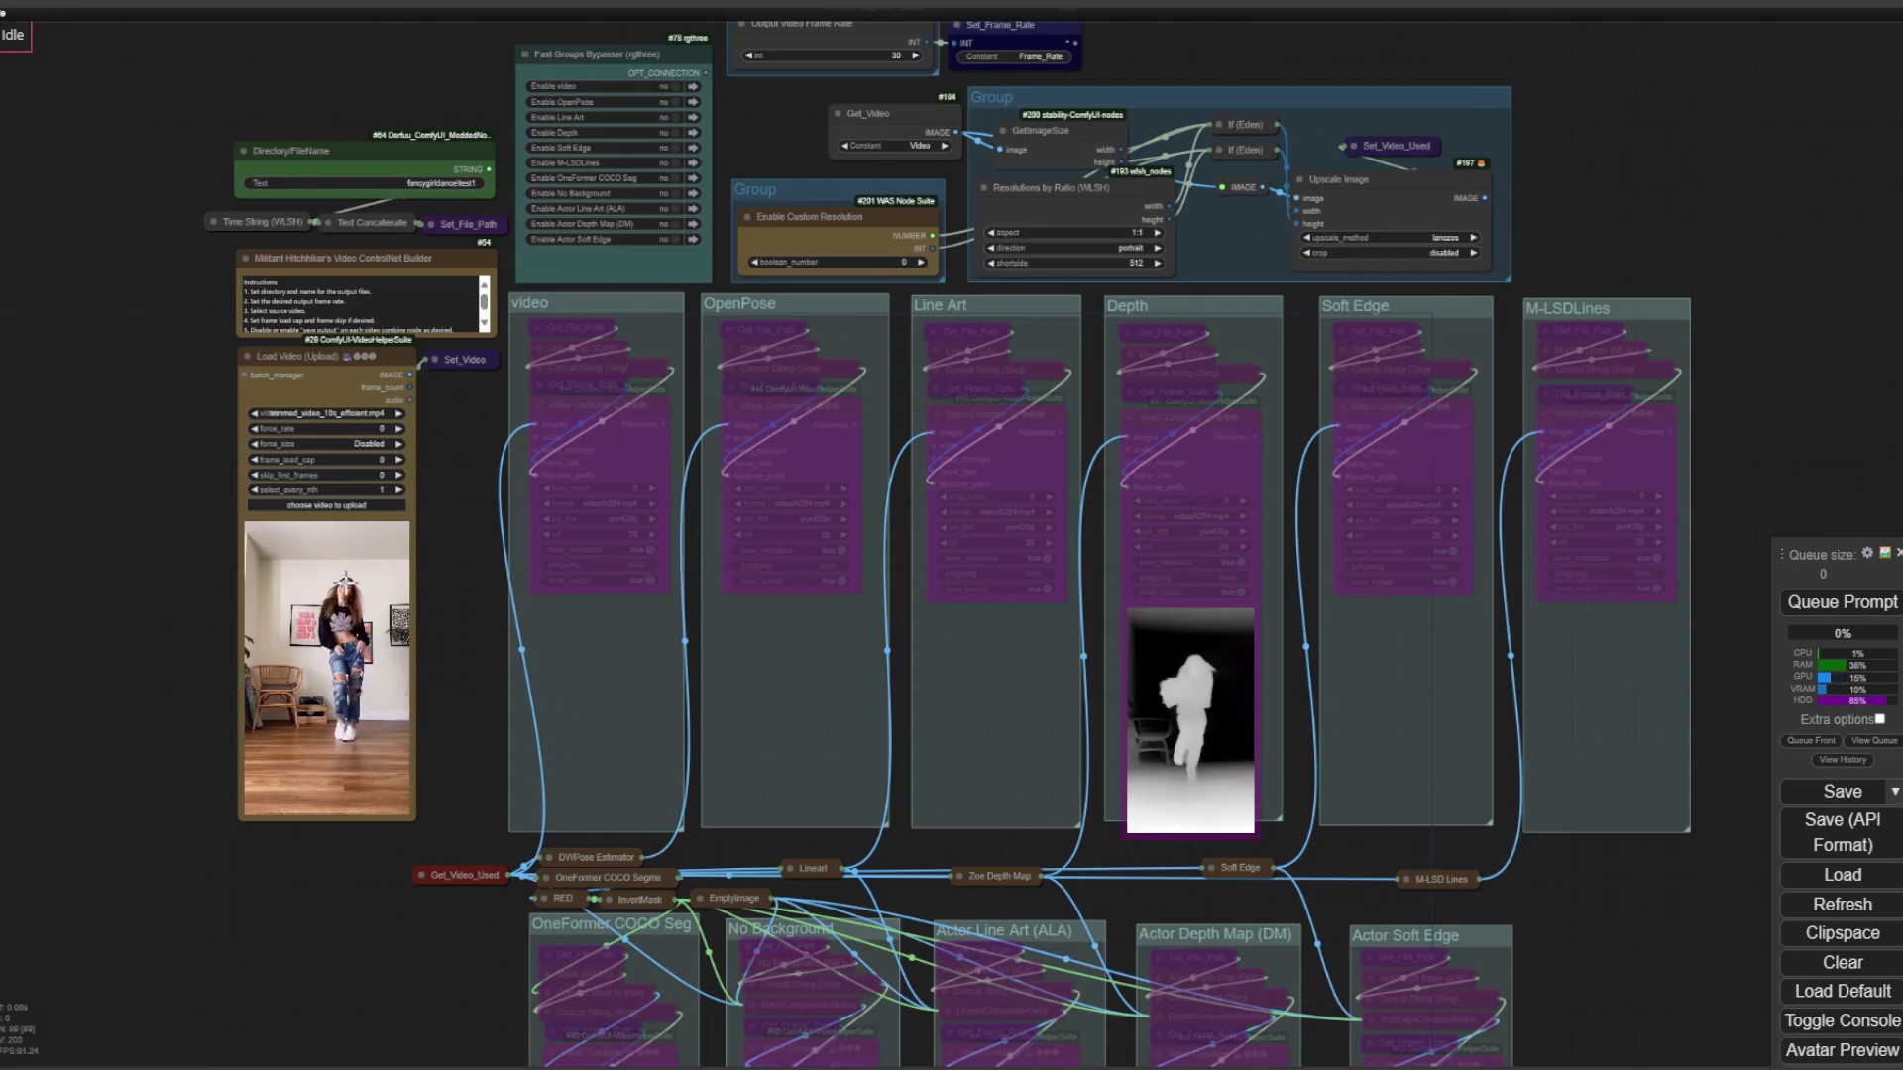
scroll(454, 426, "down", 2)
scroll(453, 463, "up", 9)
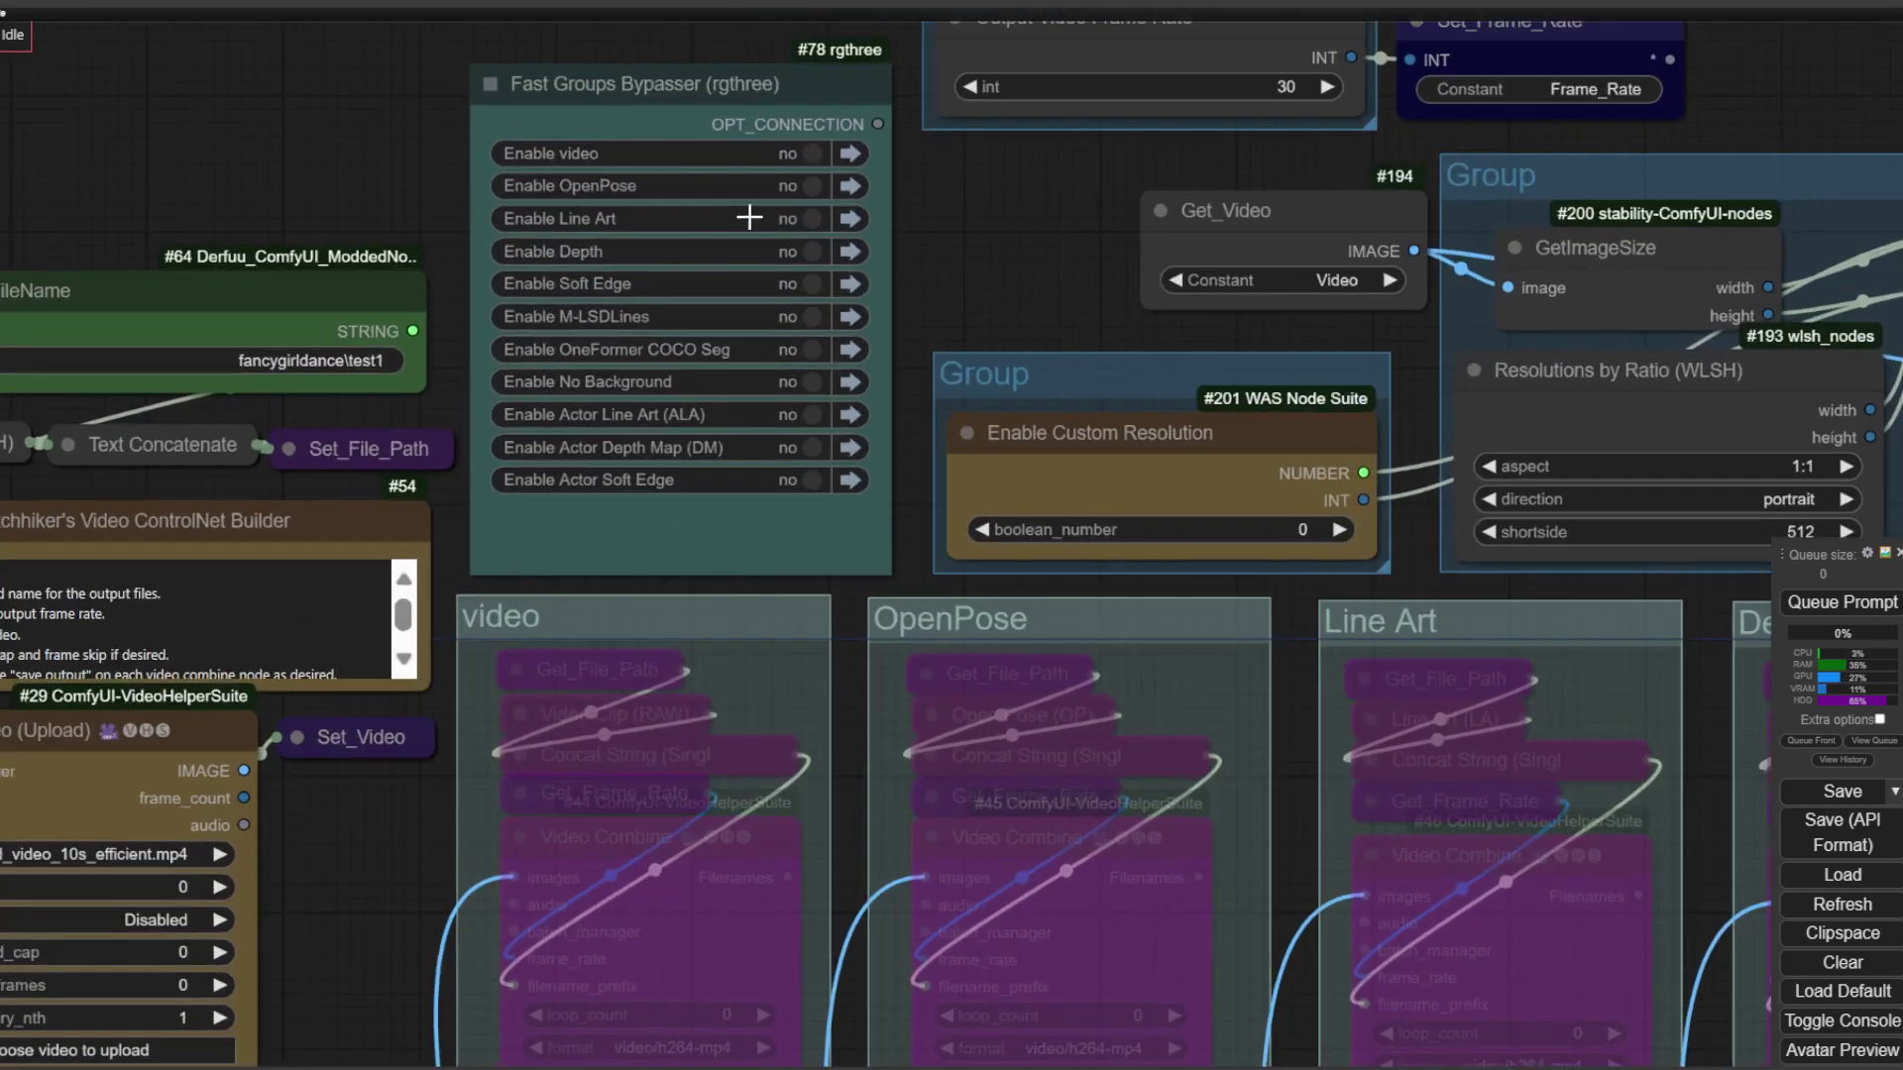
left_click(811, 154)
left_click(811, 218)
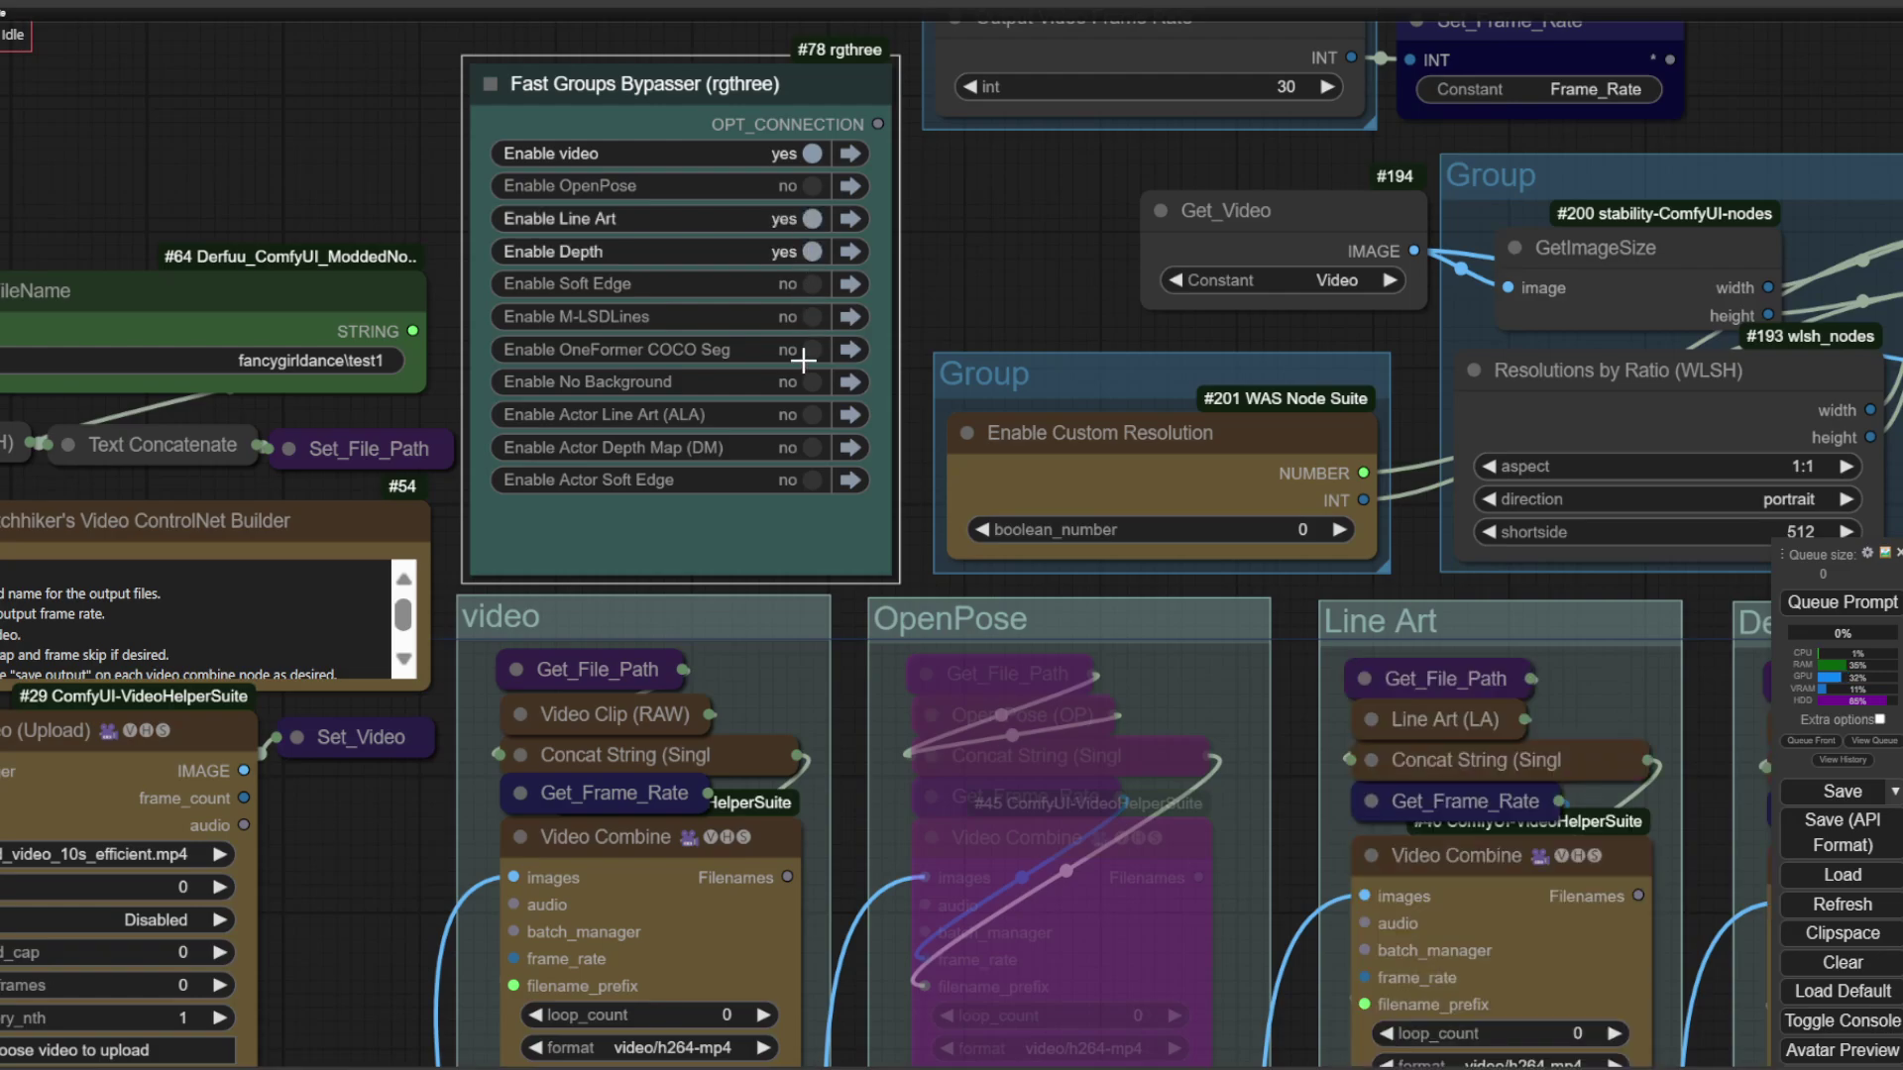
scroll(816, 349, "down", 5)
left_click_drag(478, 747, 442, 990)
scroll(396, 395, "down", 3)
scroll(401, 842, "up", 5)
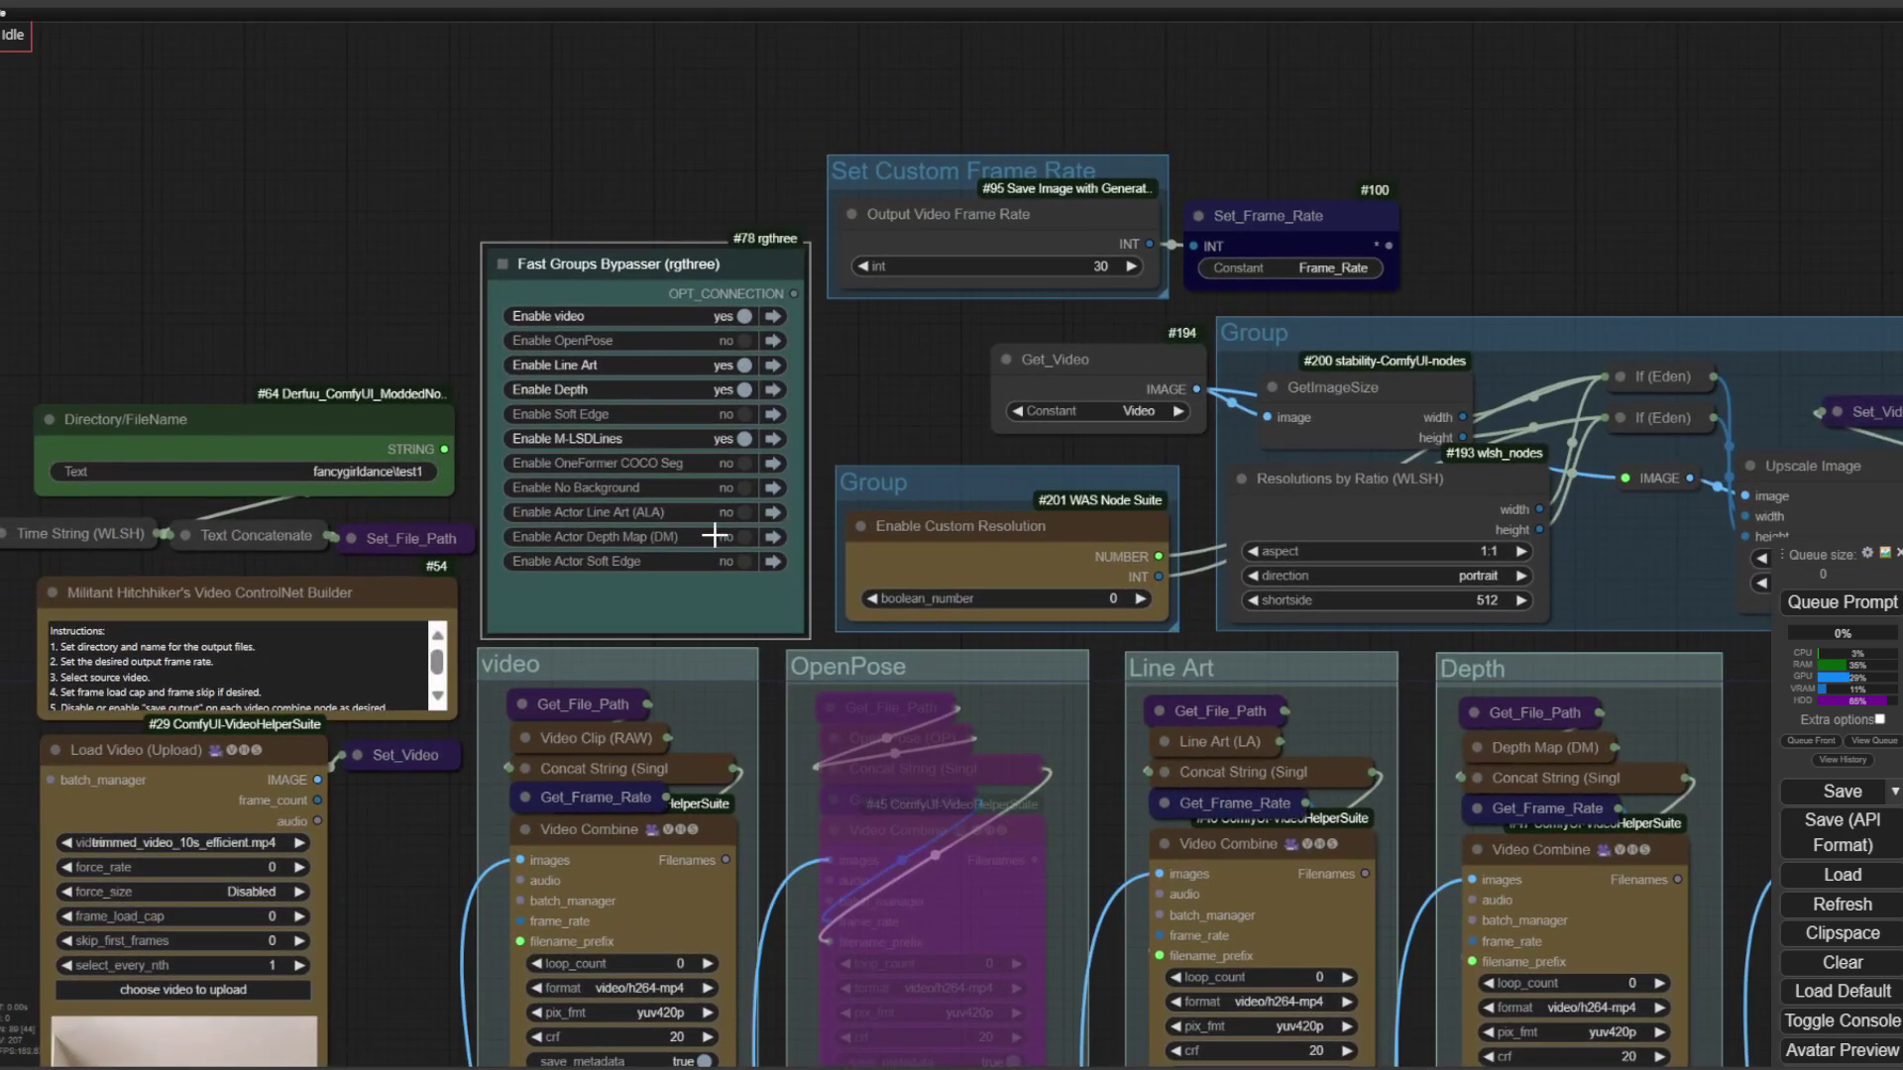
scroll(503, 690, "down", 6)
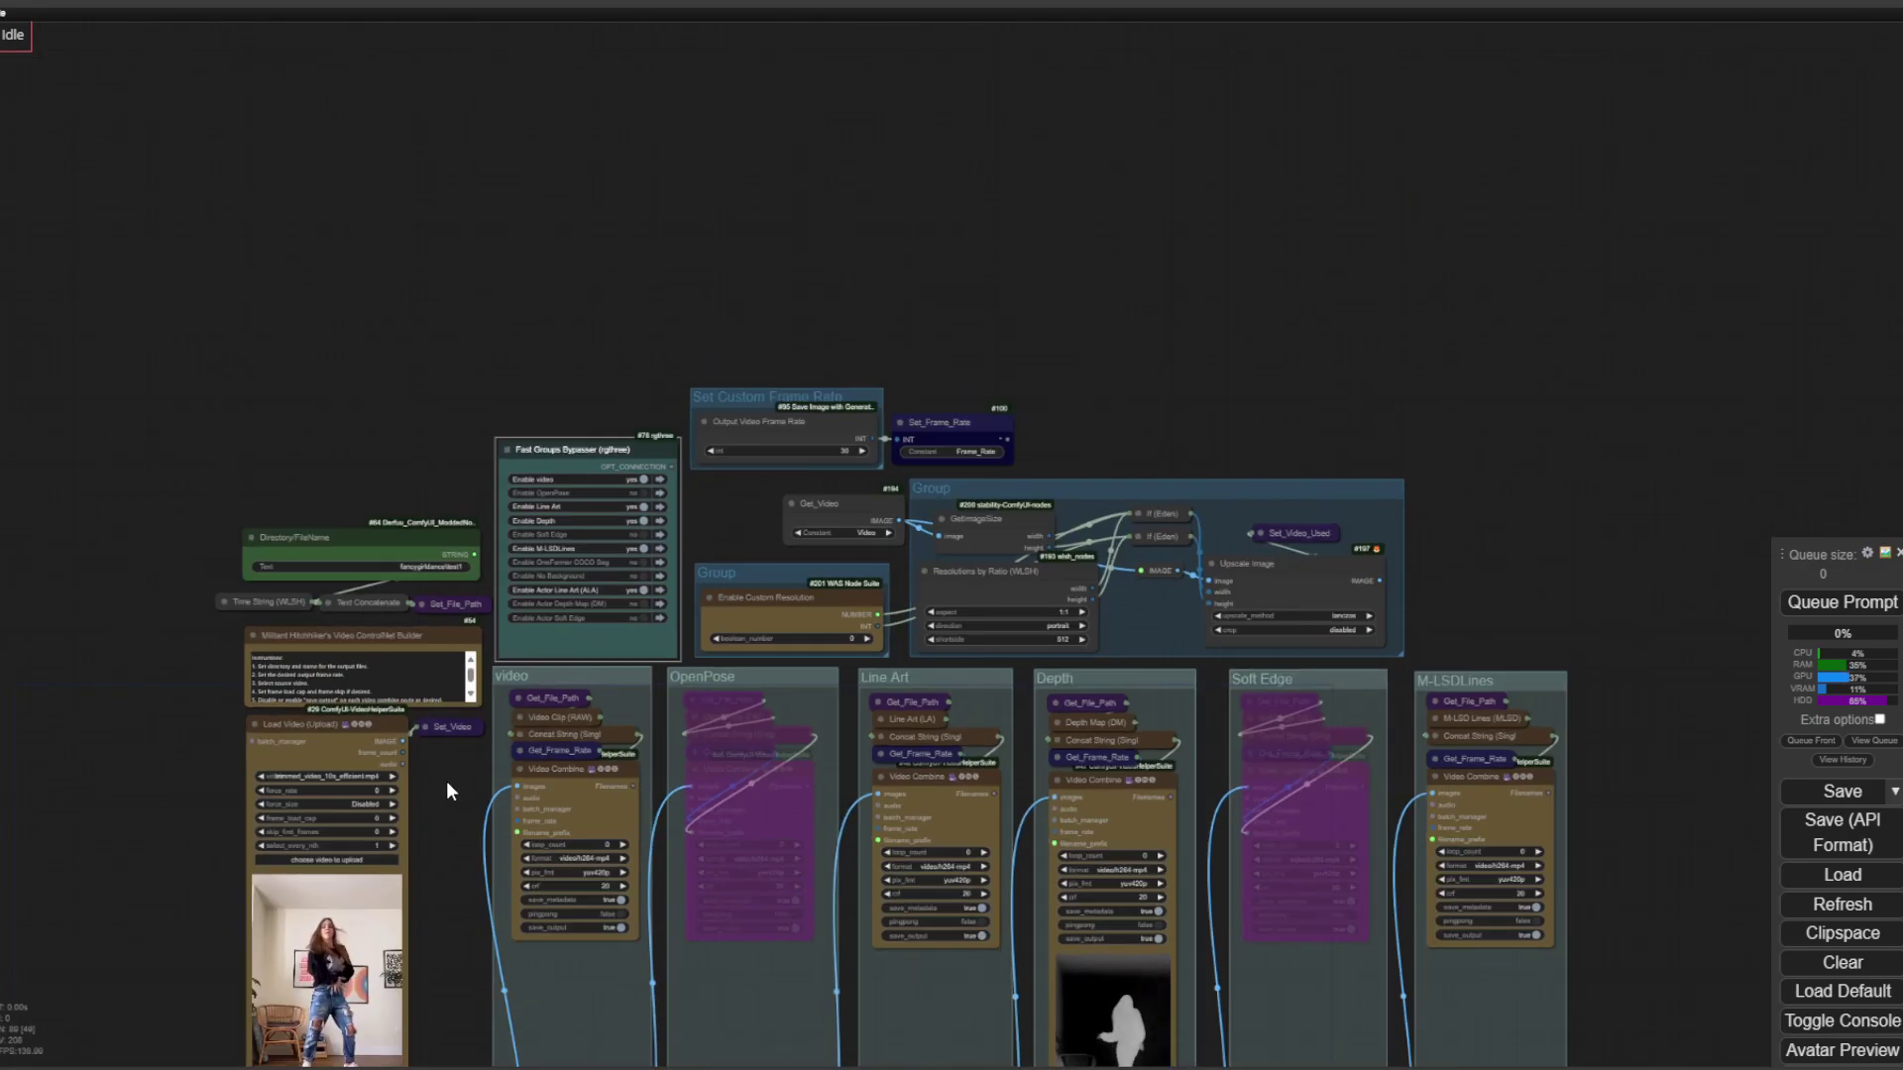
Examine the enabled output groups, the Set Custom Frame Rate group and the custom resolution nodes of the reworked workflow.
left_click_drag(419, 761, 372, 112)
left_click_drag(1448, 731, 1475, 956)
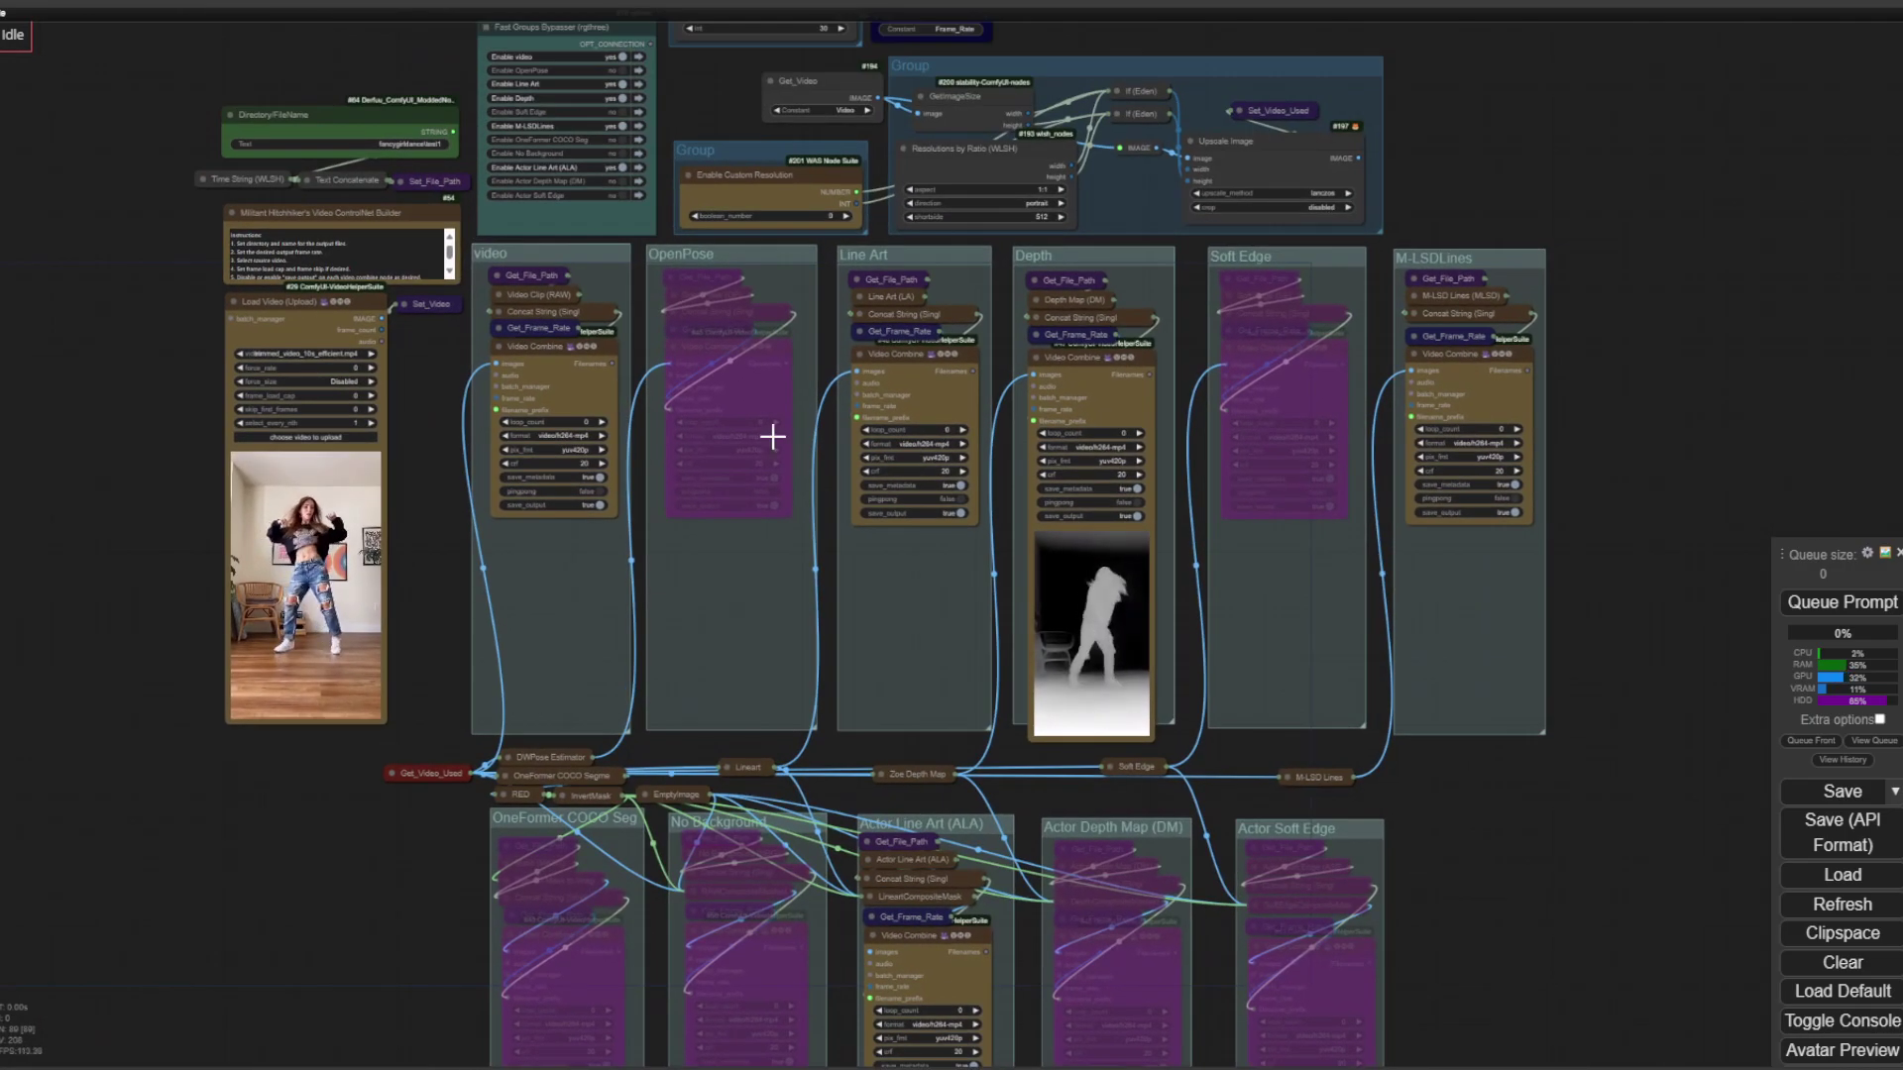
left_click_drag(1719, 288, 1761, 498)
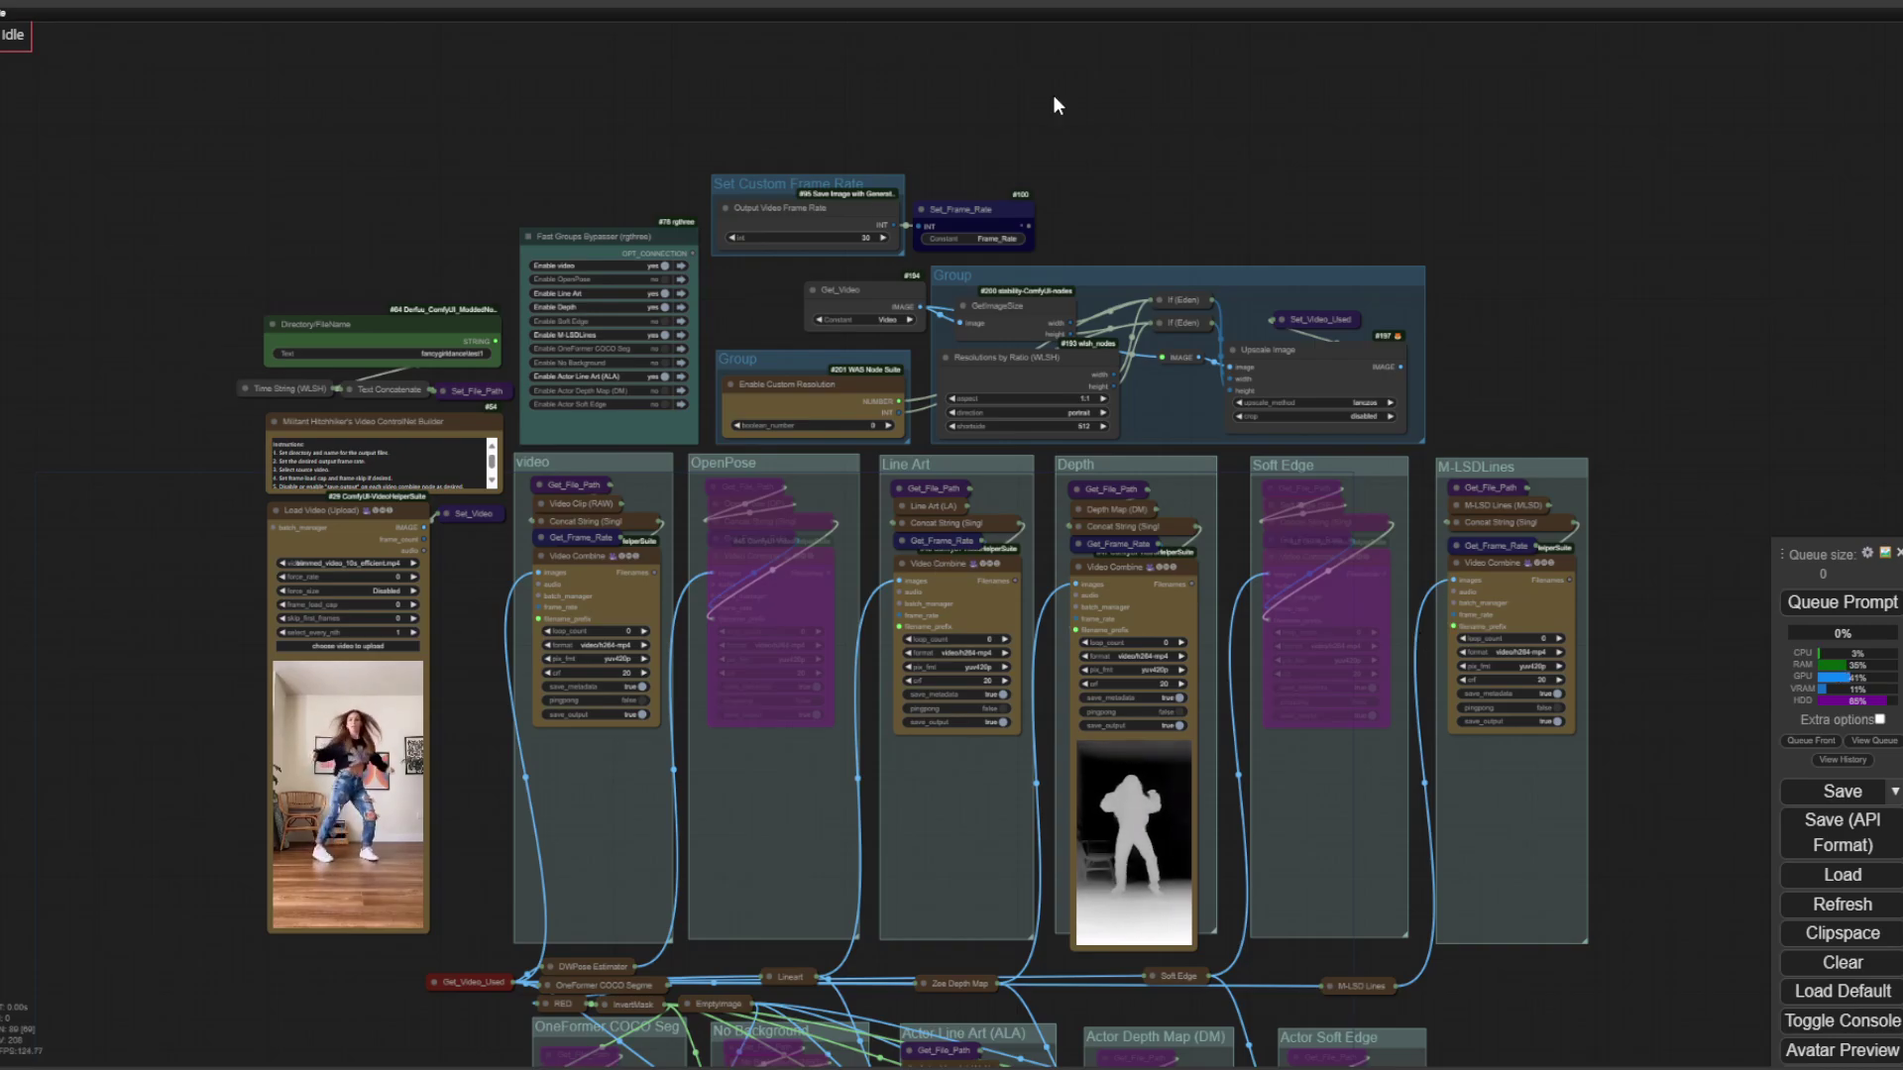
scroll(1181, 223, "up", 8)
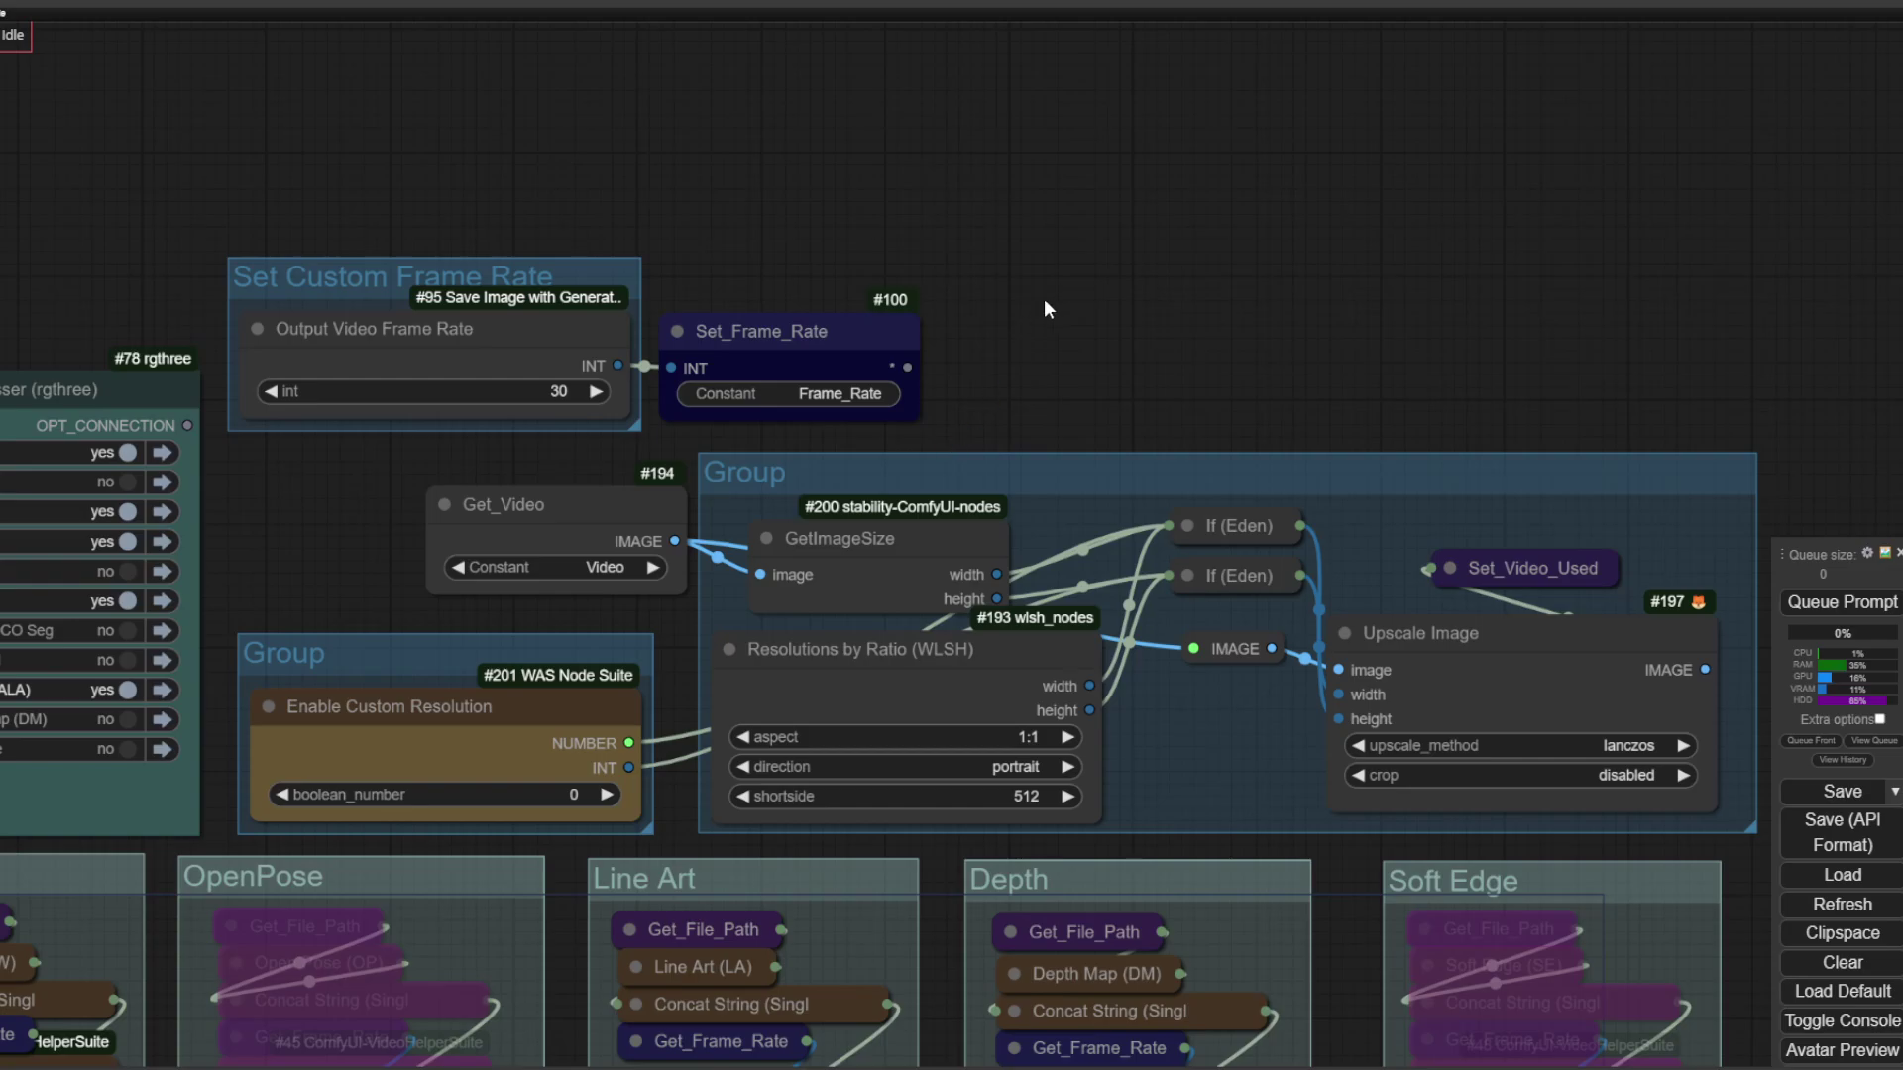
scroll(1043, 300, "down", 2)
left_click_drag(1044, 299, 1063, 145)
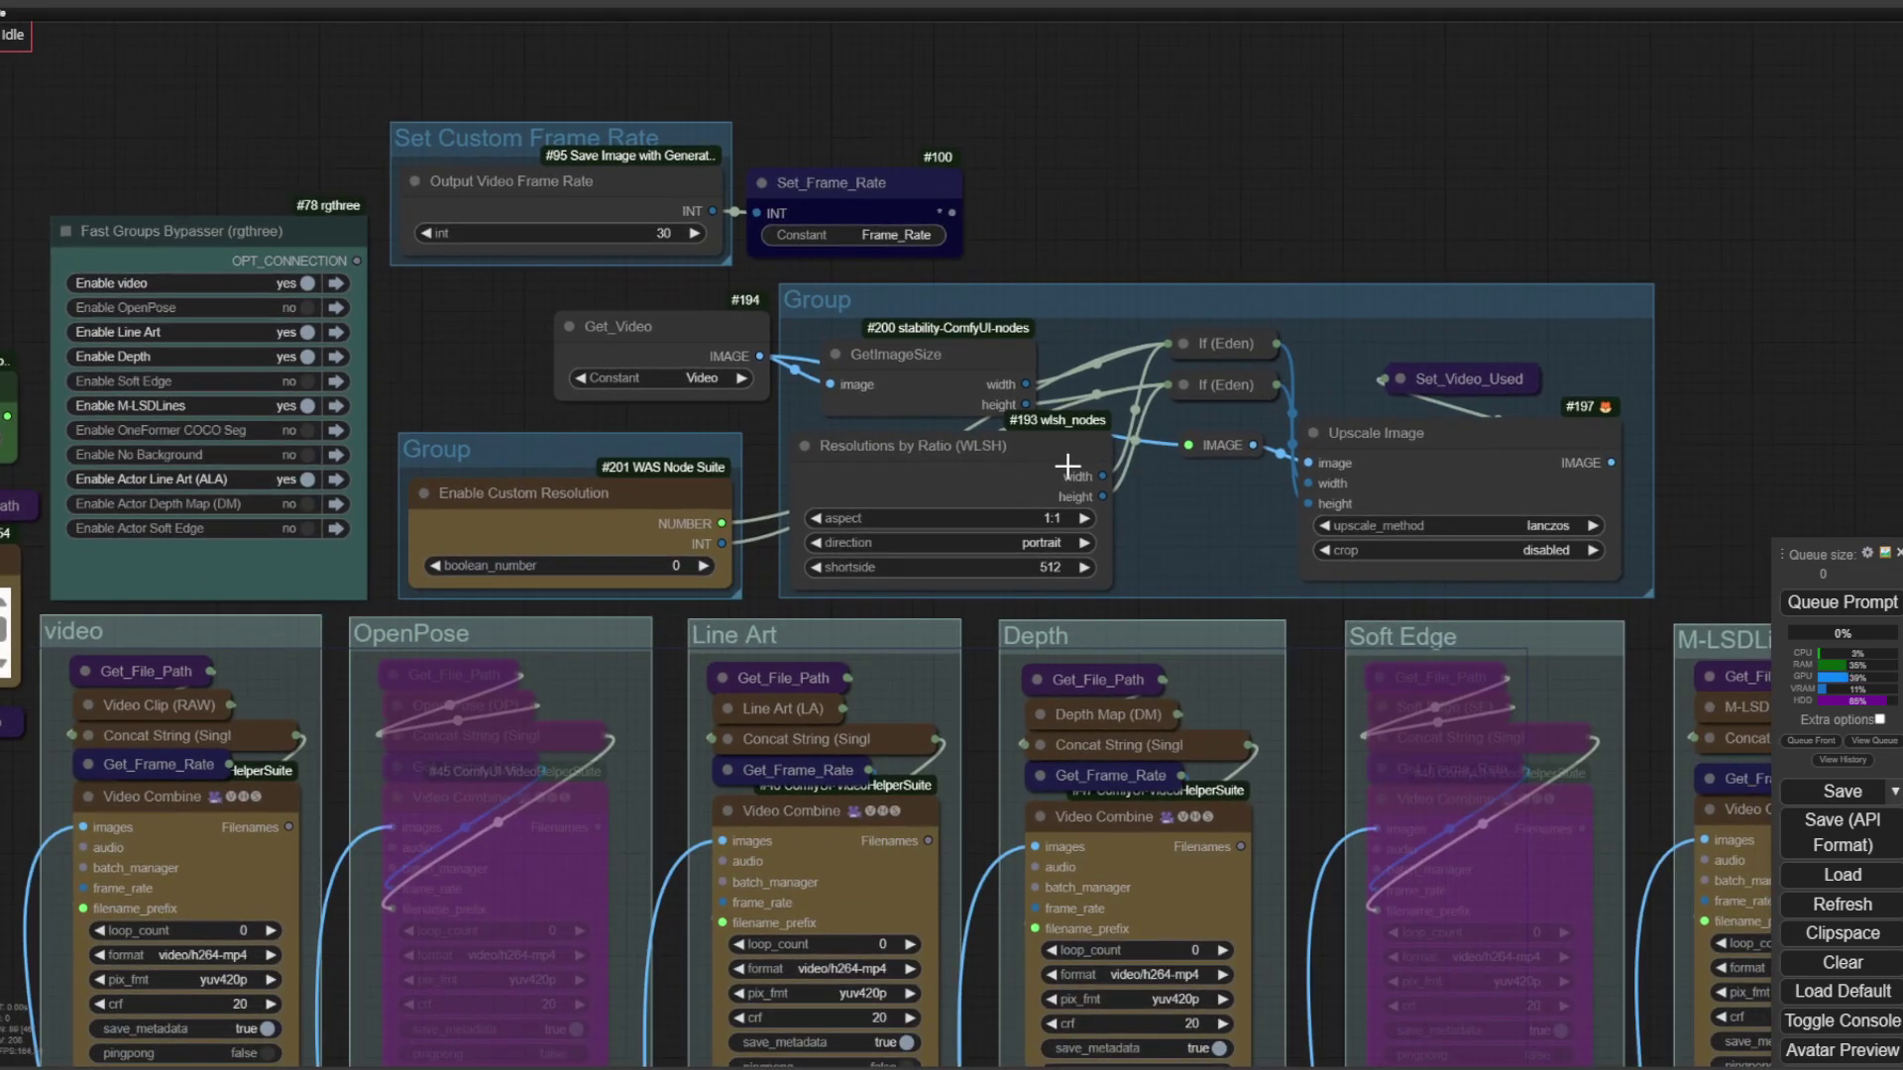
left_click_drag(1091, 228, 1073, 263)
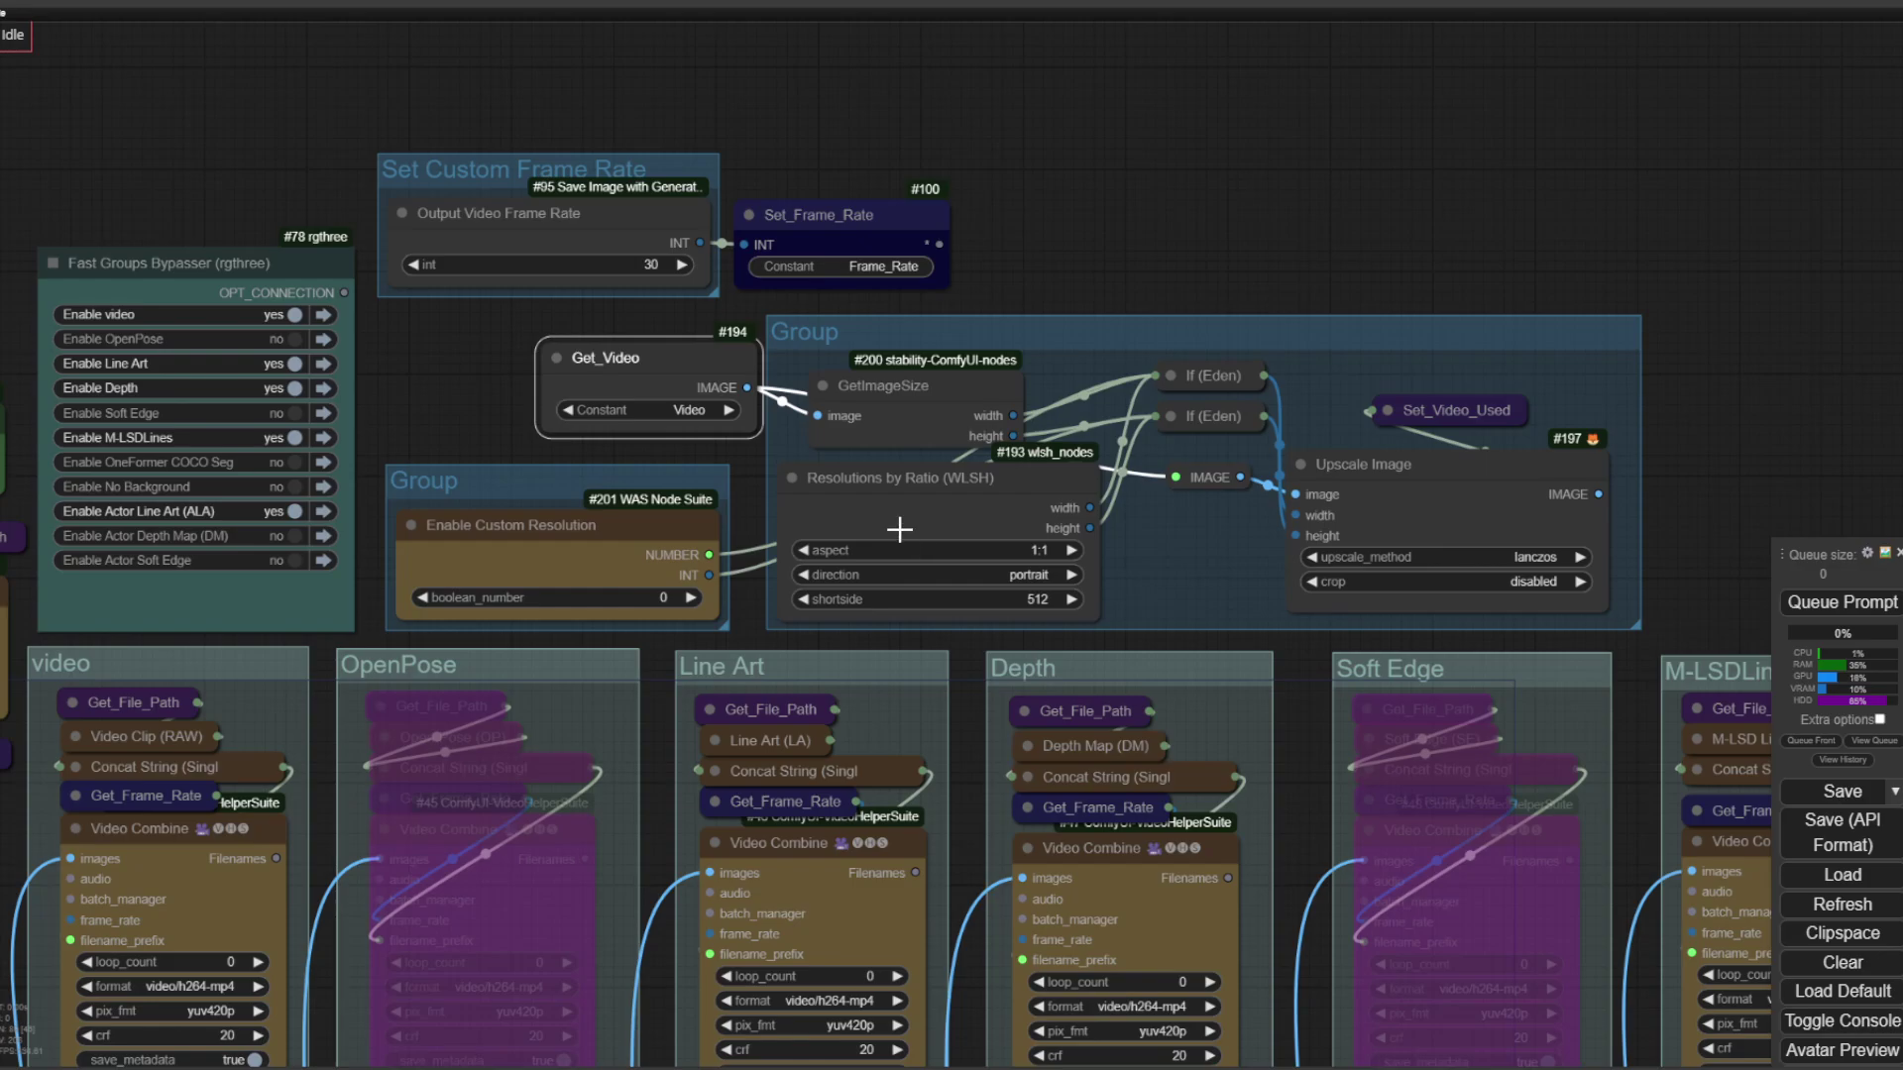
Set Enable Custom Resolution to 1 and back to 0, and view the aspect options of Resolutions by Ratio without changing them.
left_click(690, 597)
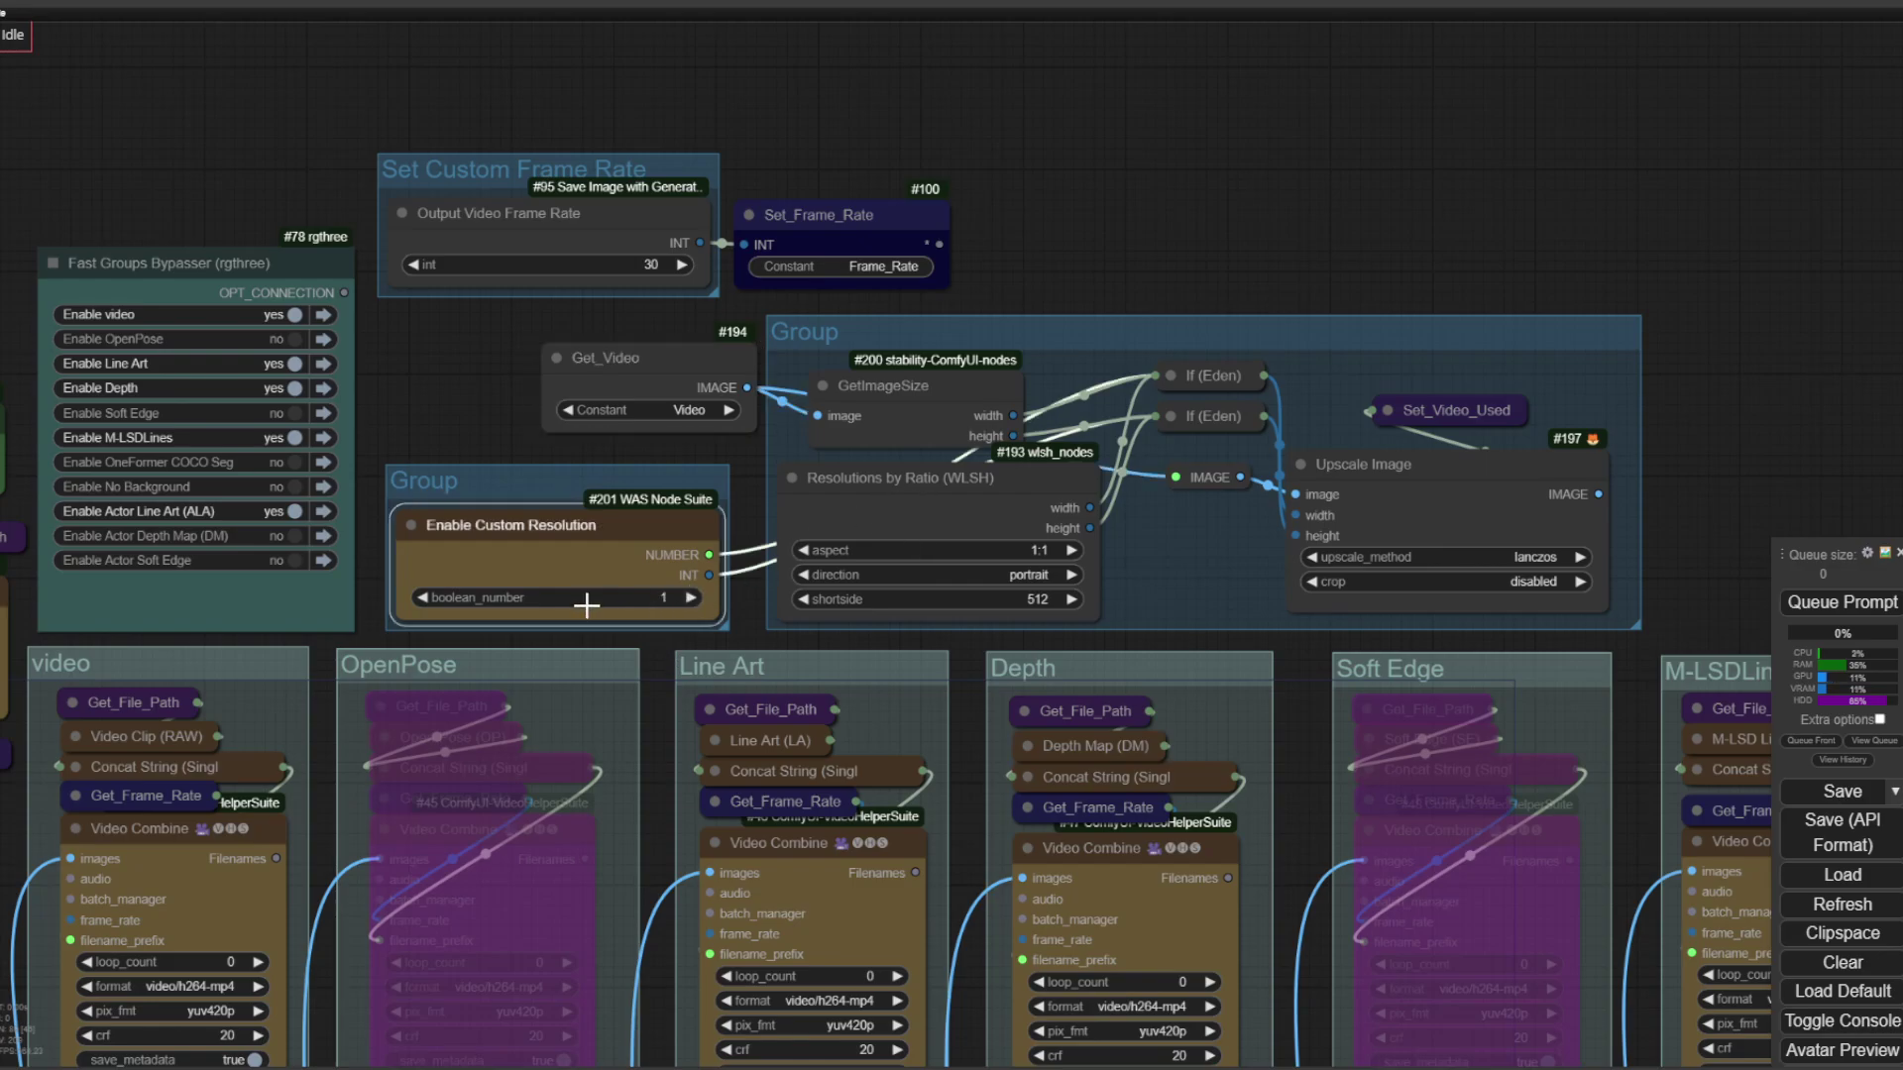
left_click_drag(472, 333, 442, 285)
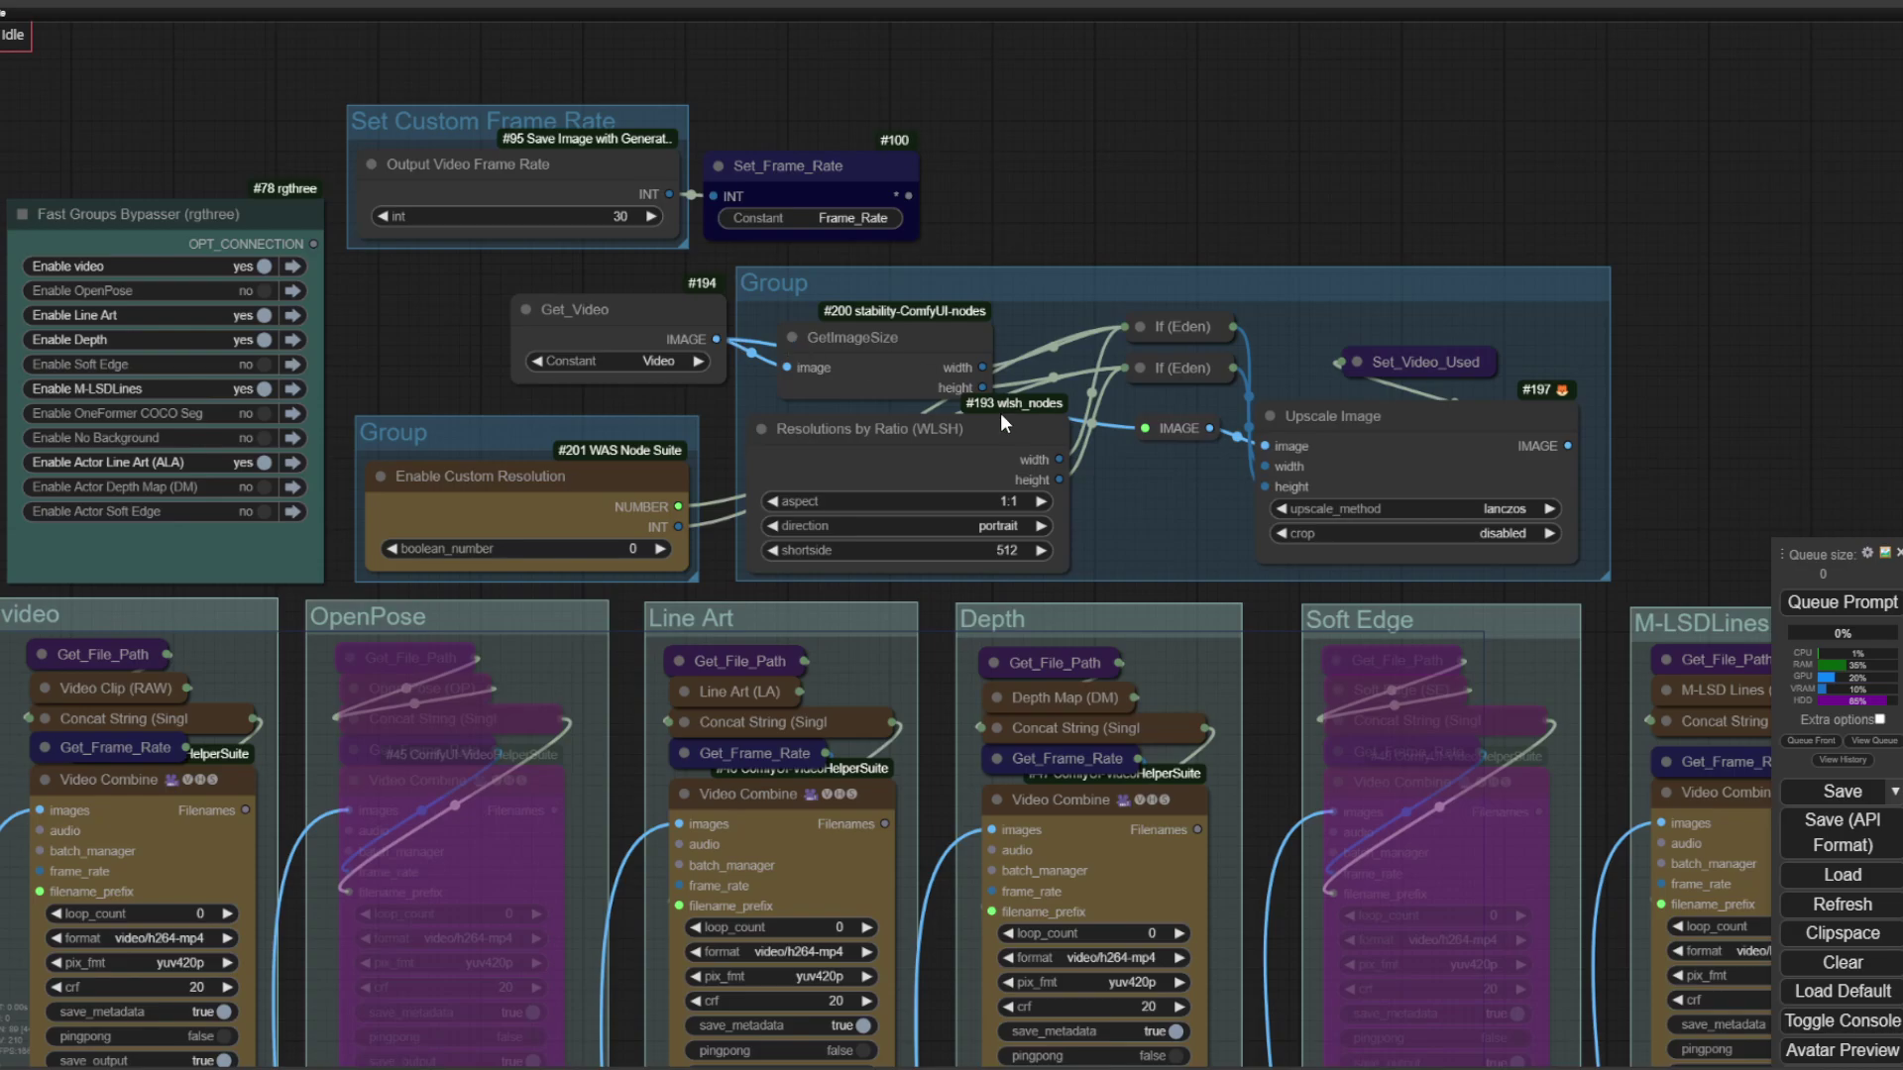
left_click(1012, 511)
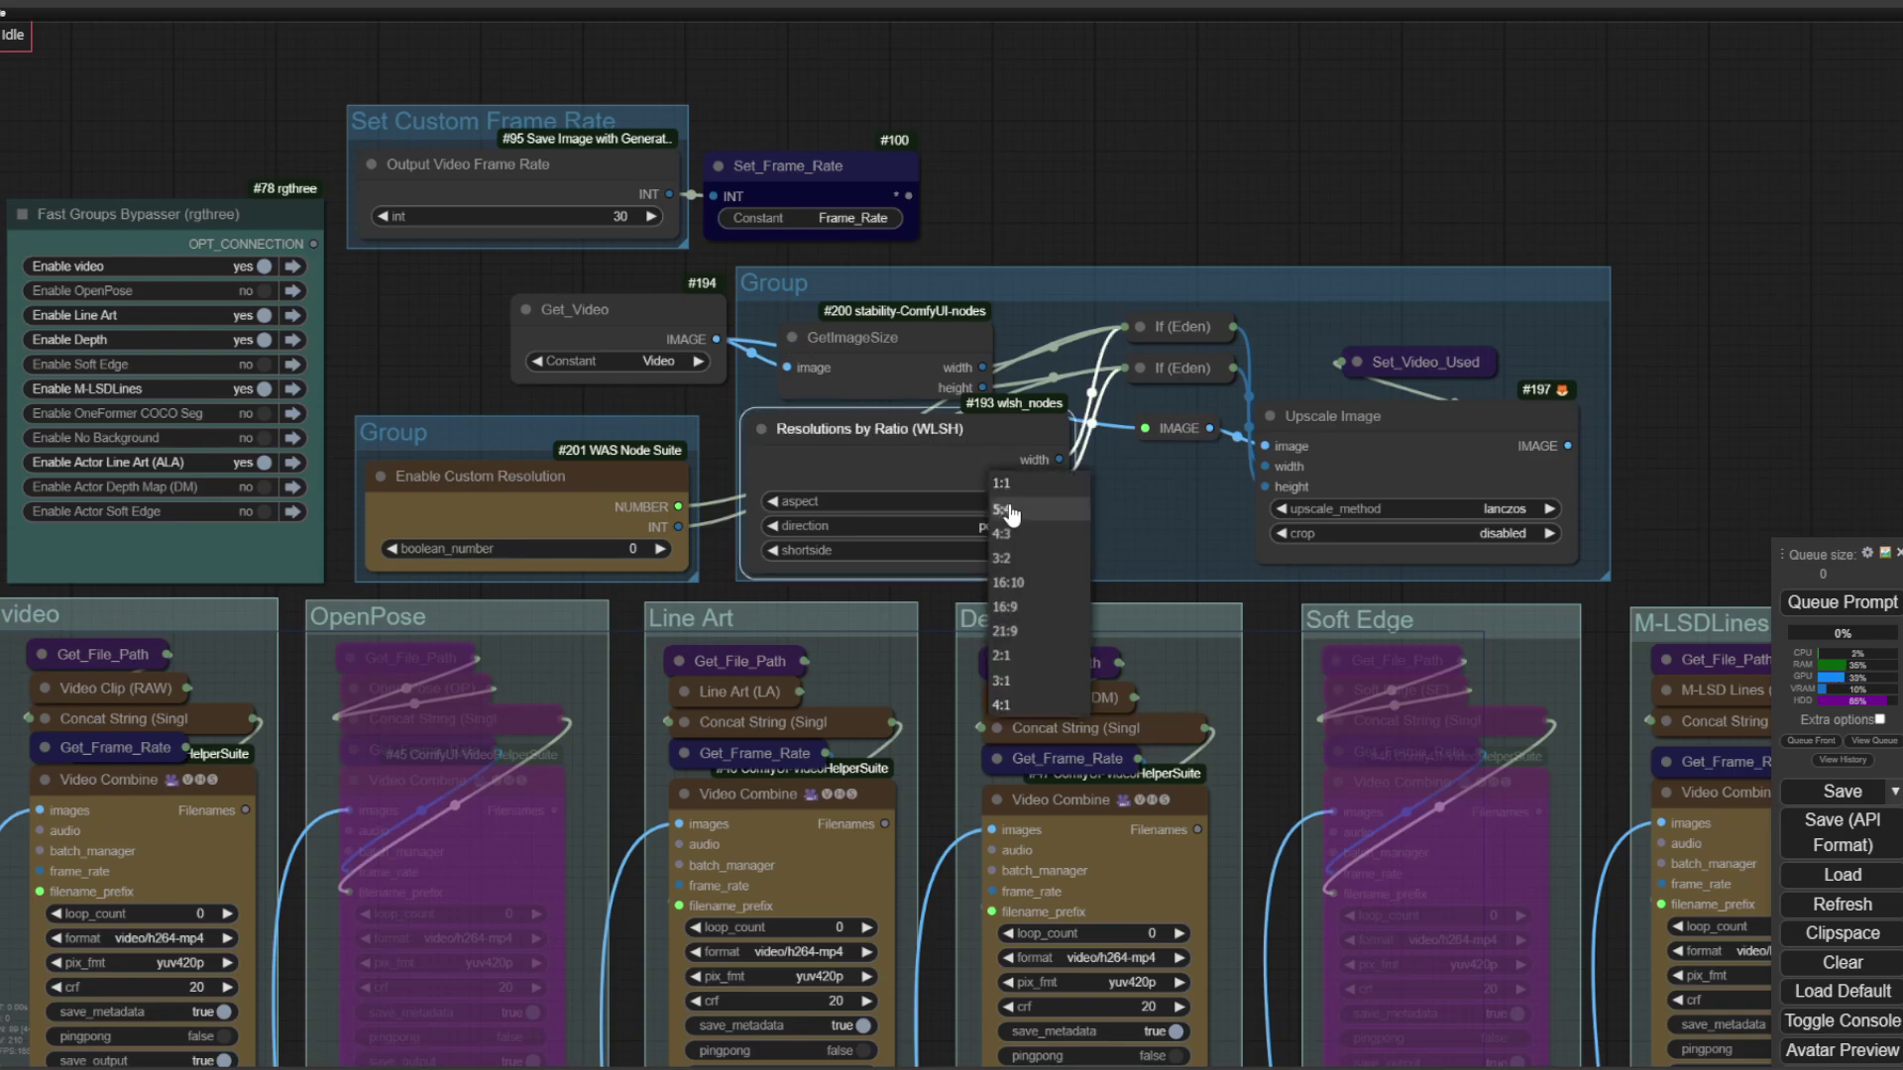
left_click(1143, 483)
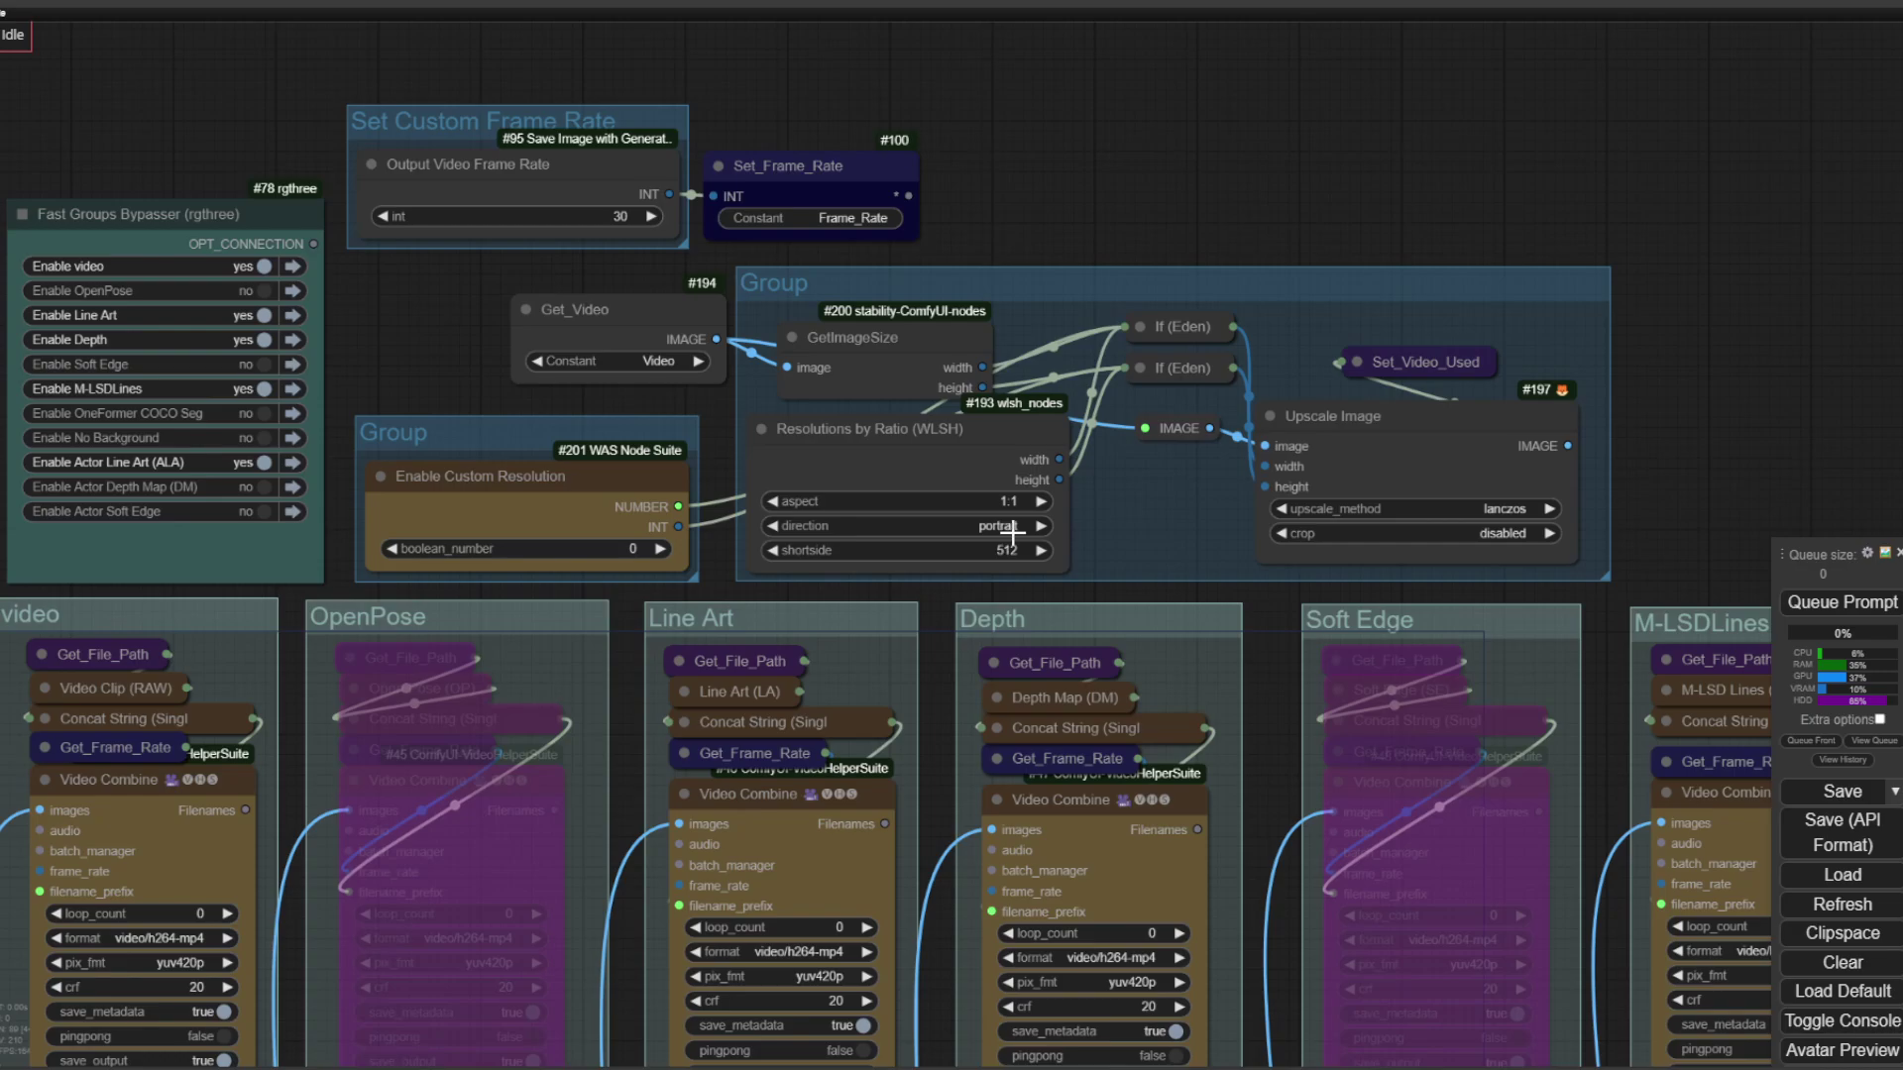
Examine the ControlNet output groups from video to M-LSDLines and the actor groups beneath them.
scroll(1690, 359, "down", 2)
left_click_drag(1656, 496, 1716, 243)
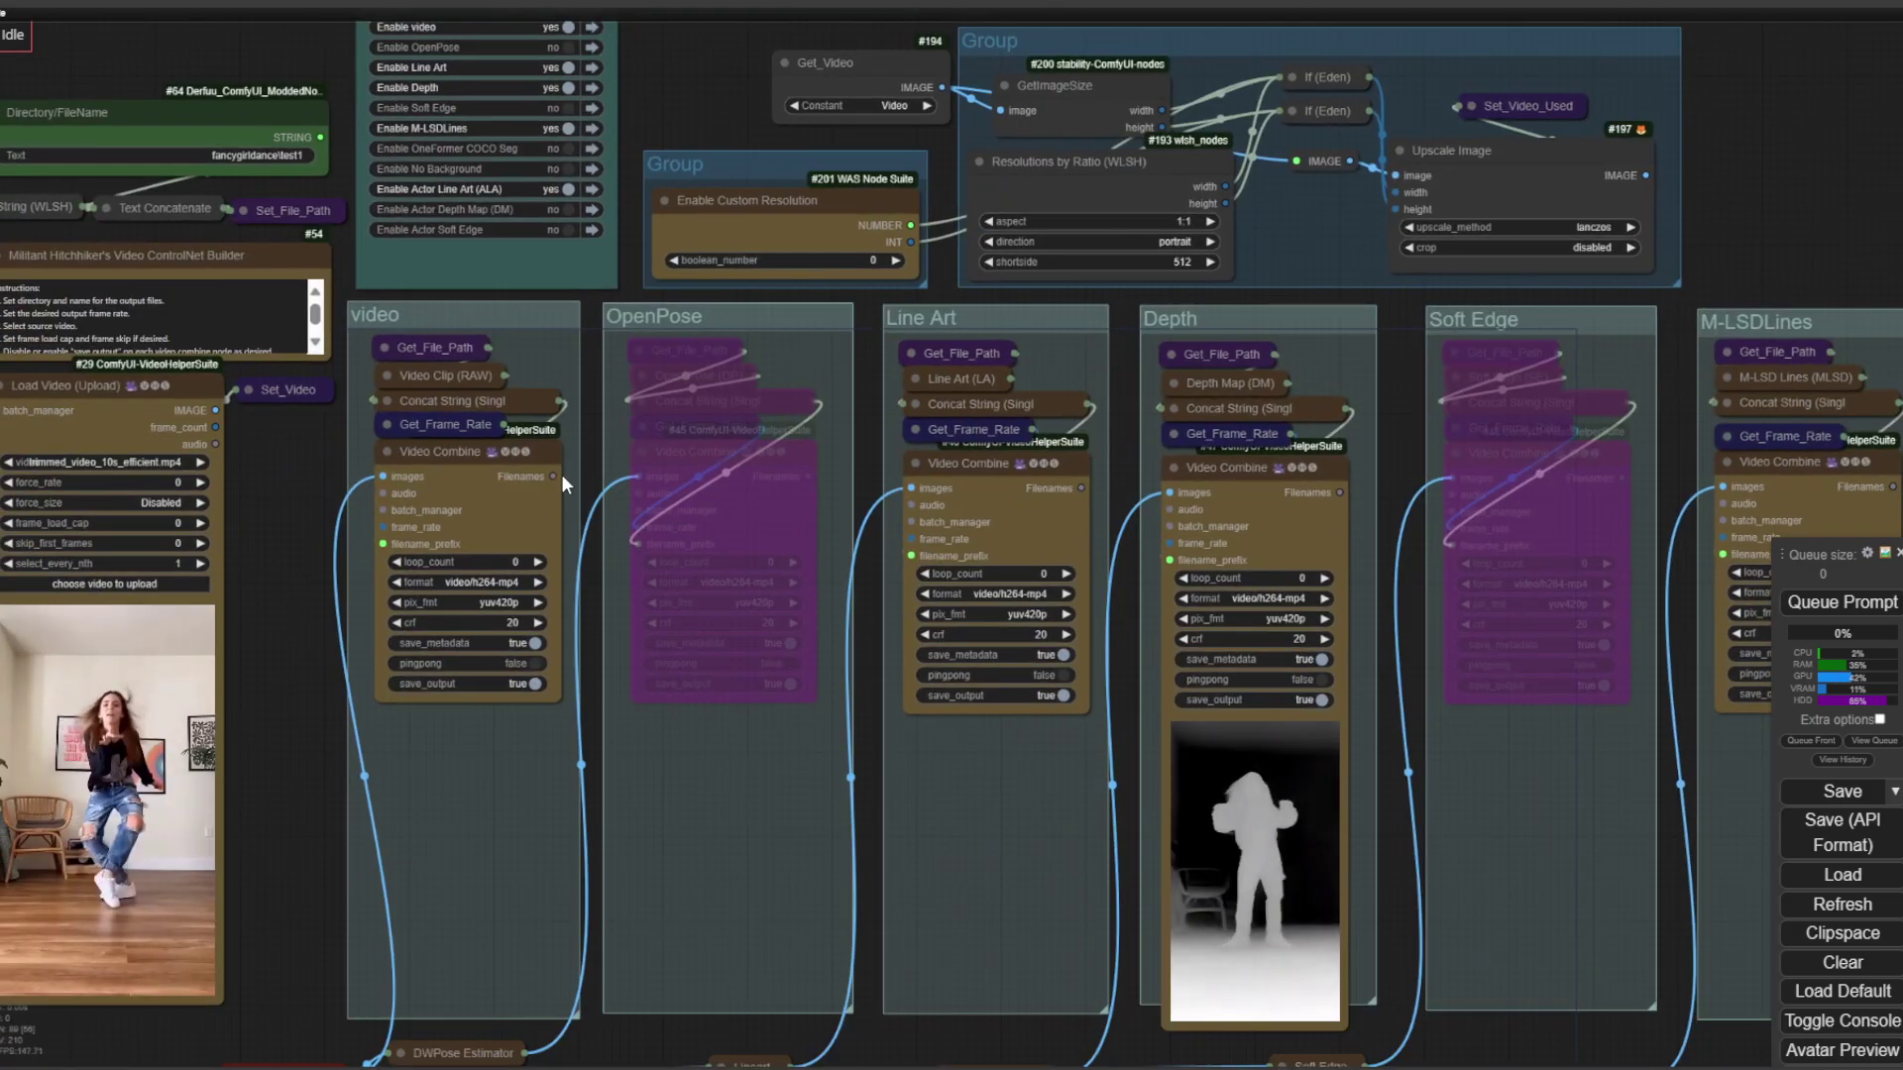
left_click_drag(258, 522, 268, 299)
scroll(272, 327, "down", 3)
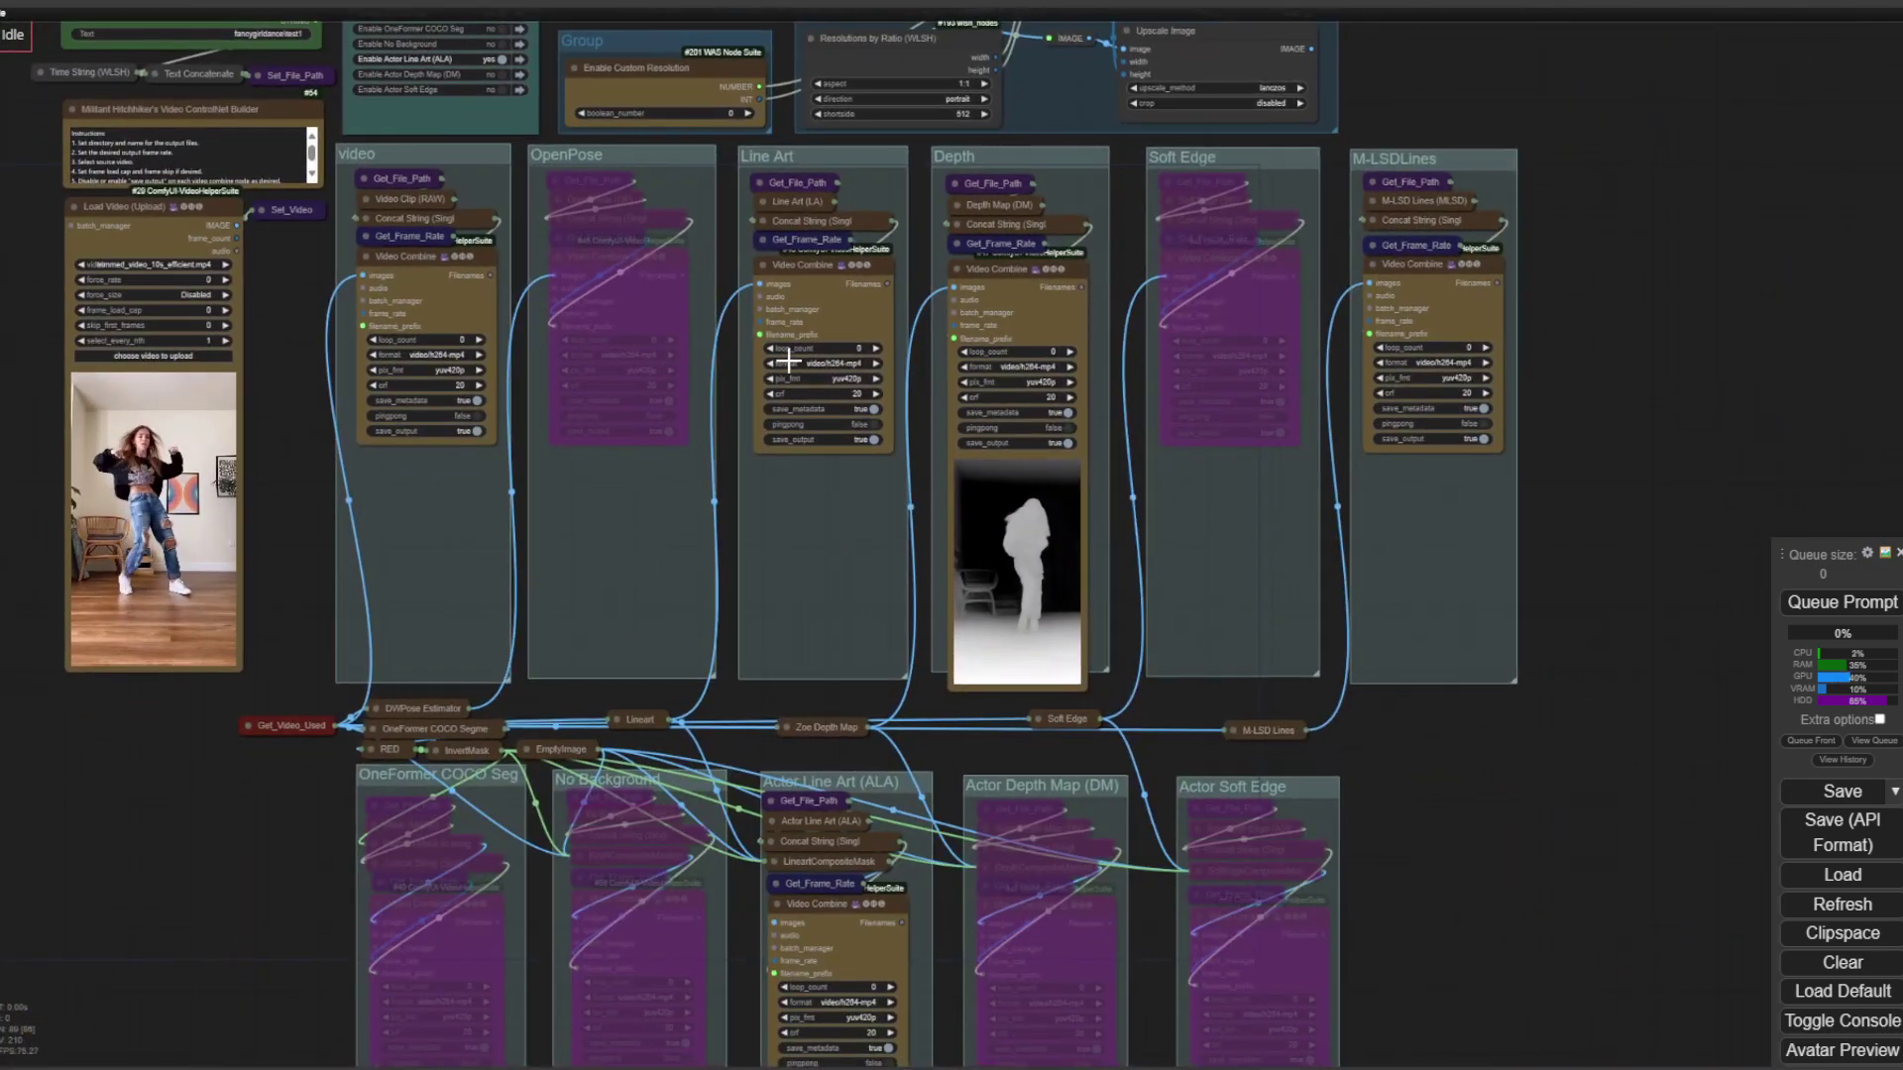
left_click_drag(1466, 794, 1447, 763)
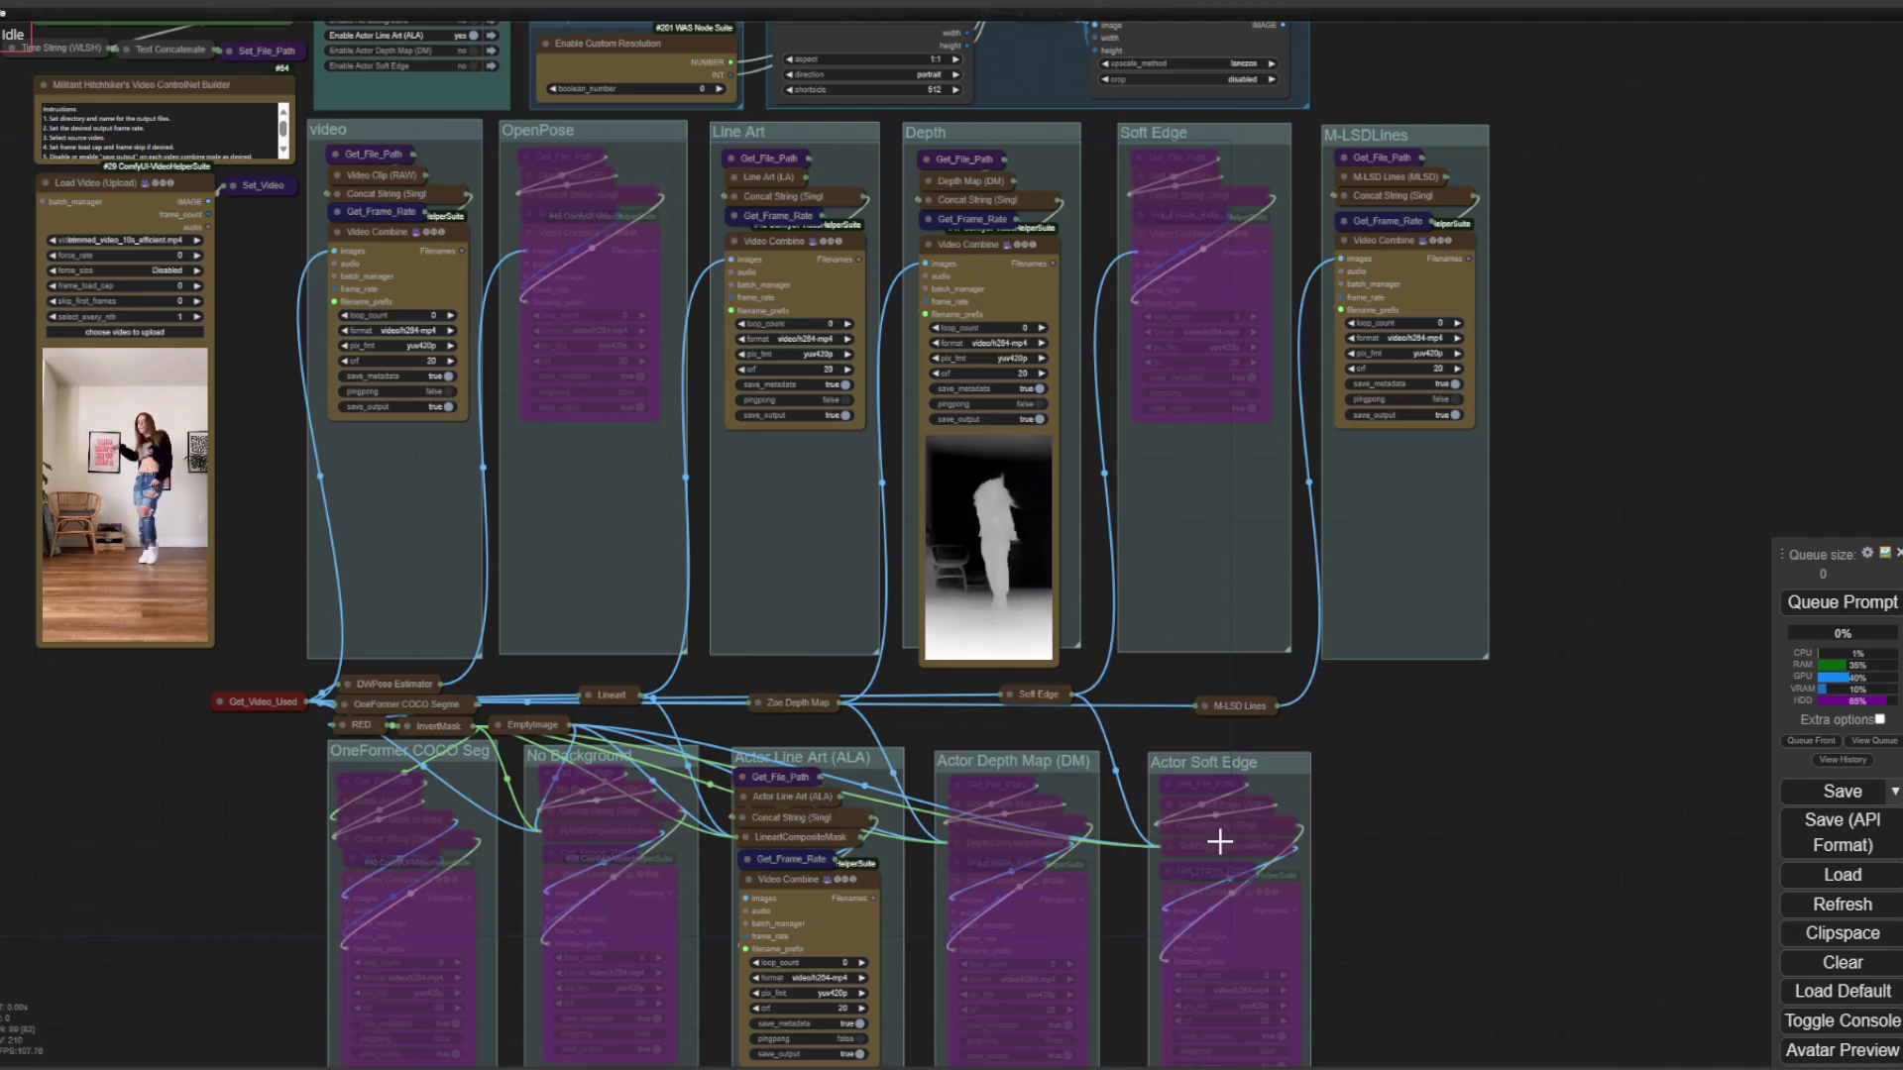
left_click_drag(1418, 790, 1415, 844)
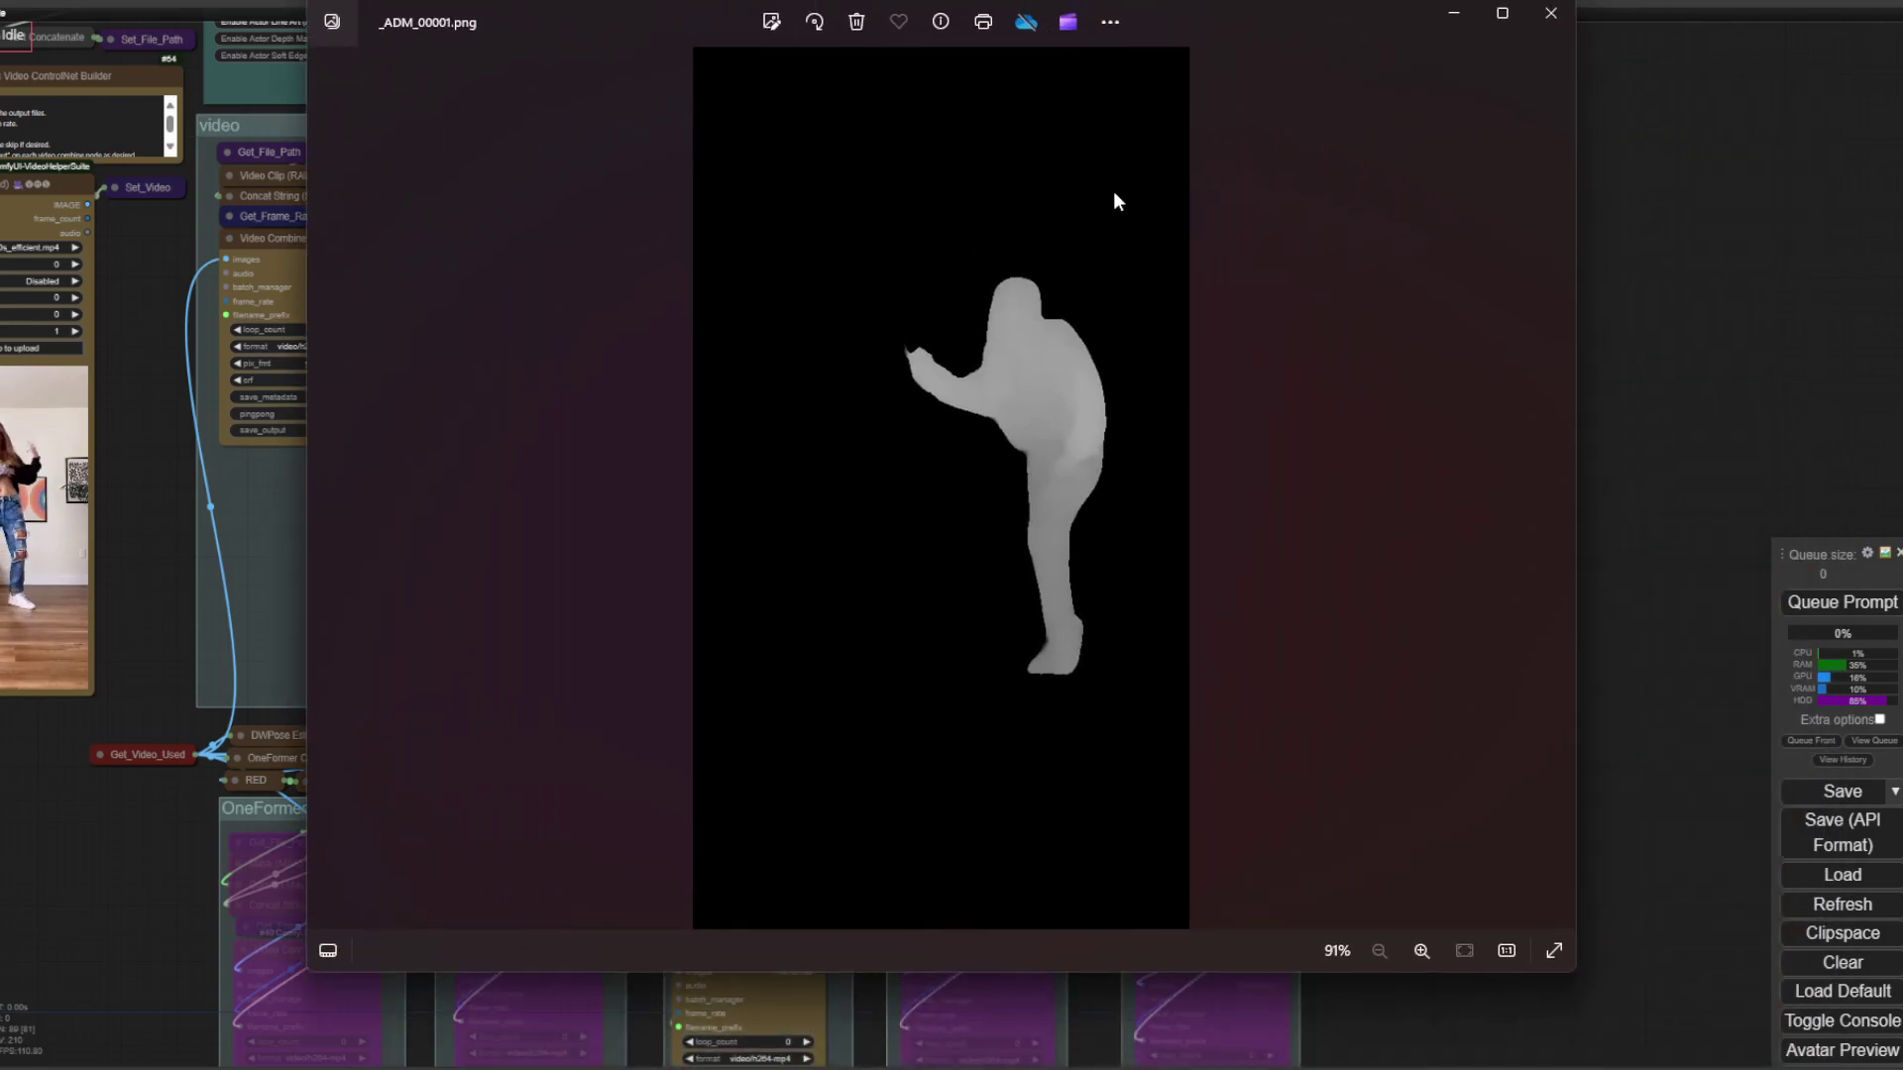
Review the rendered outputs in the Photos viewer, going back from _ADM_00001.png through the _RAW clips to _RAW_00001.mp4.
left_click(330, 484)
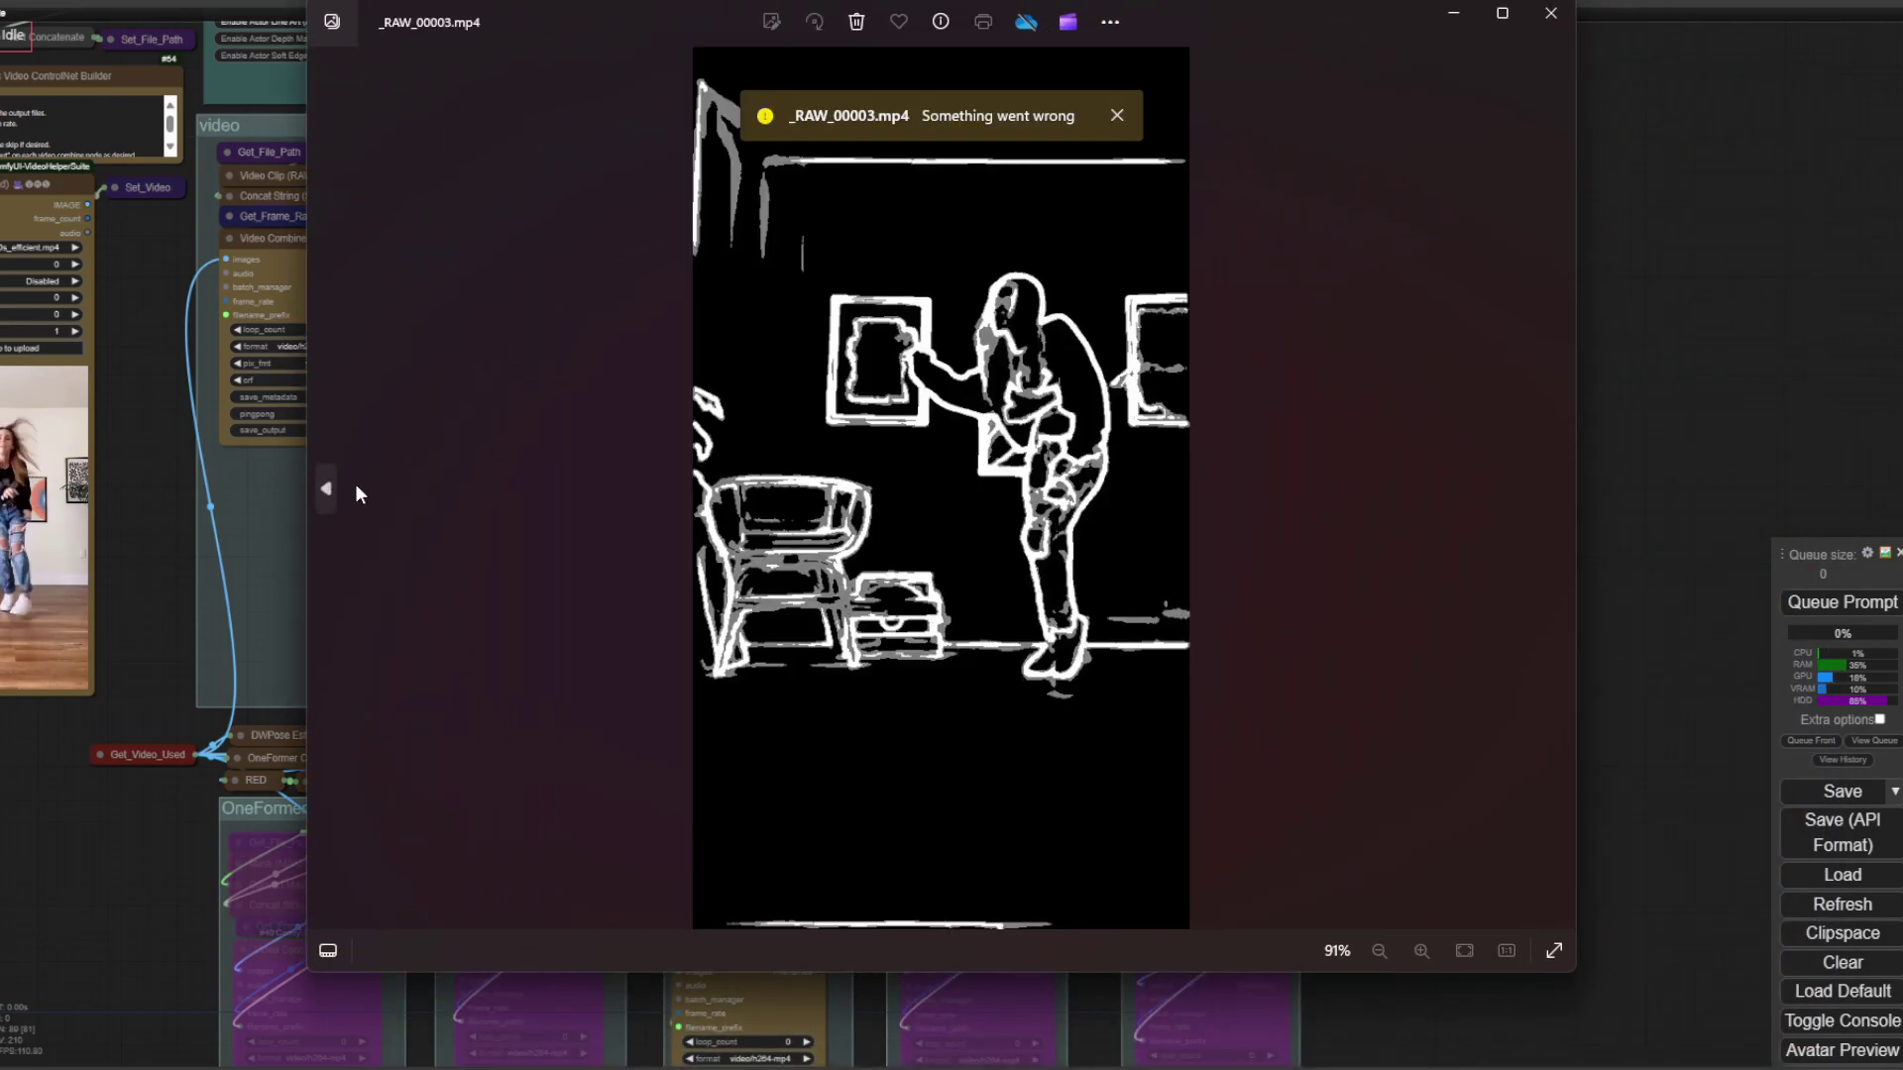
left_click(1116, 115)
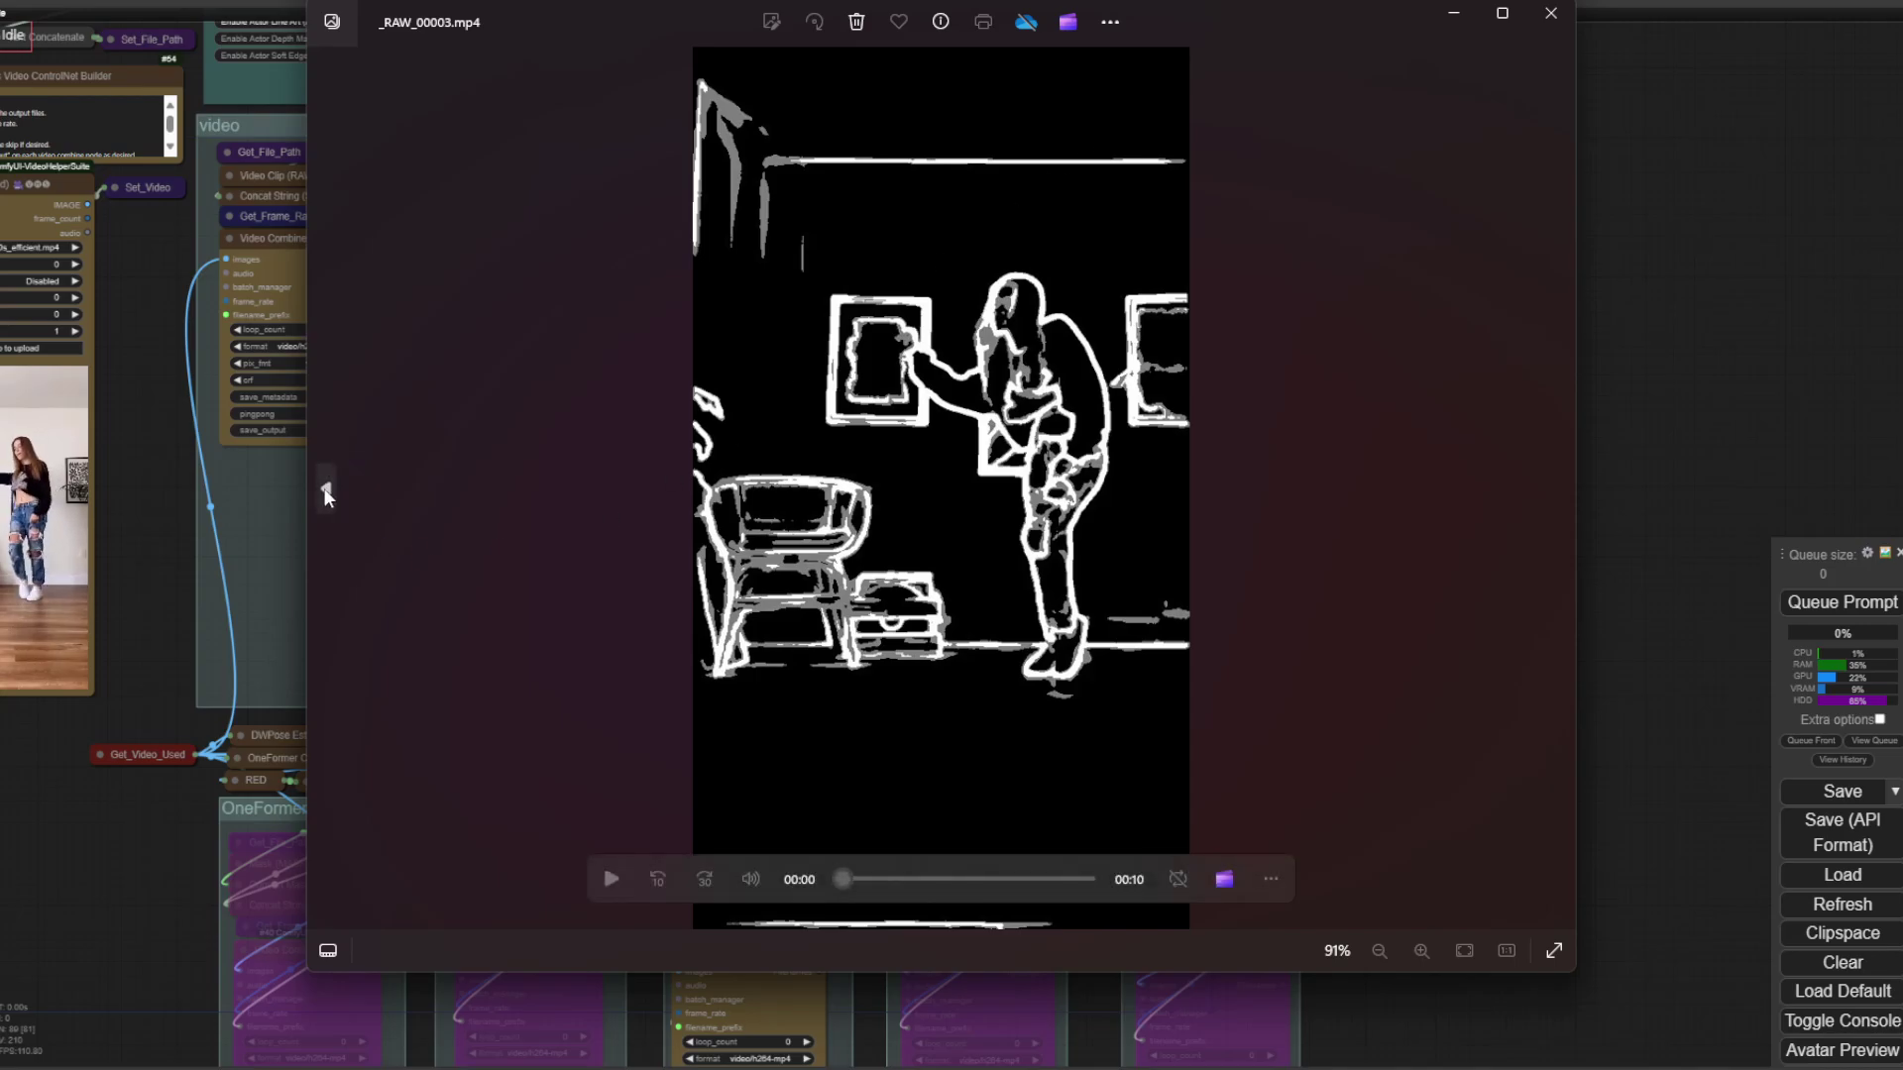
left_click(327, 488)
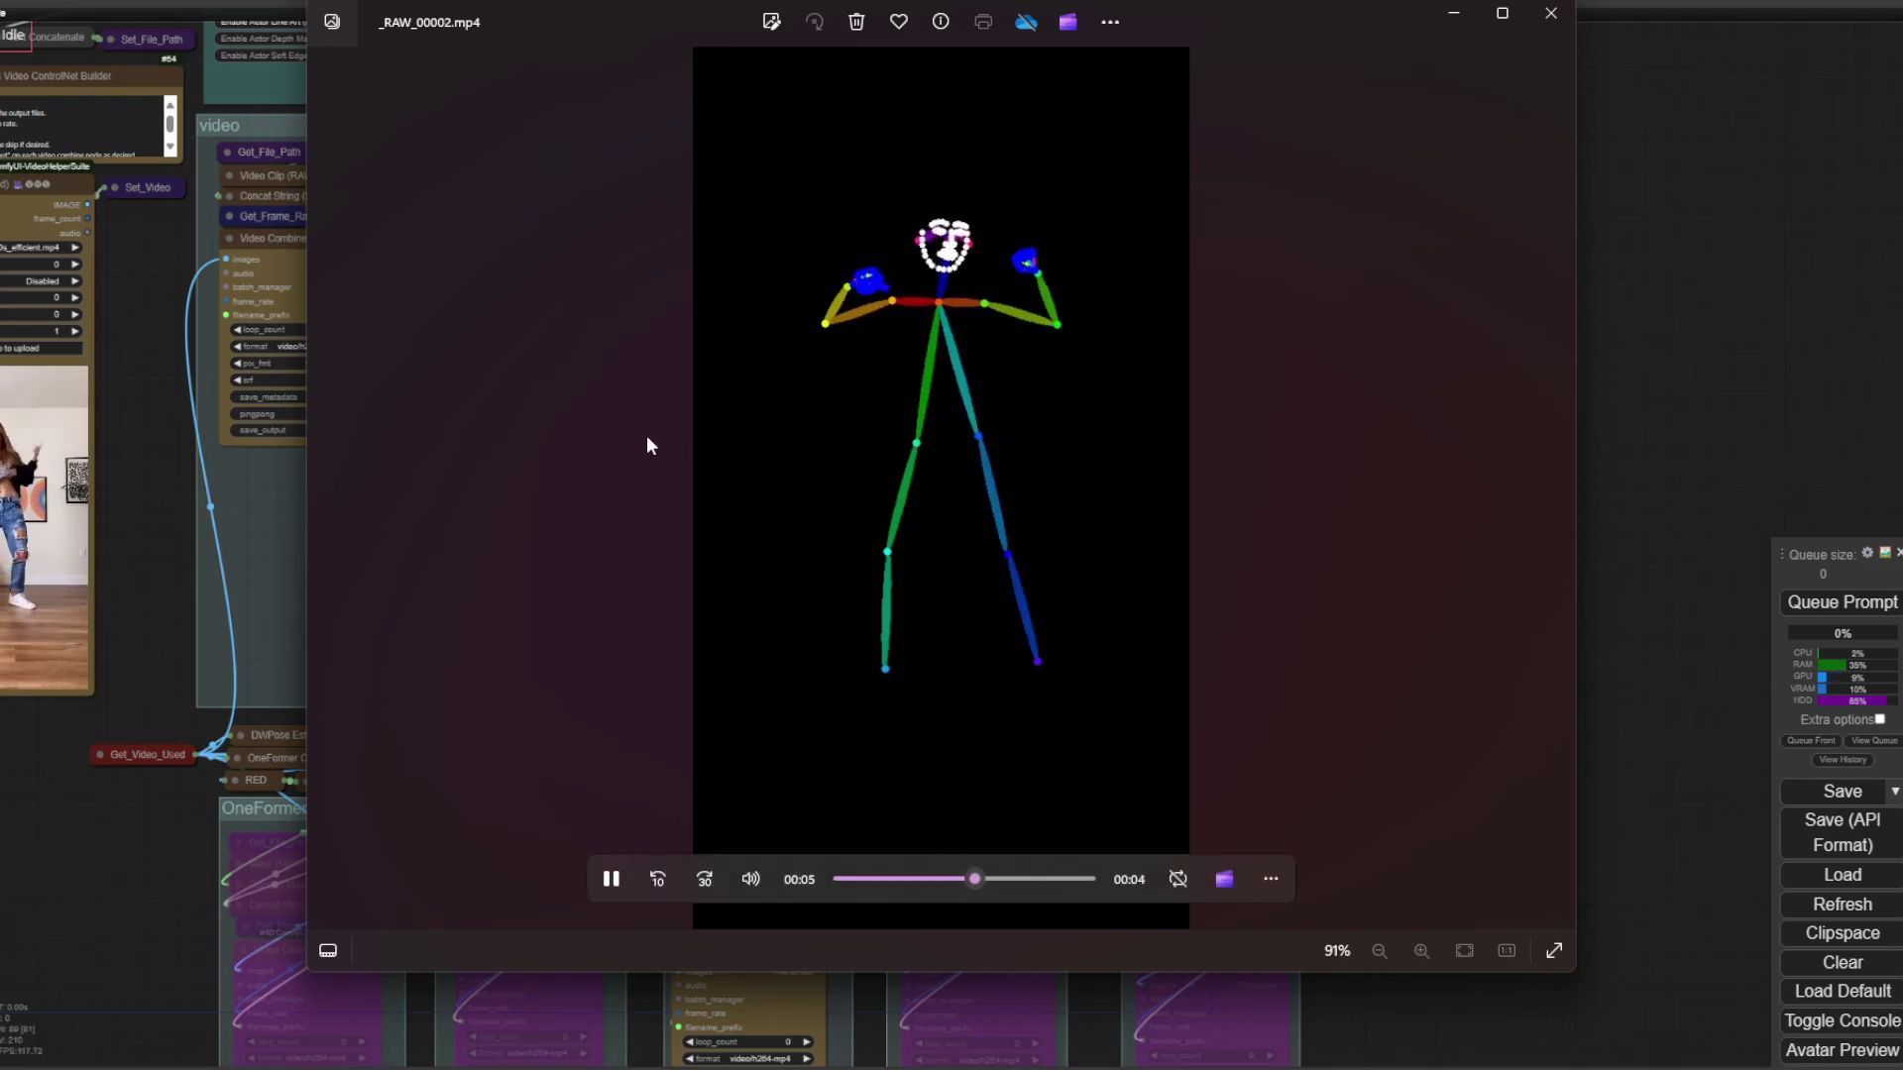
left_click(330, 485)
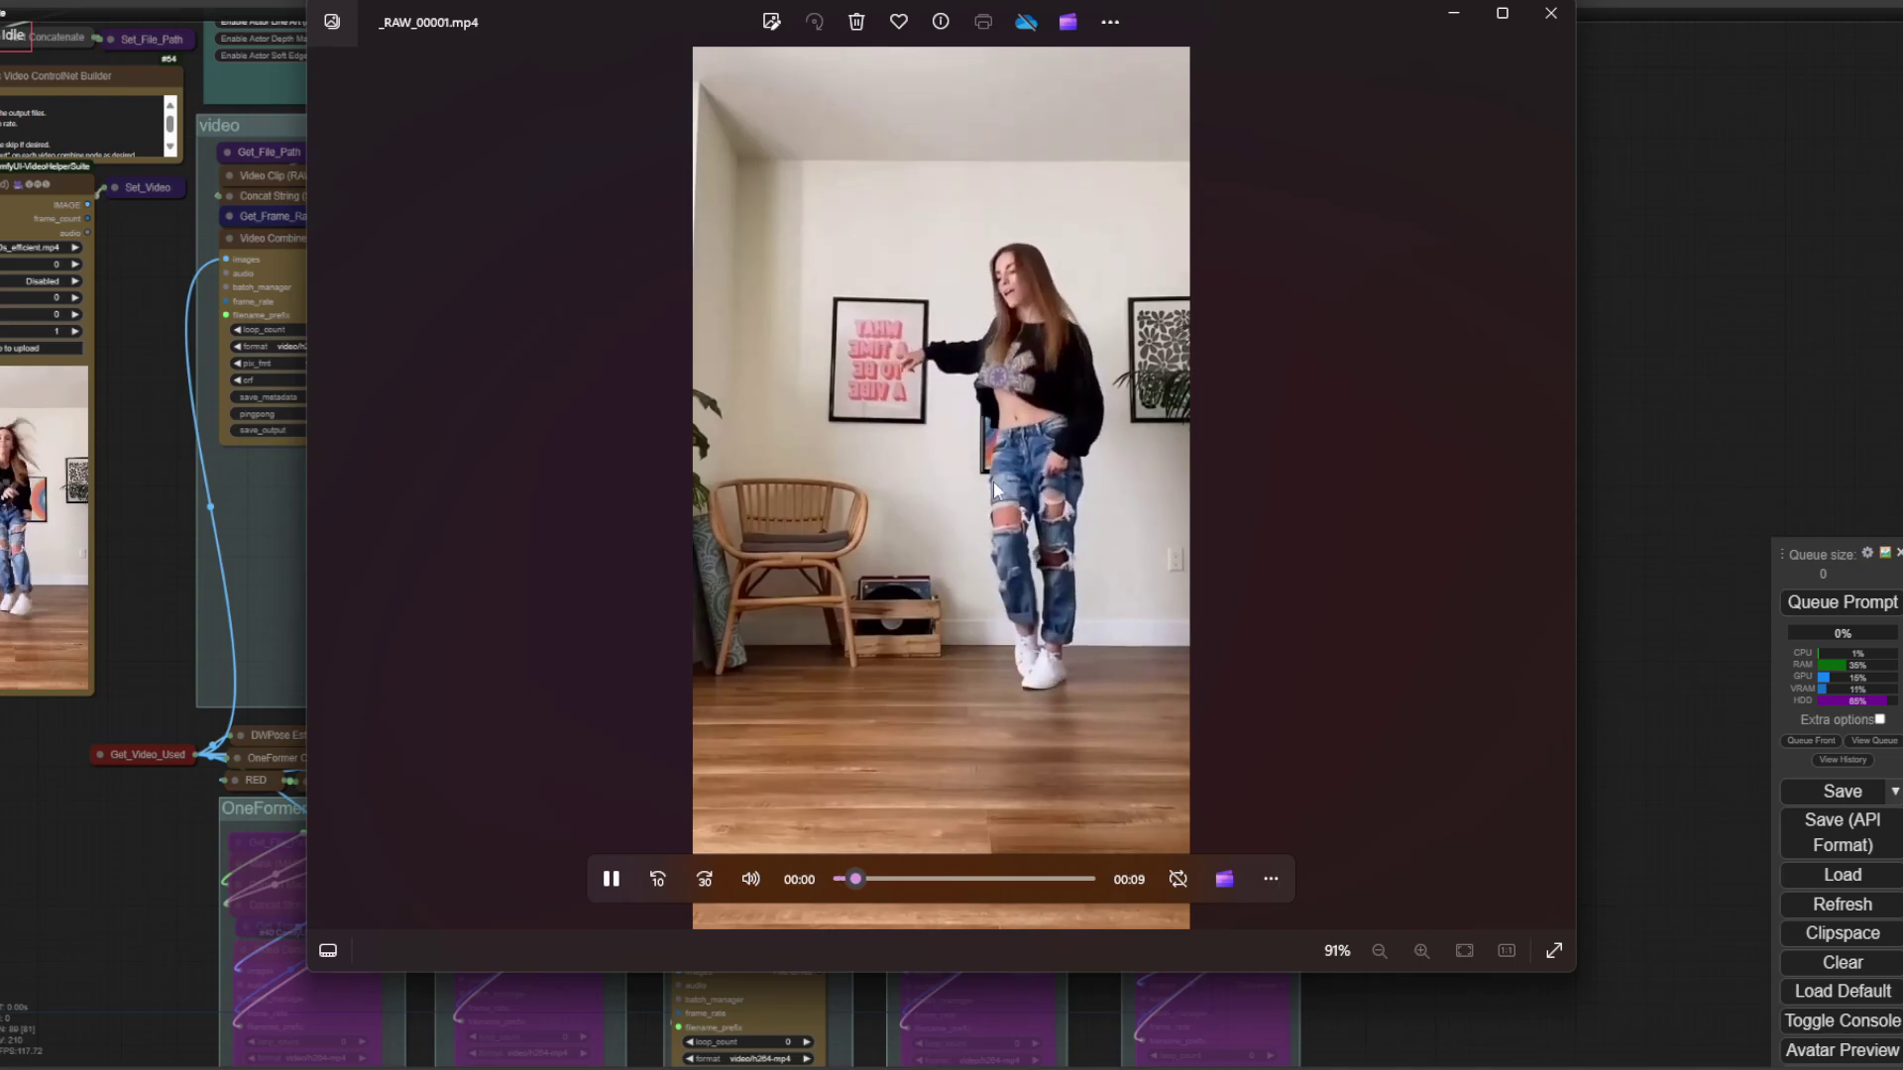
Review the remaining rendered clips in the Photos viewer, going back through _NBG, _MLSD, _MASK, _LA and _DM, and return to the ComfyUI workflow.
left_click(324, 488)
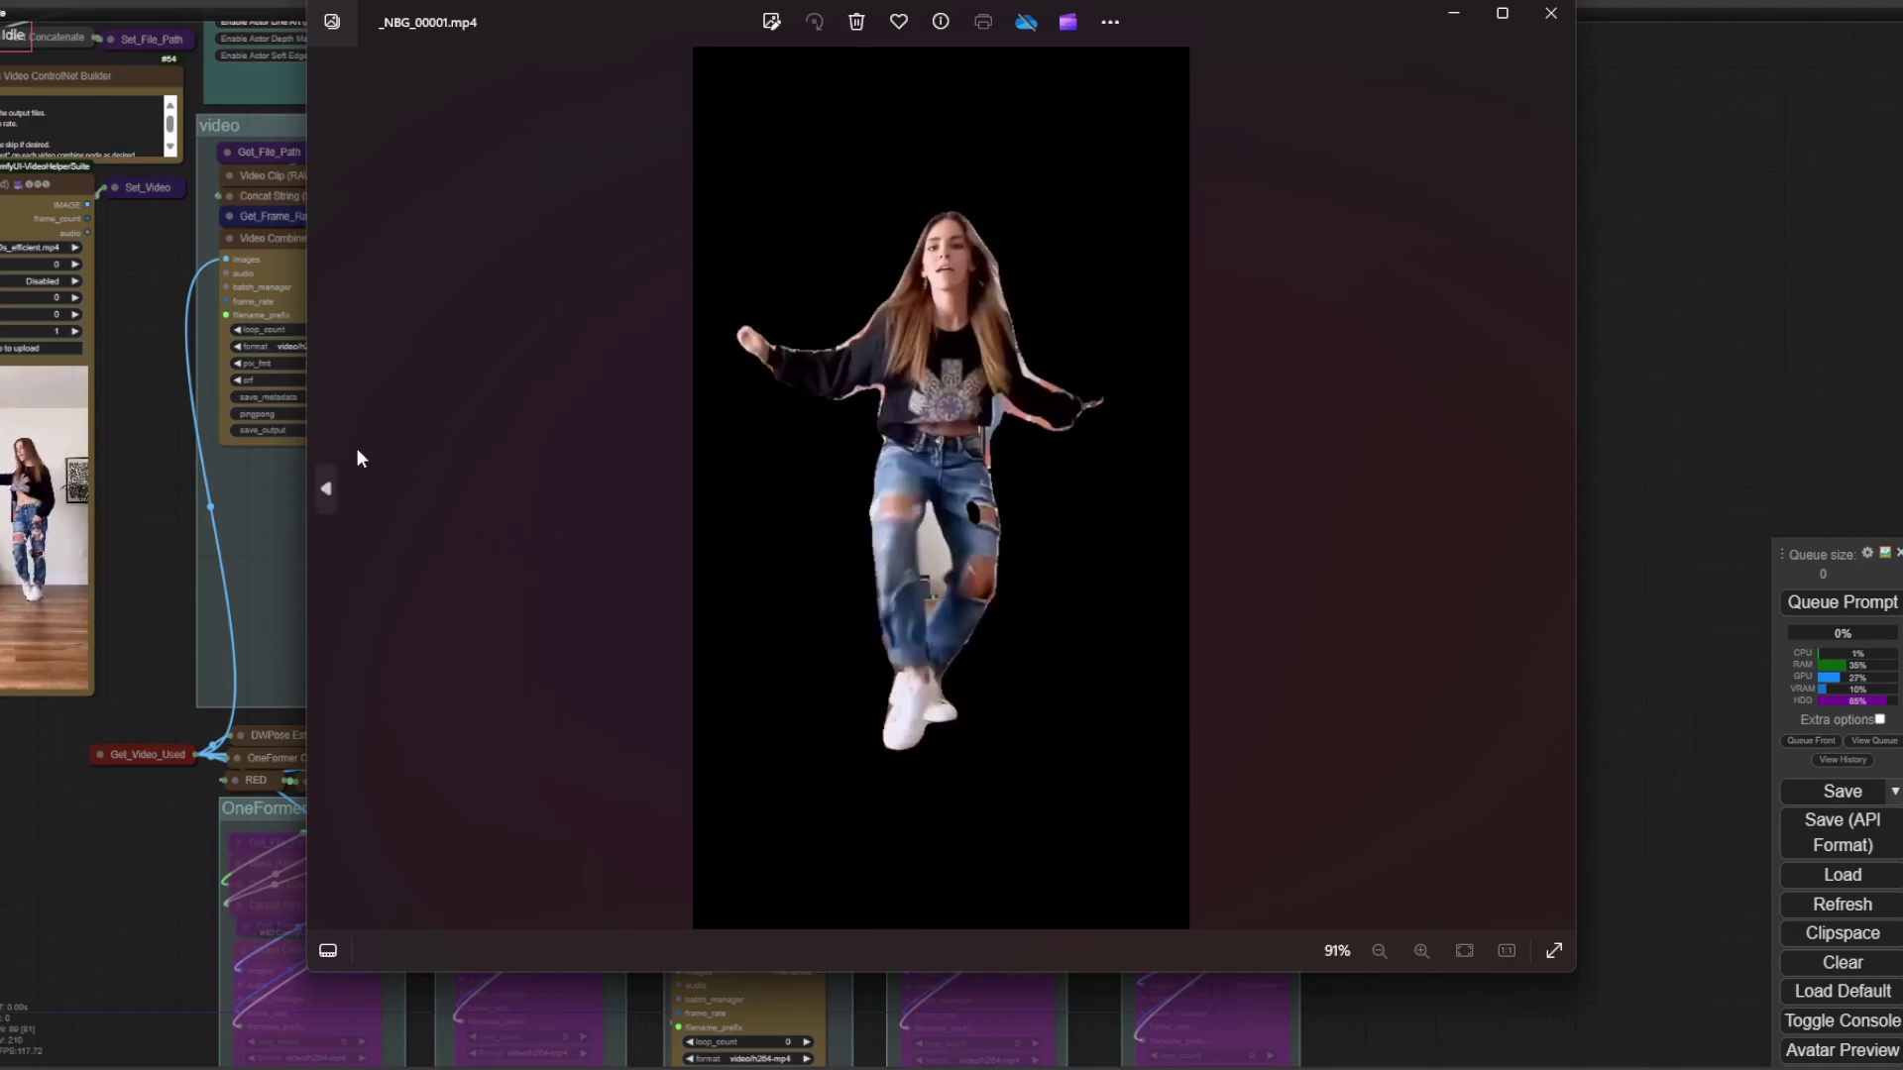
left_click(321, 489)
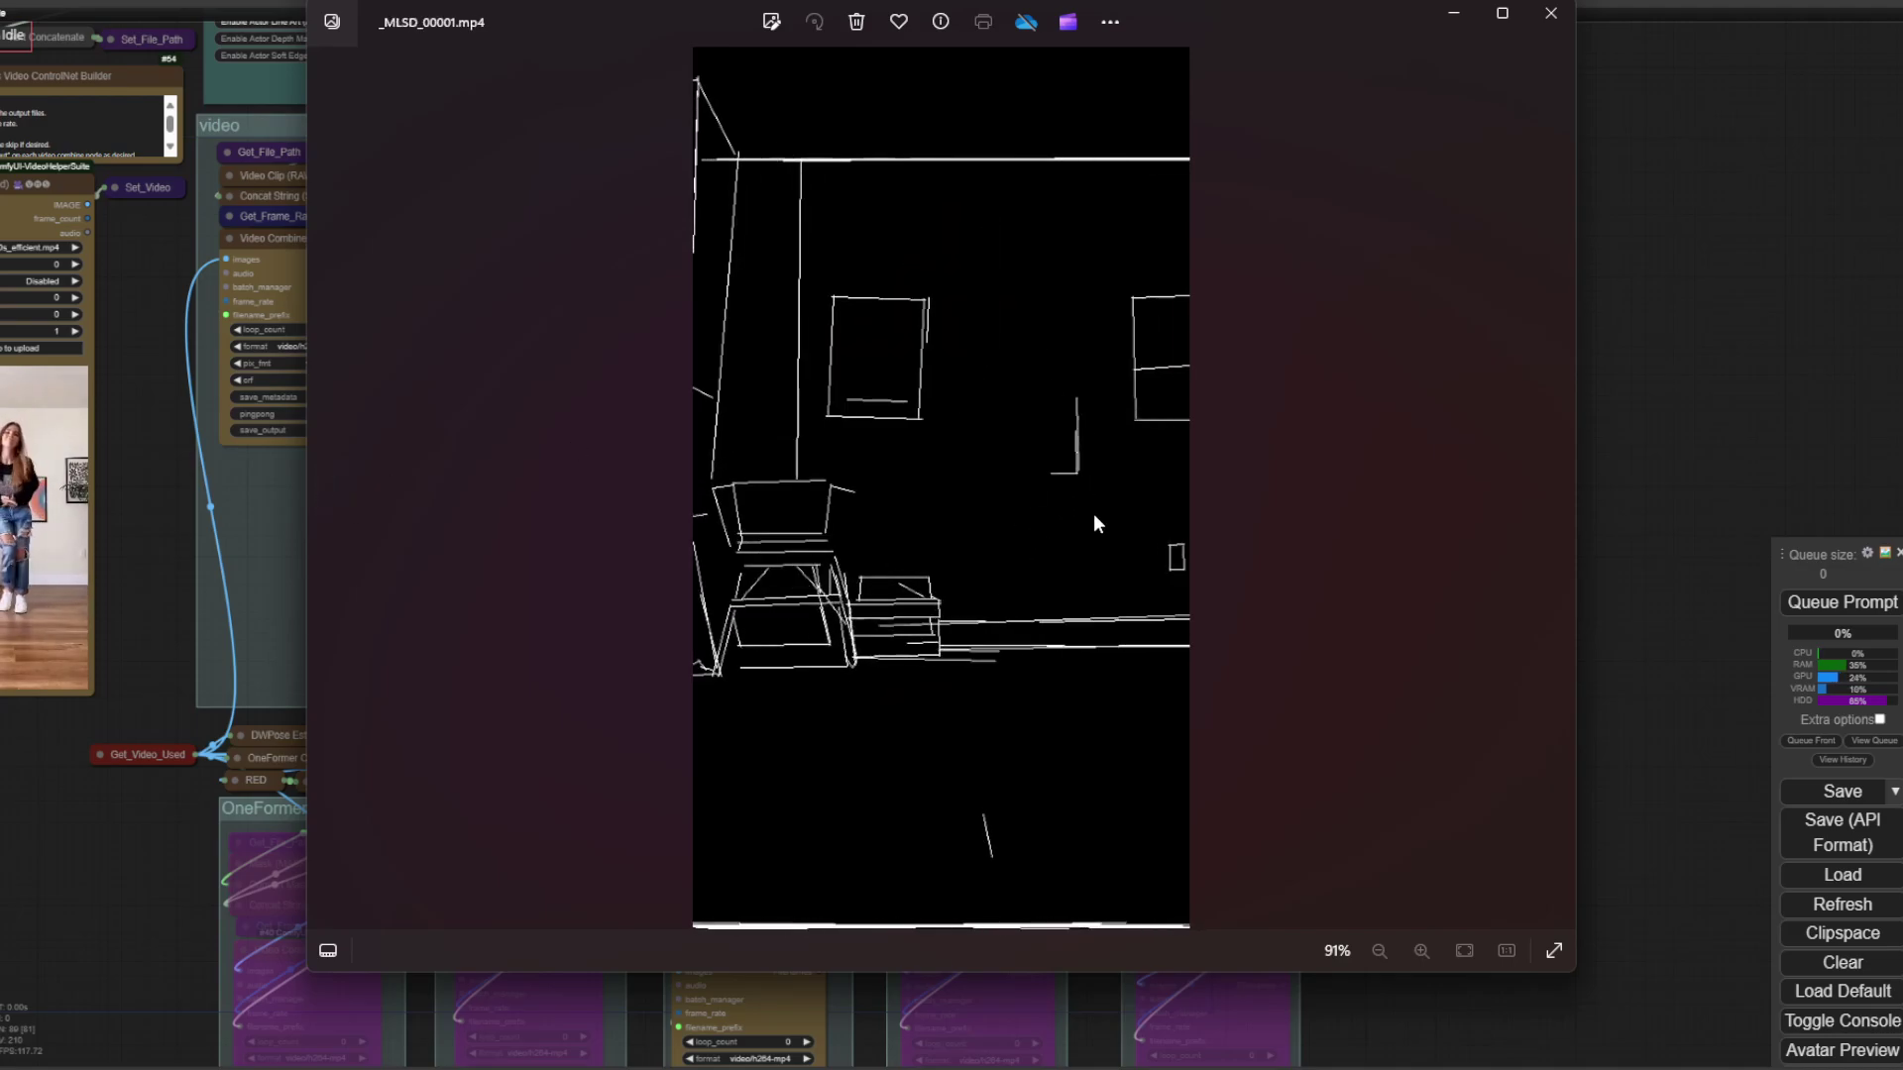
left_click_drag(1263, 36, 1310, 31)
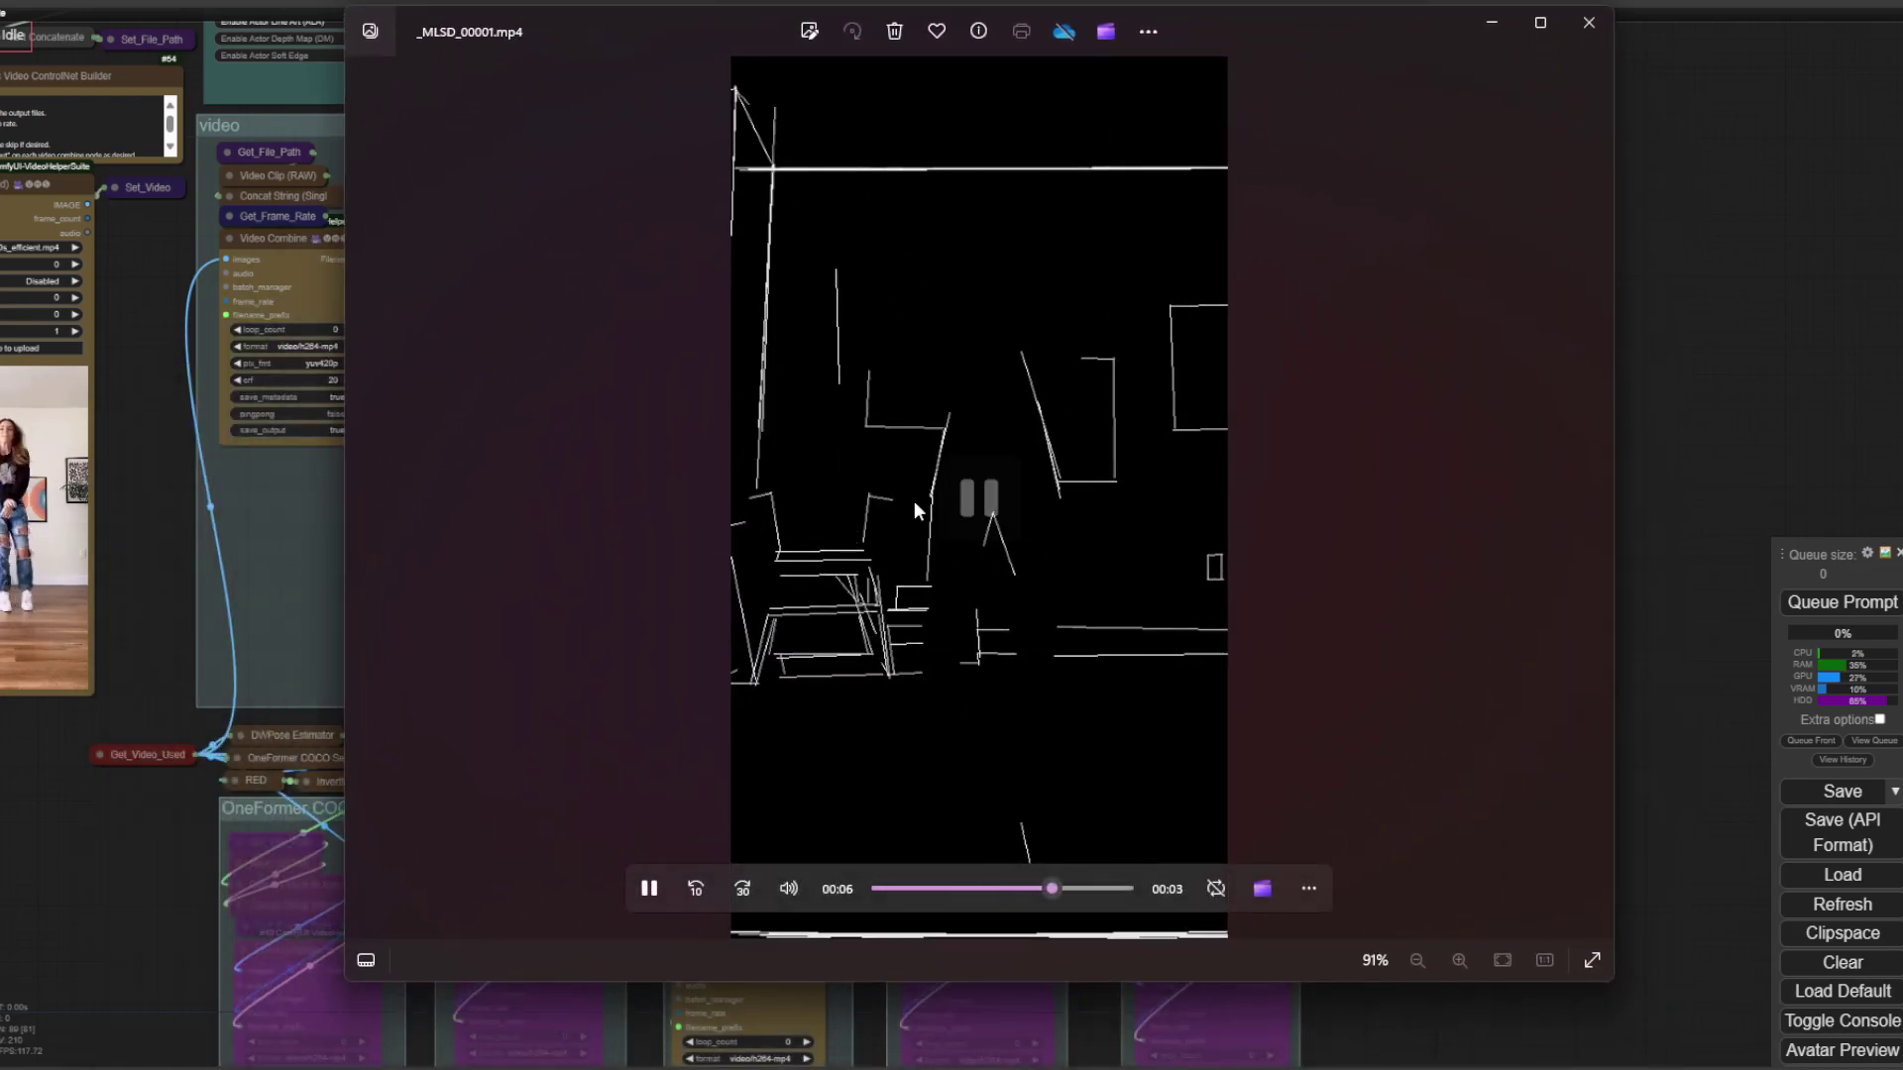
left_click(362, 490)
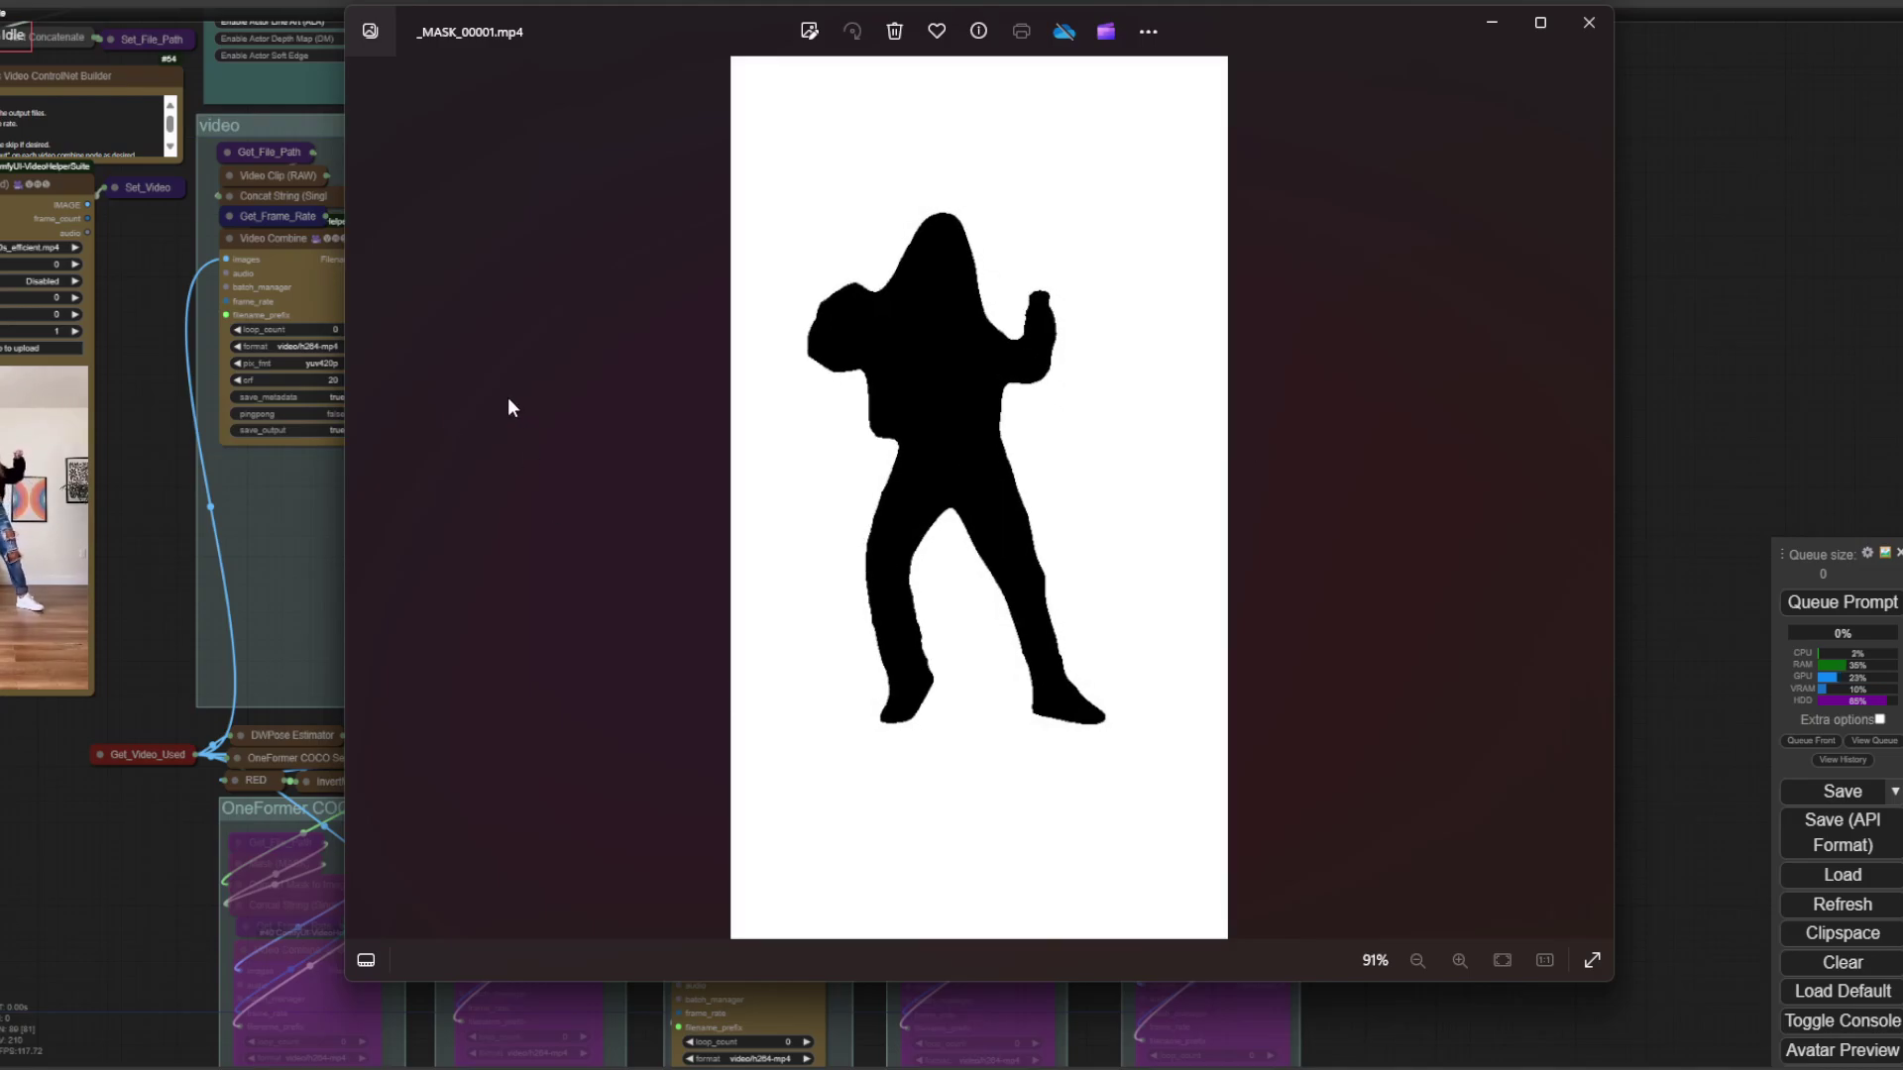
left_click(366, 495)
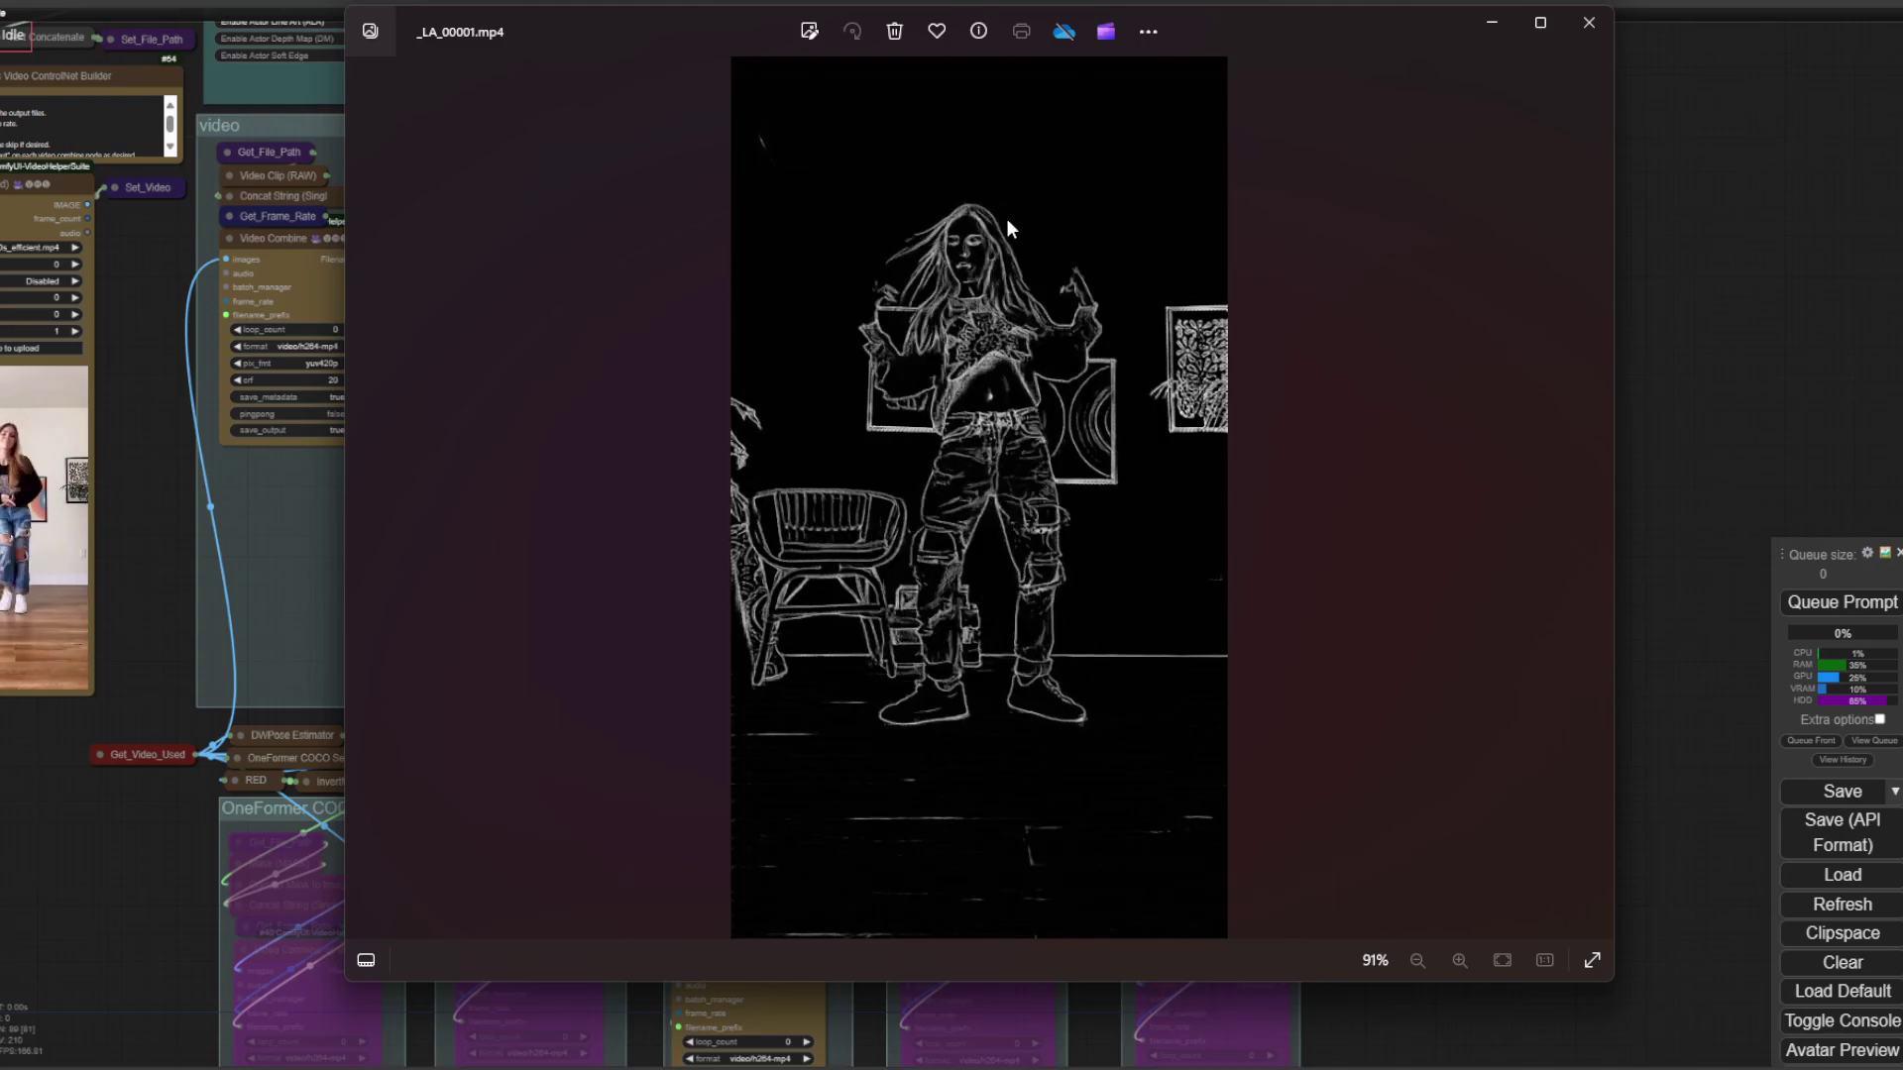
left_click(374, 501)
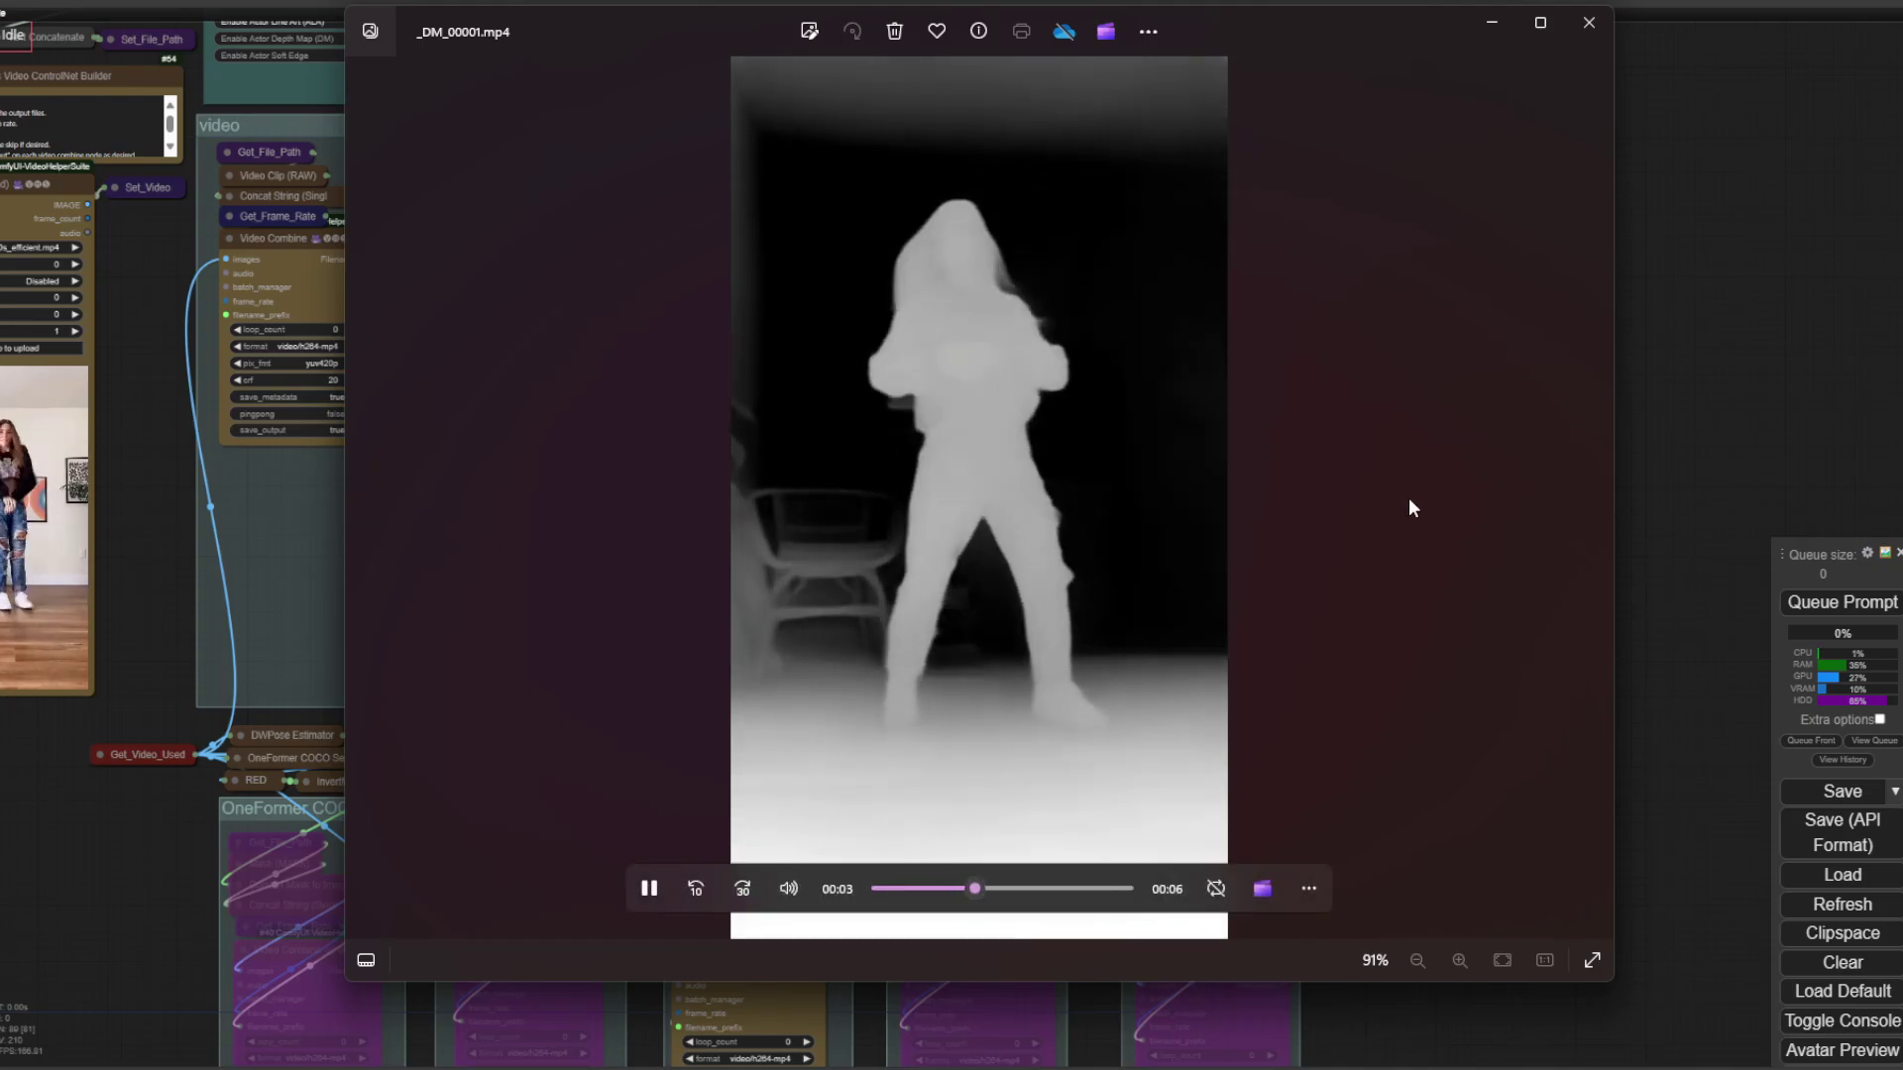
left_click_drag(1443, 40, 0, 248)
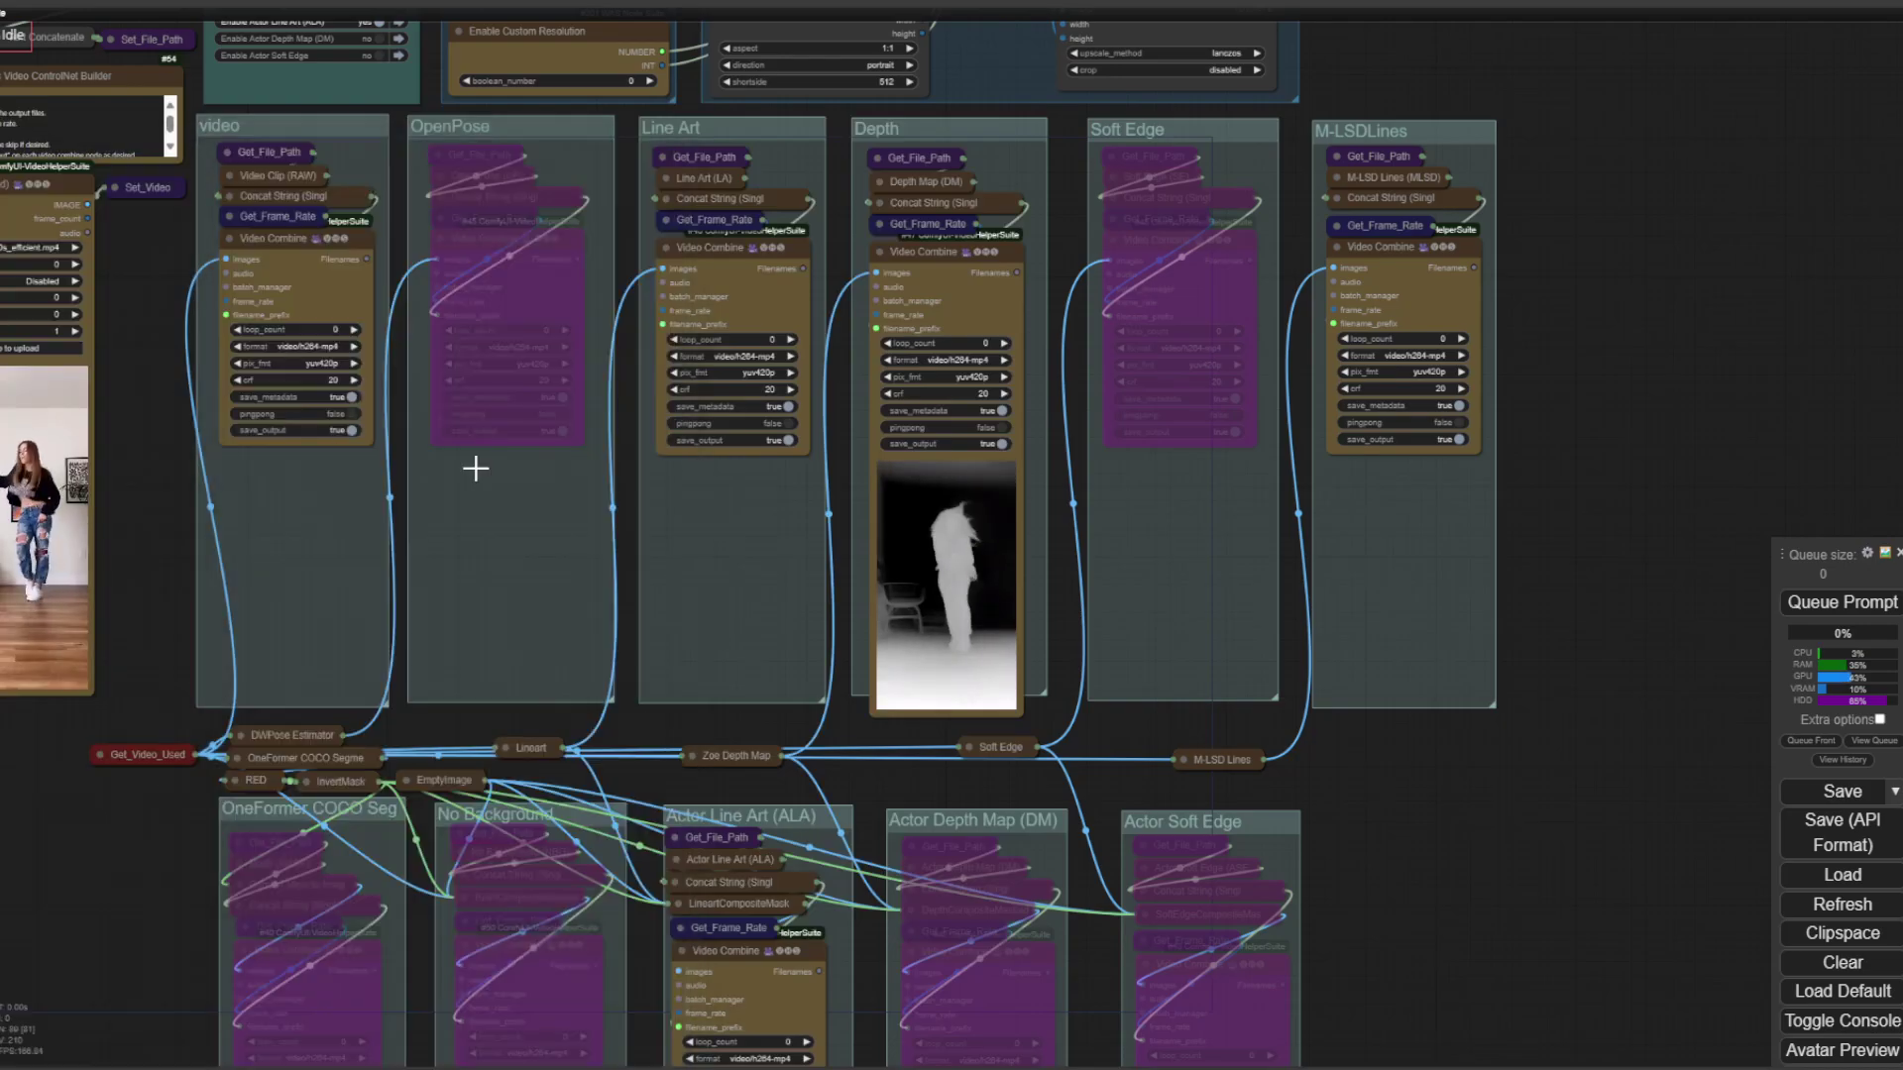
Expand the EmptyImage node in the preprocessor row to view its settings, and collapse it again.
left_click_drag(184, 455, 122, 623)
scroll(323, 656, "up", 6)
left_click_drag(1094, 561, 1153, 531)
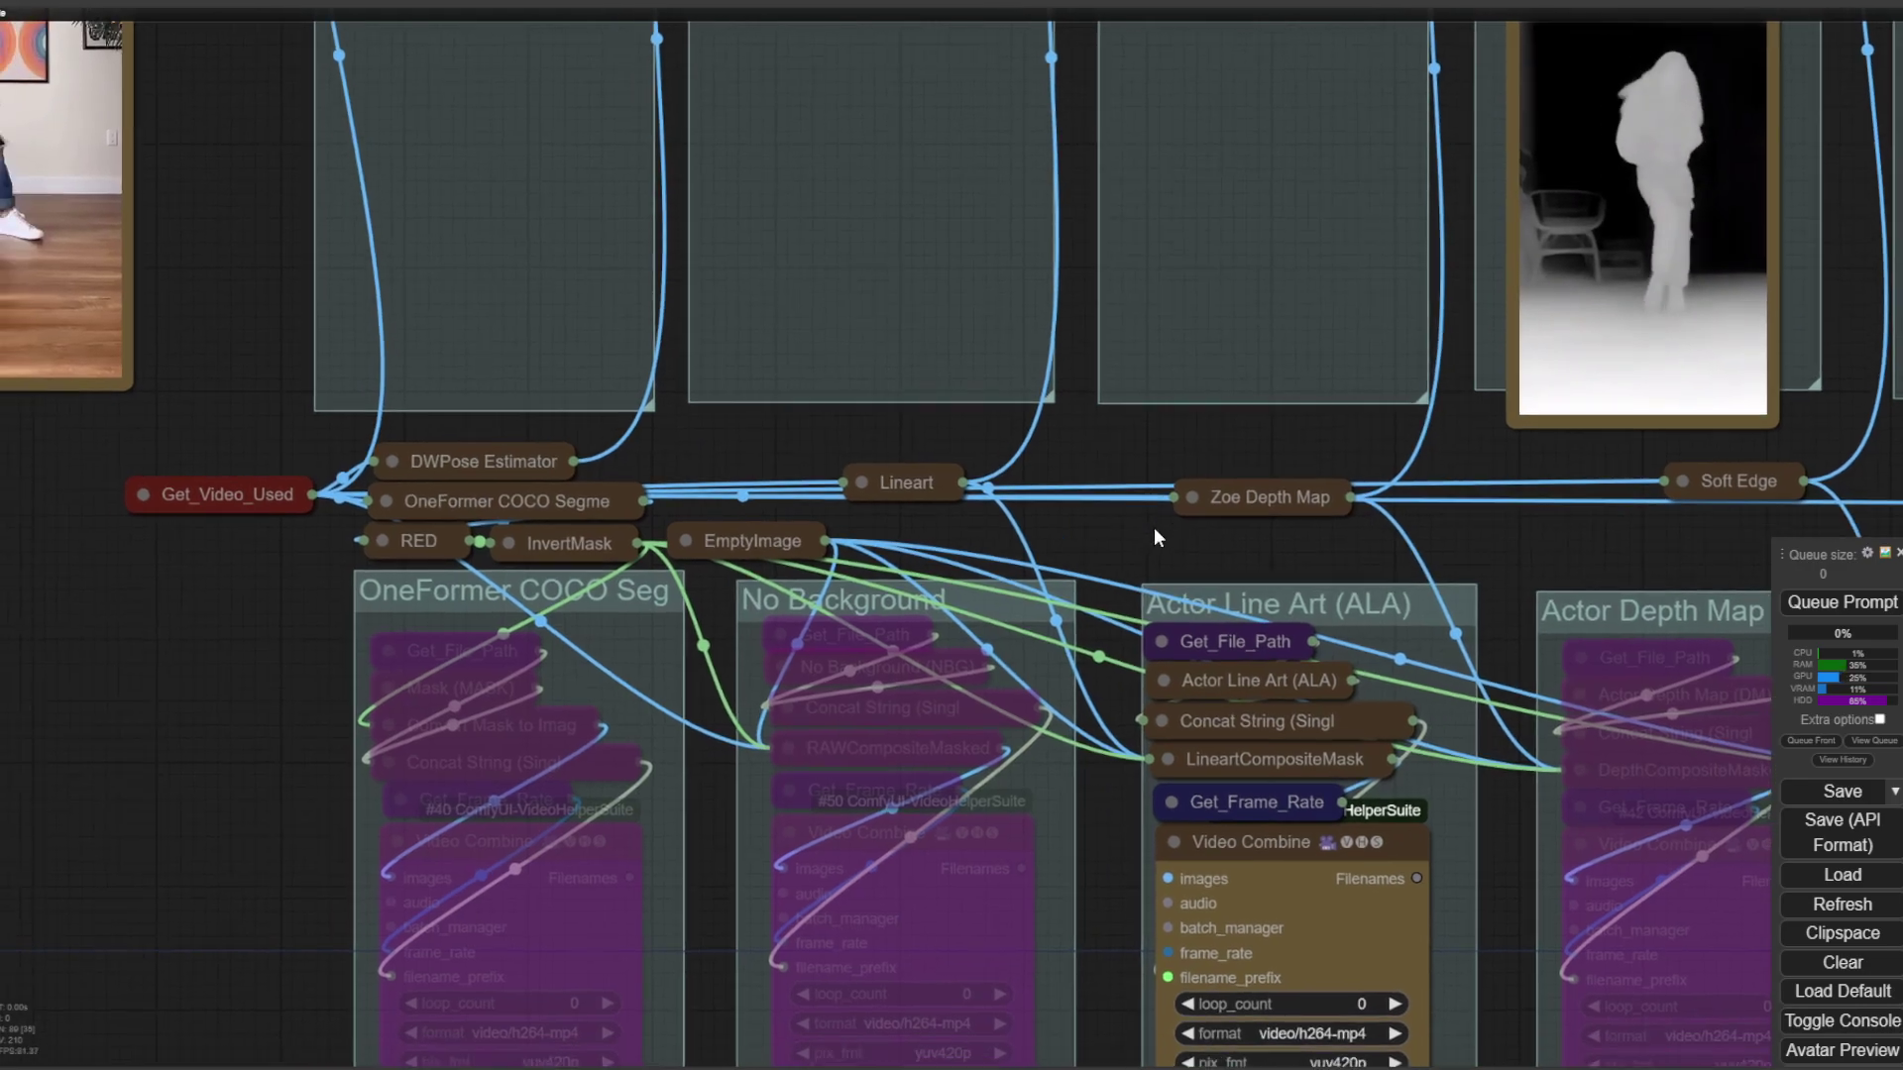
left_click(690, 540)
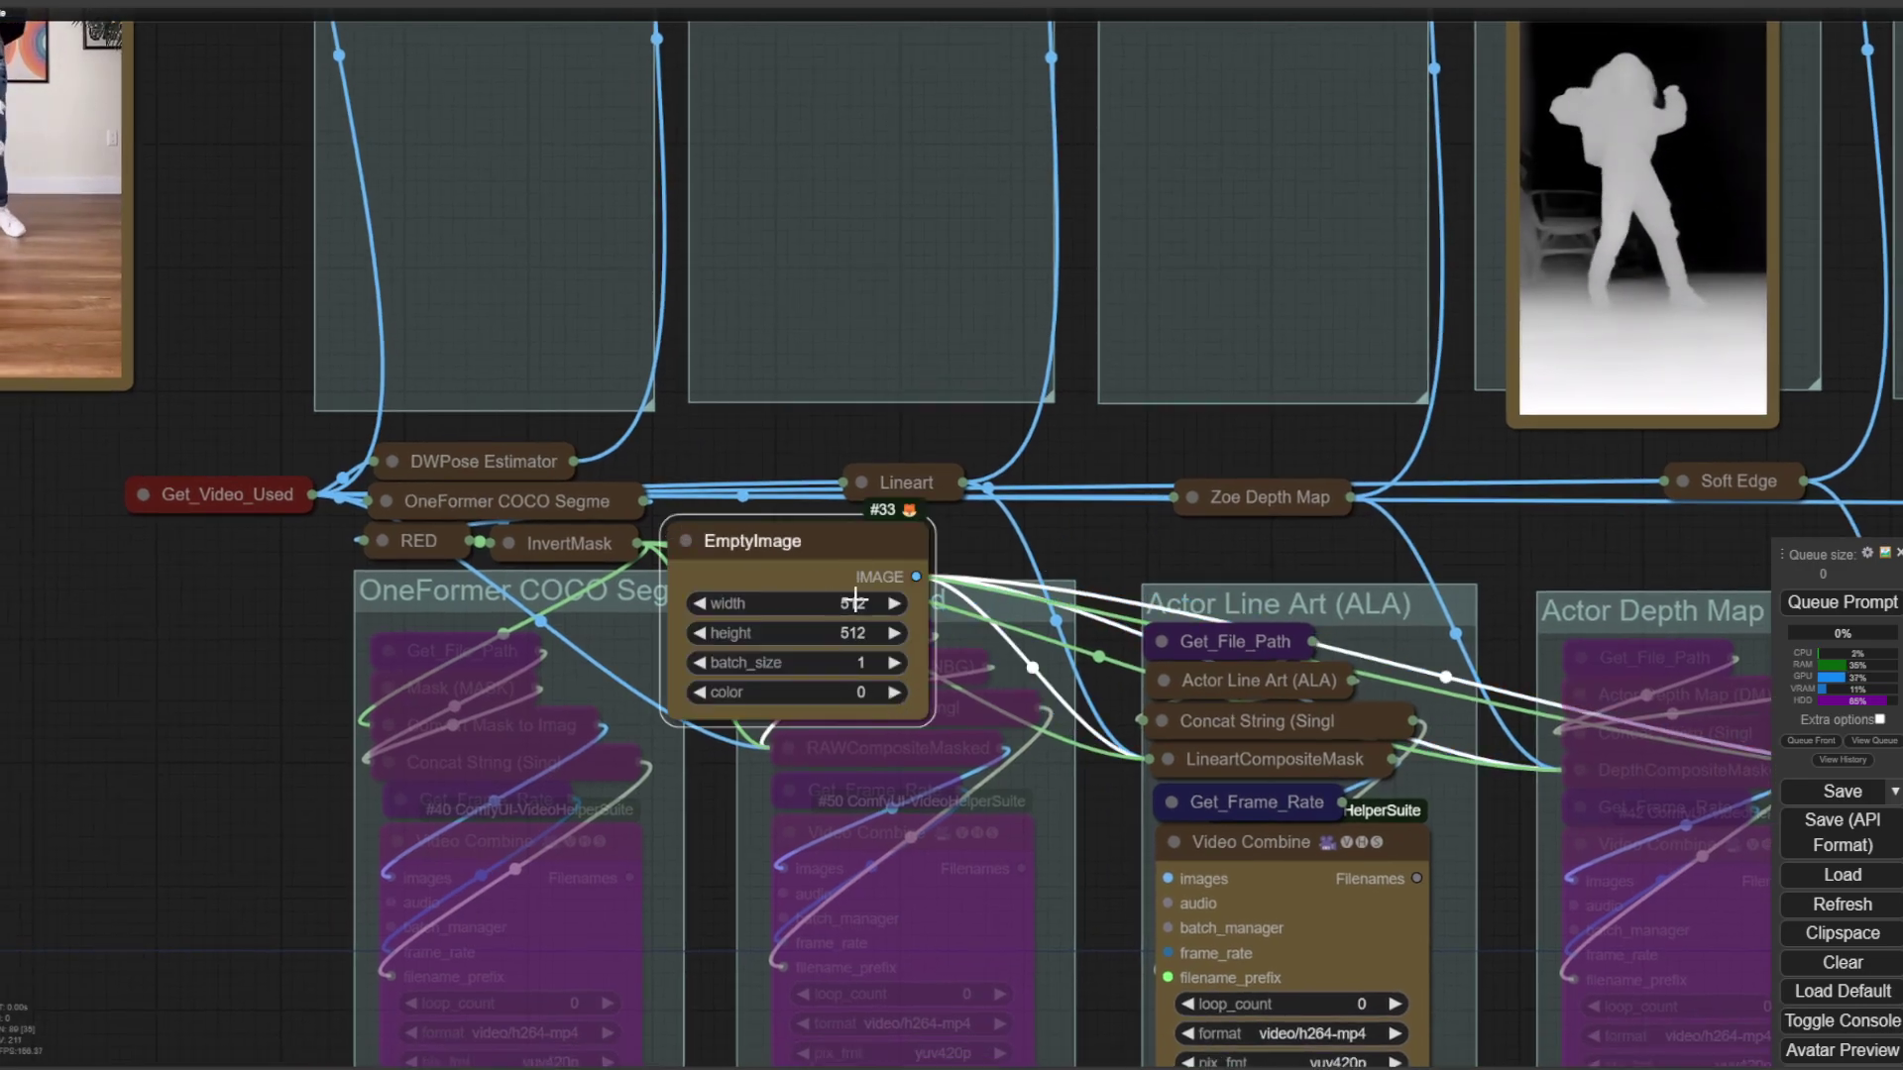
left_click(685, 541)
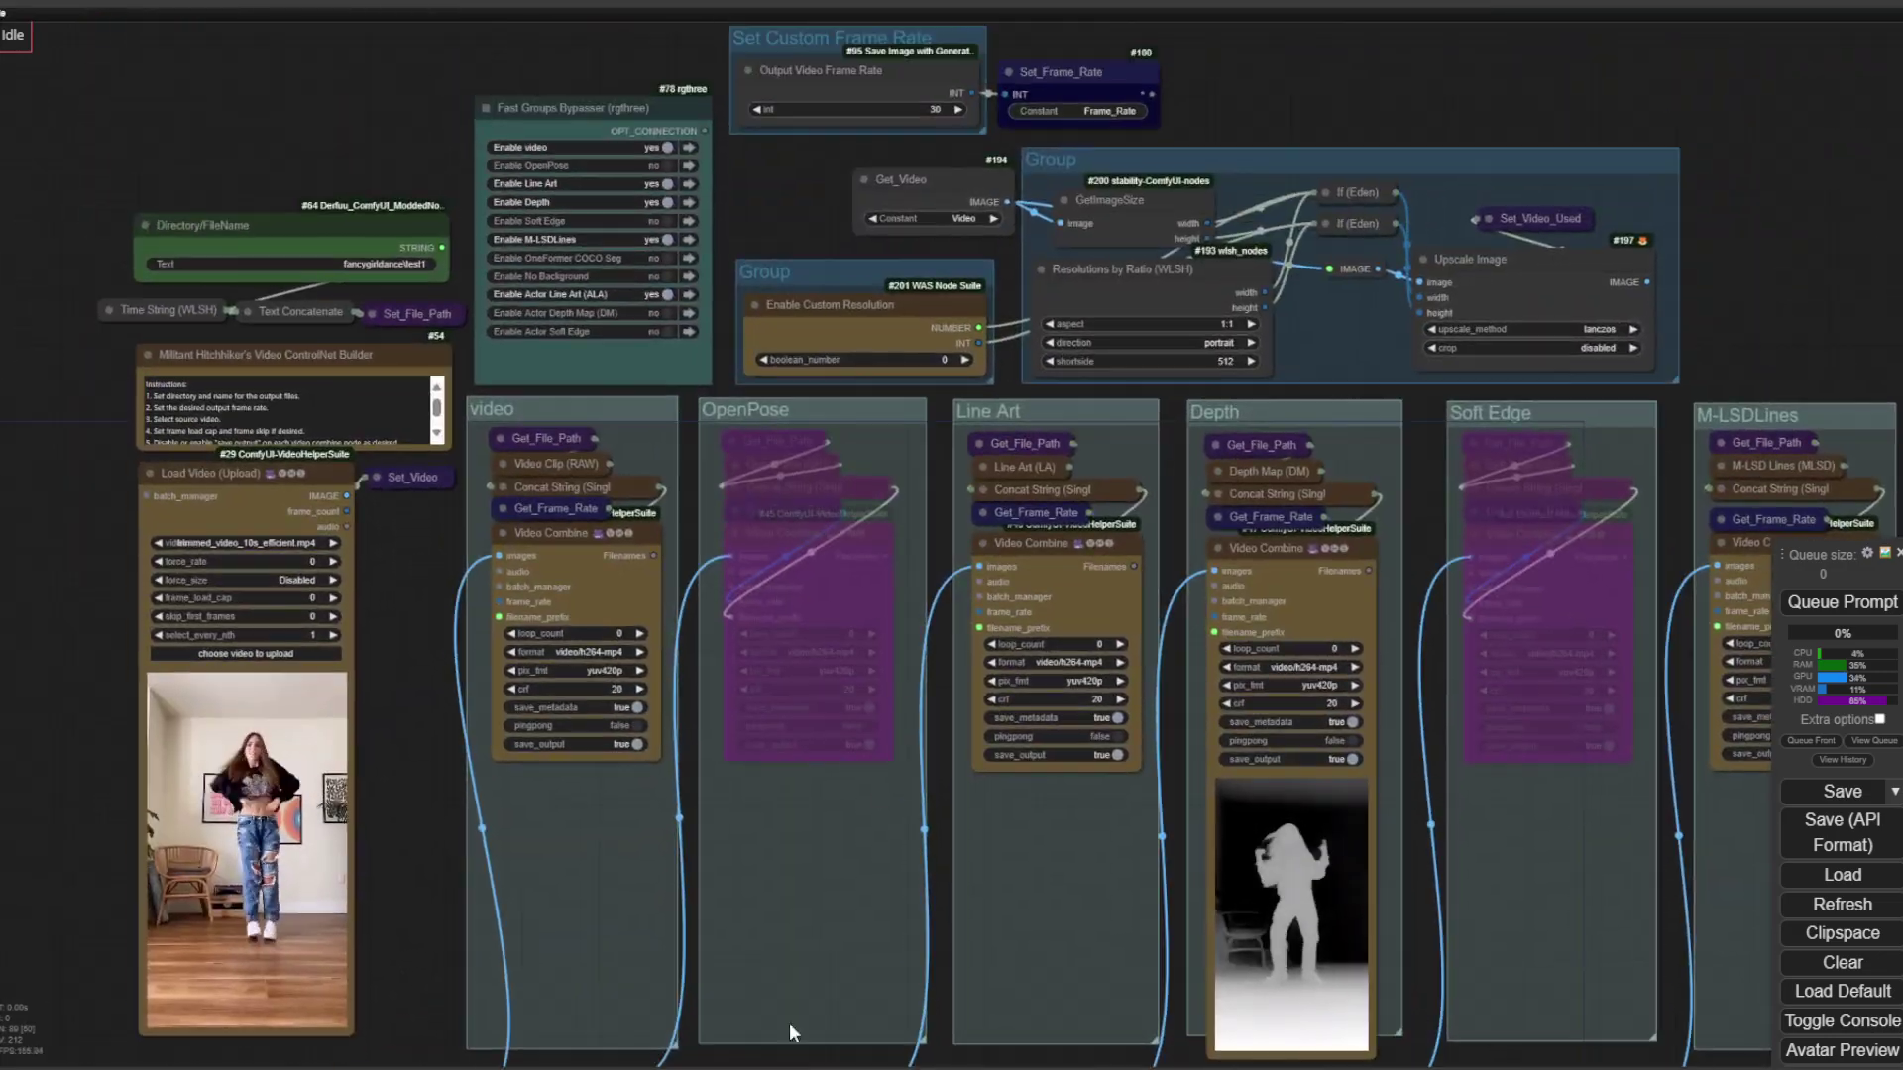
Inspect the EmptyImage, InvertMask and RED nodes in the preprocessor row by expanding and collapsing them.
left_click_drag(768, 203, 579, 259)
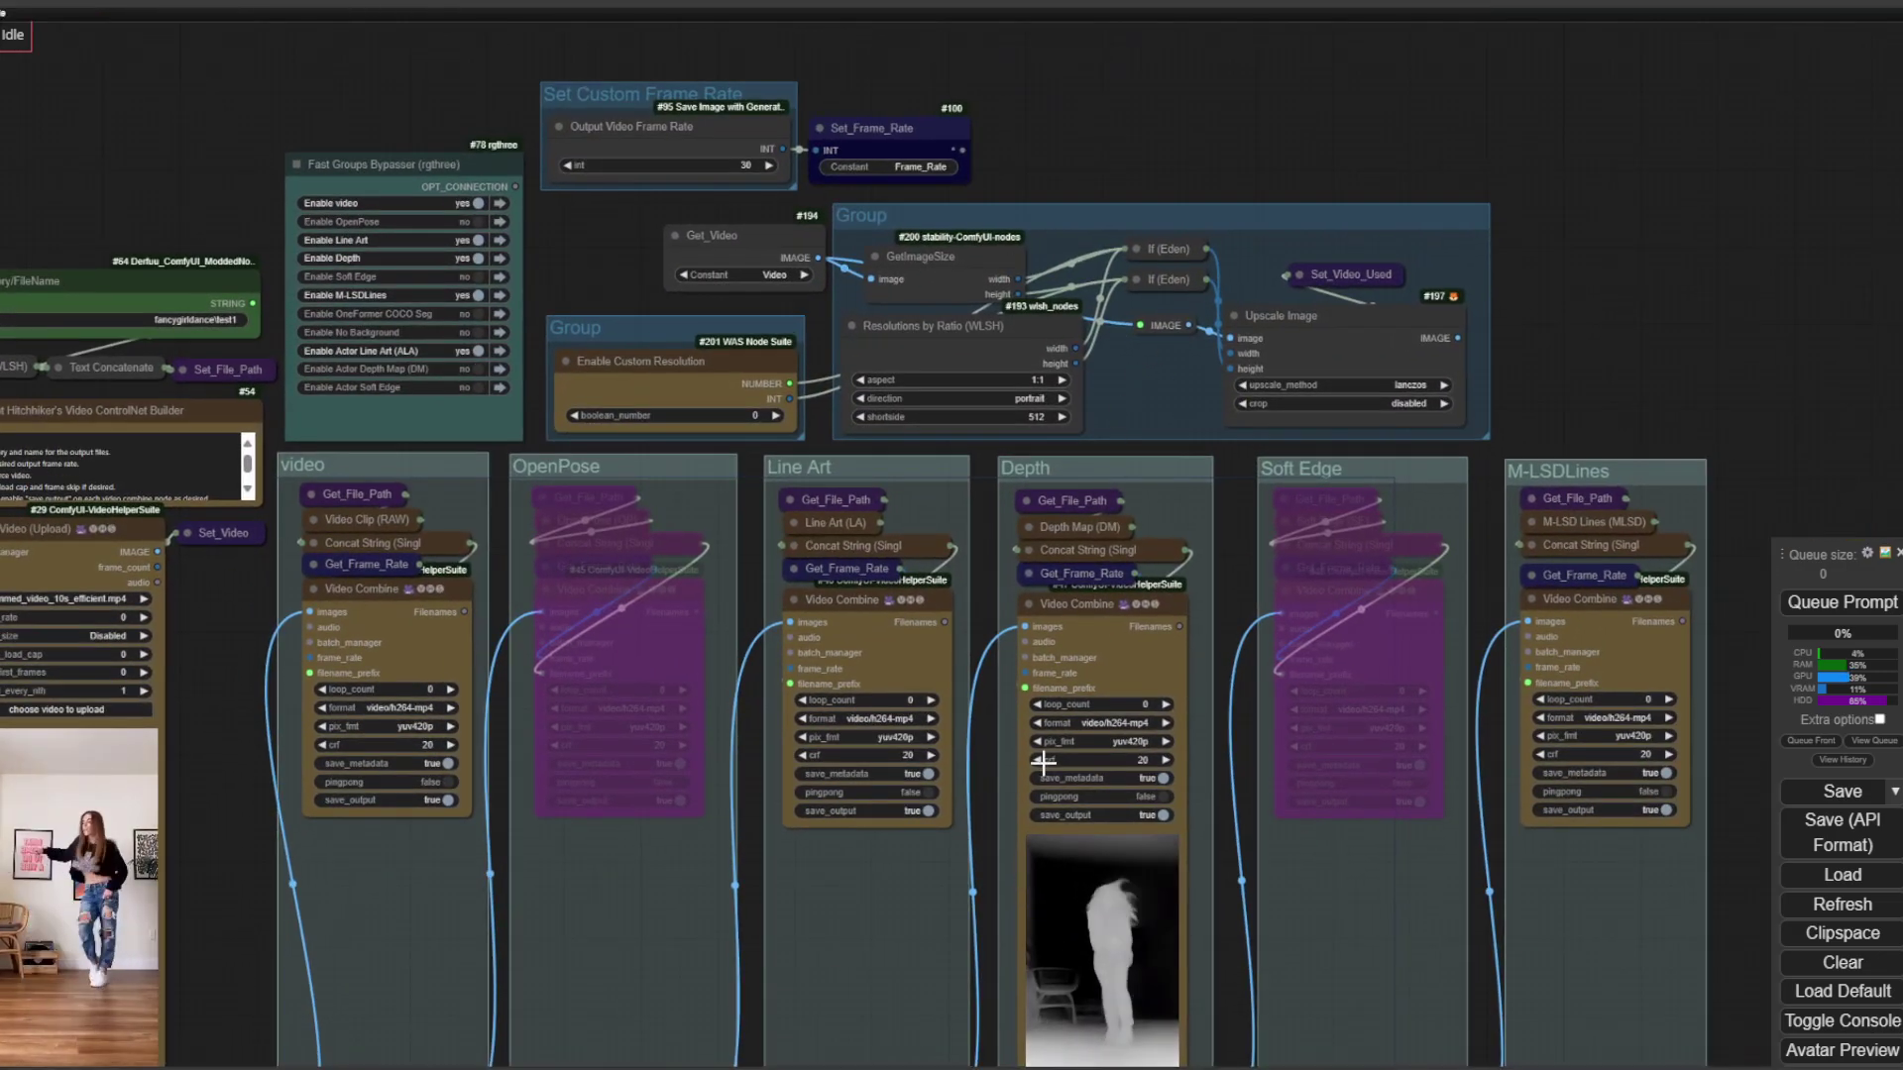
left_click_drag(985, 753, 1076, 99)
scroll(822, 512, "up", 5)
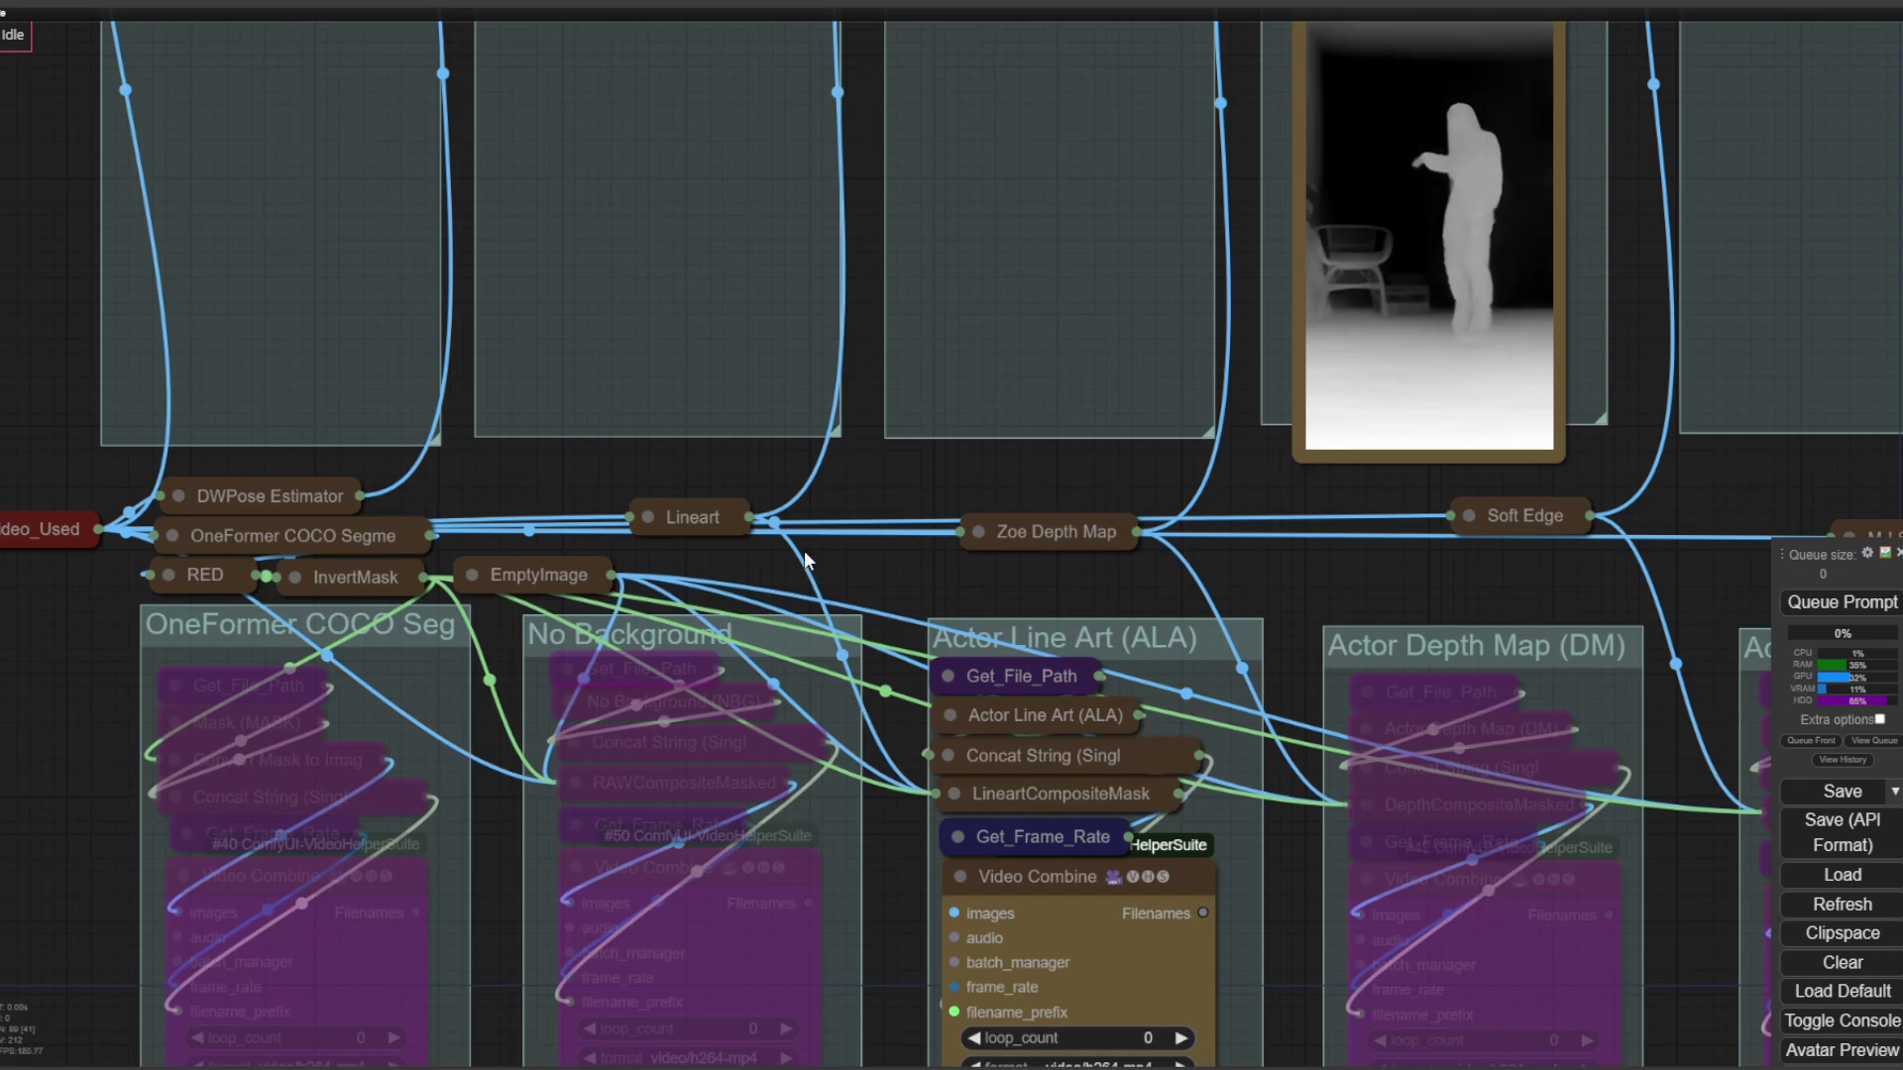
left_click_drag(822, 511, 981, 507)
left_click(636, 548)
left_click(629, 548)
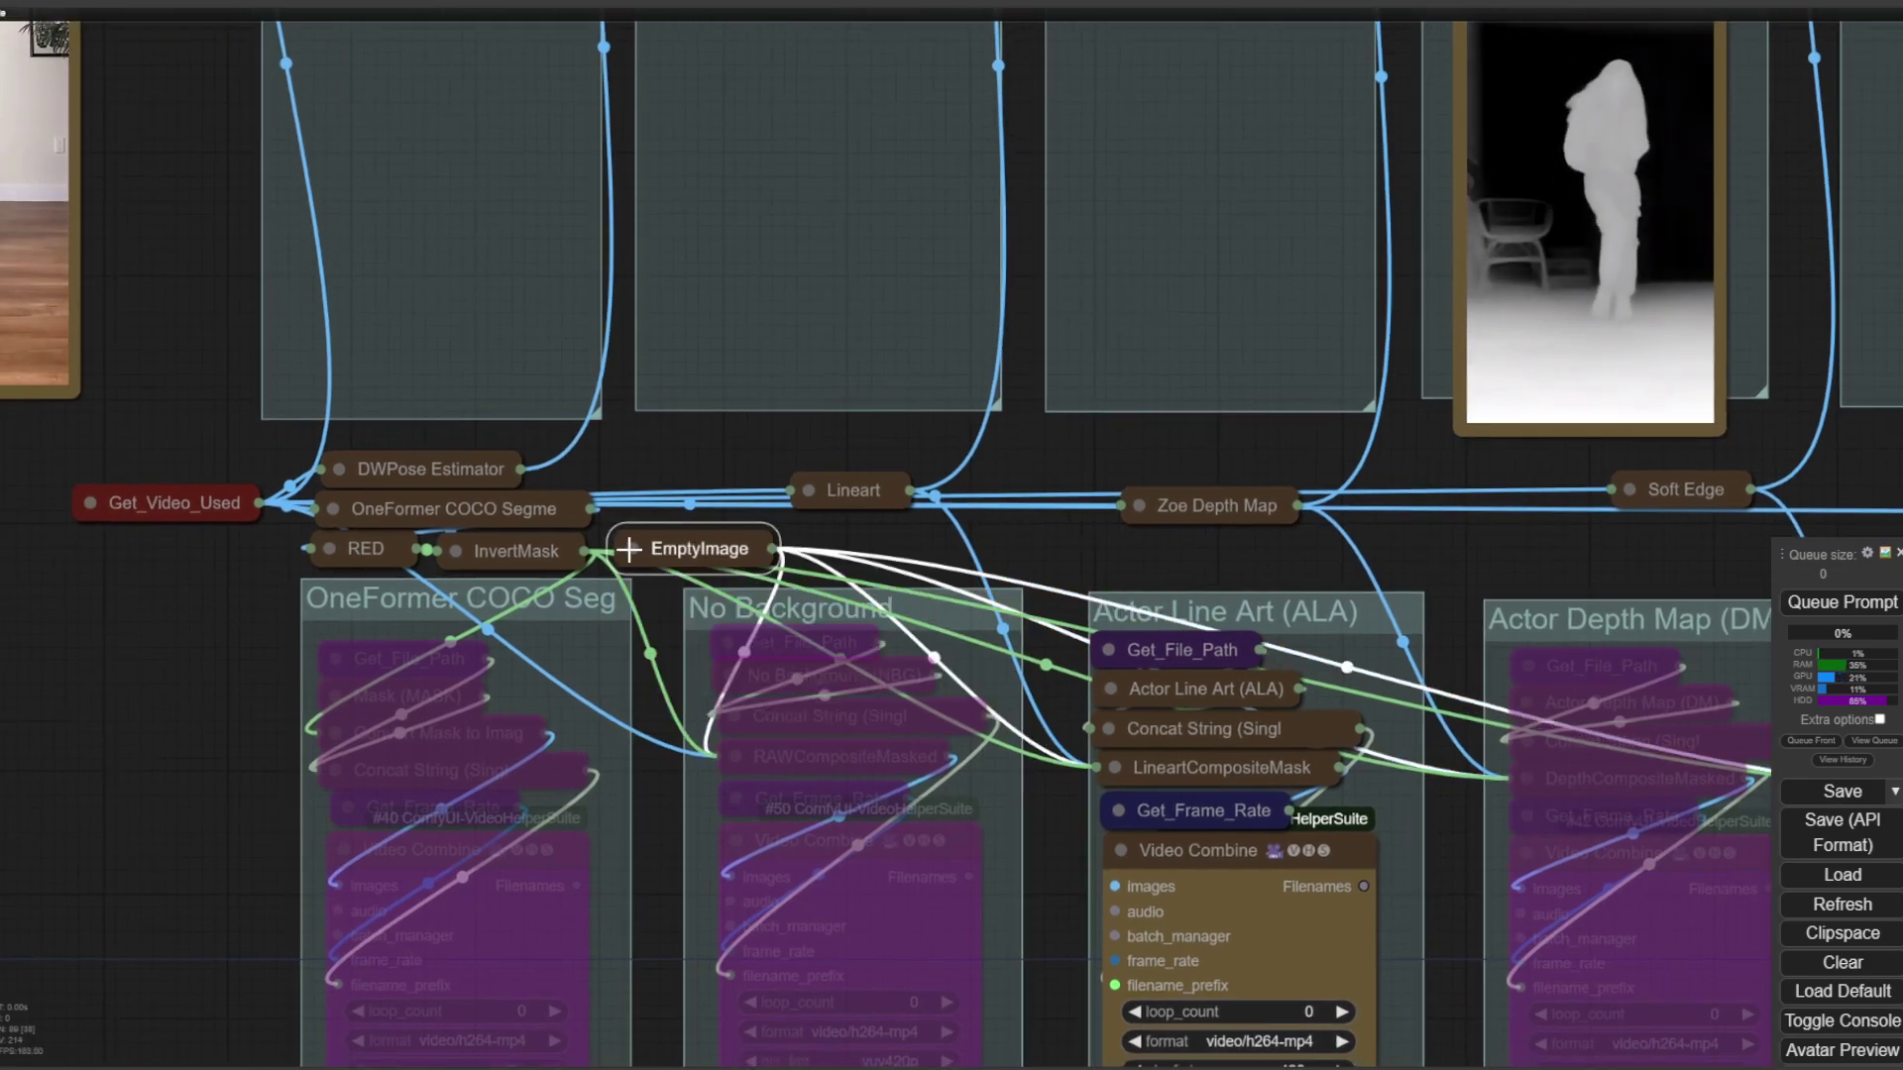
left_click(466, 551)
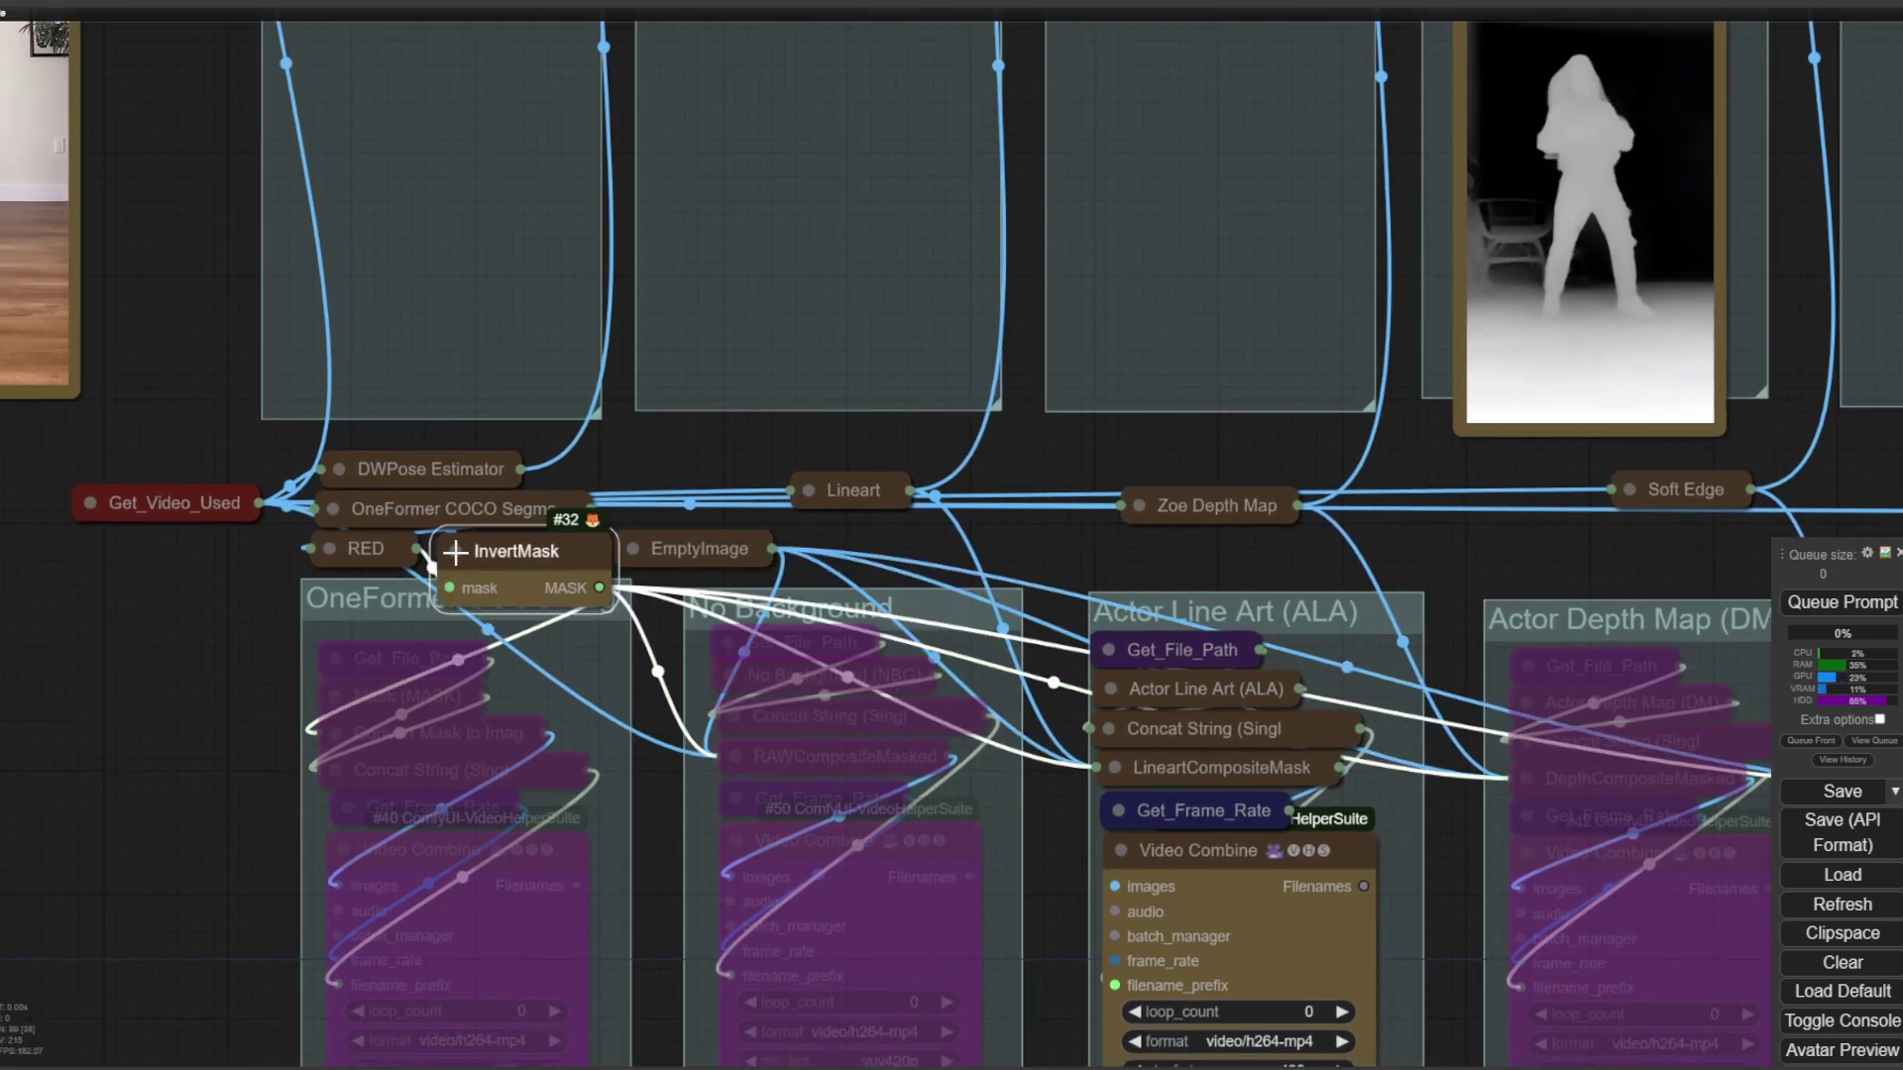
left_click(328, 549)
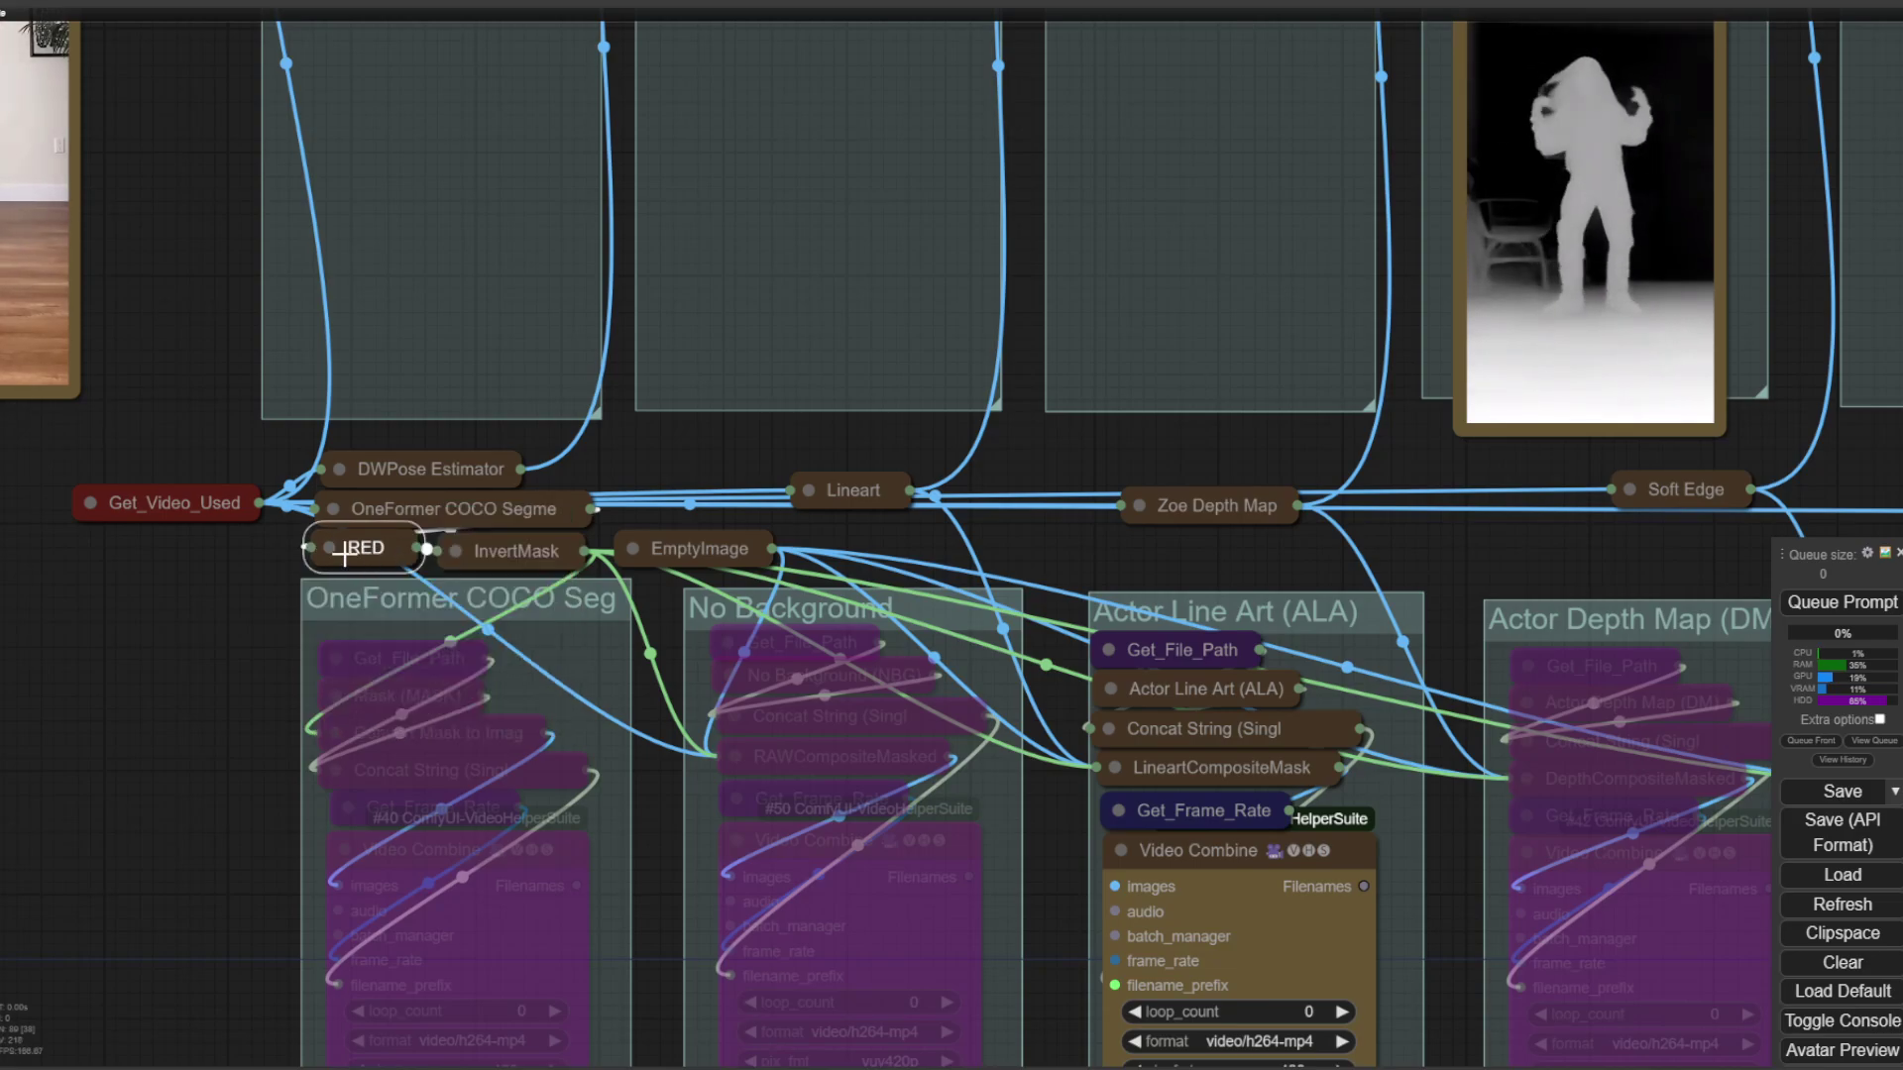
Expand the Lineart preprocessor node to view its coarse and resolution settings, and collapse it again.
left_click(822, 490)
left_click(808, 490)
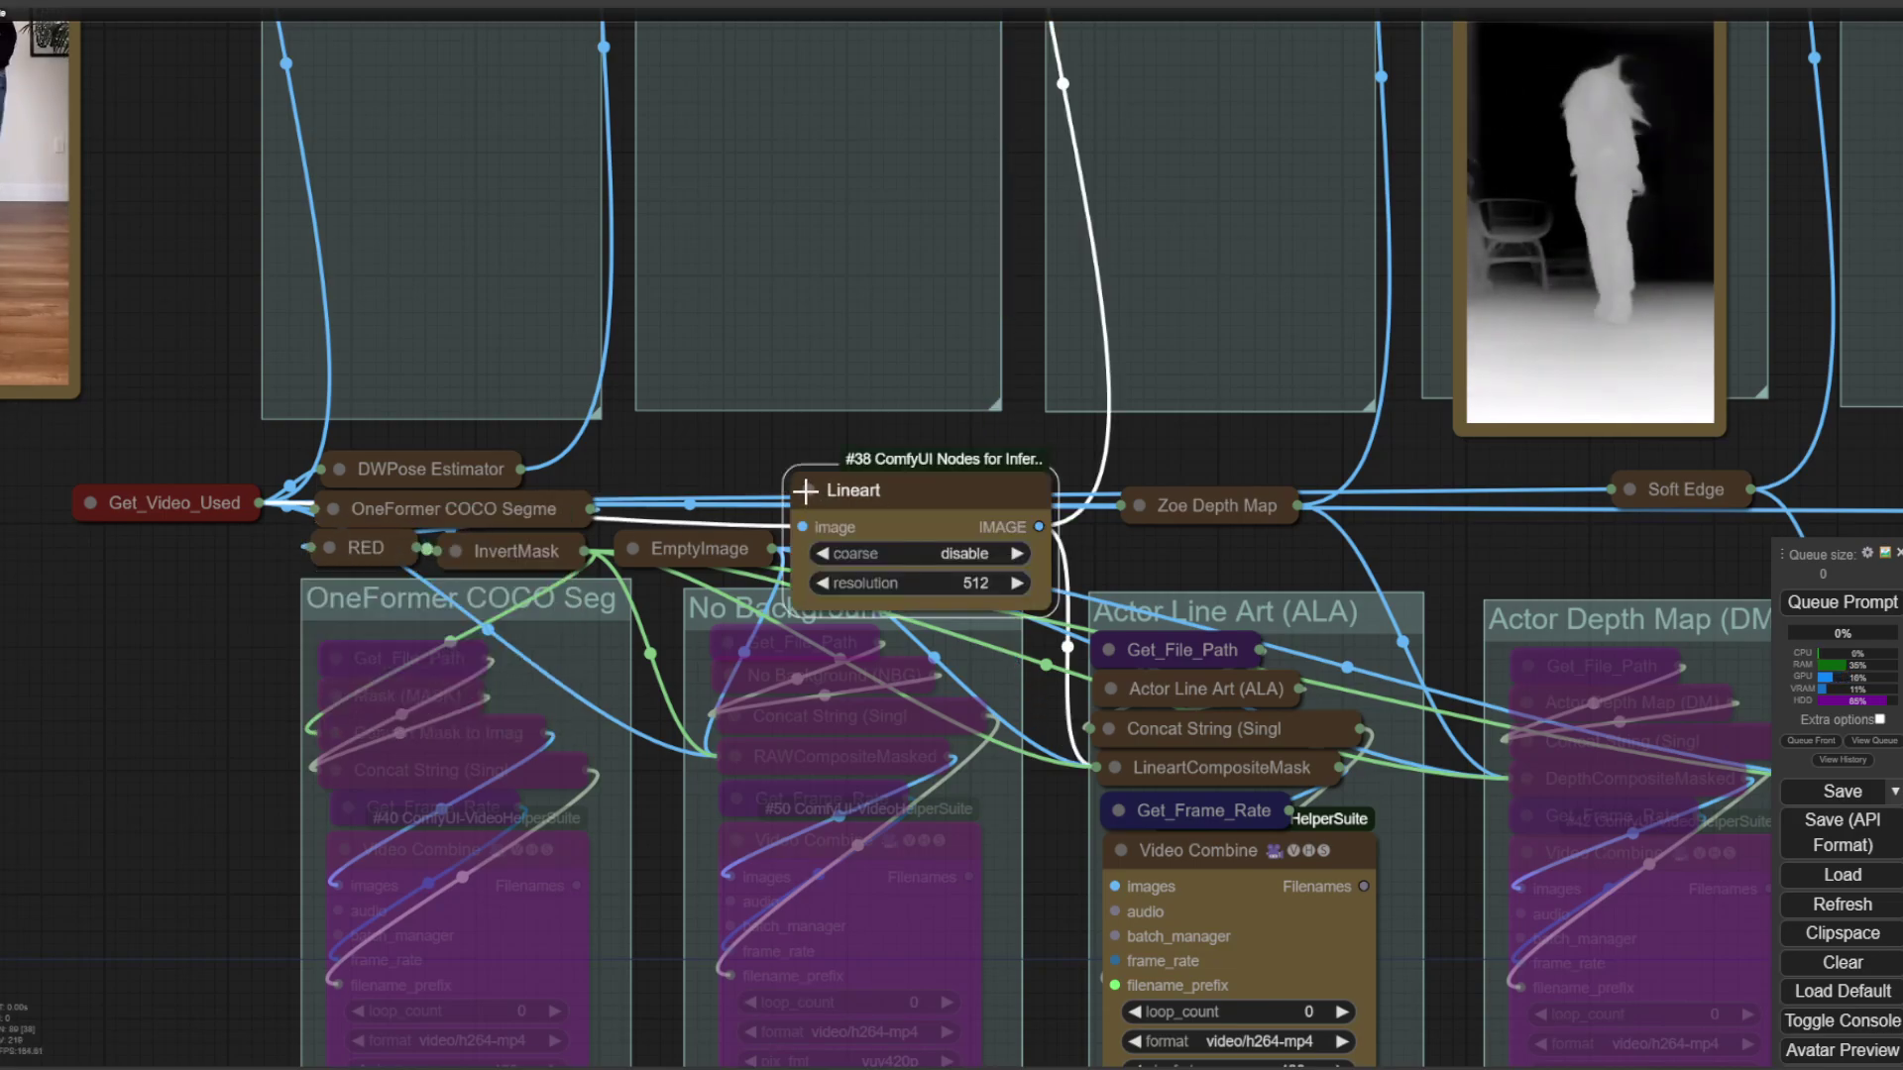
left_click(811, 488)
left_click(810, 490)
left_click(810, 490)
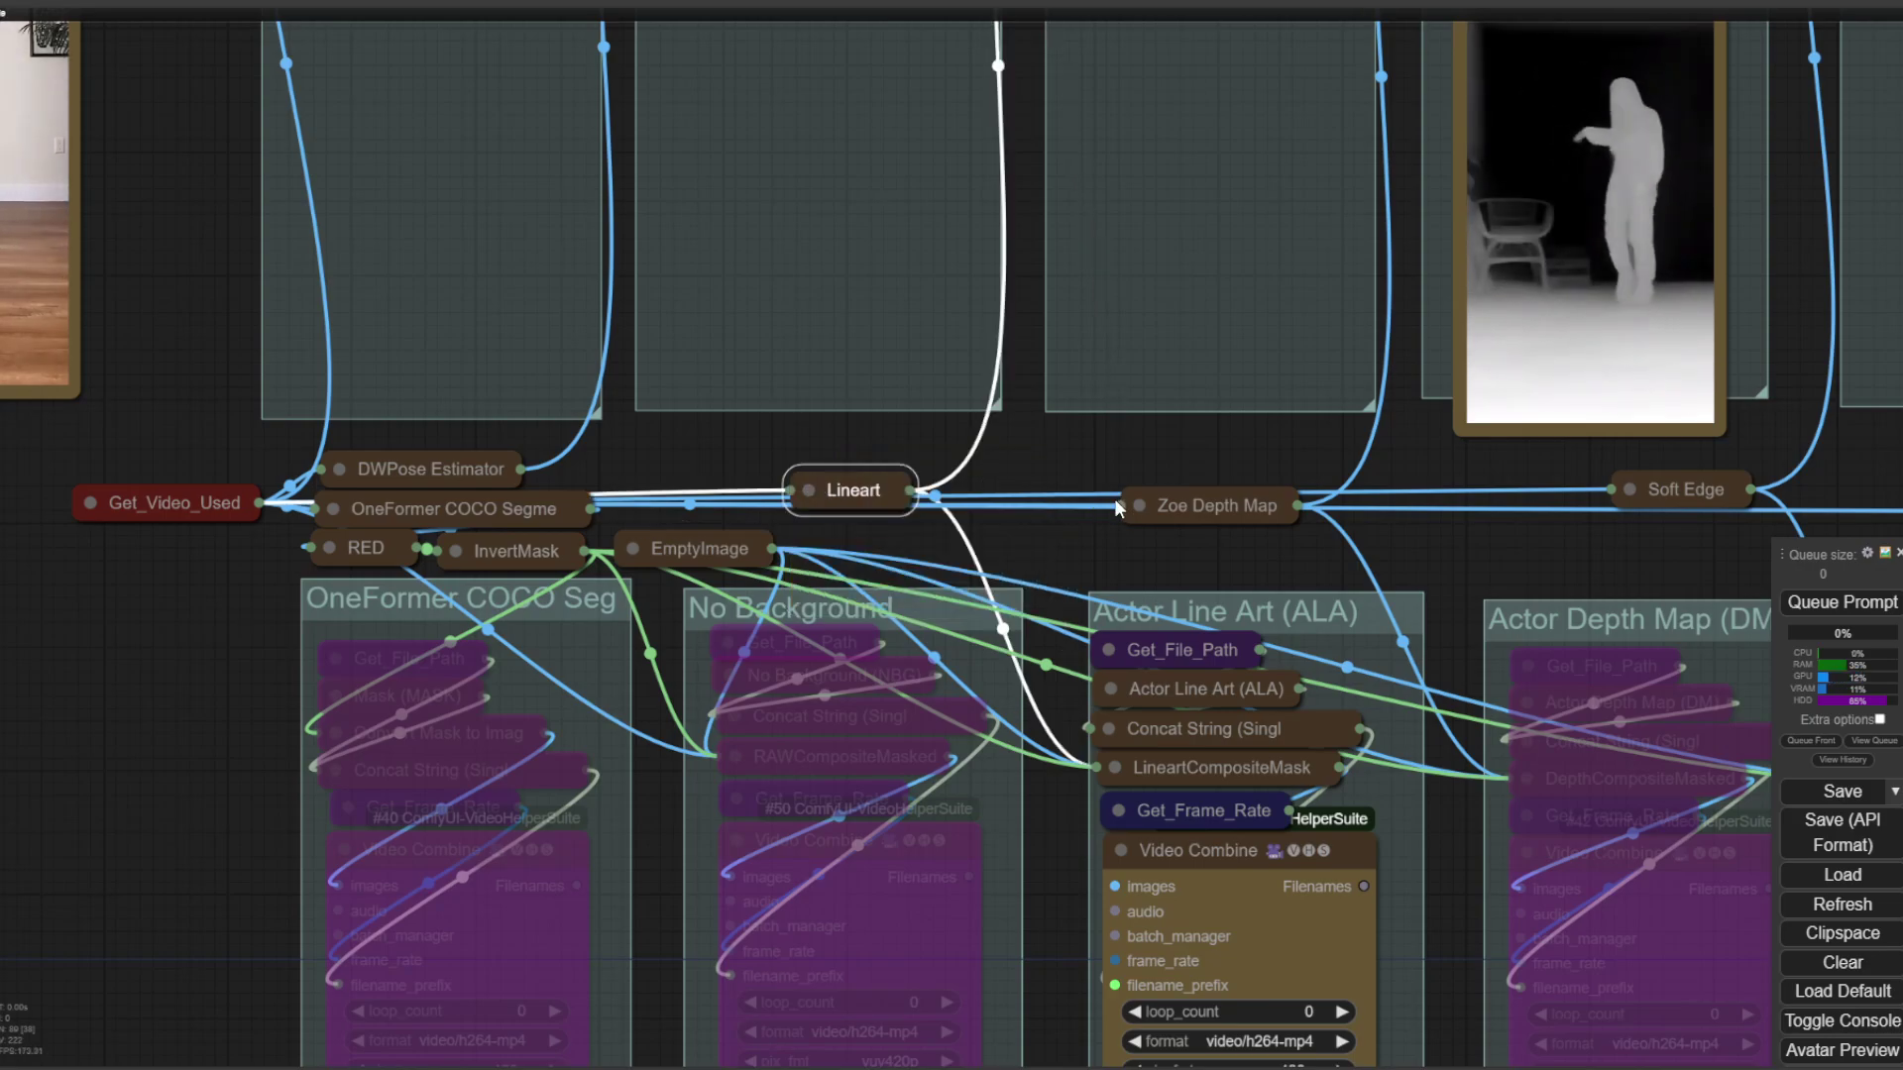
Expand the Zoe Depth Map node to view its resolution setting, and collapse it again.
left_click(1139, 506)
left_click_drag(1100, 575, 843, 507)
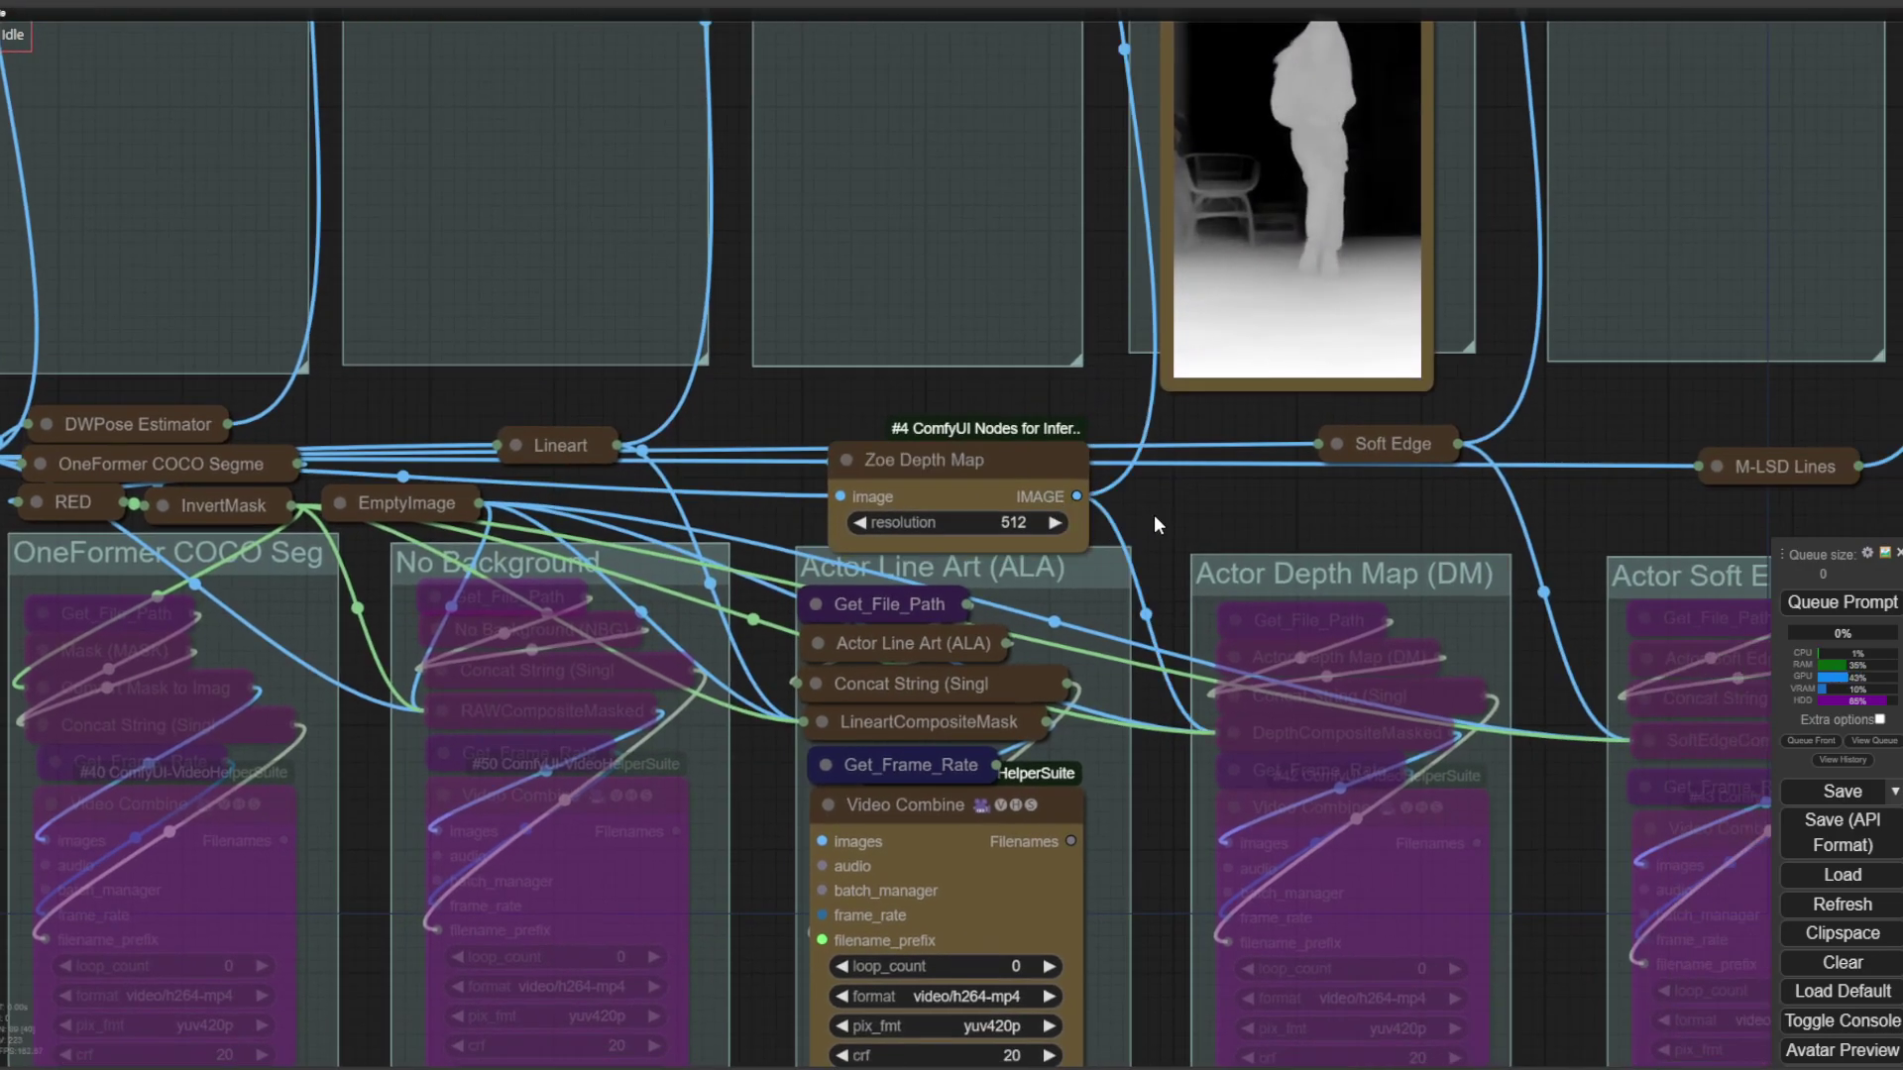
left_click(840, 460)
Examine the Fast Groups Bypasser toggles and the custom frame rate and custom resolution groups above the outputs.
left_click_drag(1180, 414, 1220, 594)
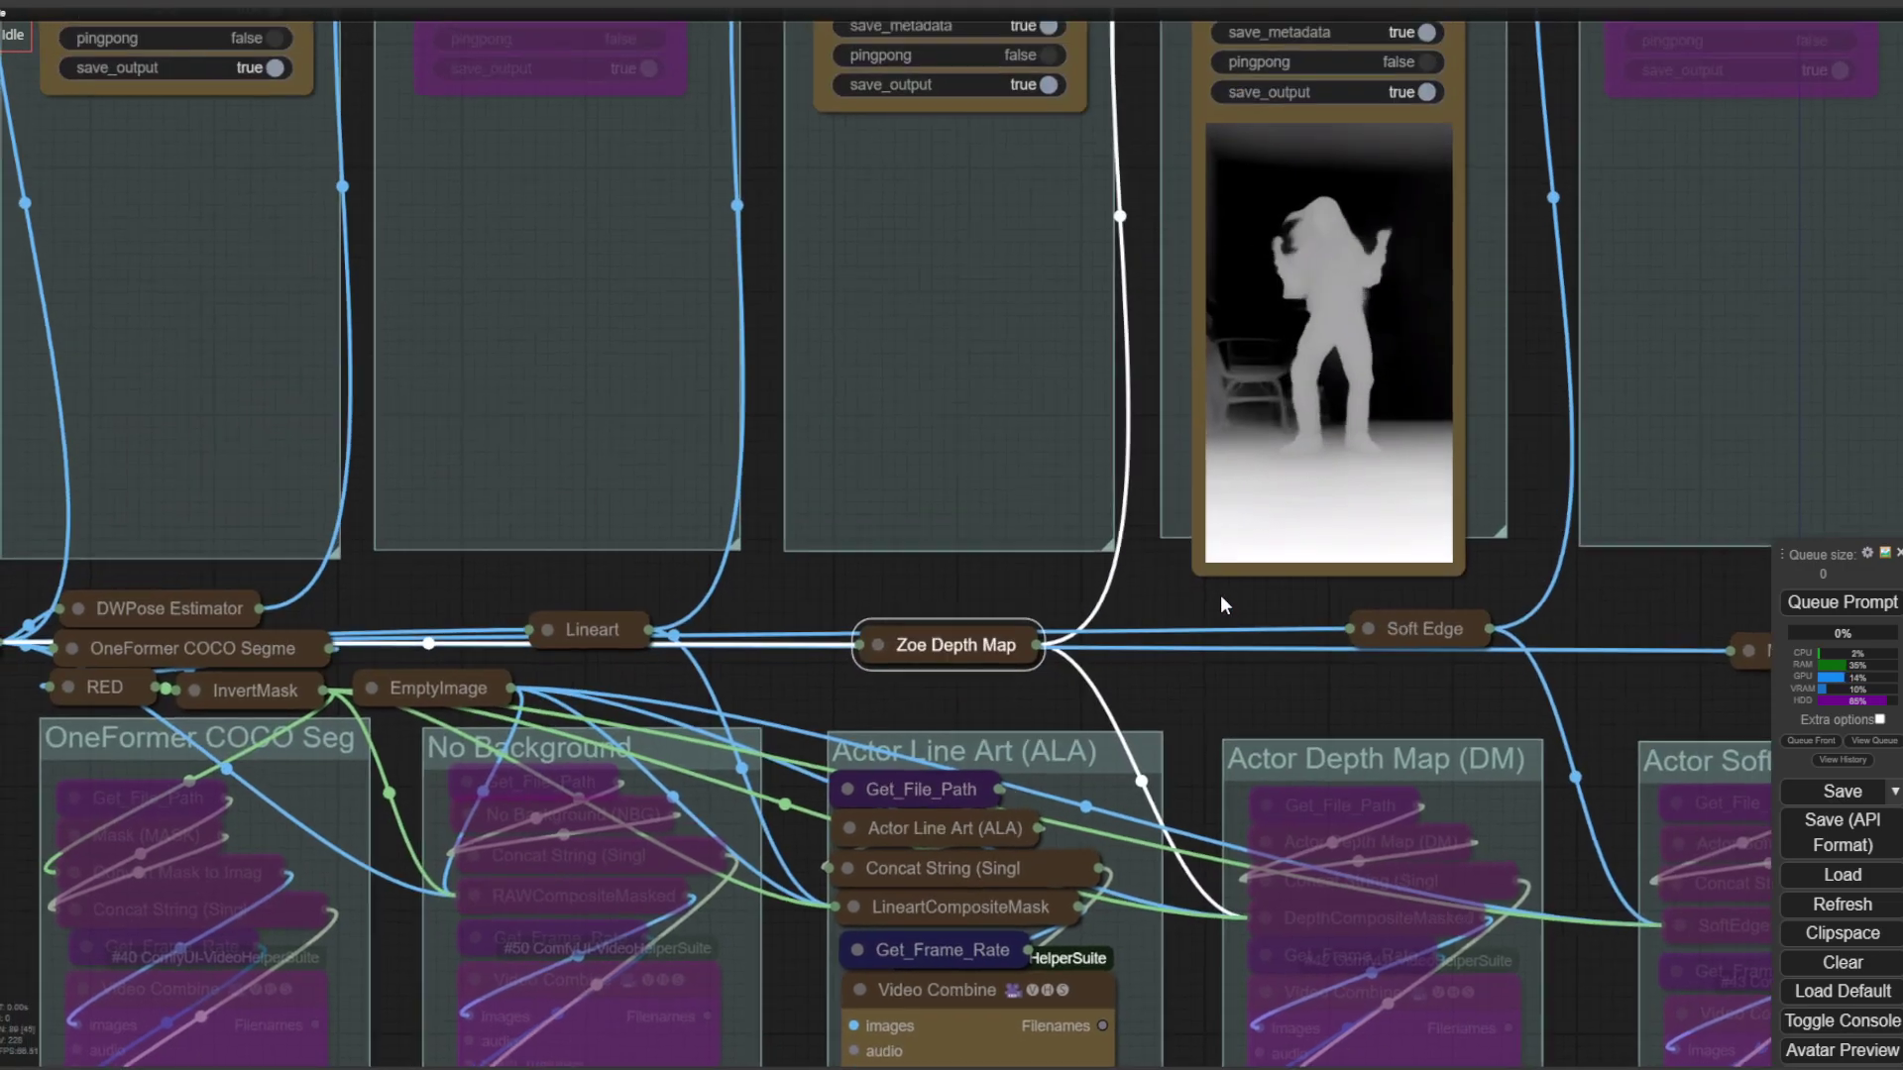
scroll(1221, 594, "down", 5)
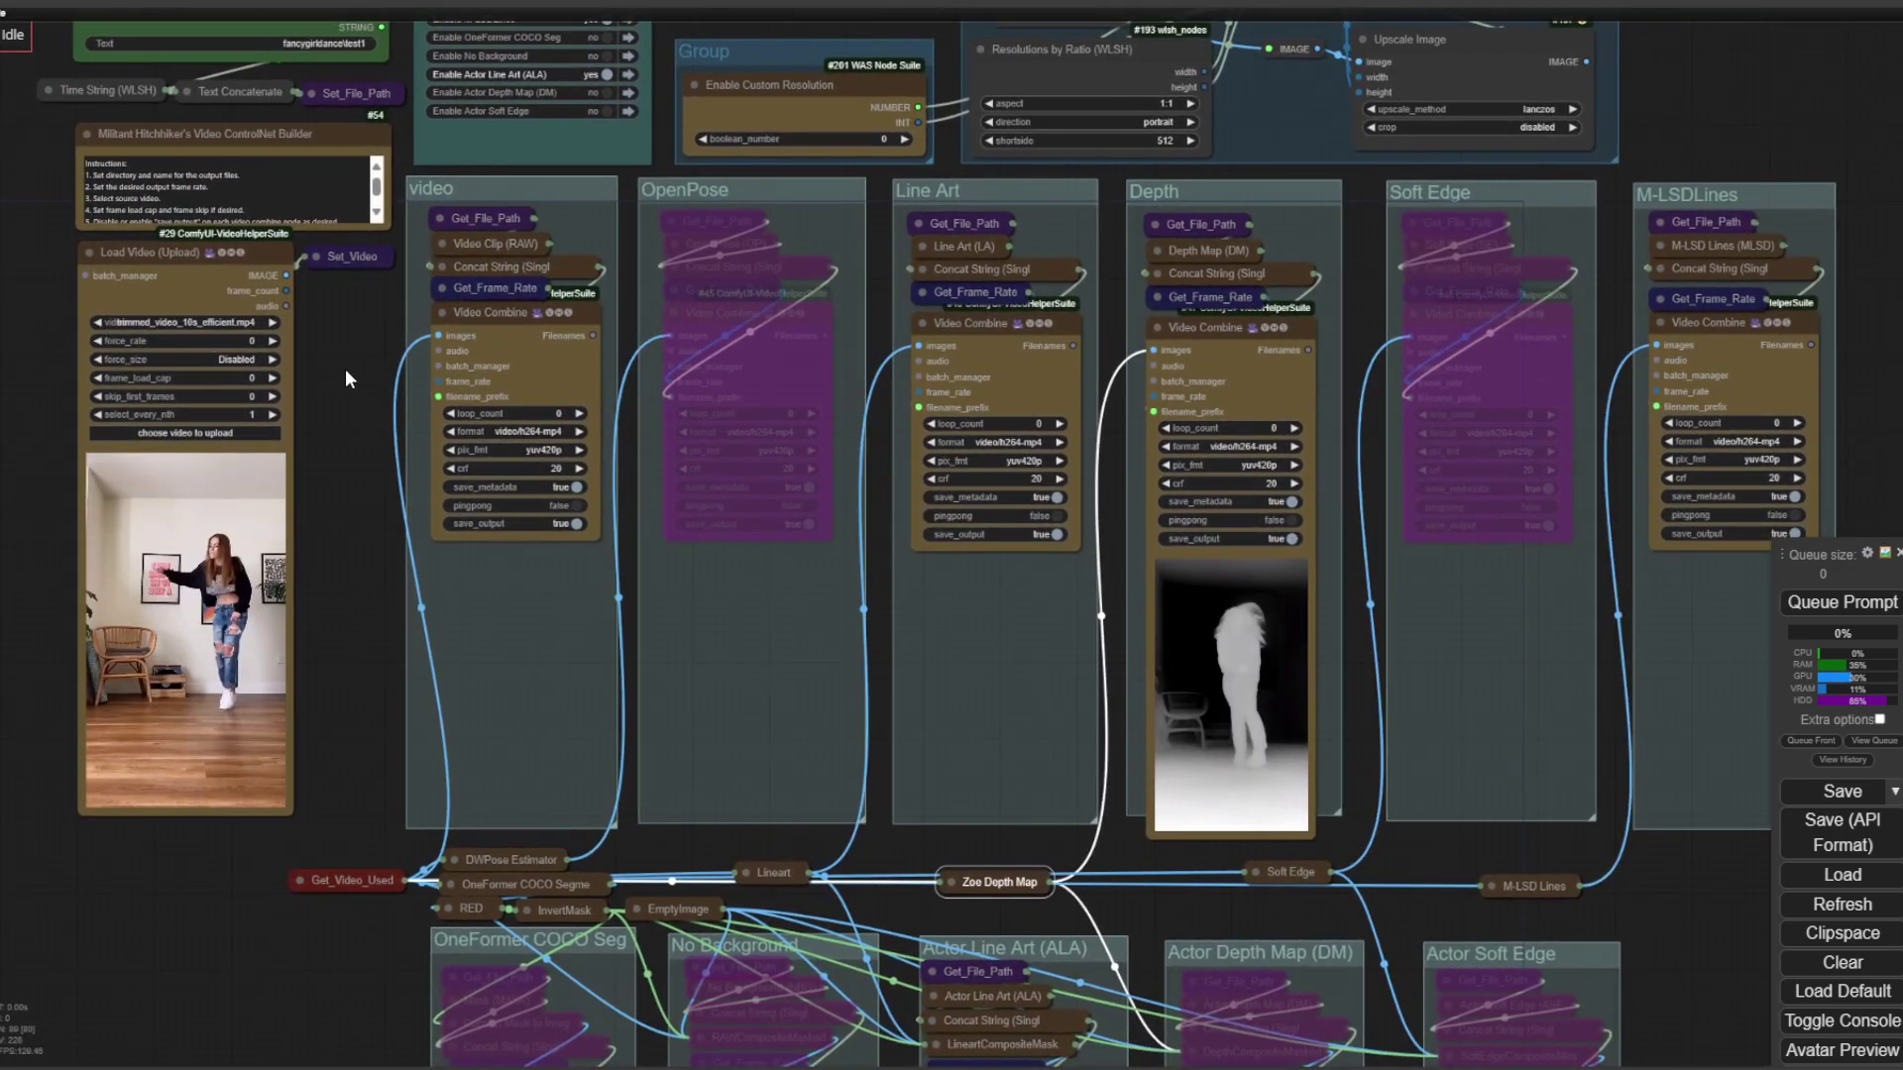
left_click_drag(347, 363, 368, 481)
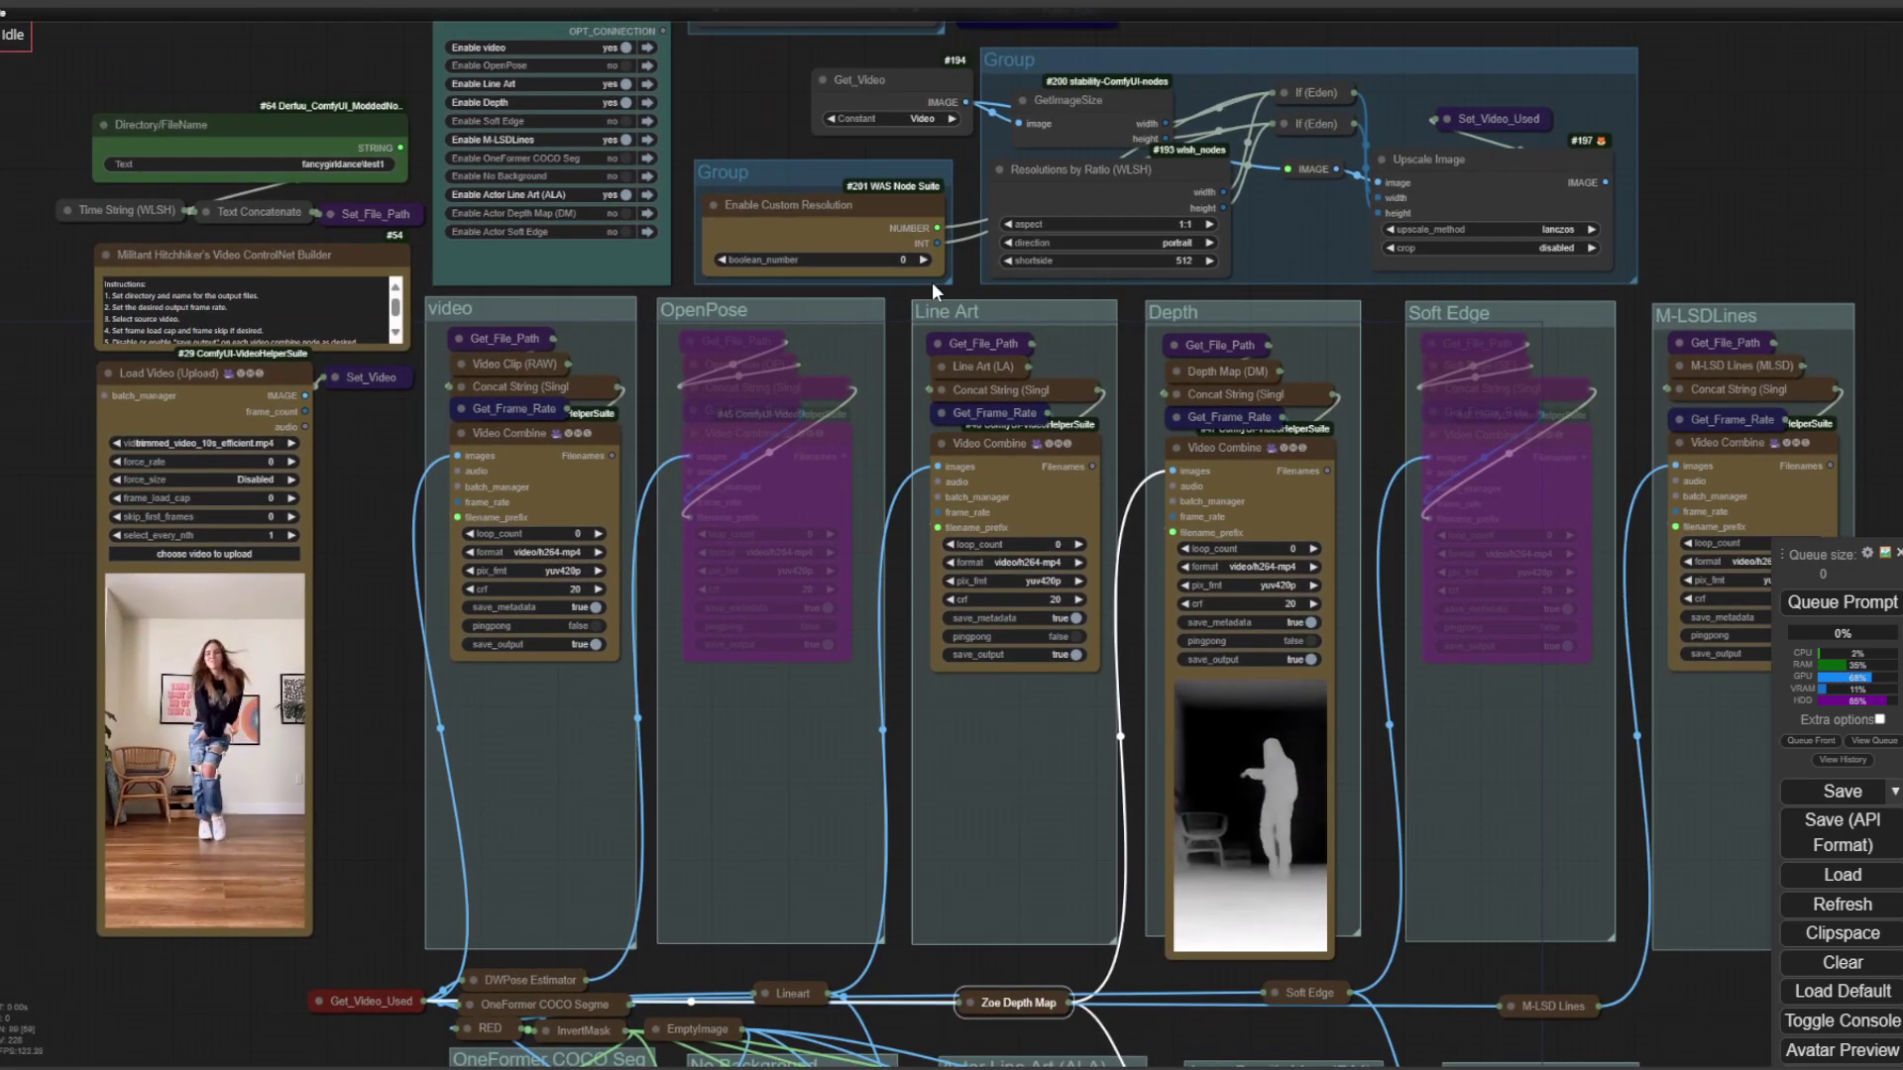
left_click_drag(709, 109, 724, 178)
left_click(574, 85)
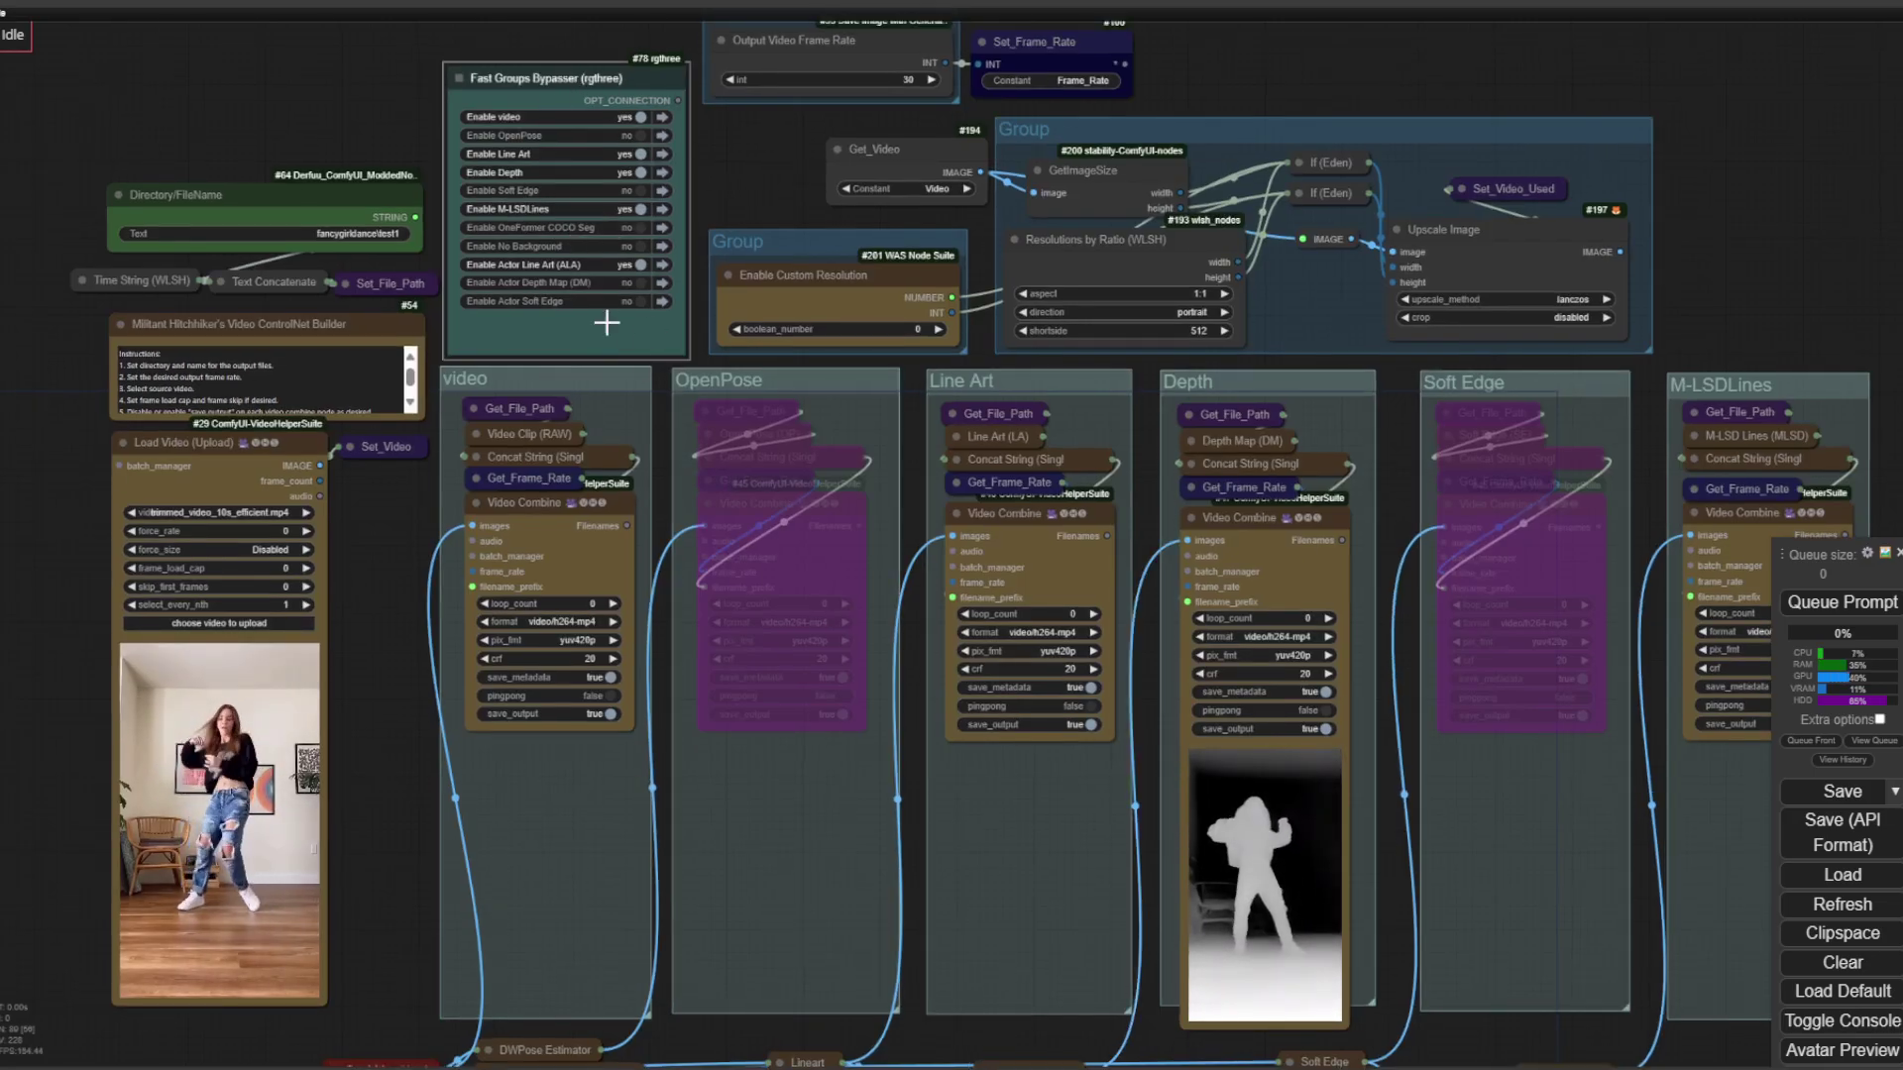
left_click(1060, 349)
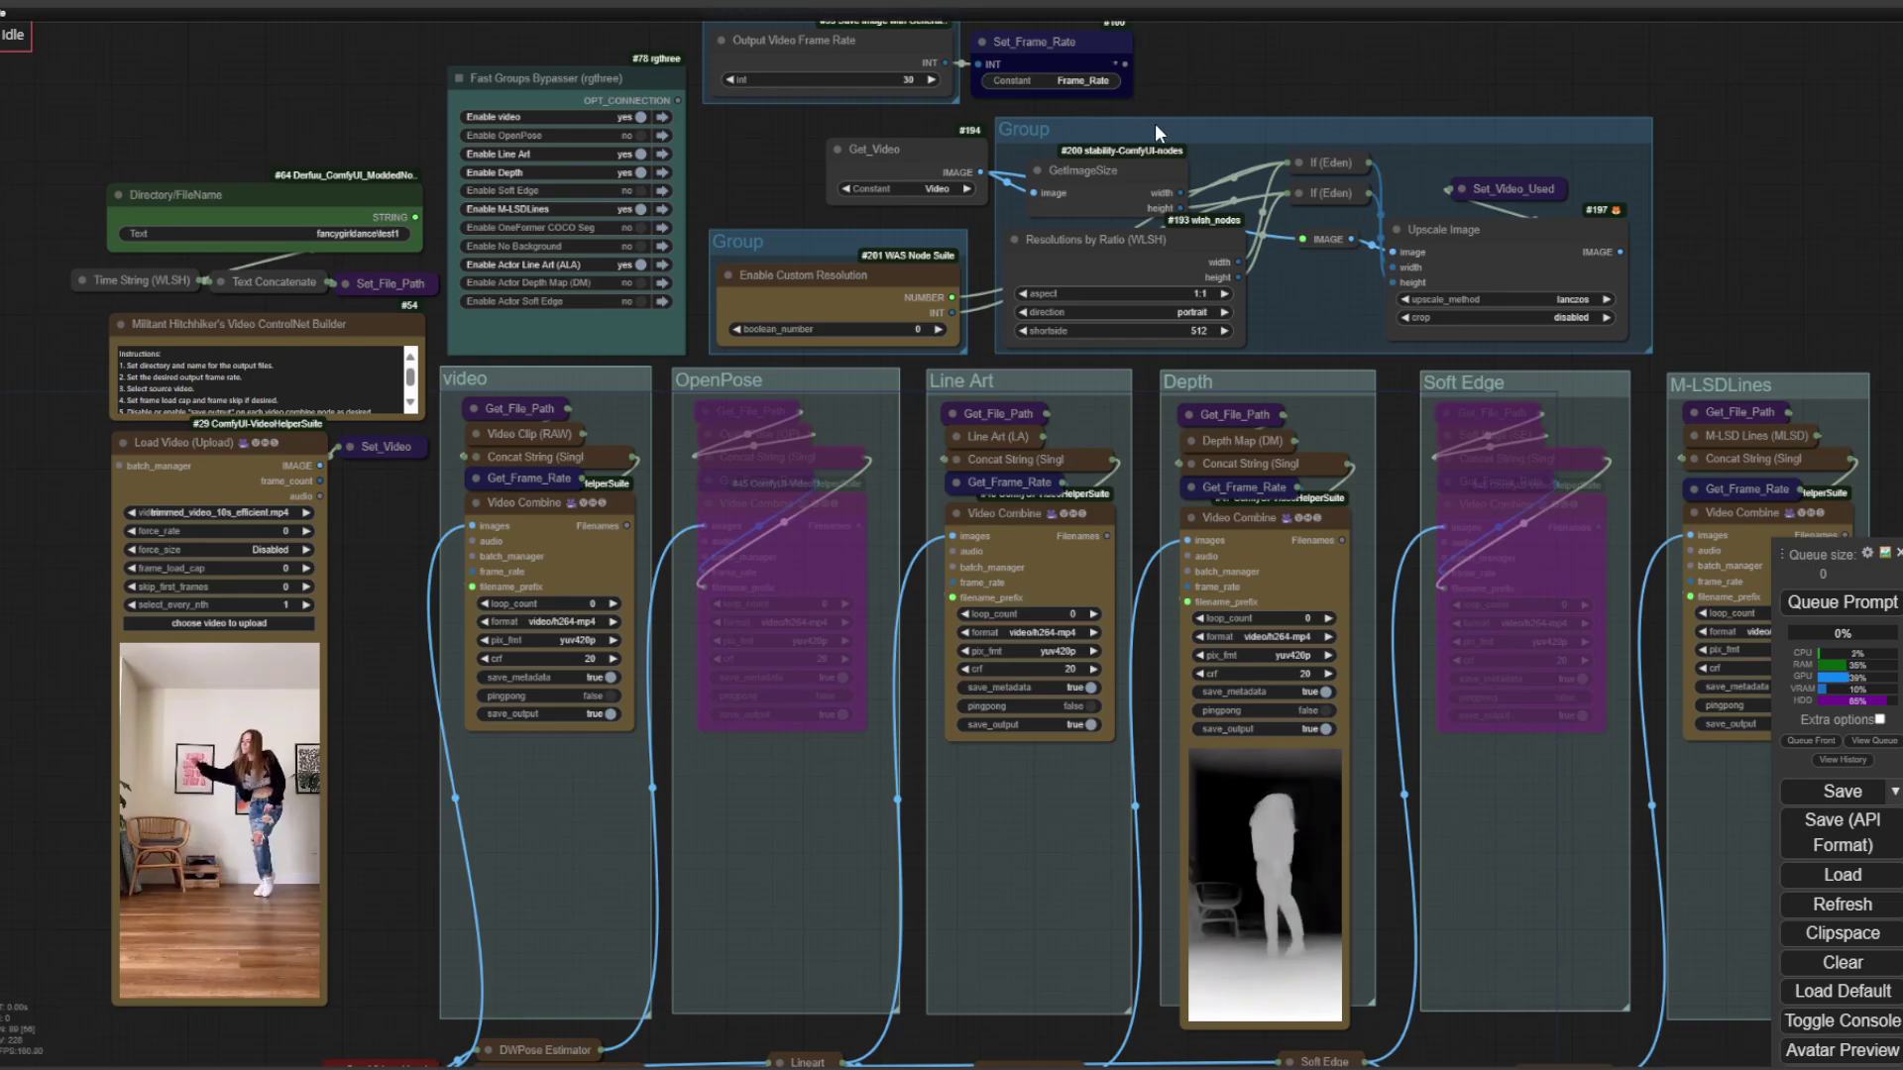
left_click_drag(1232, 91, 1212, 281)
scroll(1213, 288, "up", 3)
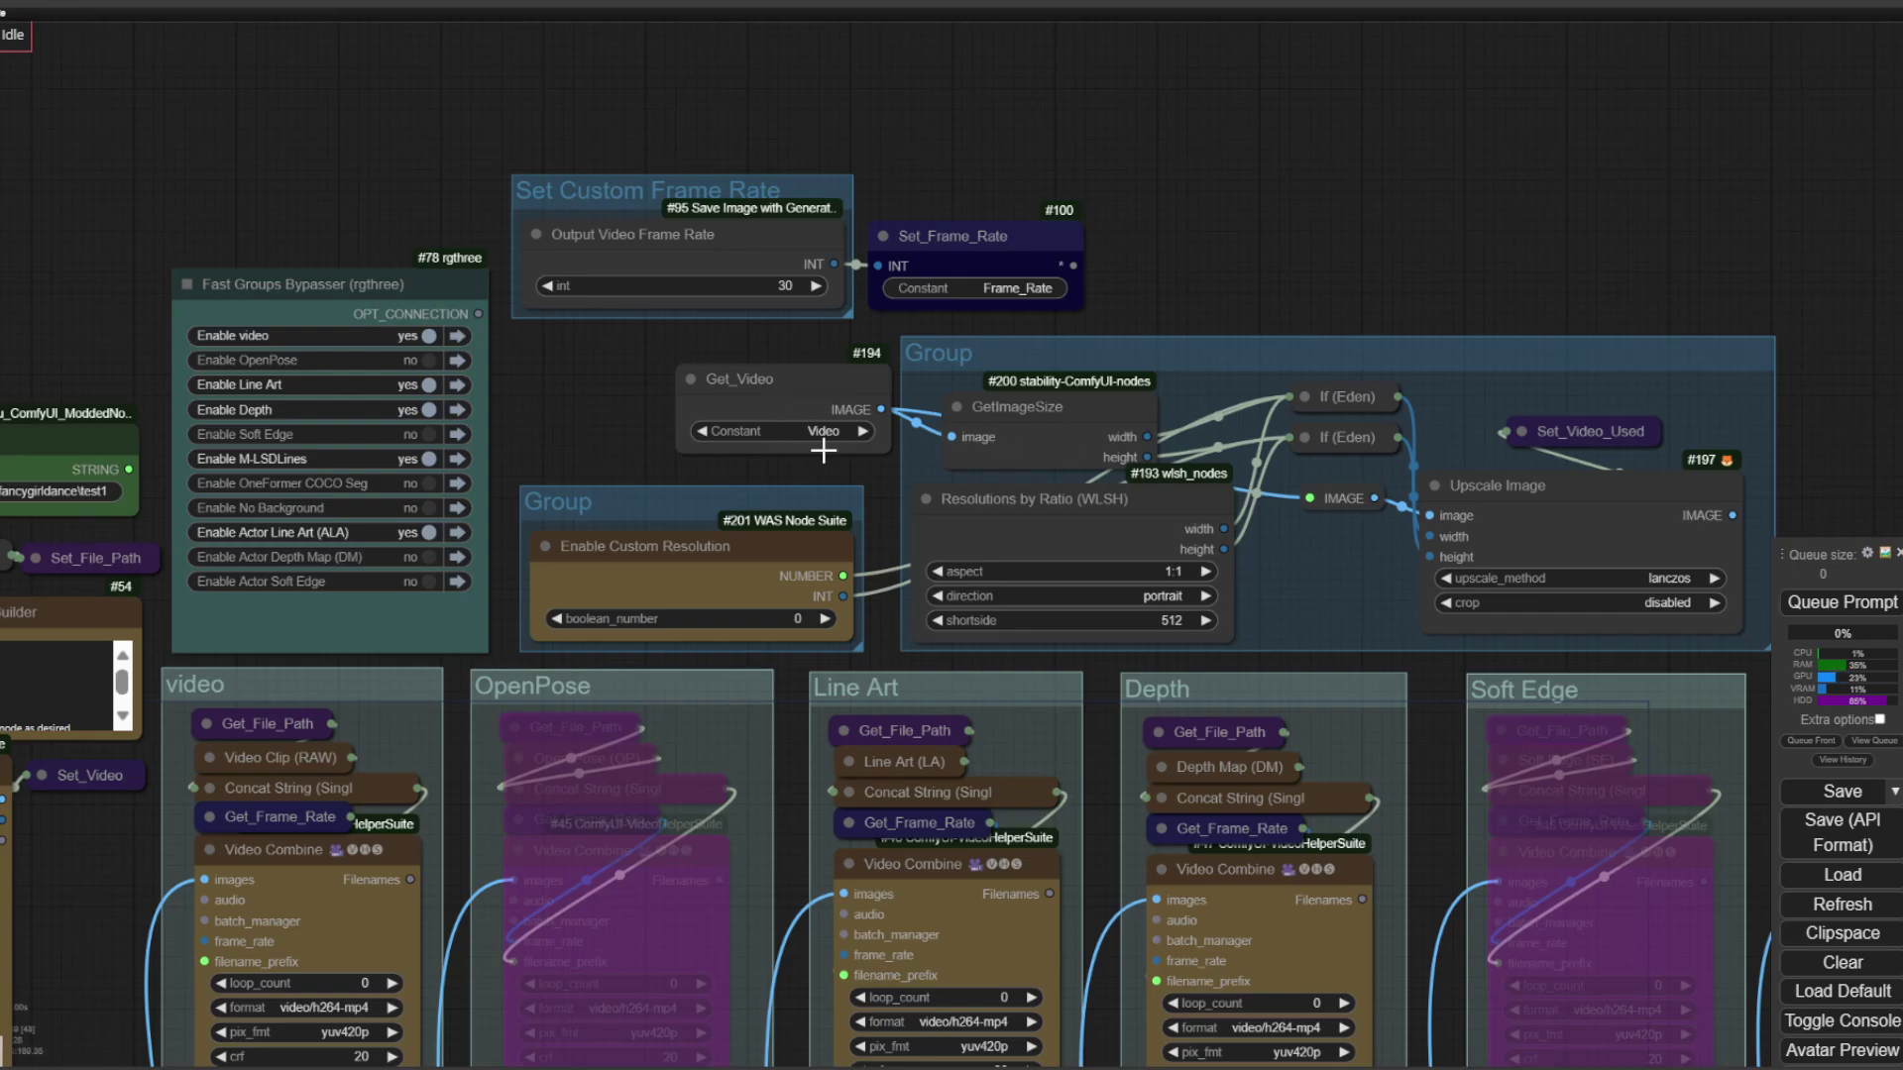
Examine the Load Video node, its Set_Video link and the neighbouring video output group.
scroll(640, 414, "down", 3)
left_click_drag(686, 364, 908, 136)
left_click_drag(432, 618, 424, 574)
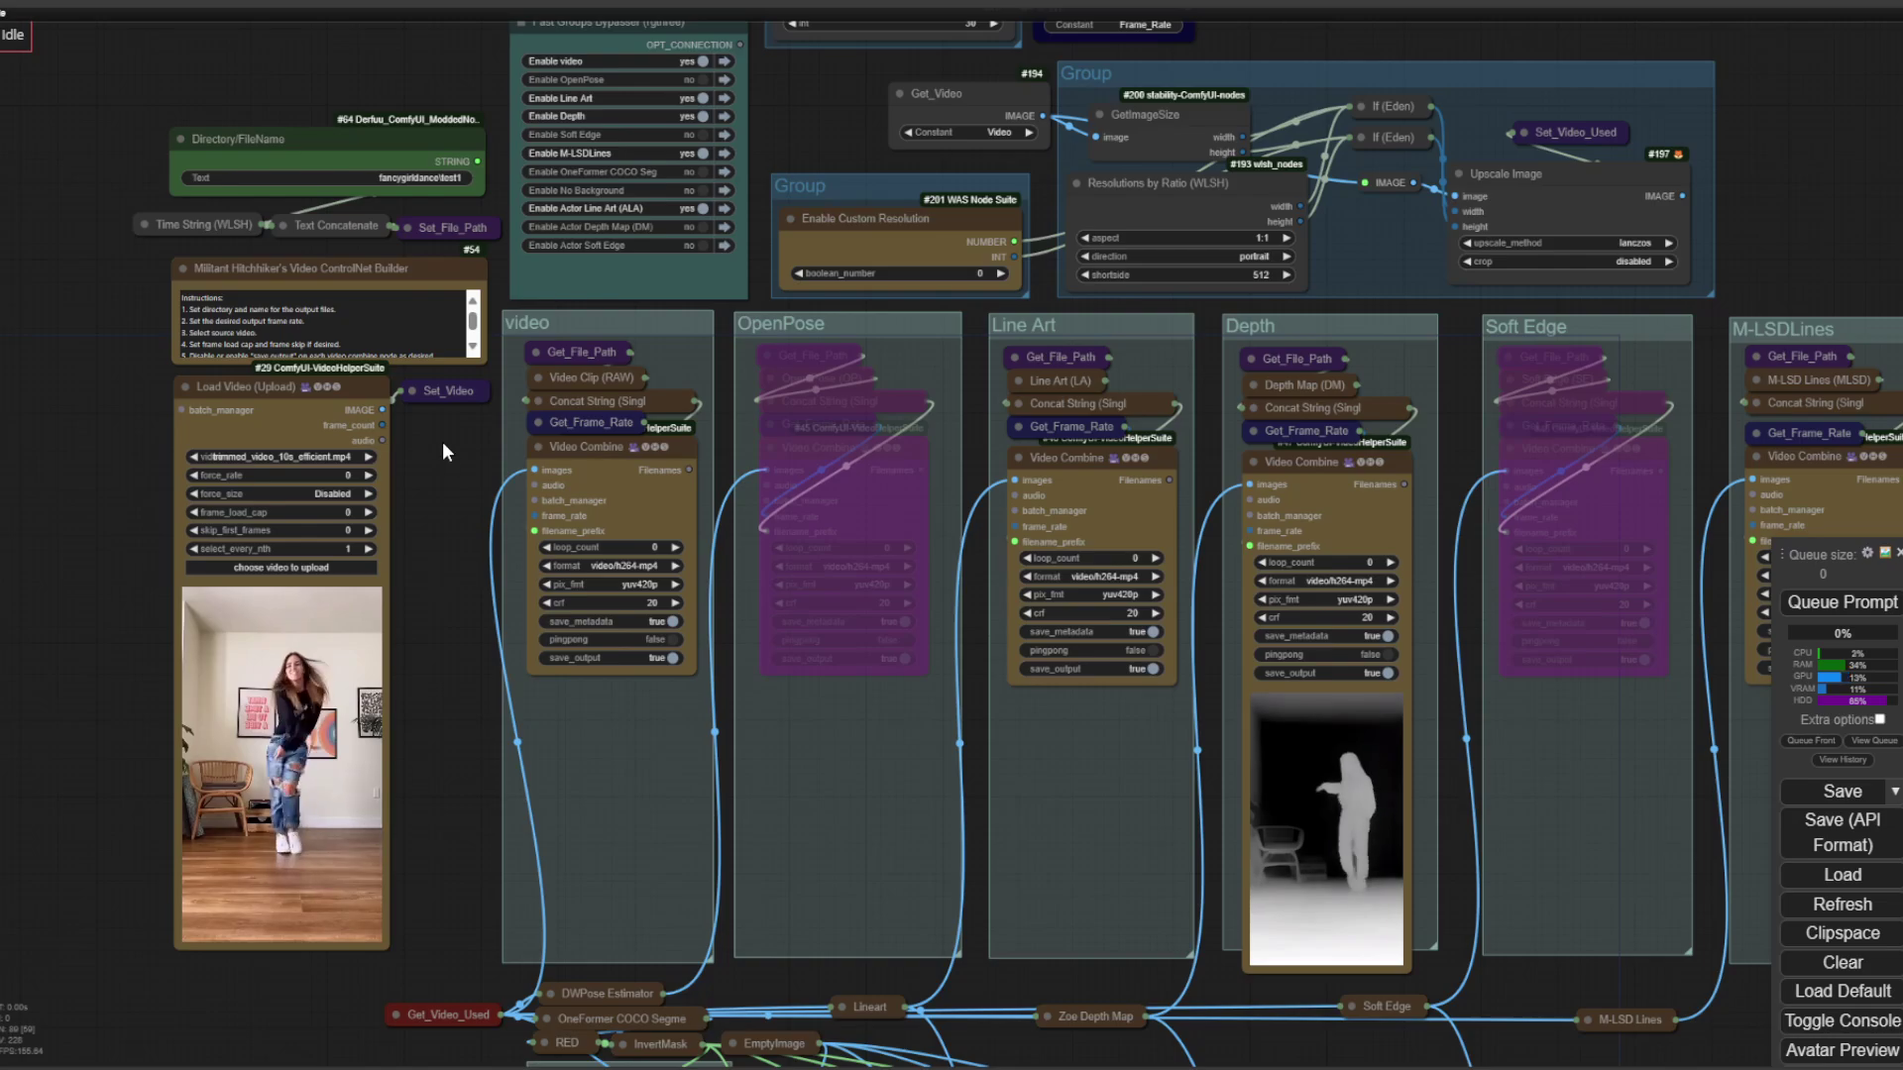
scroll(426, 426, "down", 2)
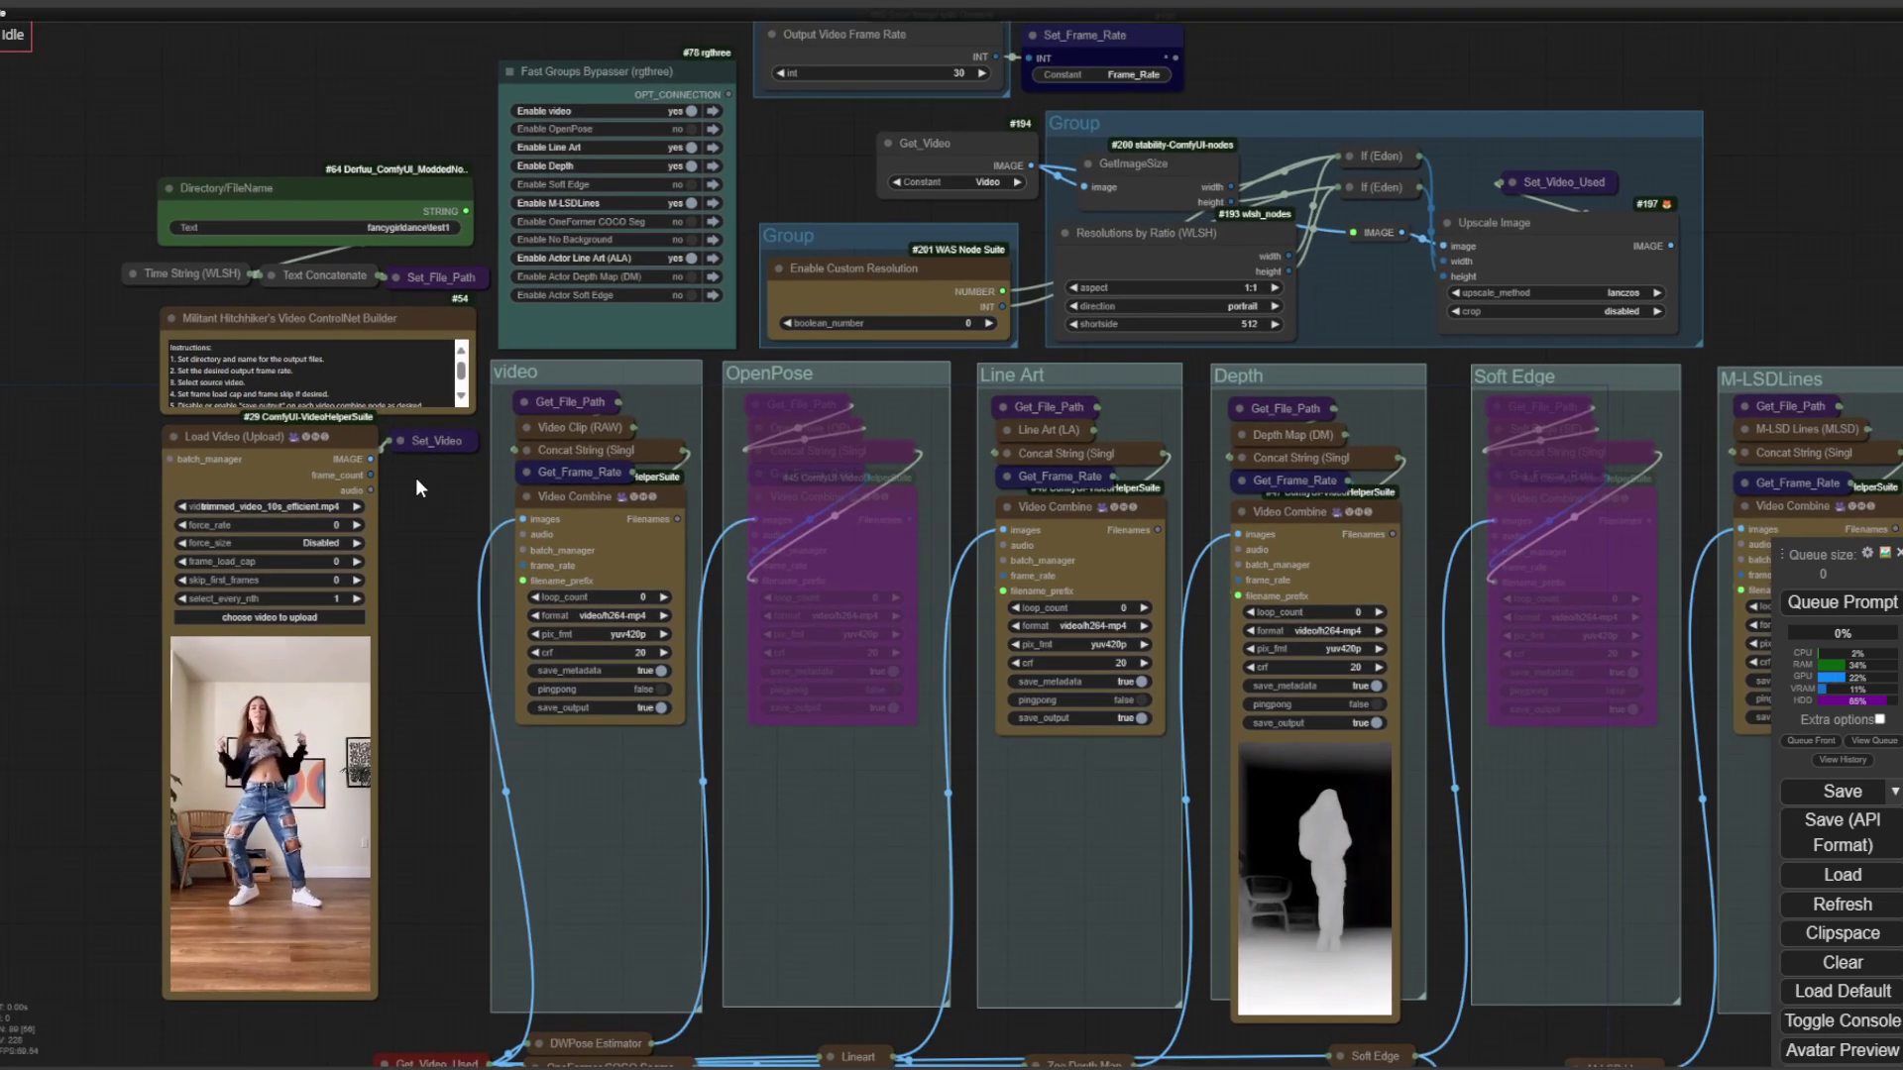
left_click_drag(414, 477, 375, 297)
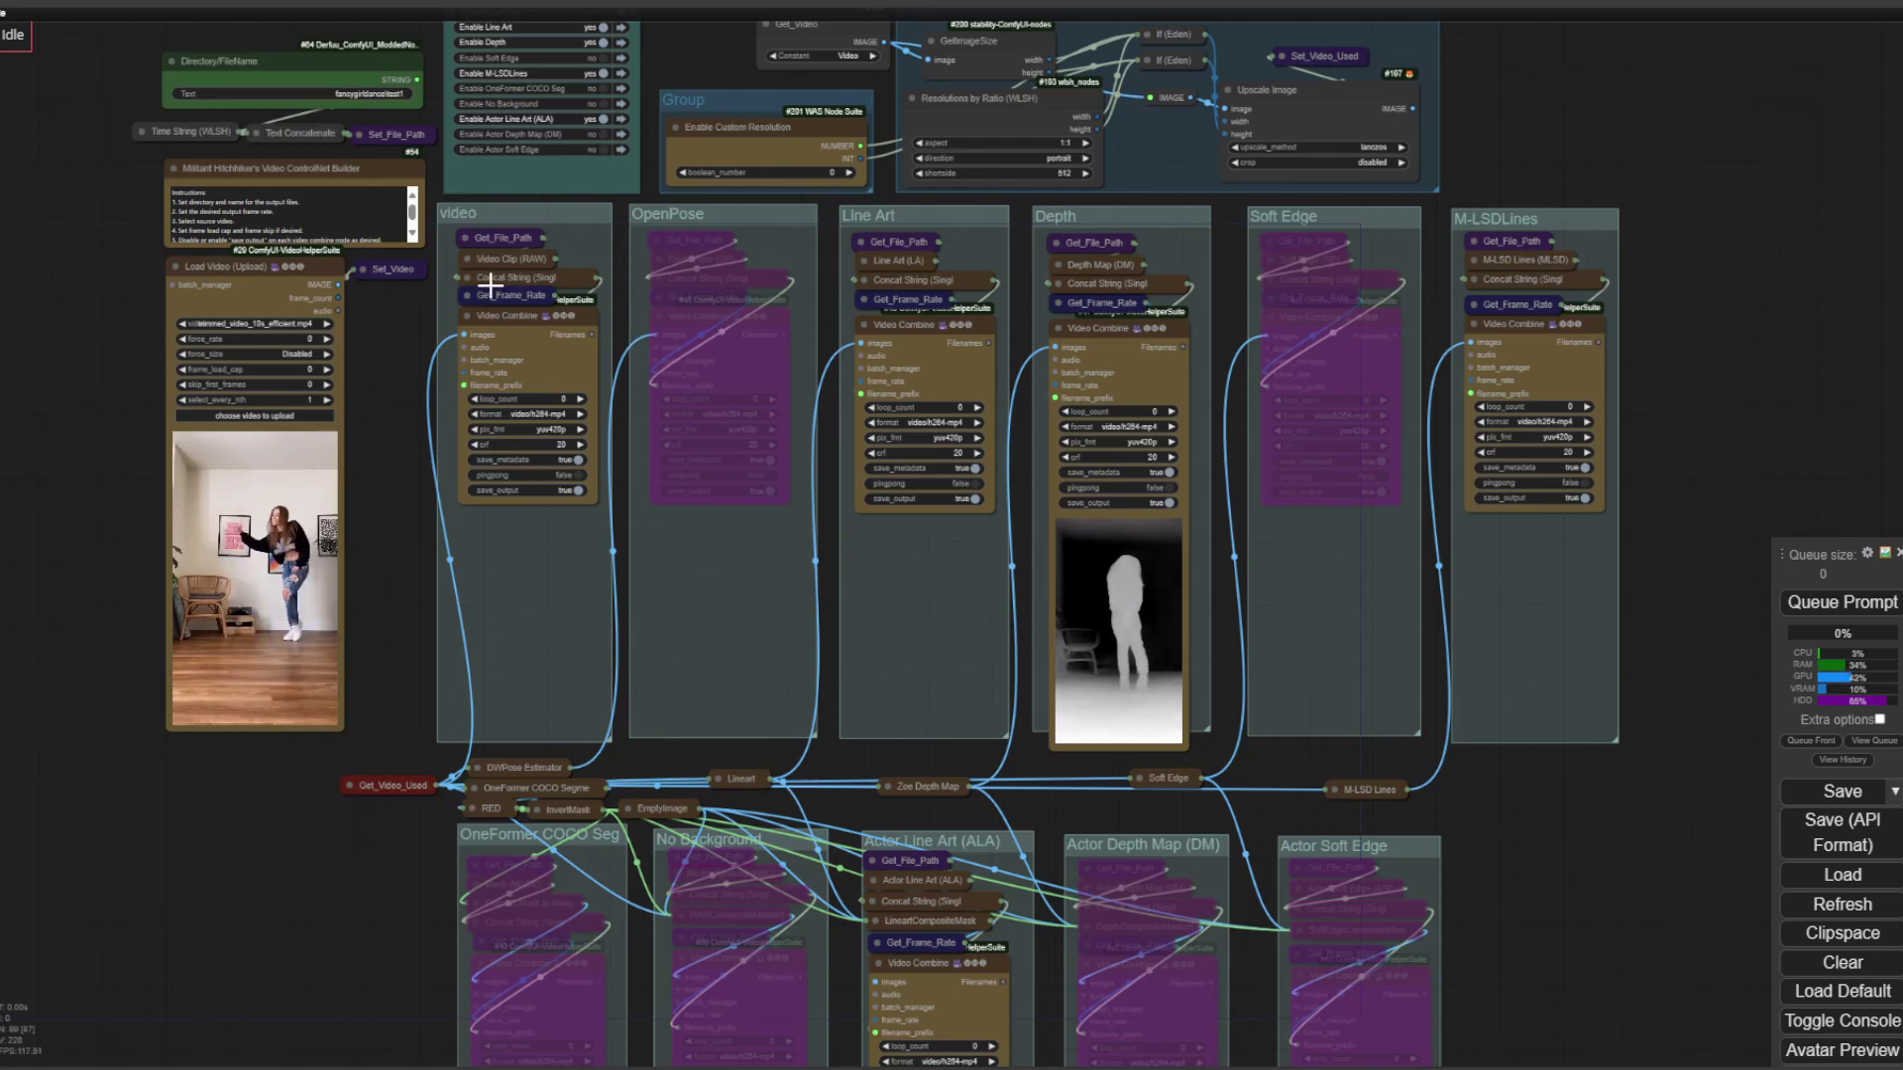
scroll(416, 347, "up", 5)
left_click_drag(416, 347, 381, 500)
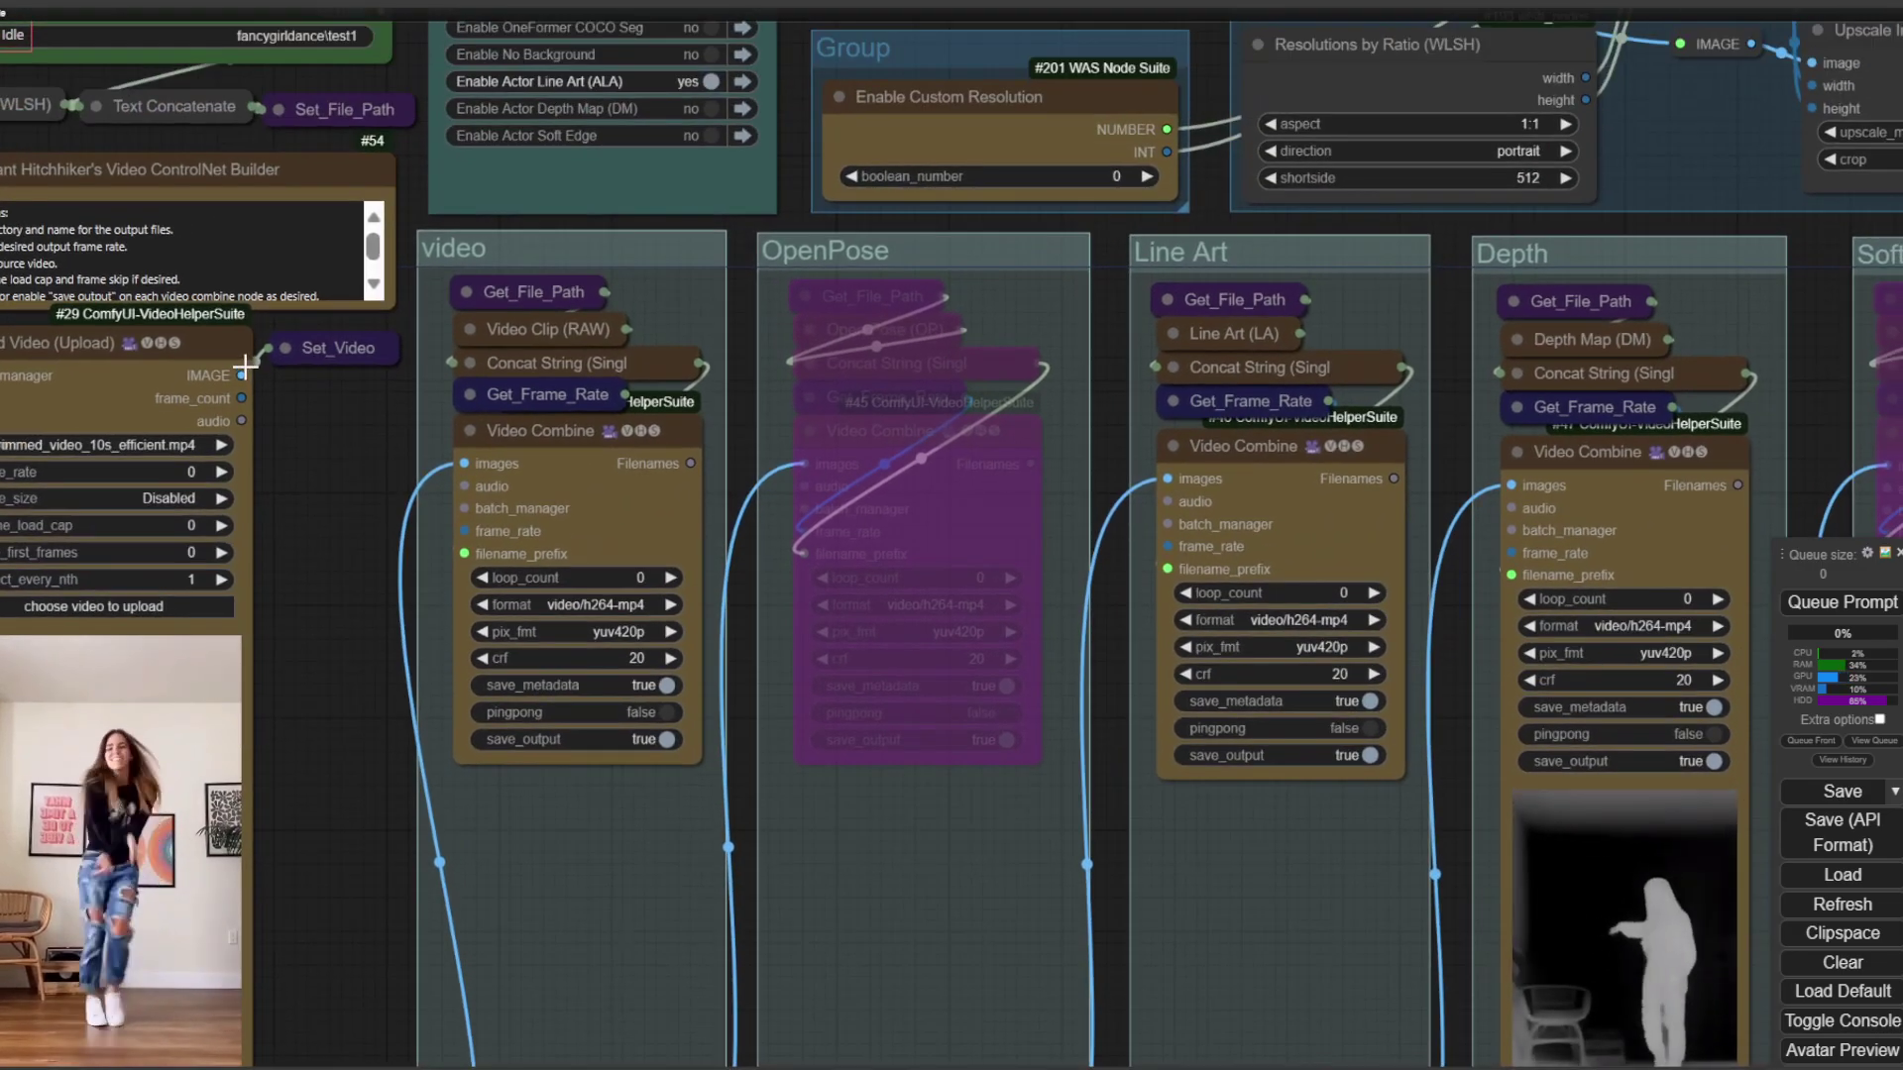
left_click_drag(305, 441, 416, 648)
scroll(597, 716, "down", 2)
scroll(632, 300, "down", 2)
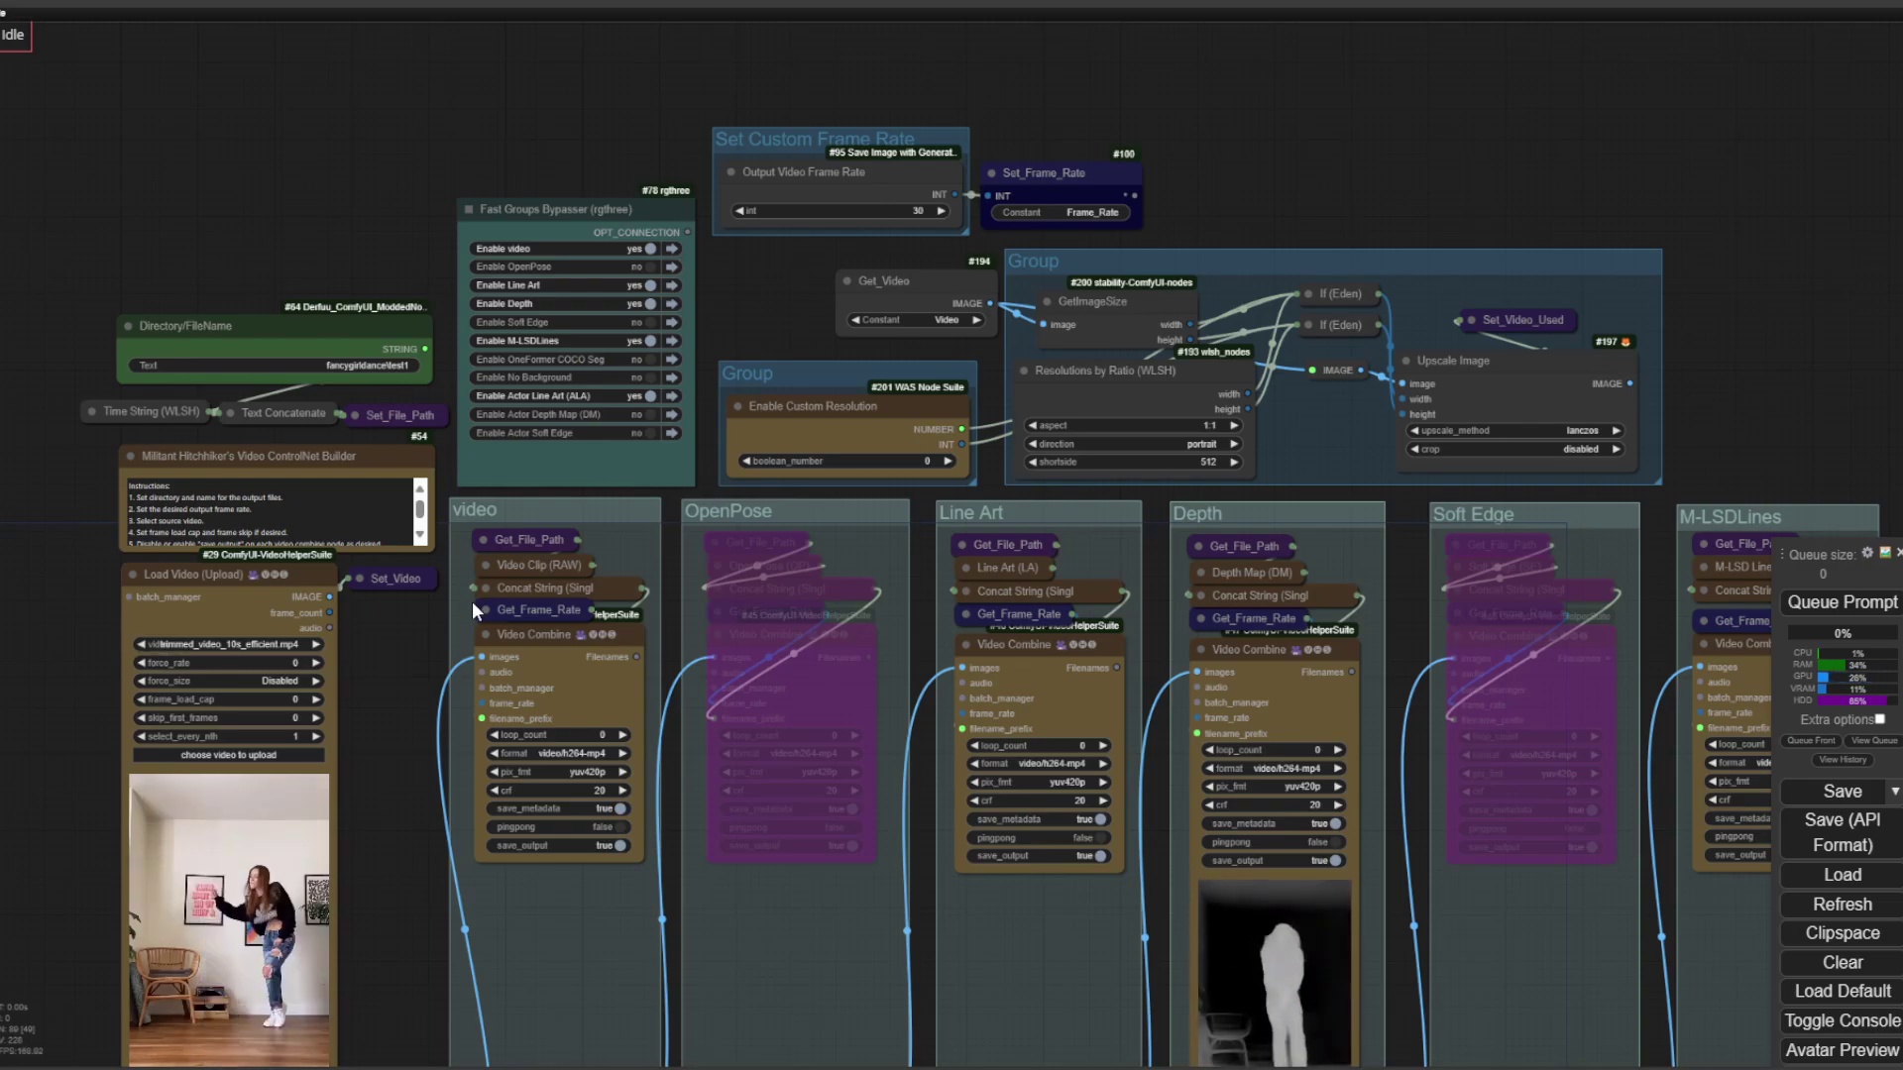
Examine the row of shared preprocessor nodes and the actor output groups fed by it.
left_click_drag(349, 738, 244, 204)
scroll(244, 204, "down", 1)
left_click_drag(277, 242, 235, 192)
left_click_drag(1462, 622, 1459, 674)
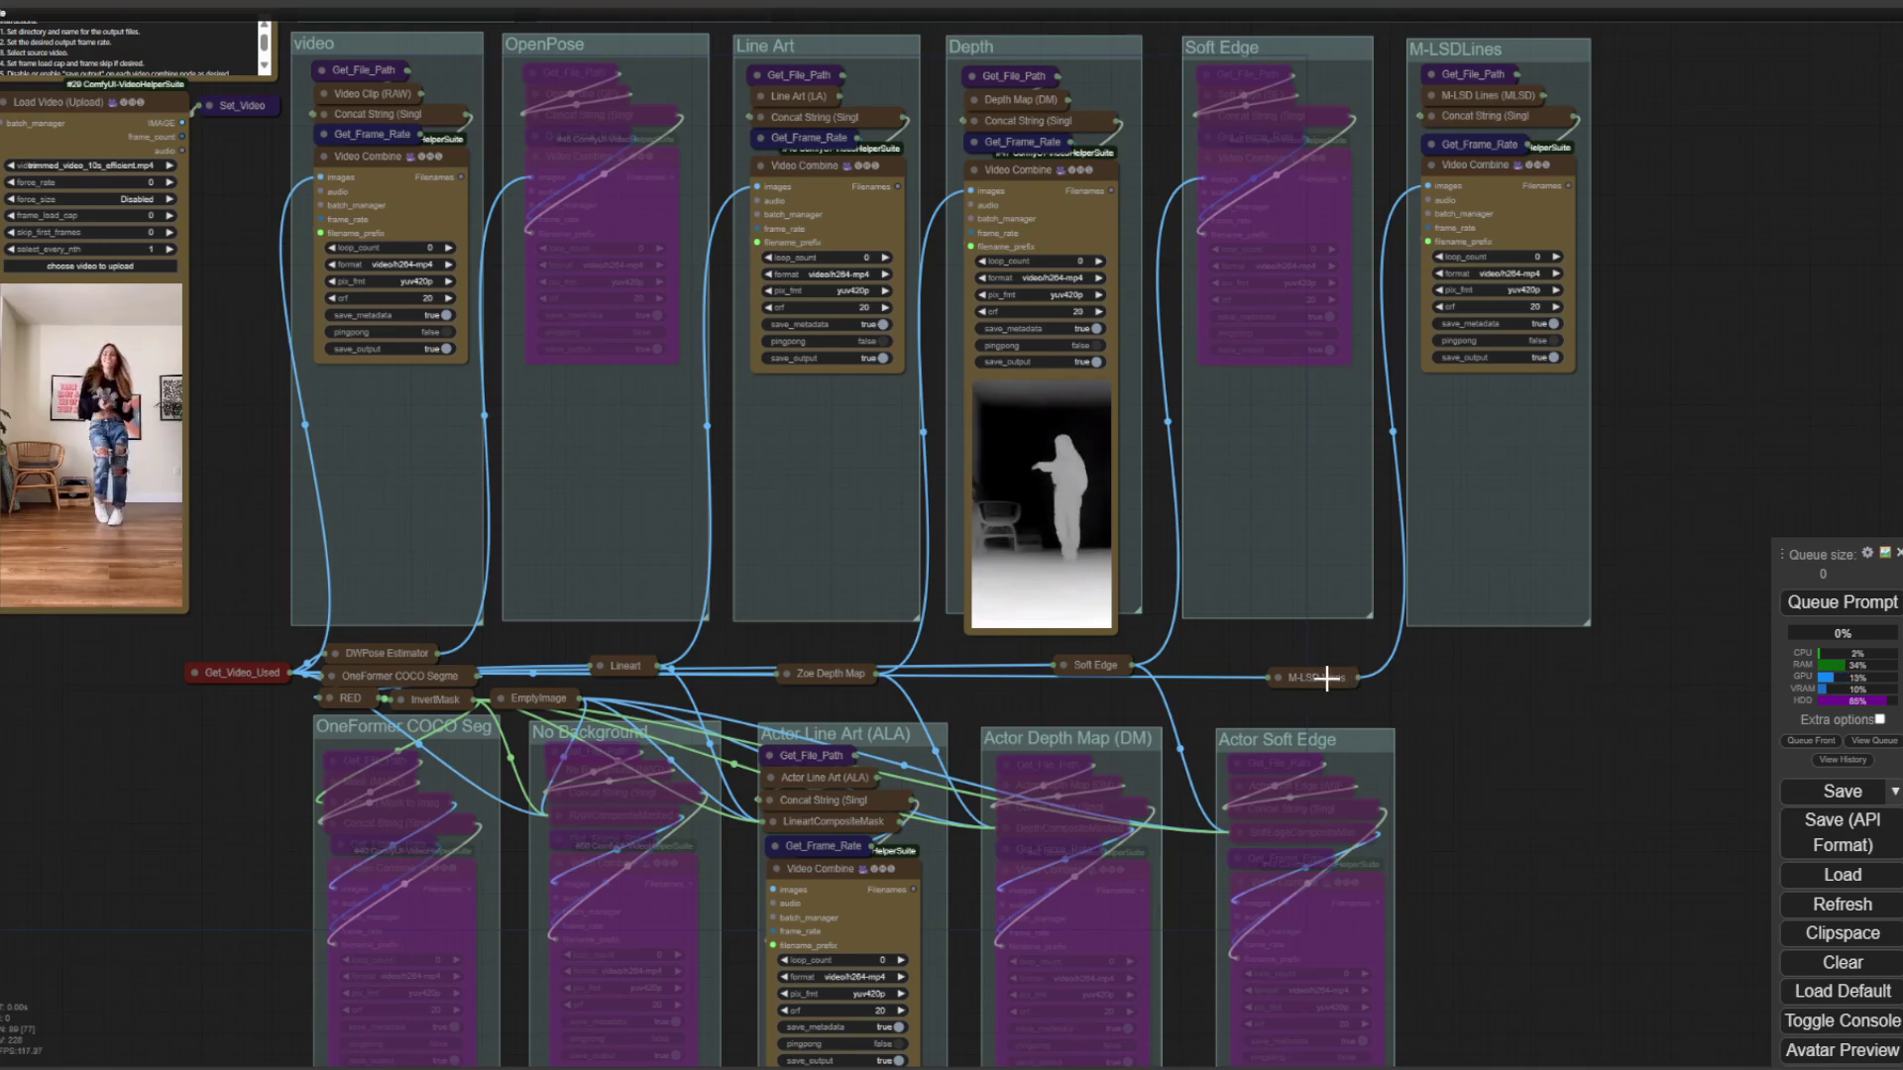
left_click_drag(1686, 710, 1209, 468)
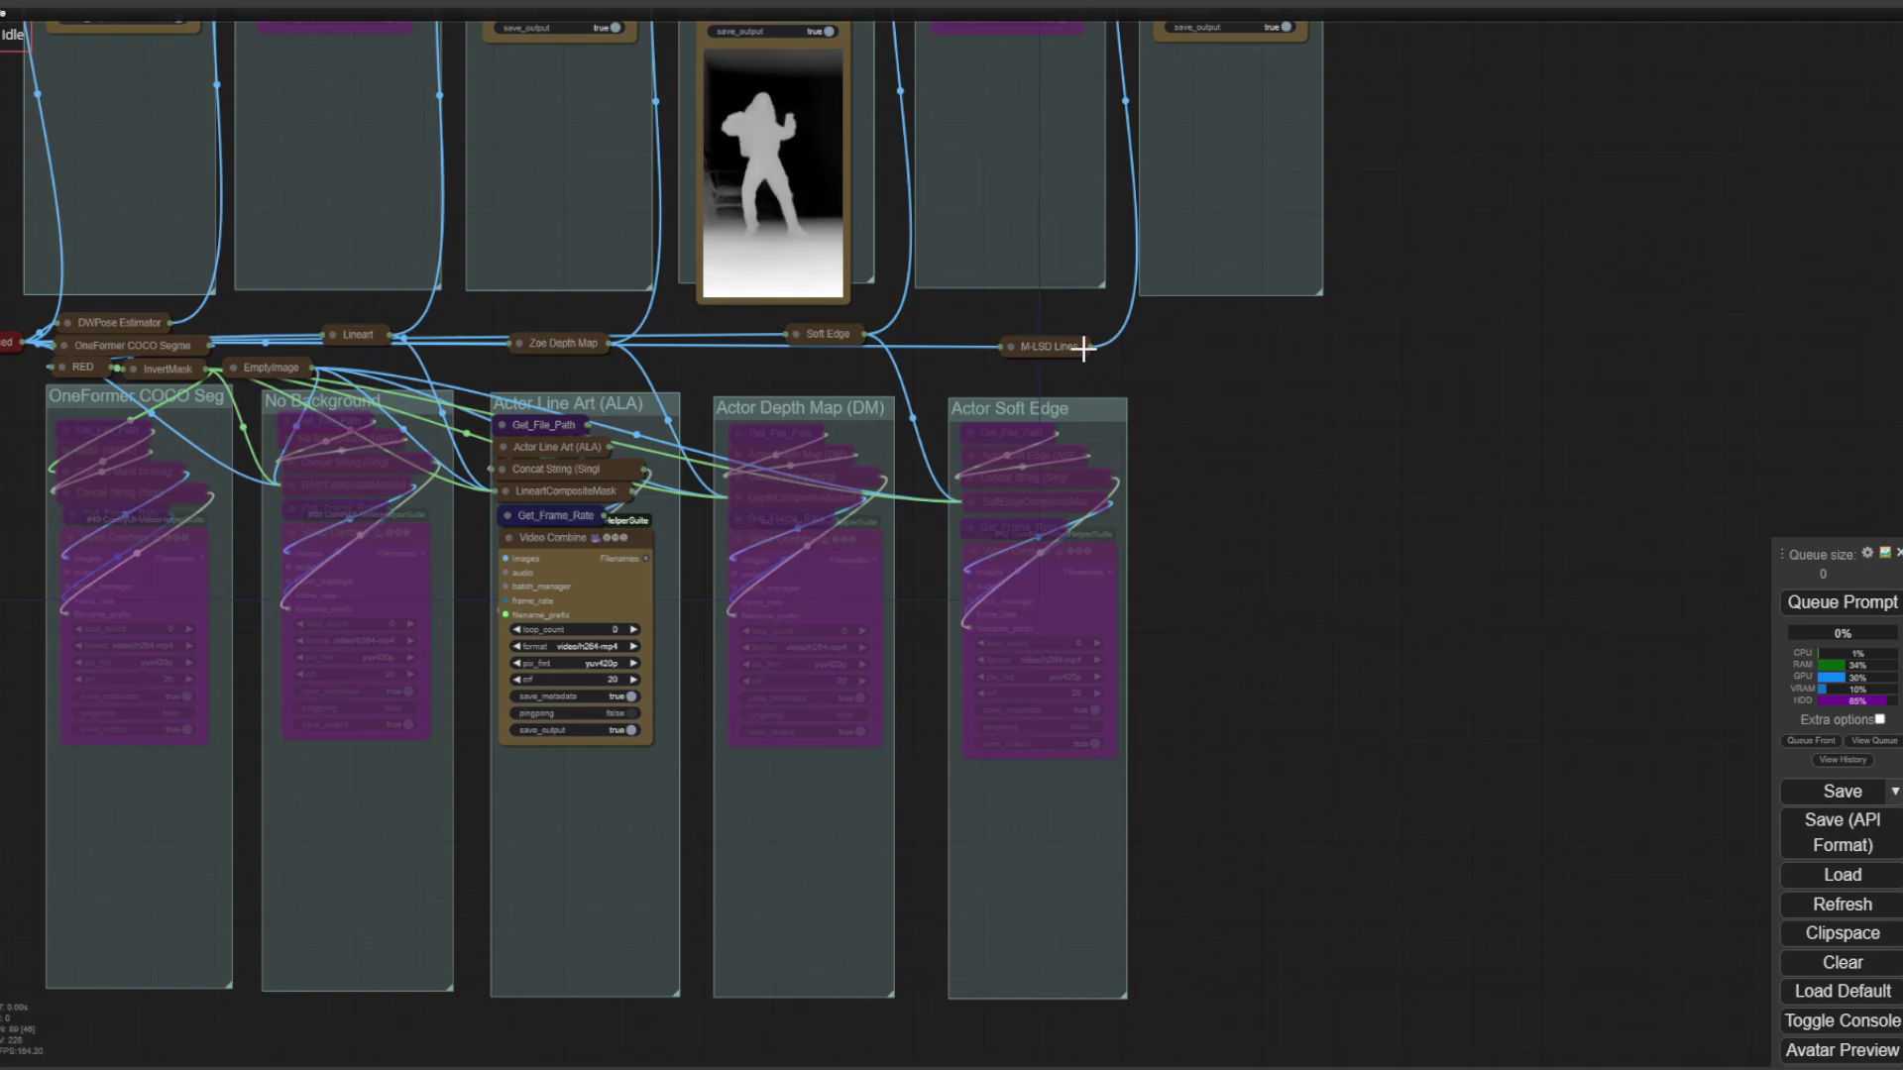
left_click_drag(1209, 467, 1336, 727)
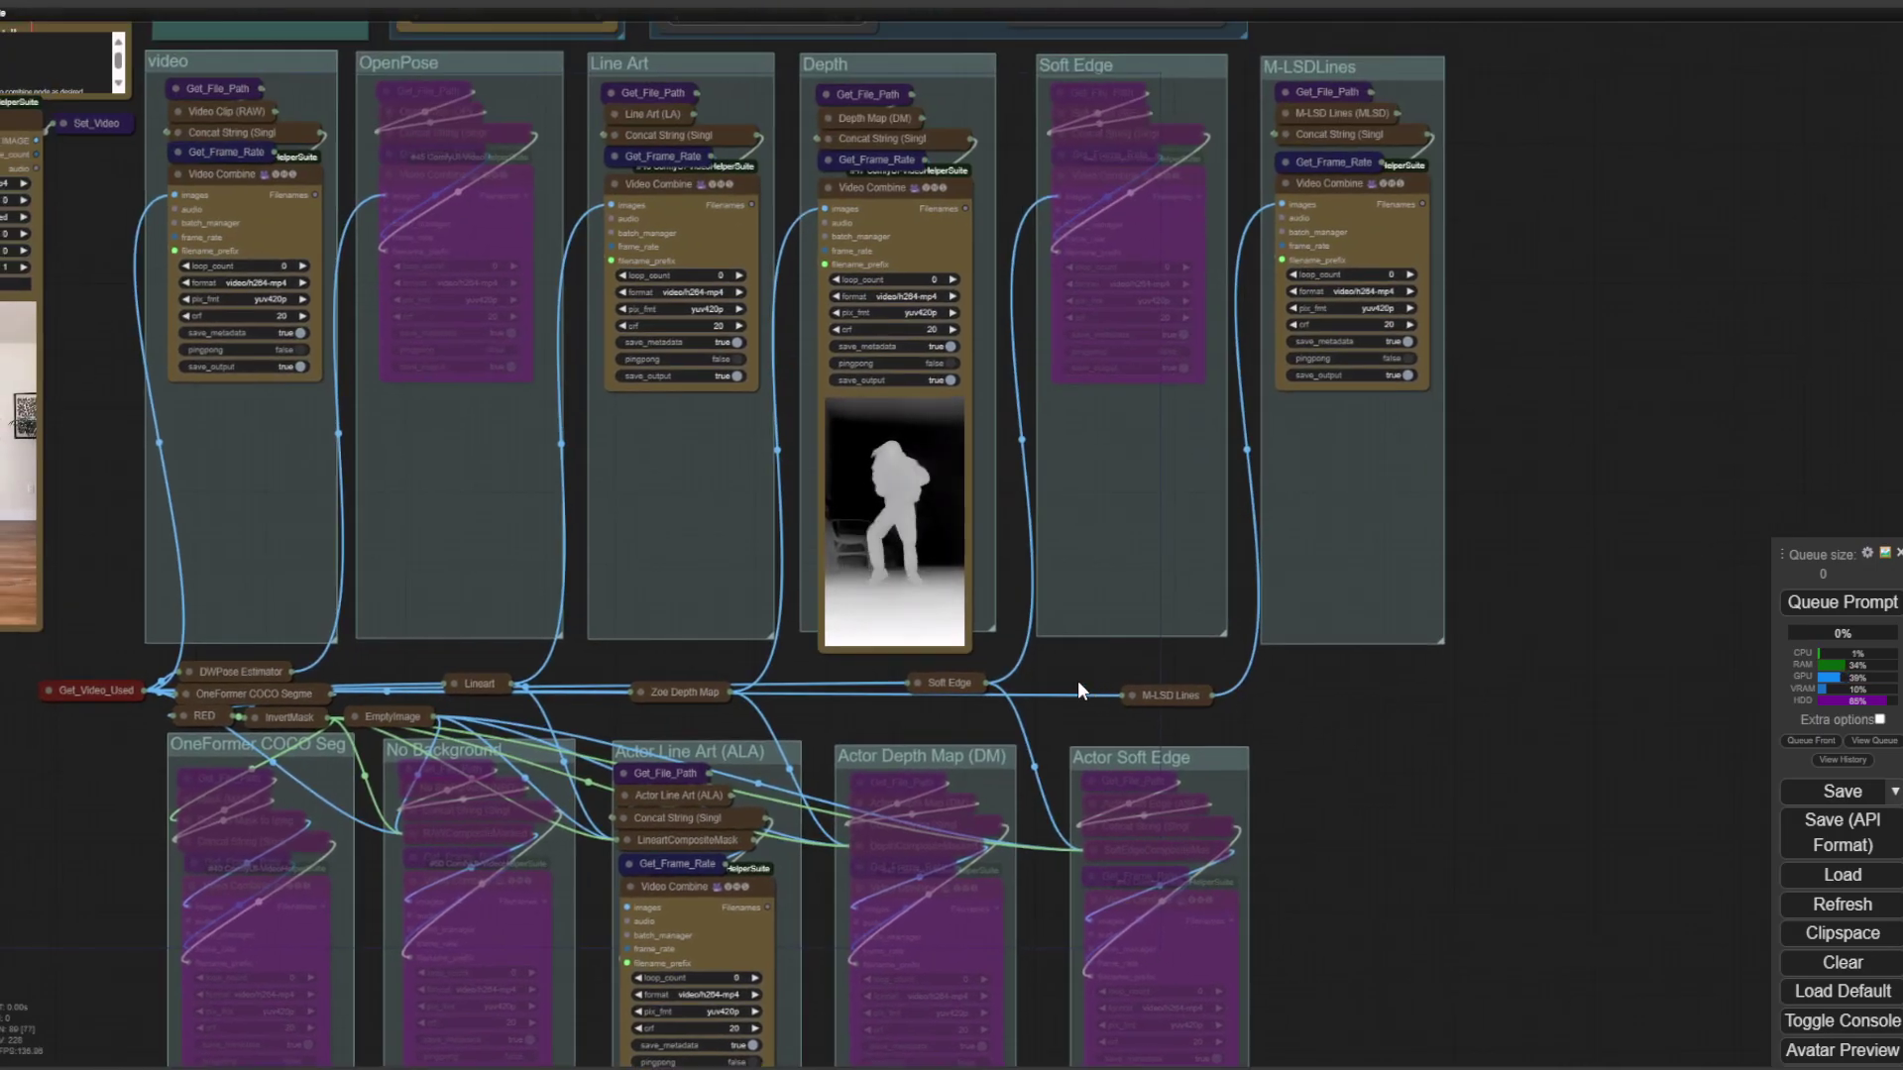
Move the collapsed Soft Edge node into line between the Zoe Depth Map and M-LSD Lines nodes.
left_click_drag(1078, 680, 1352, 650)
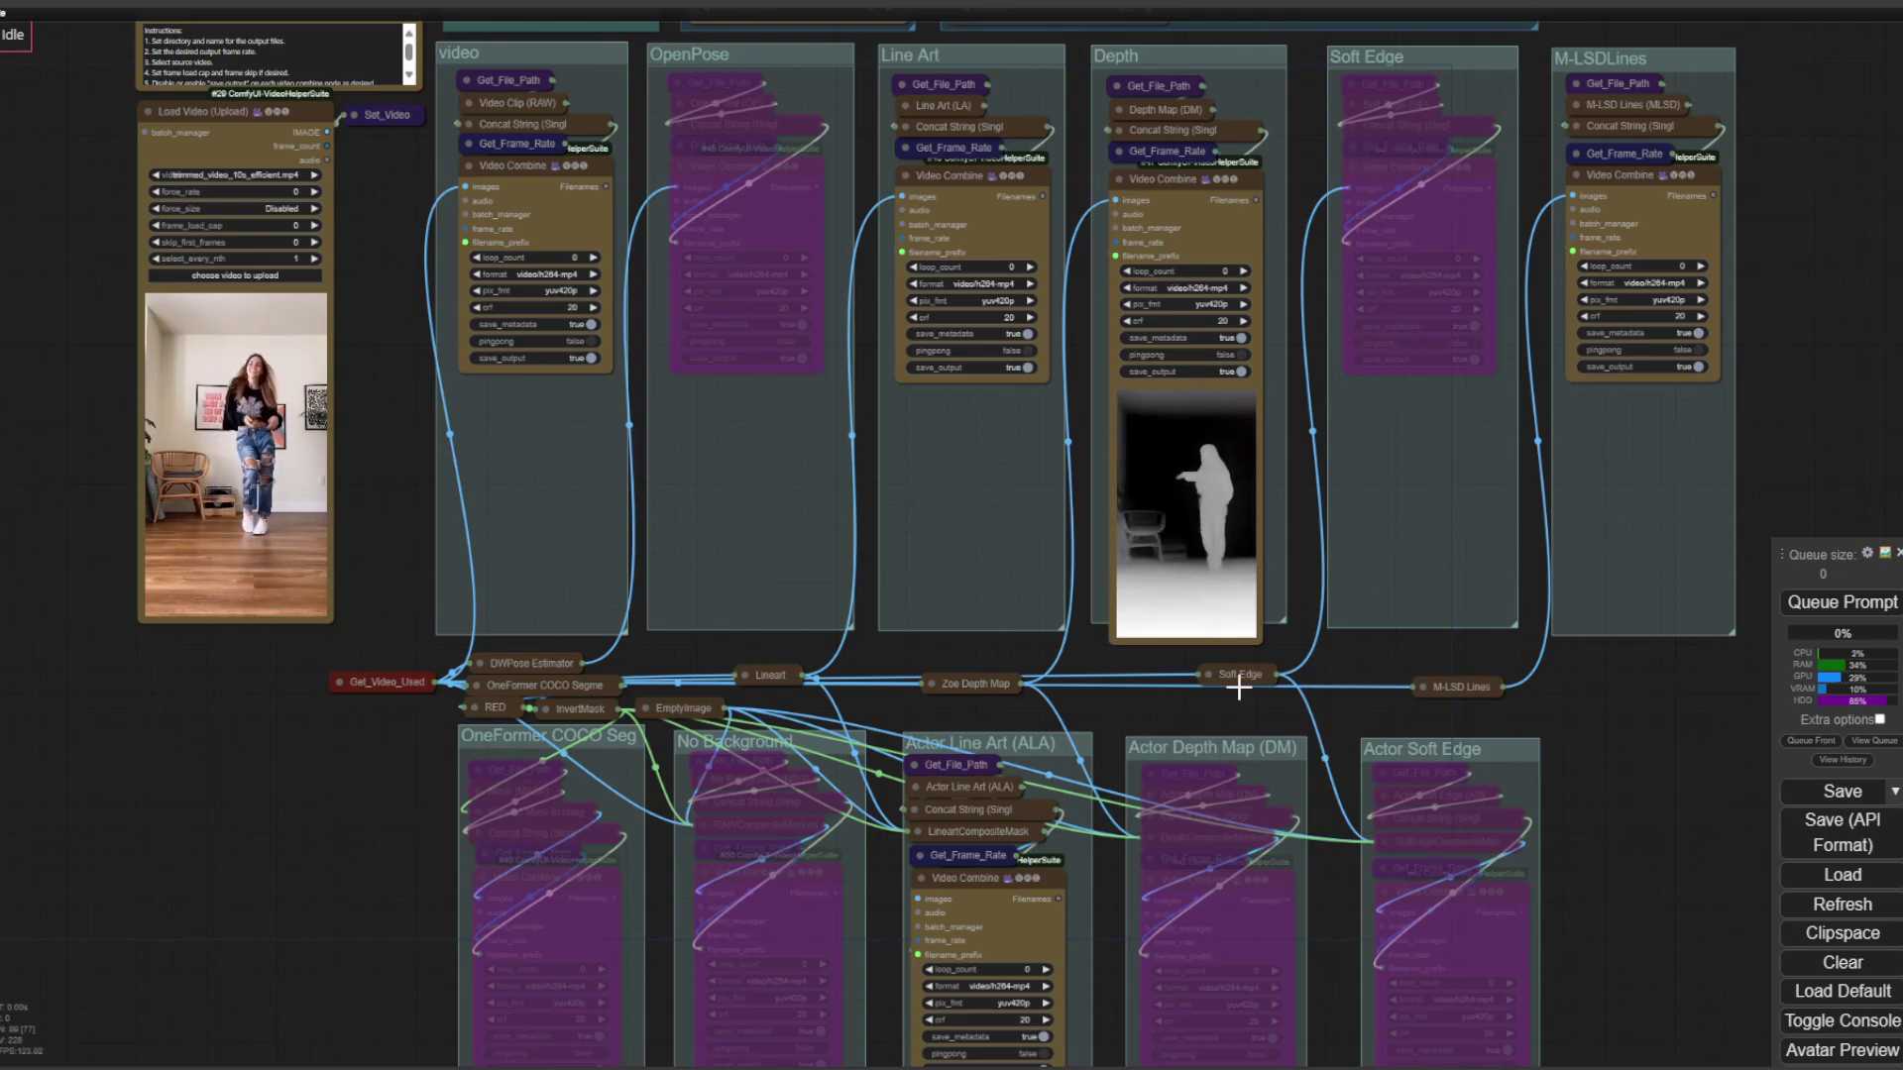
left_click_drag(1237, 674, 1176, 685)
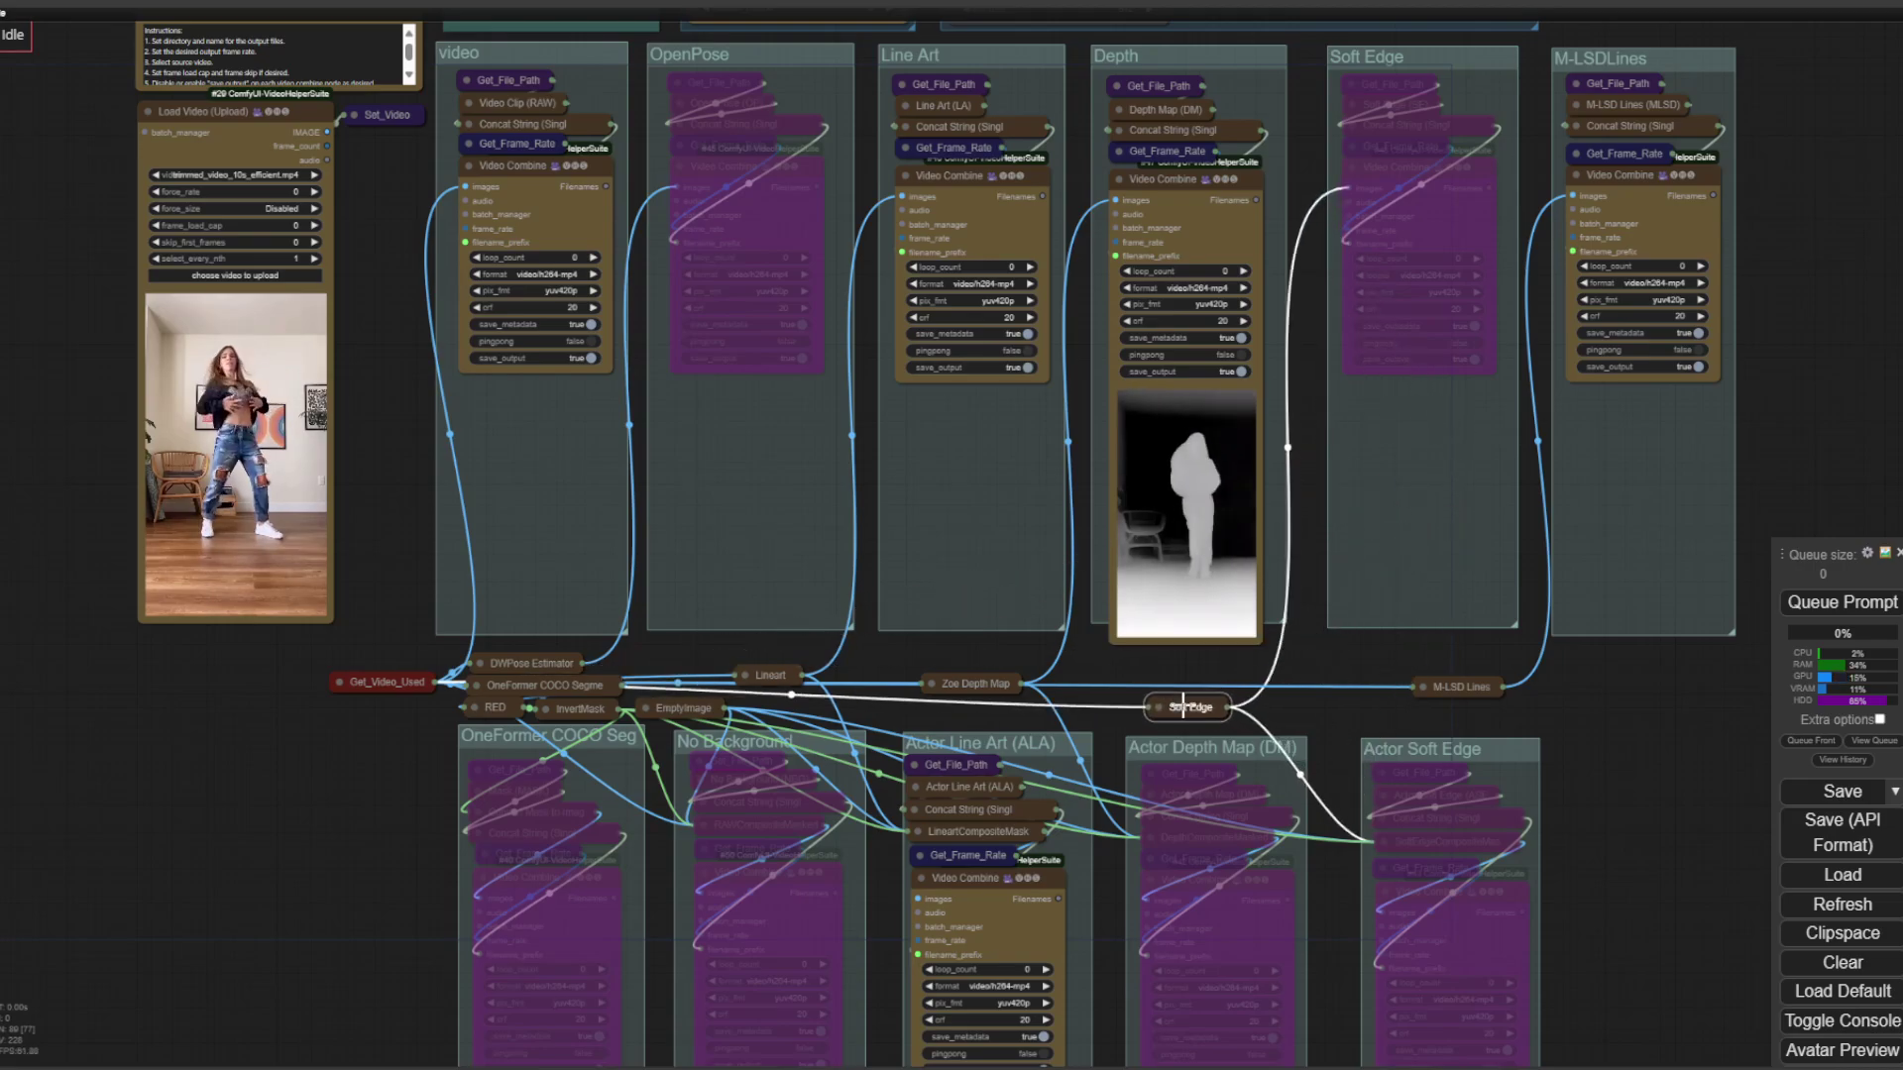
scroll(836, 174, "down", 3)
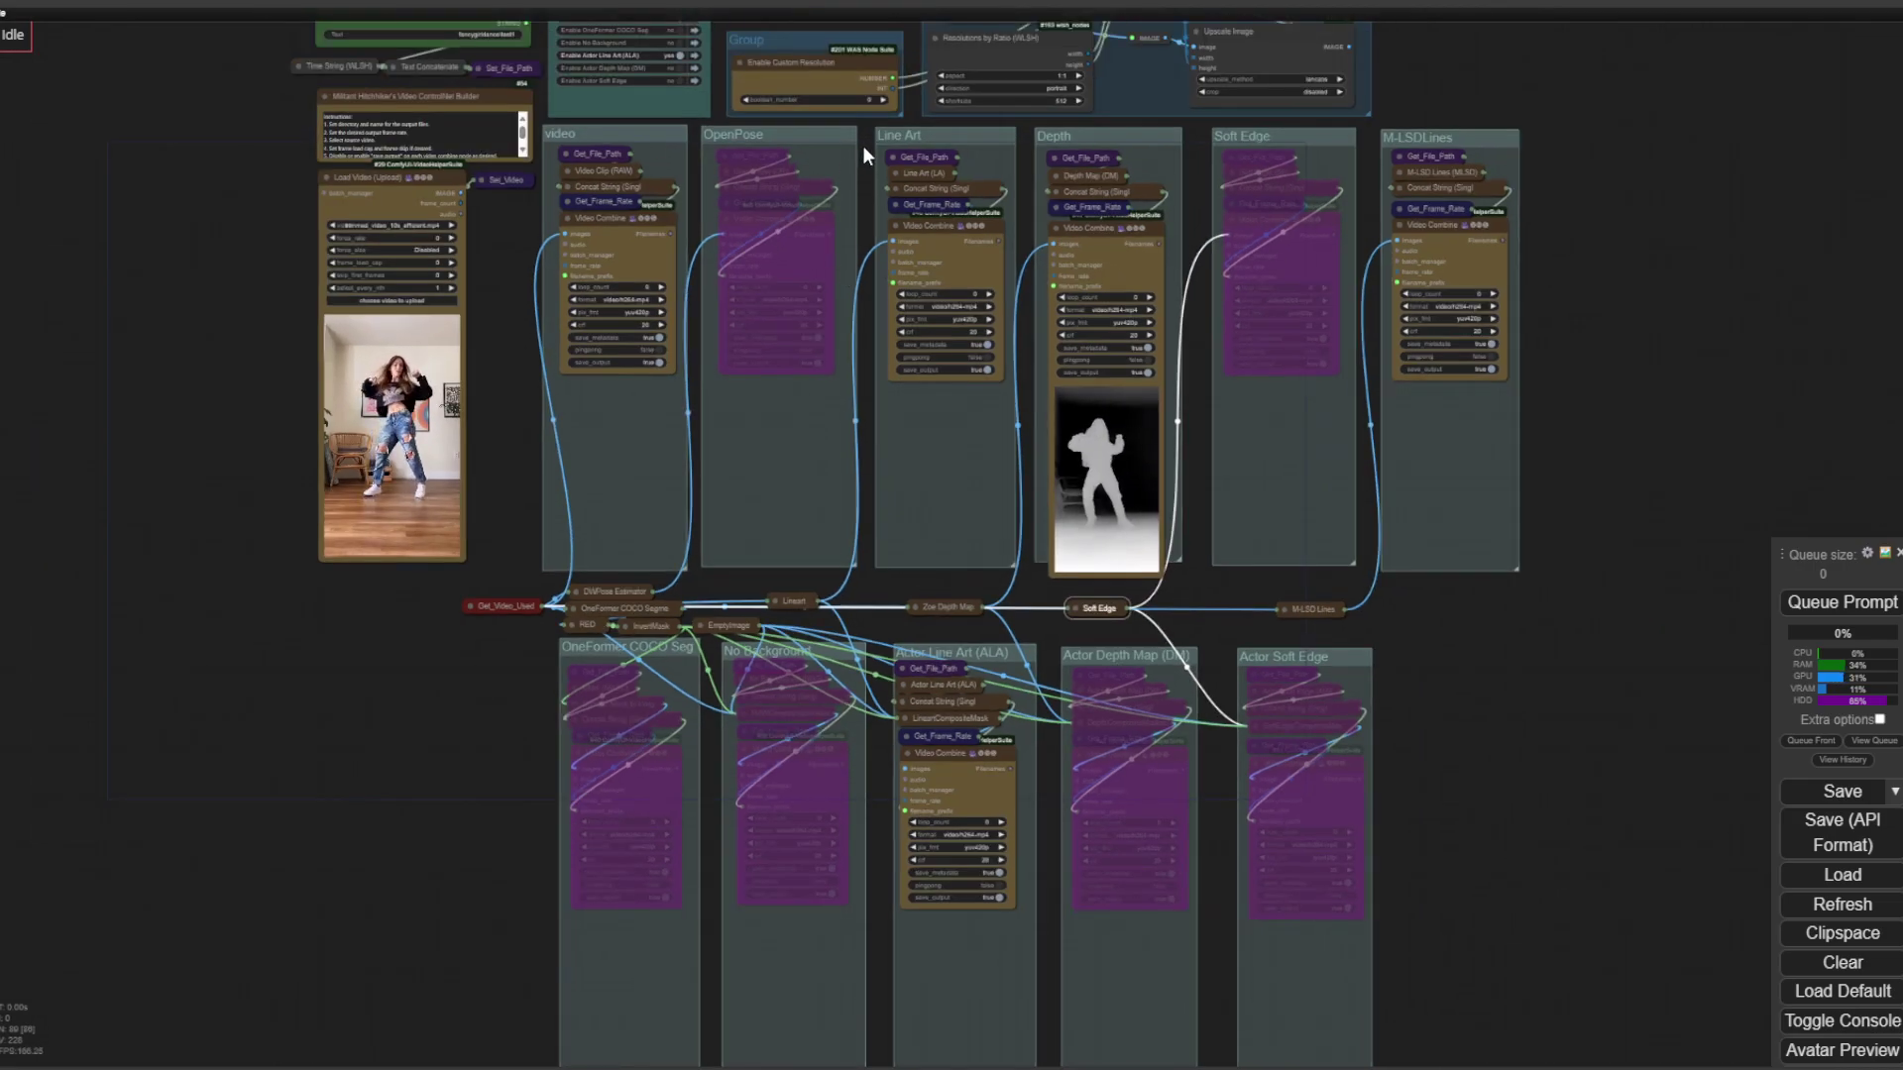
Look over the whole workflow, from the frame rate and resolution groups down to the actor output groups.
left_click_drag(862, 145, 836, 519)
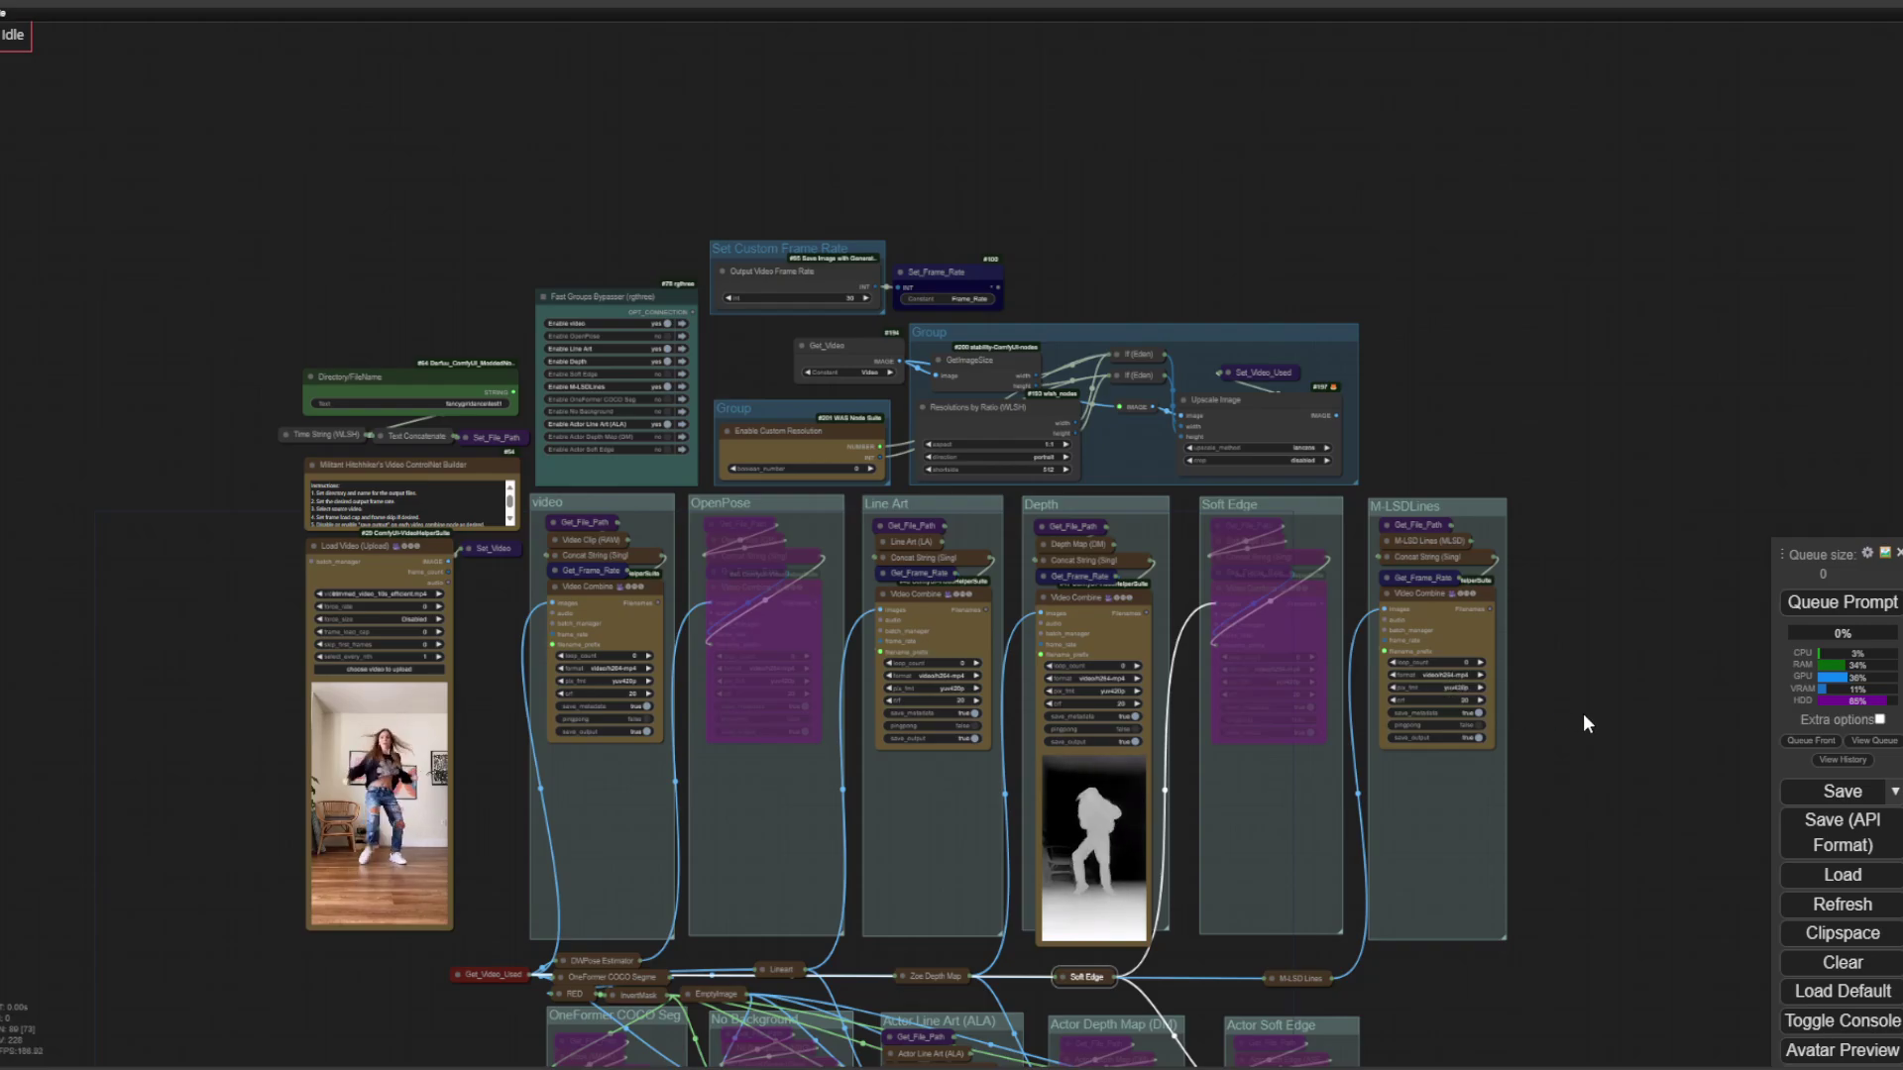
left_click_drag(1583, 711, 1611, 566)
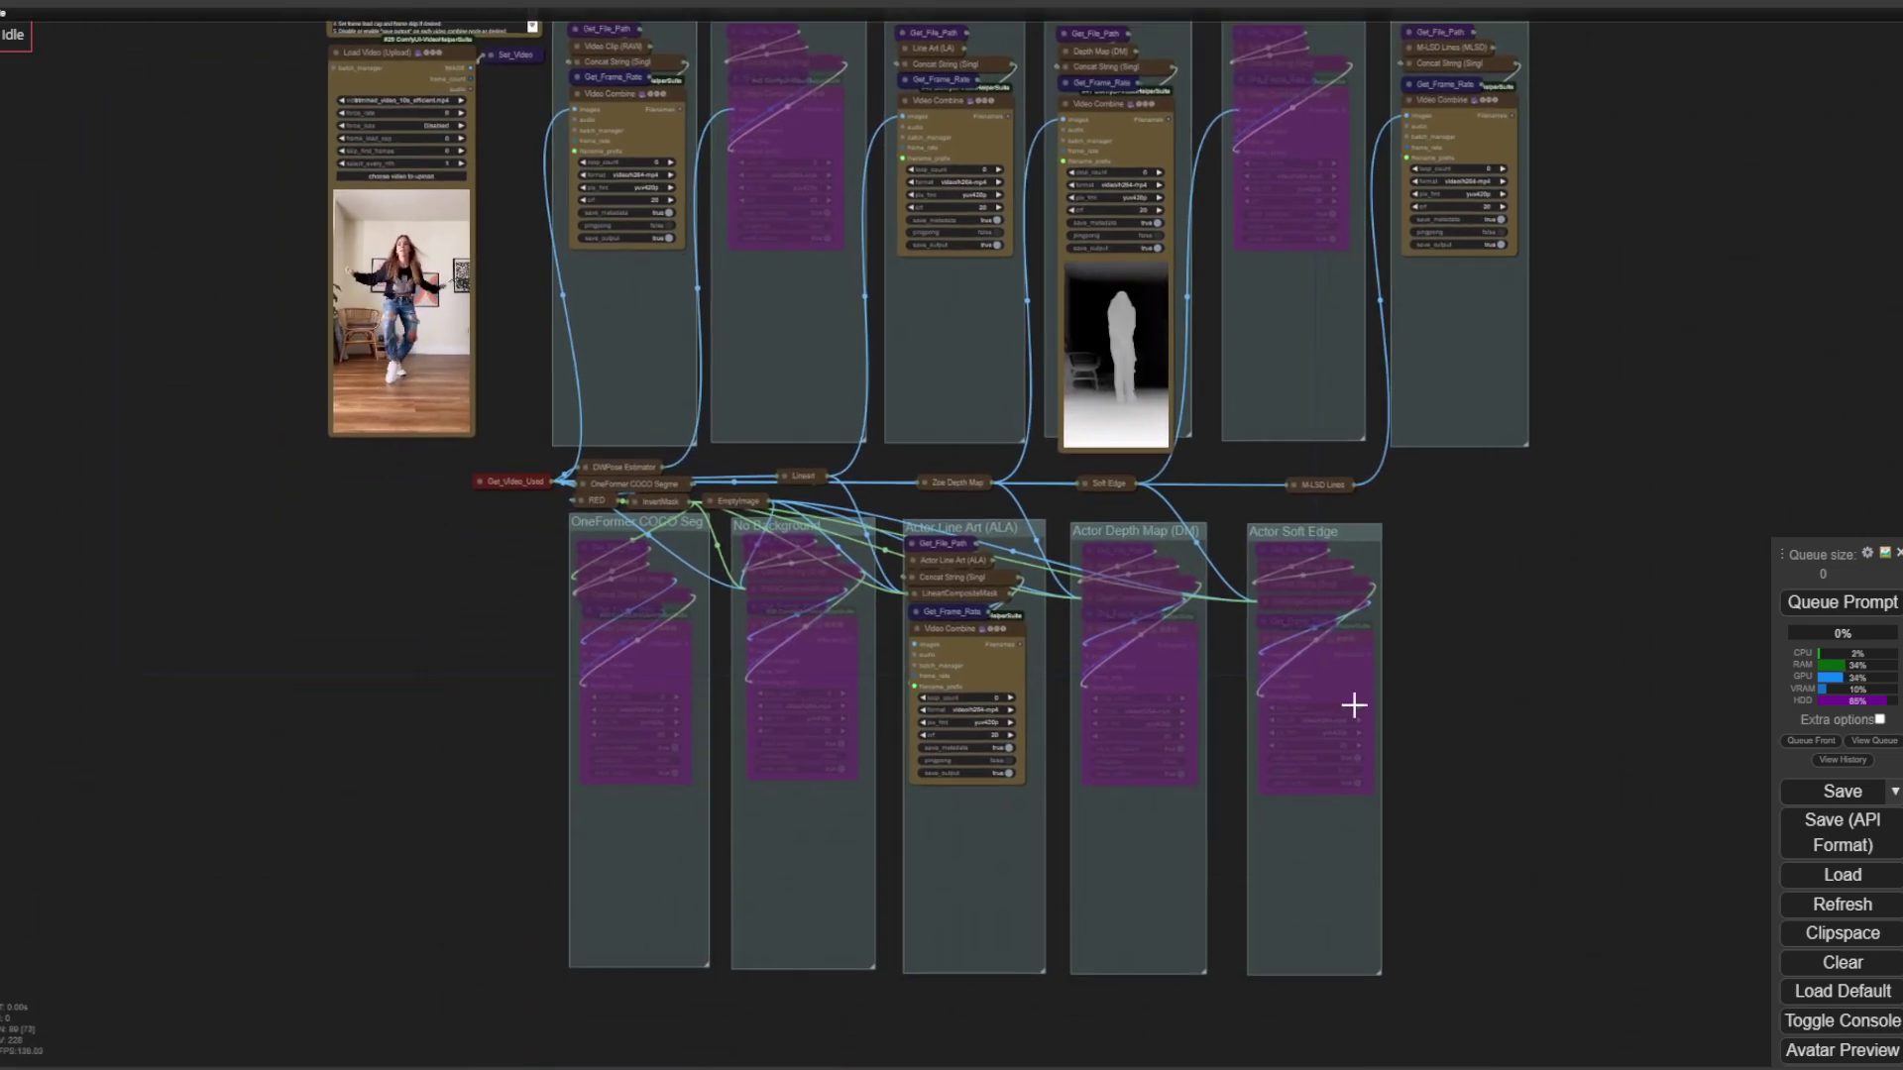
left_click_drag(351, 549, 360, 744)
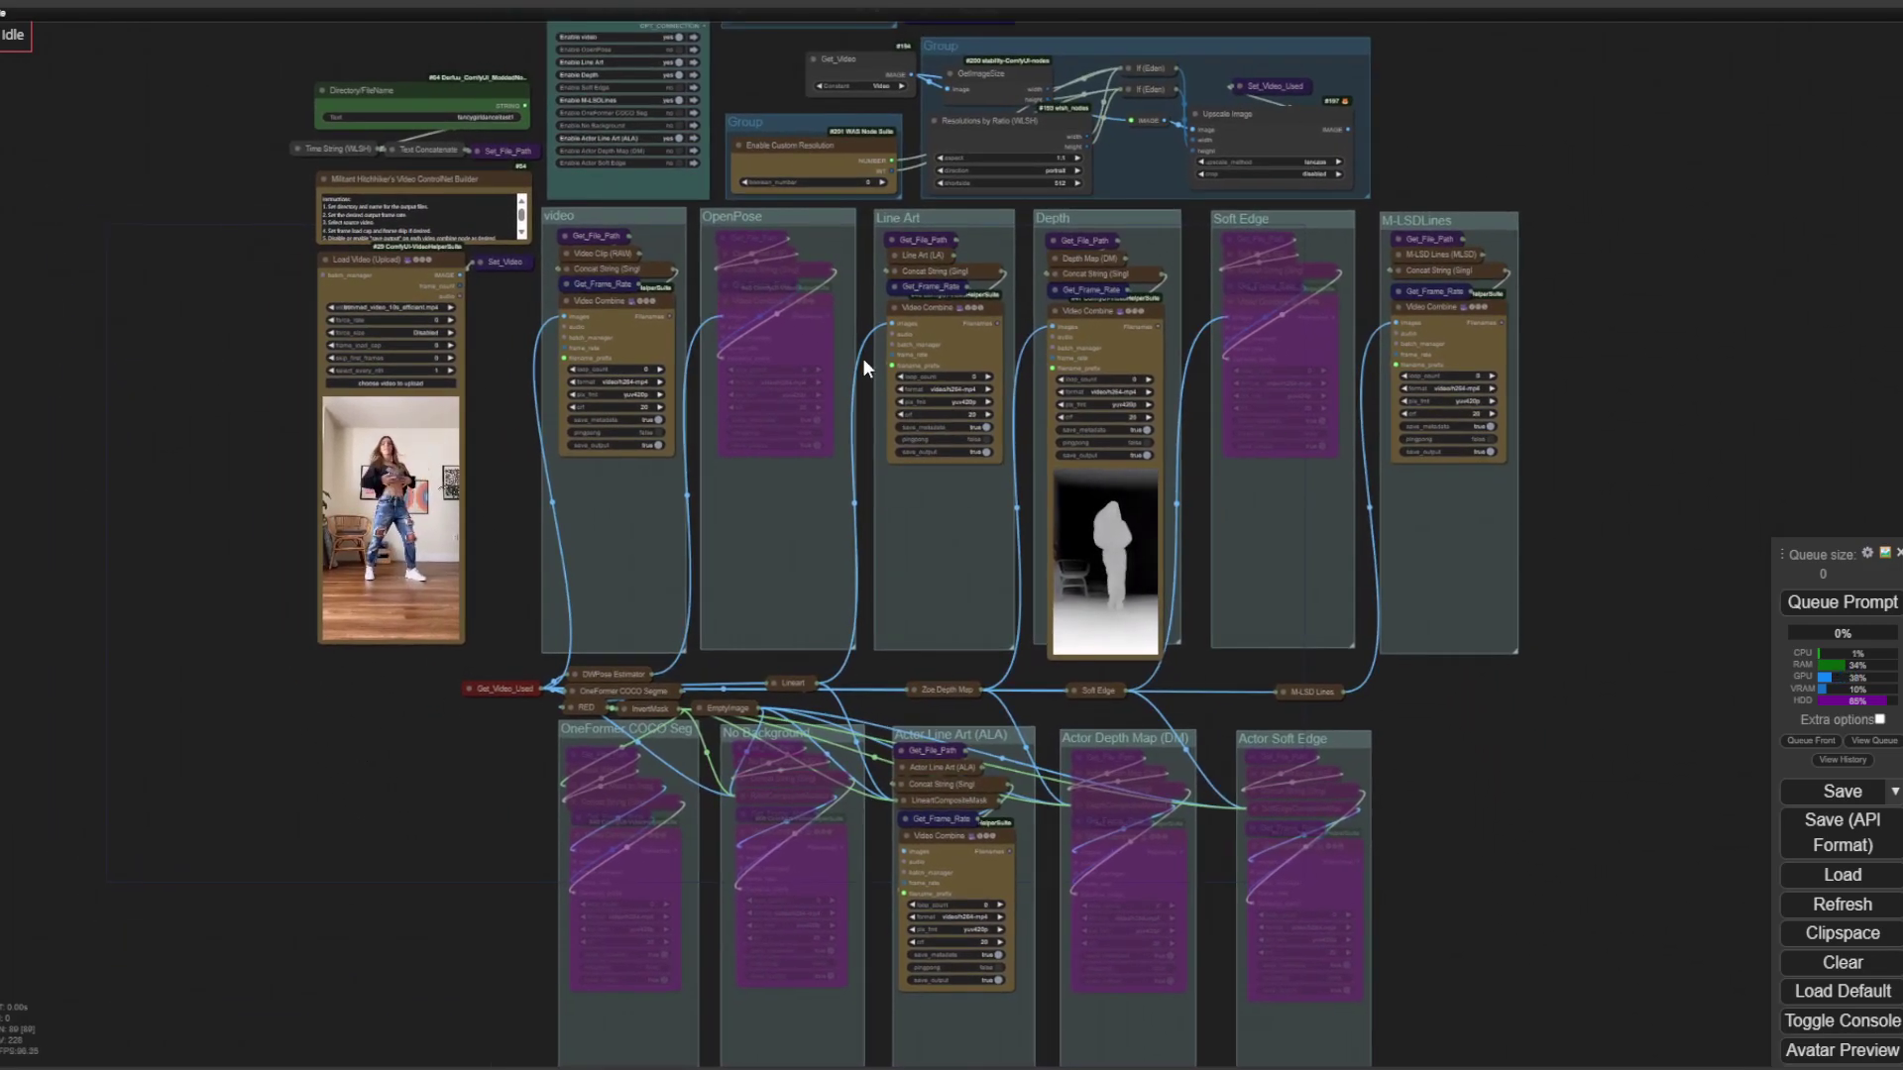
left_click_drag(1574, 582, 1591, 818)
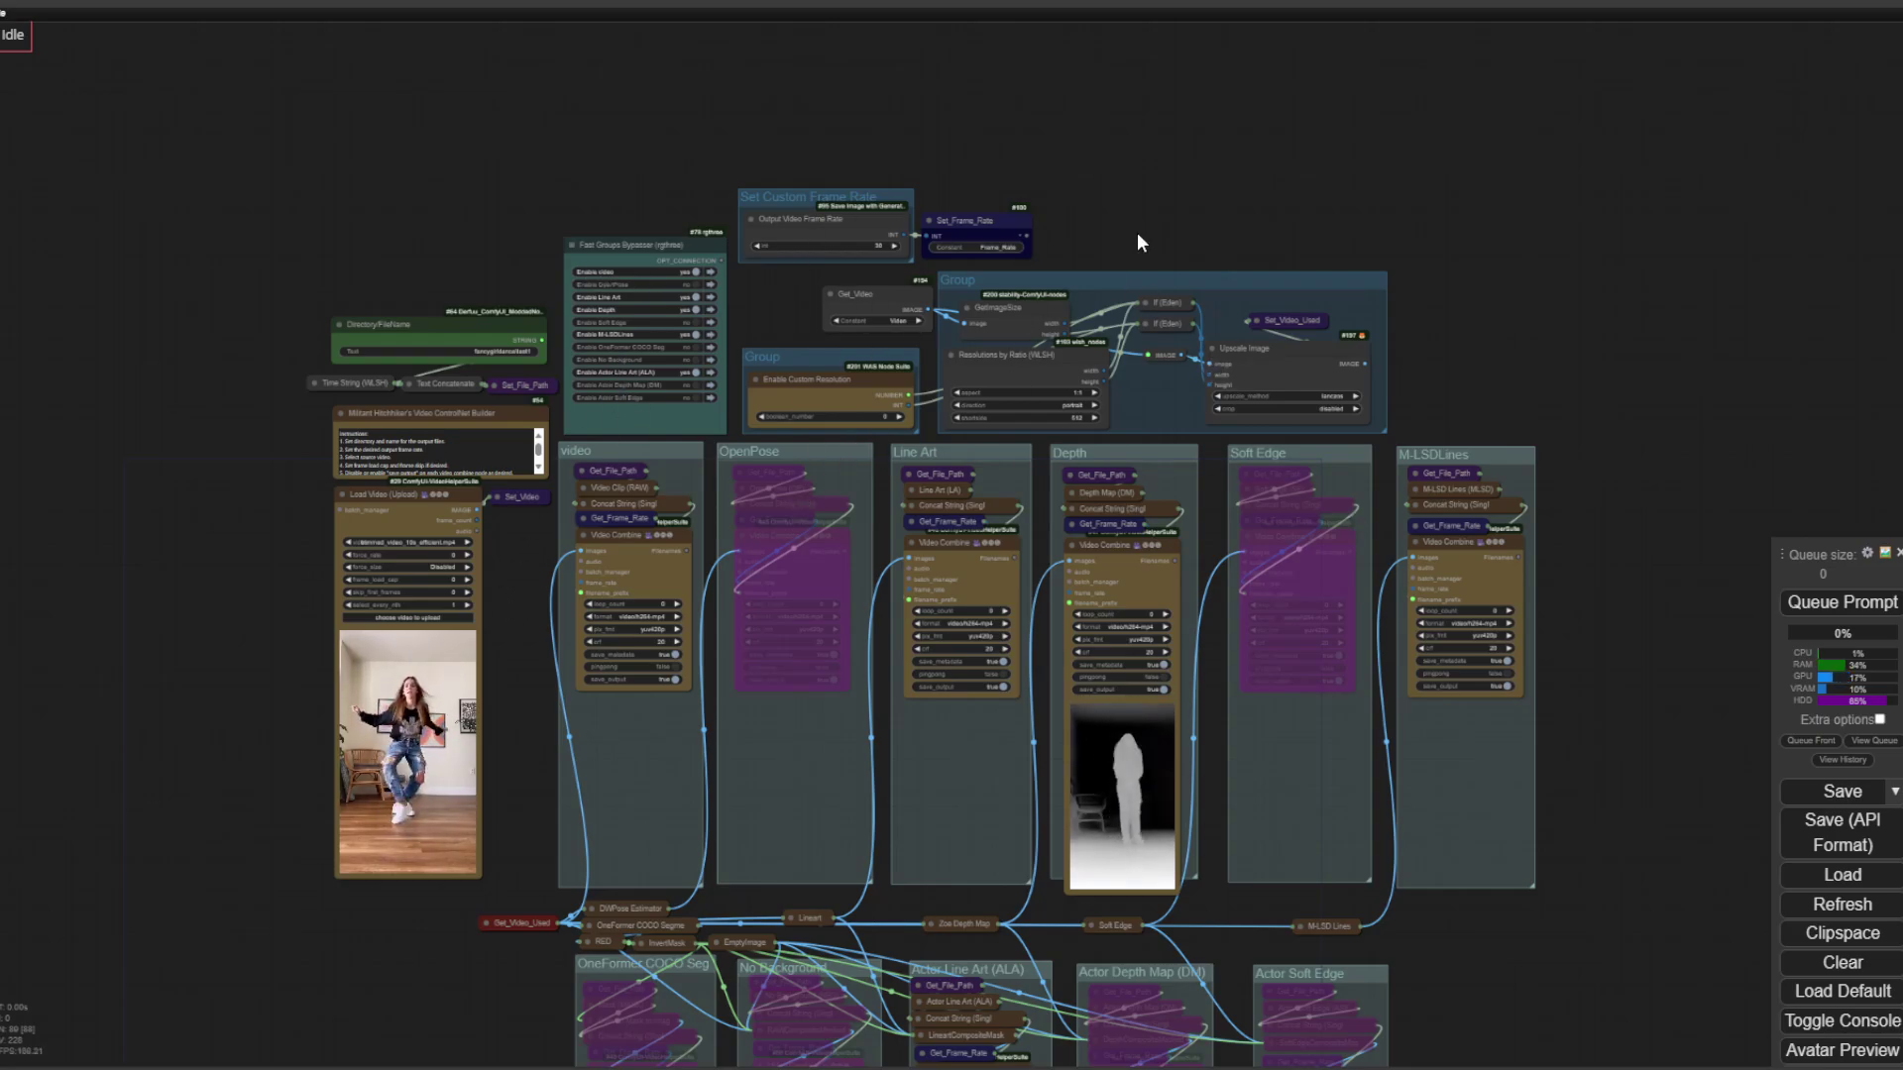
left_click_drag(1137, 242, 1181, 129)
left_click_drag(1637, 388, 1619, 293)
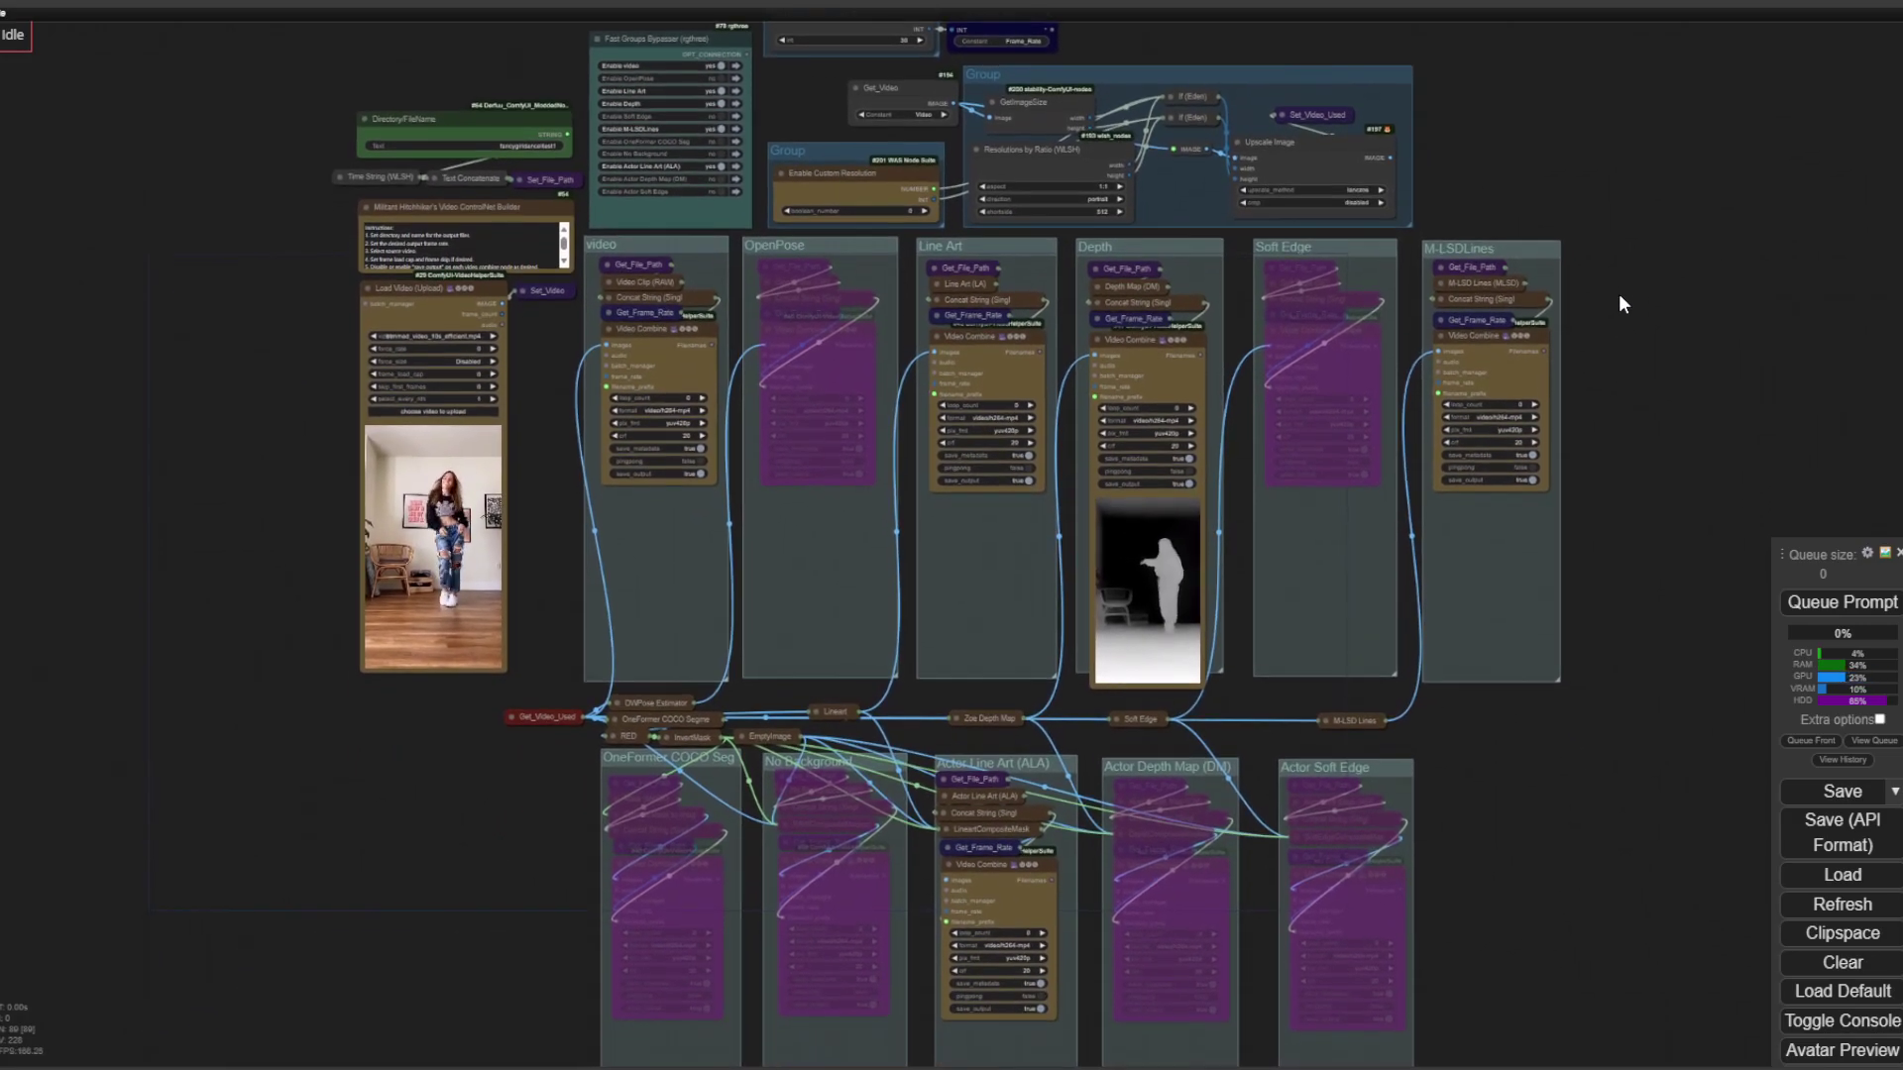
left_click_drag(1635, 622, 1644, 869)
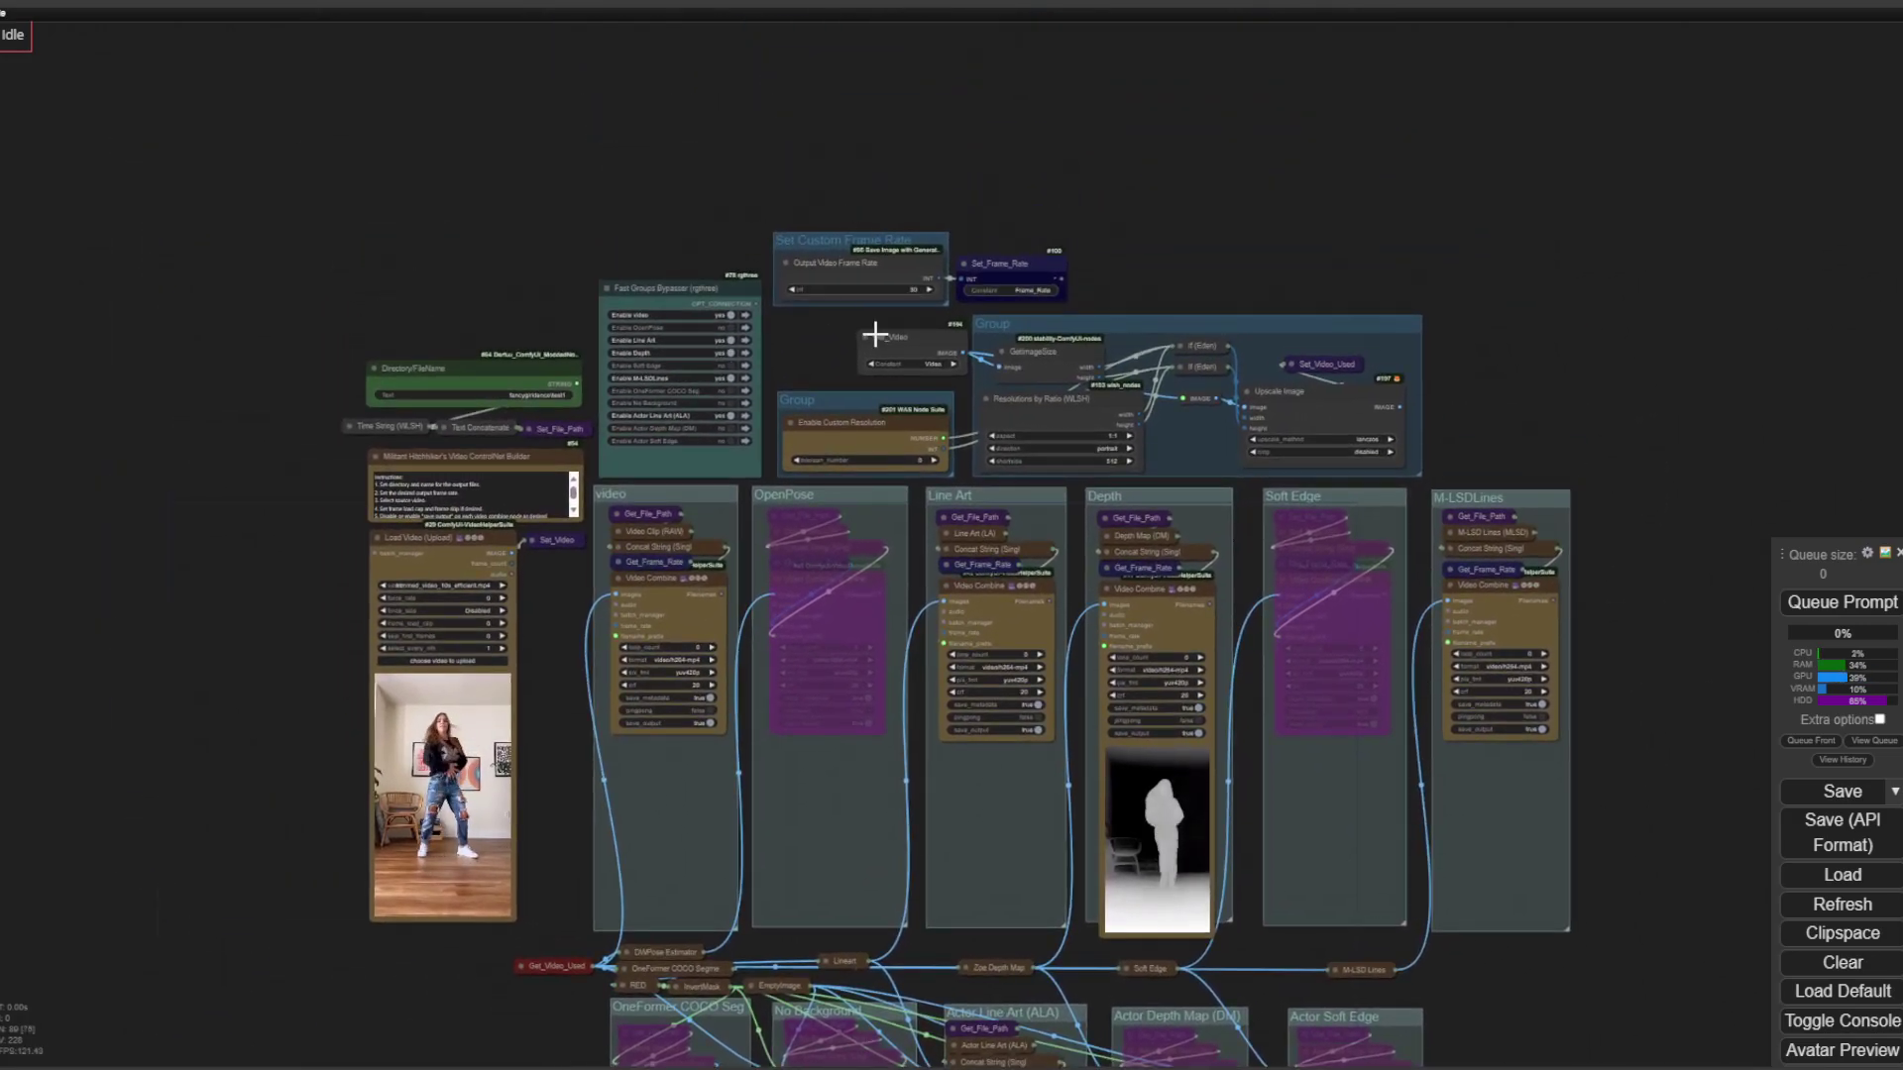
Examine the Fast Groups Bypasser, Output Video Frame Rate and Enable Custom Resolution nodes together with the Load Video and instruction nodes.
scroll(884, 280, "up", 5)
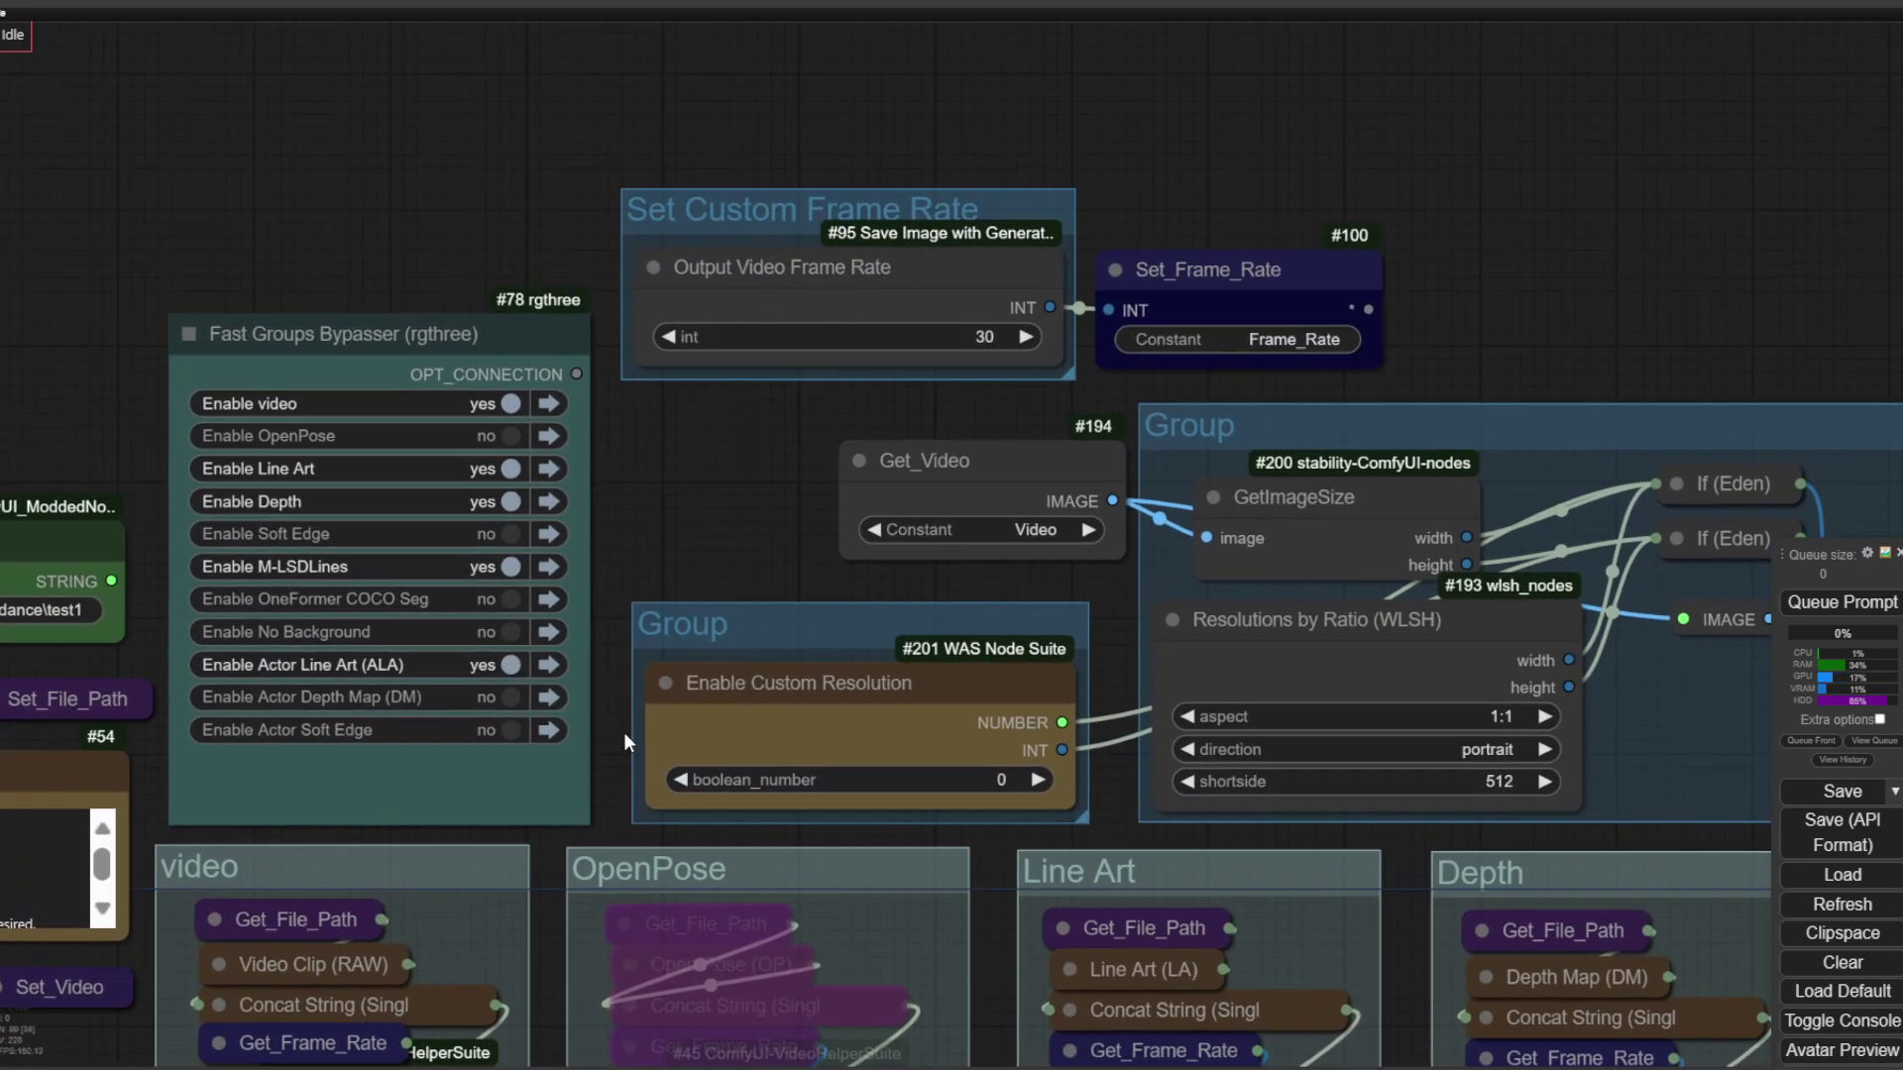
scroll(671, 587, "down", 4)
left_click_drag(669, 573, 848, 363)
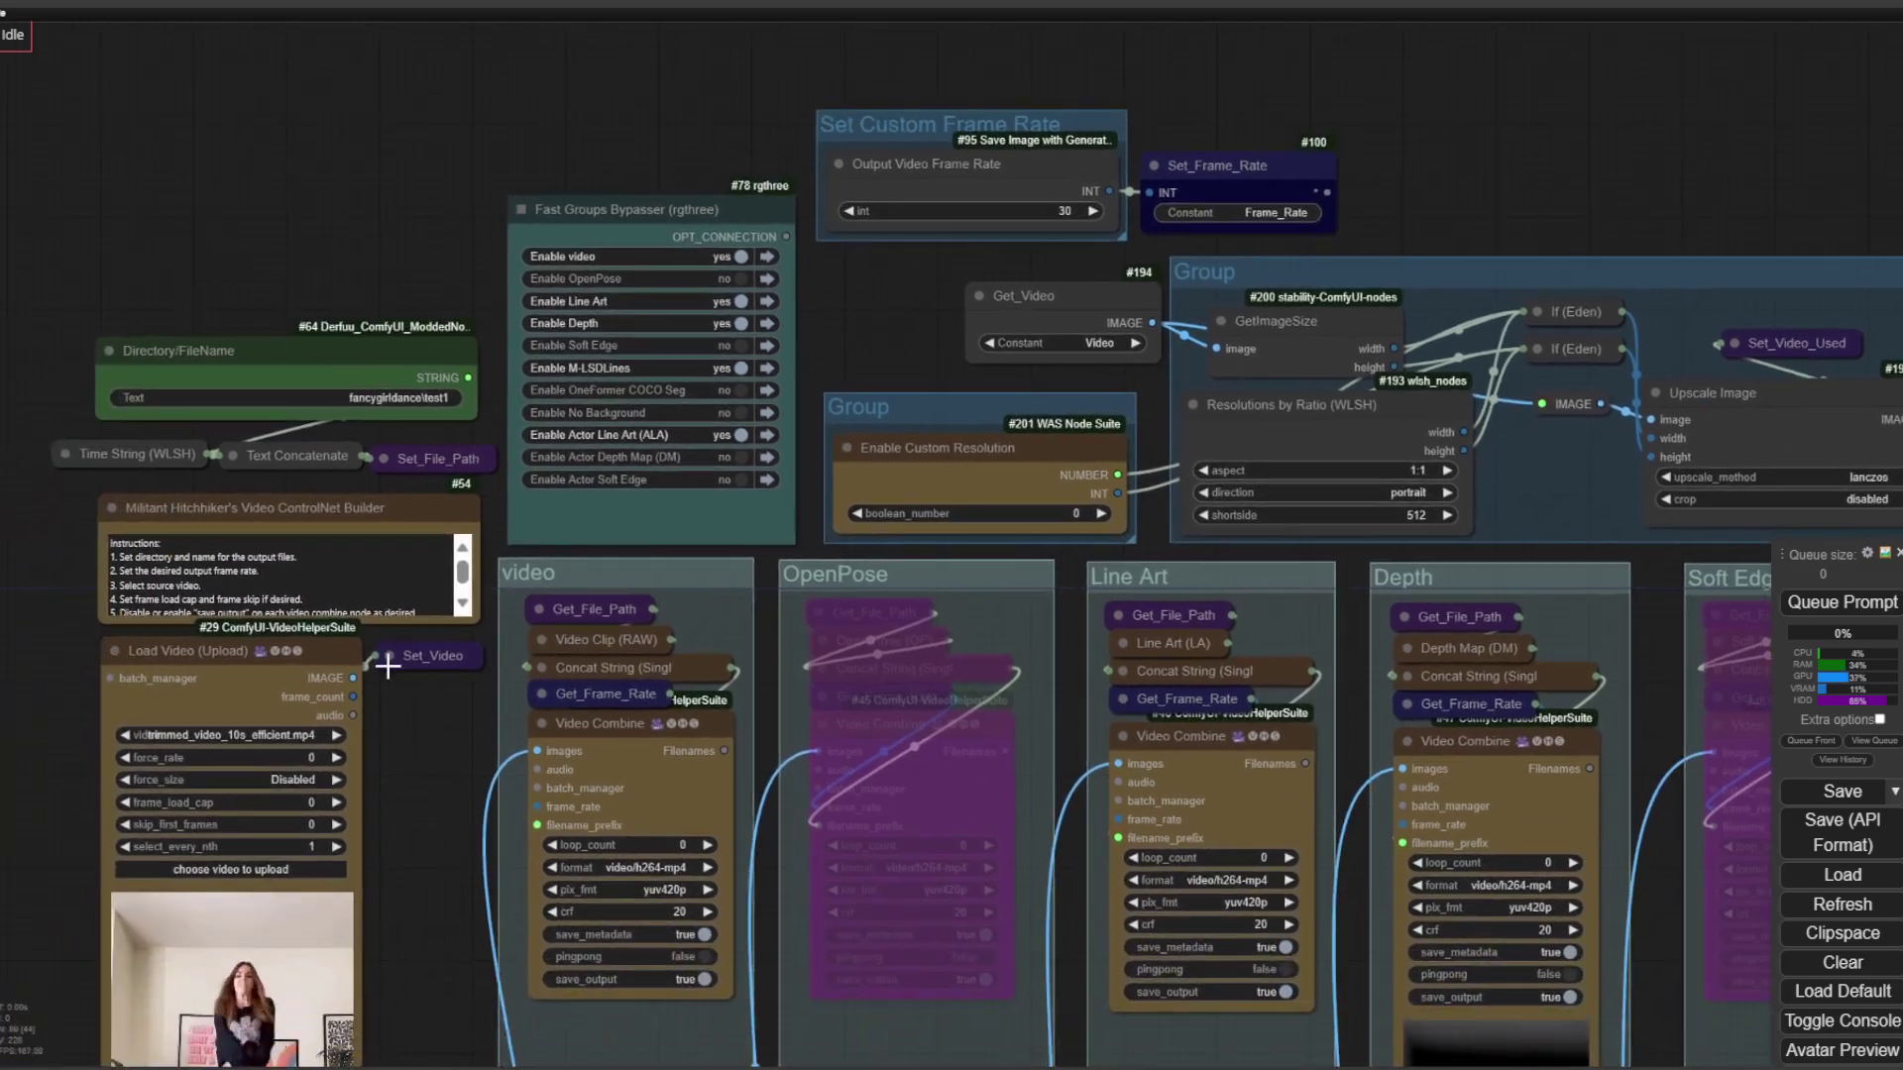
left_click(169, 655)
left_click_drag(426, 767, 360, 878)
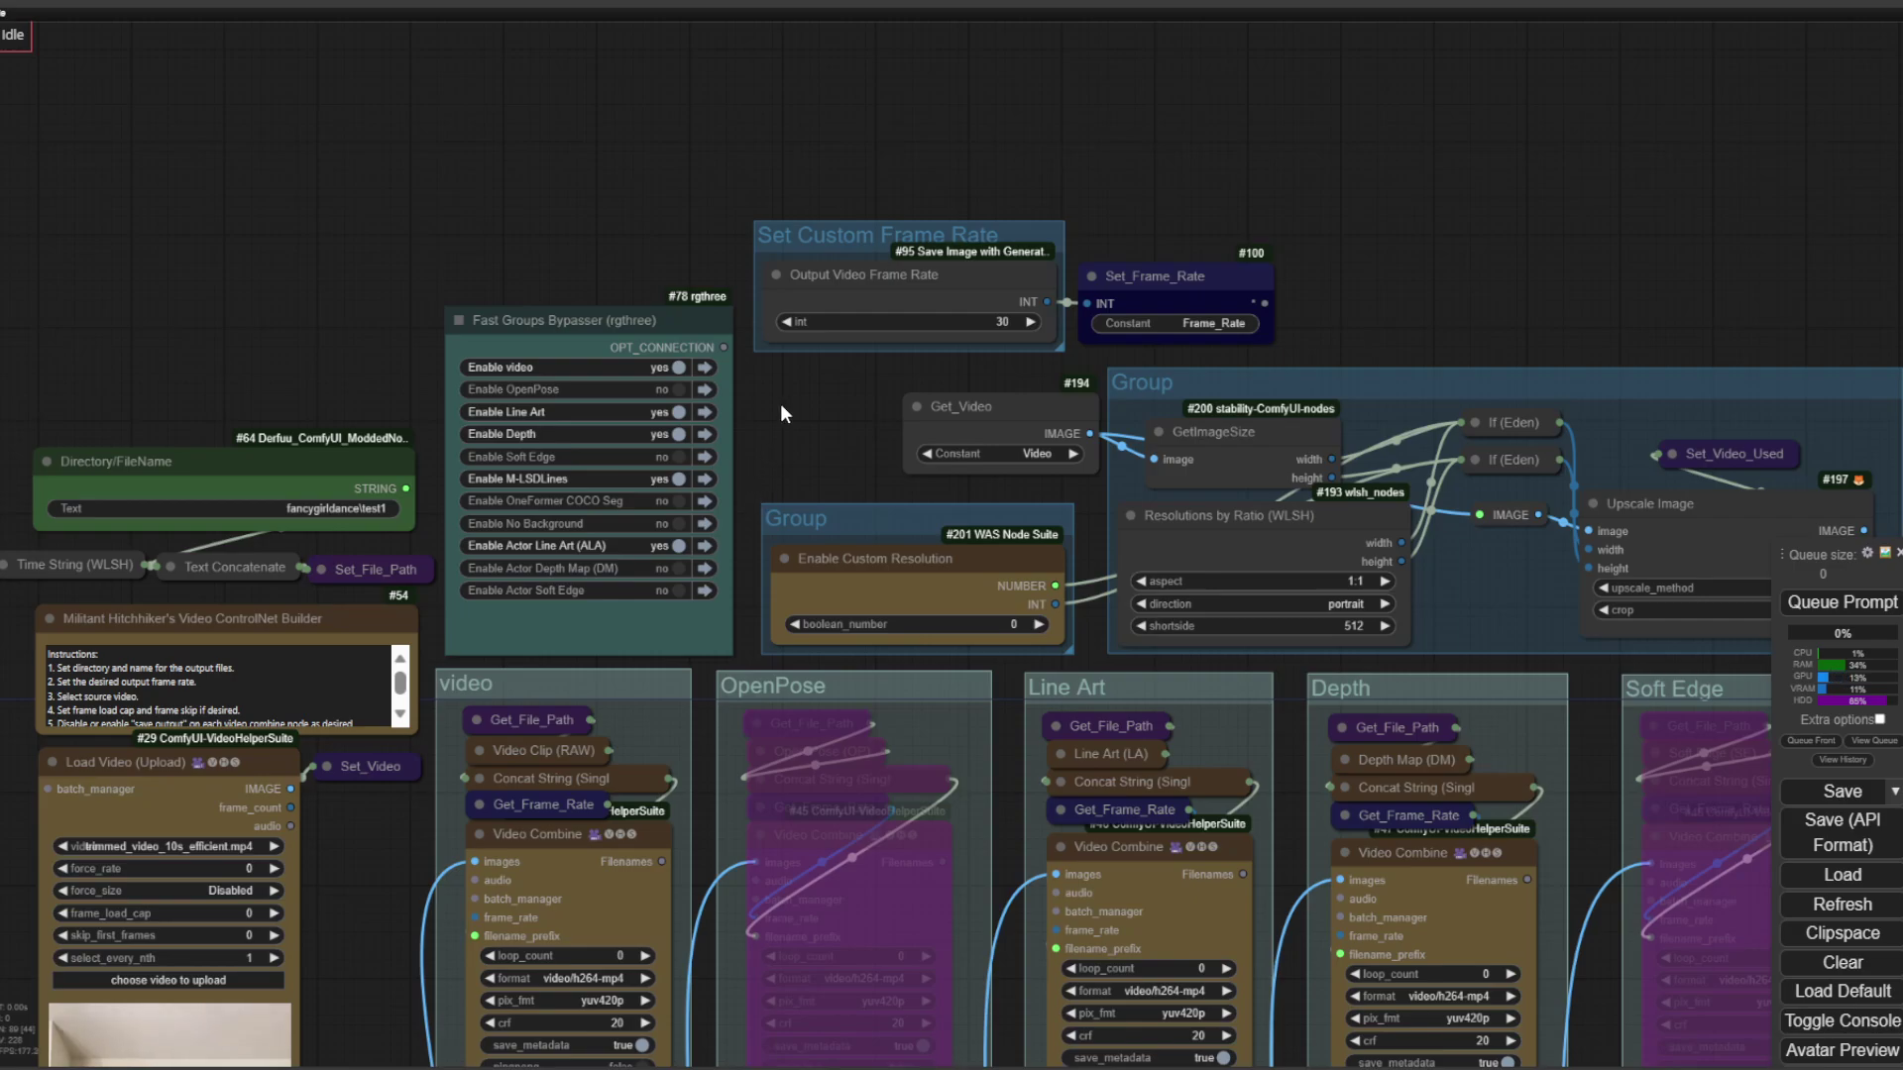
scroll(785, 419, "down", 1)
left_click_drag(785, 418, 780, 353)
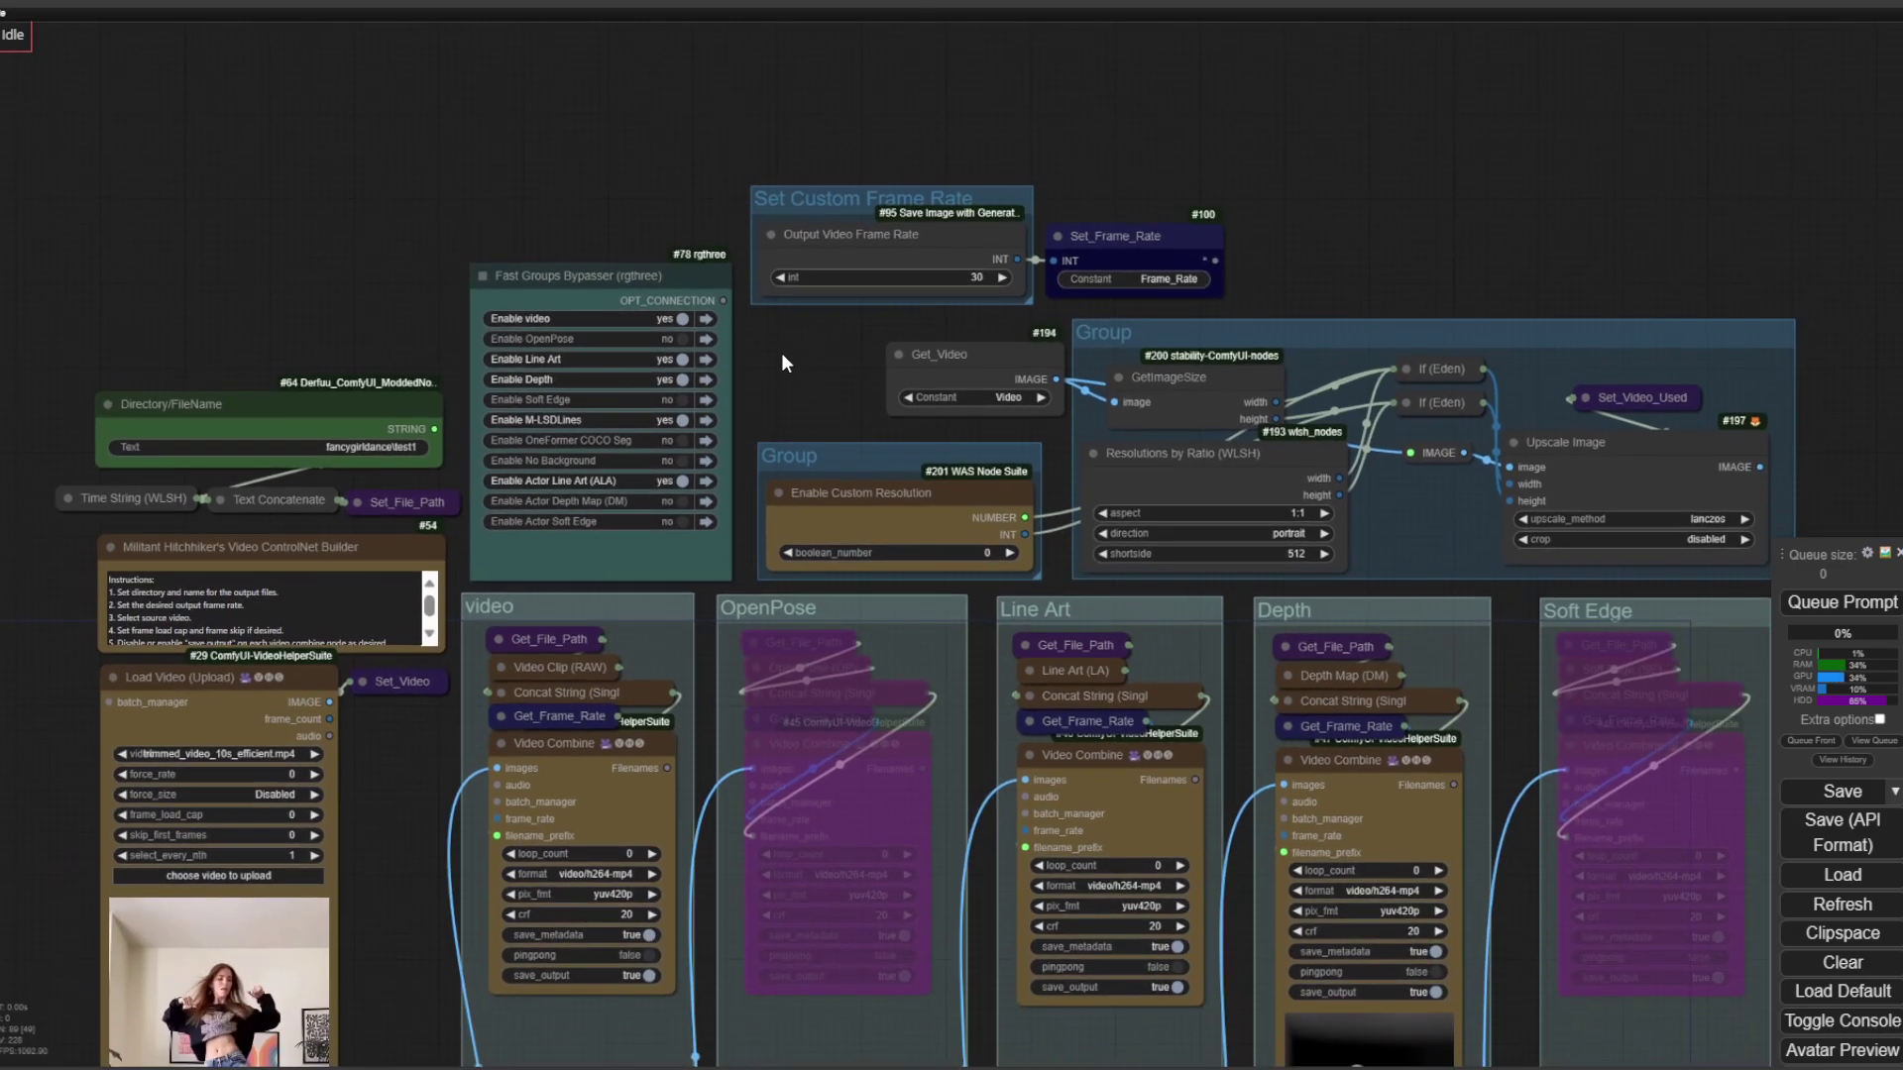
scroll(1445, 266, "down", 2)
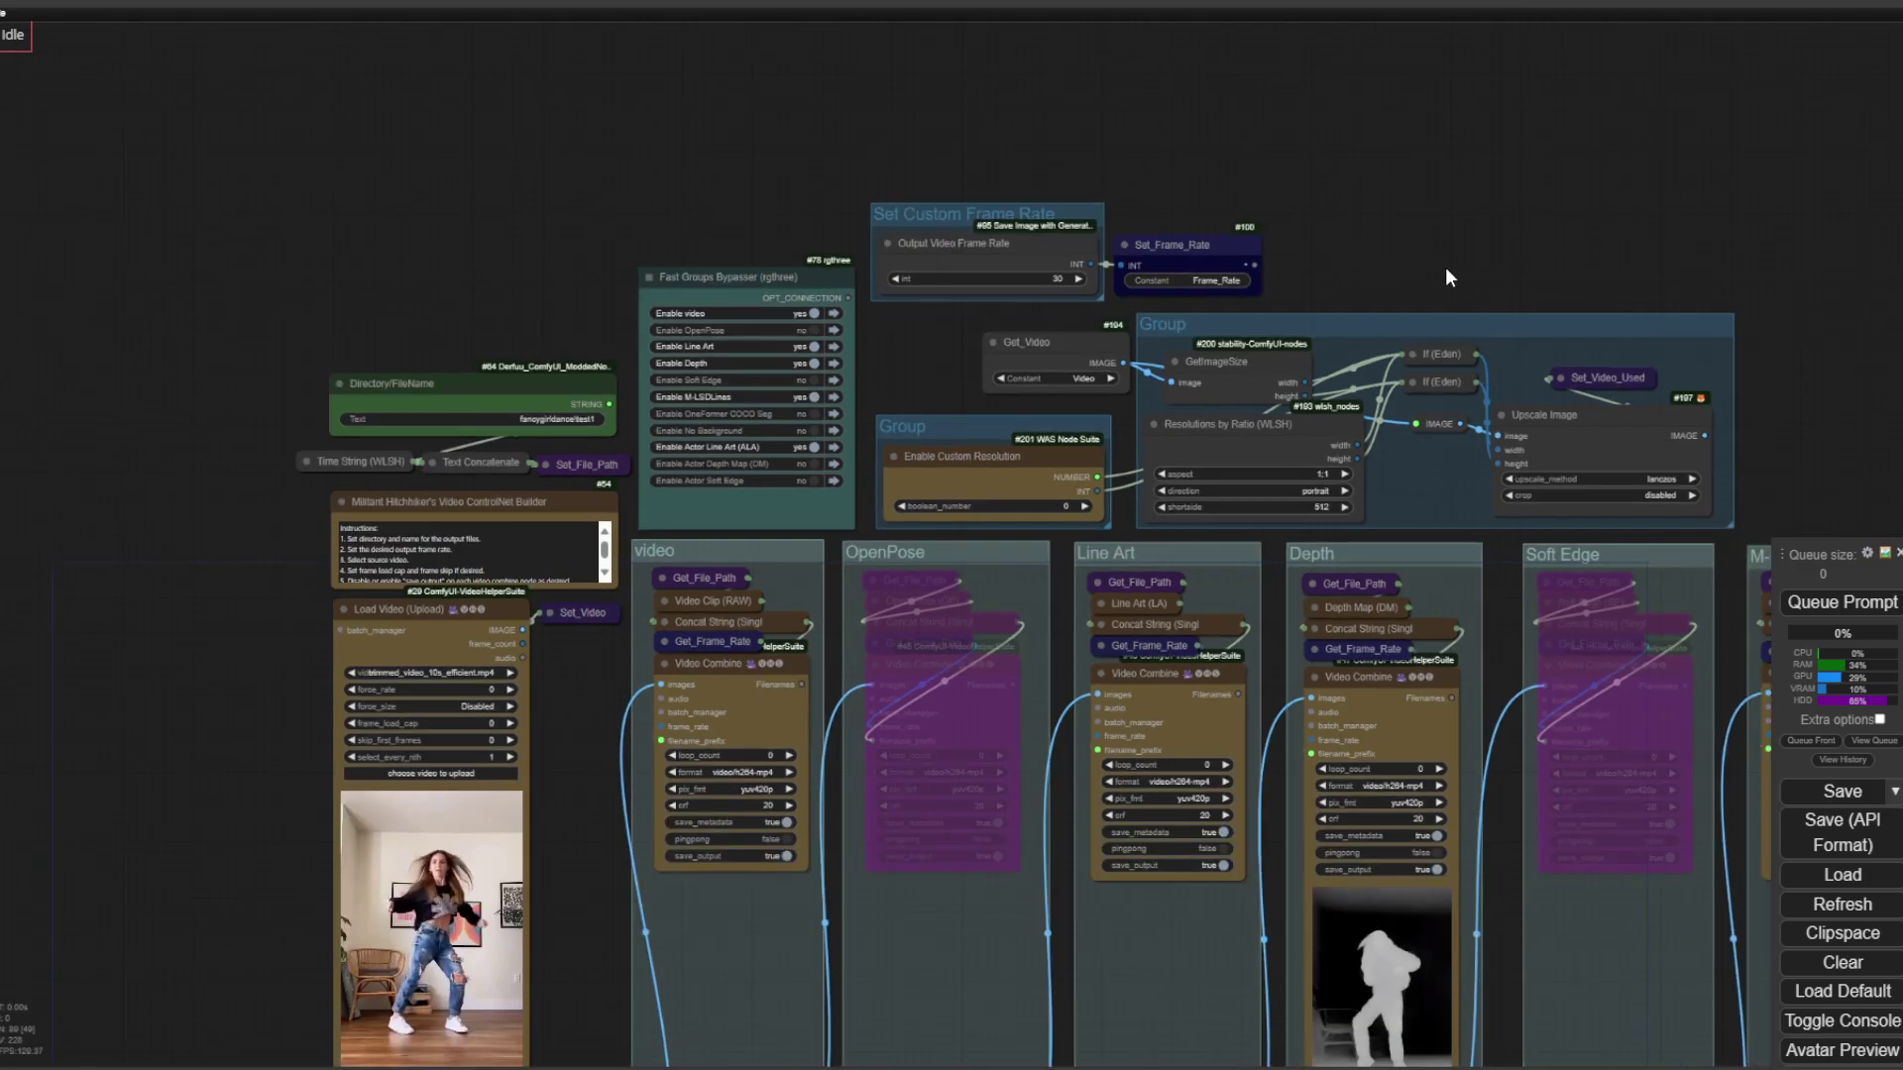
Examine how the video, OpenPose, Line Art, Depth, Soft Edge and M-LSDLines groups connect to the preprocessor row shared with the actor groups.
left_click_drag(1522, 325, 1399, 115)
left_click_drag(1638, 178, 1427, 4)
left_click_drag(1585, 880, 1513, 758)
scroll(1540, 692, "down", 1)
scroll(1574, 712, "down", 1)
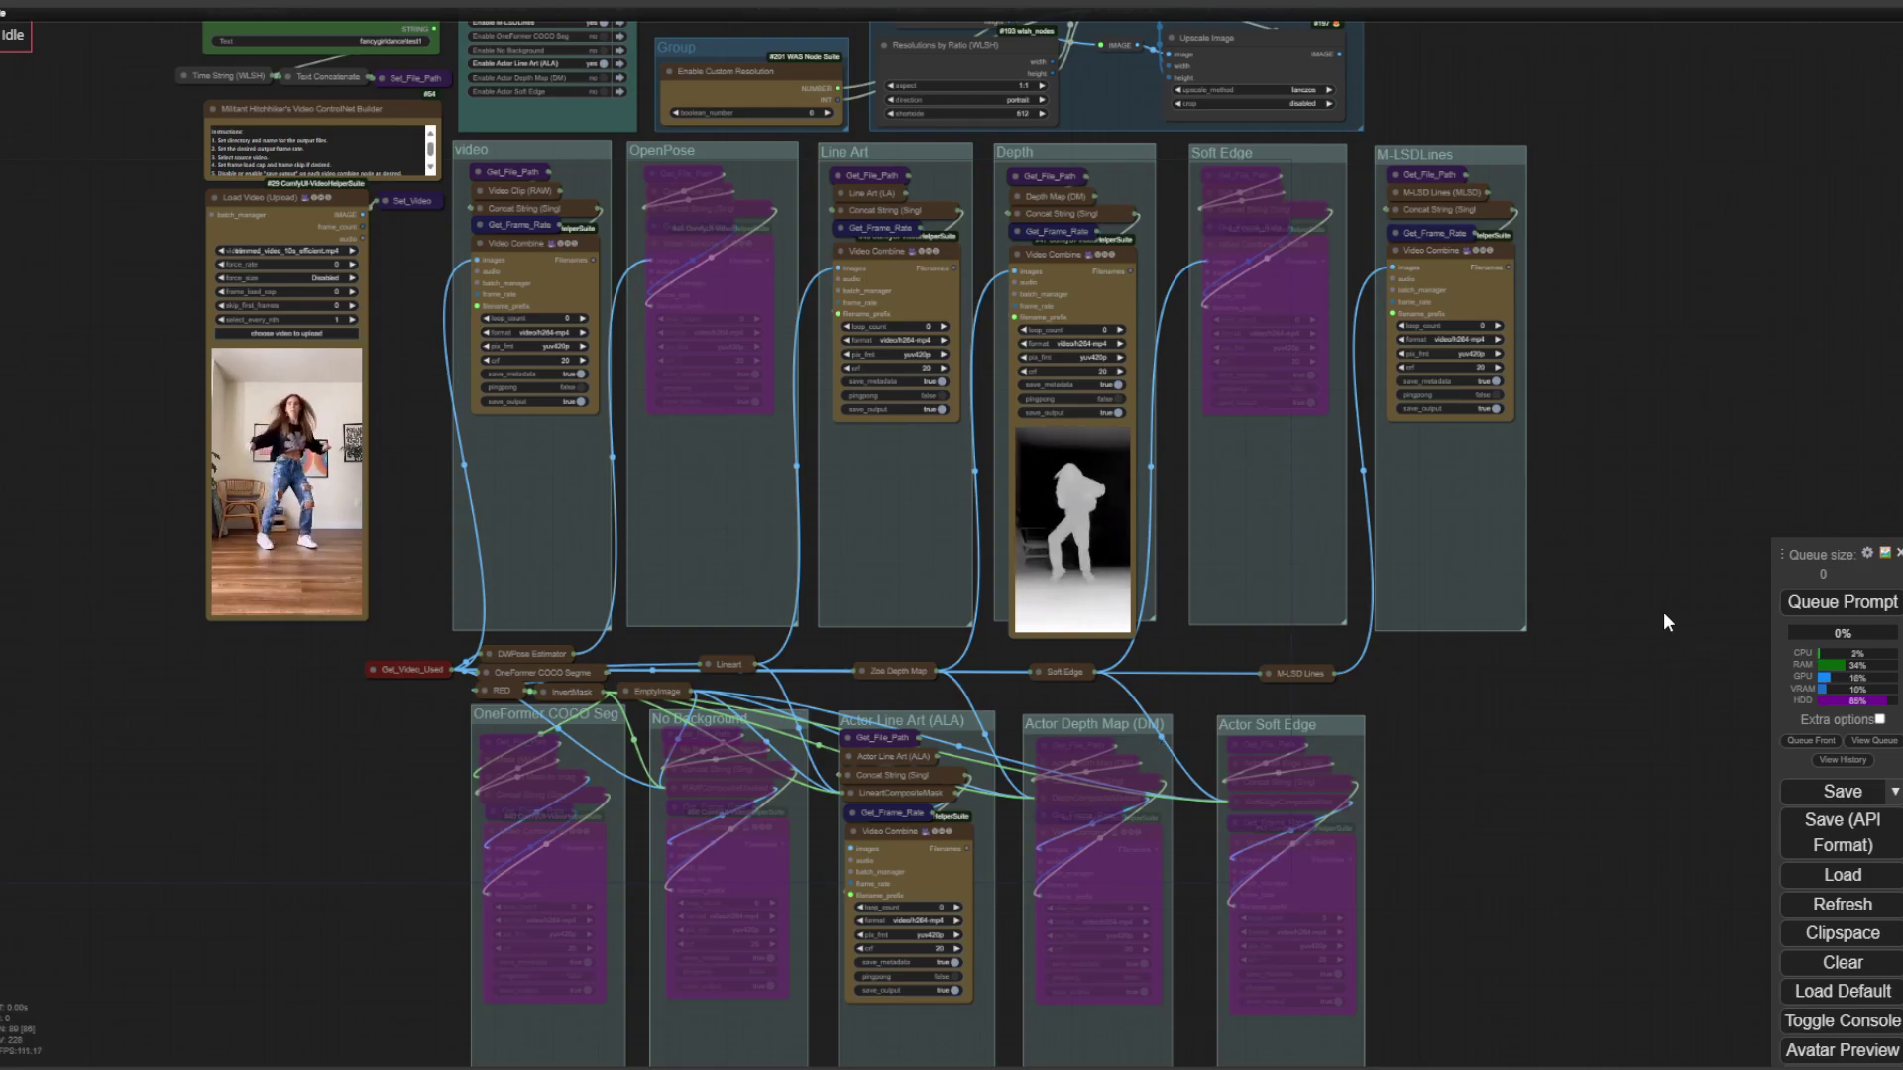
scroll(1665, 556, "down", 2)
left_click_drag(1578, 631, 1608, 784)
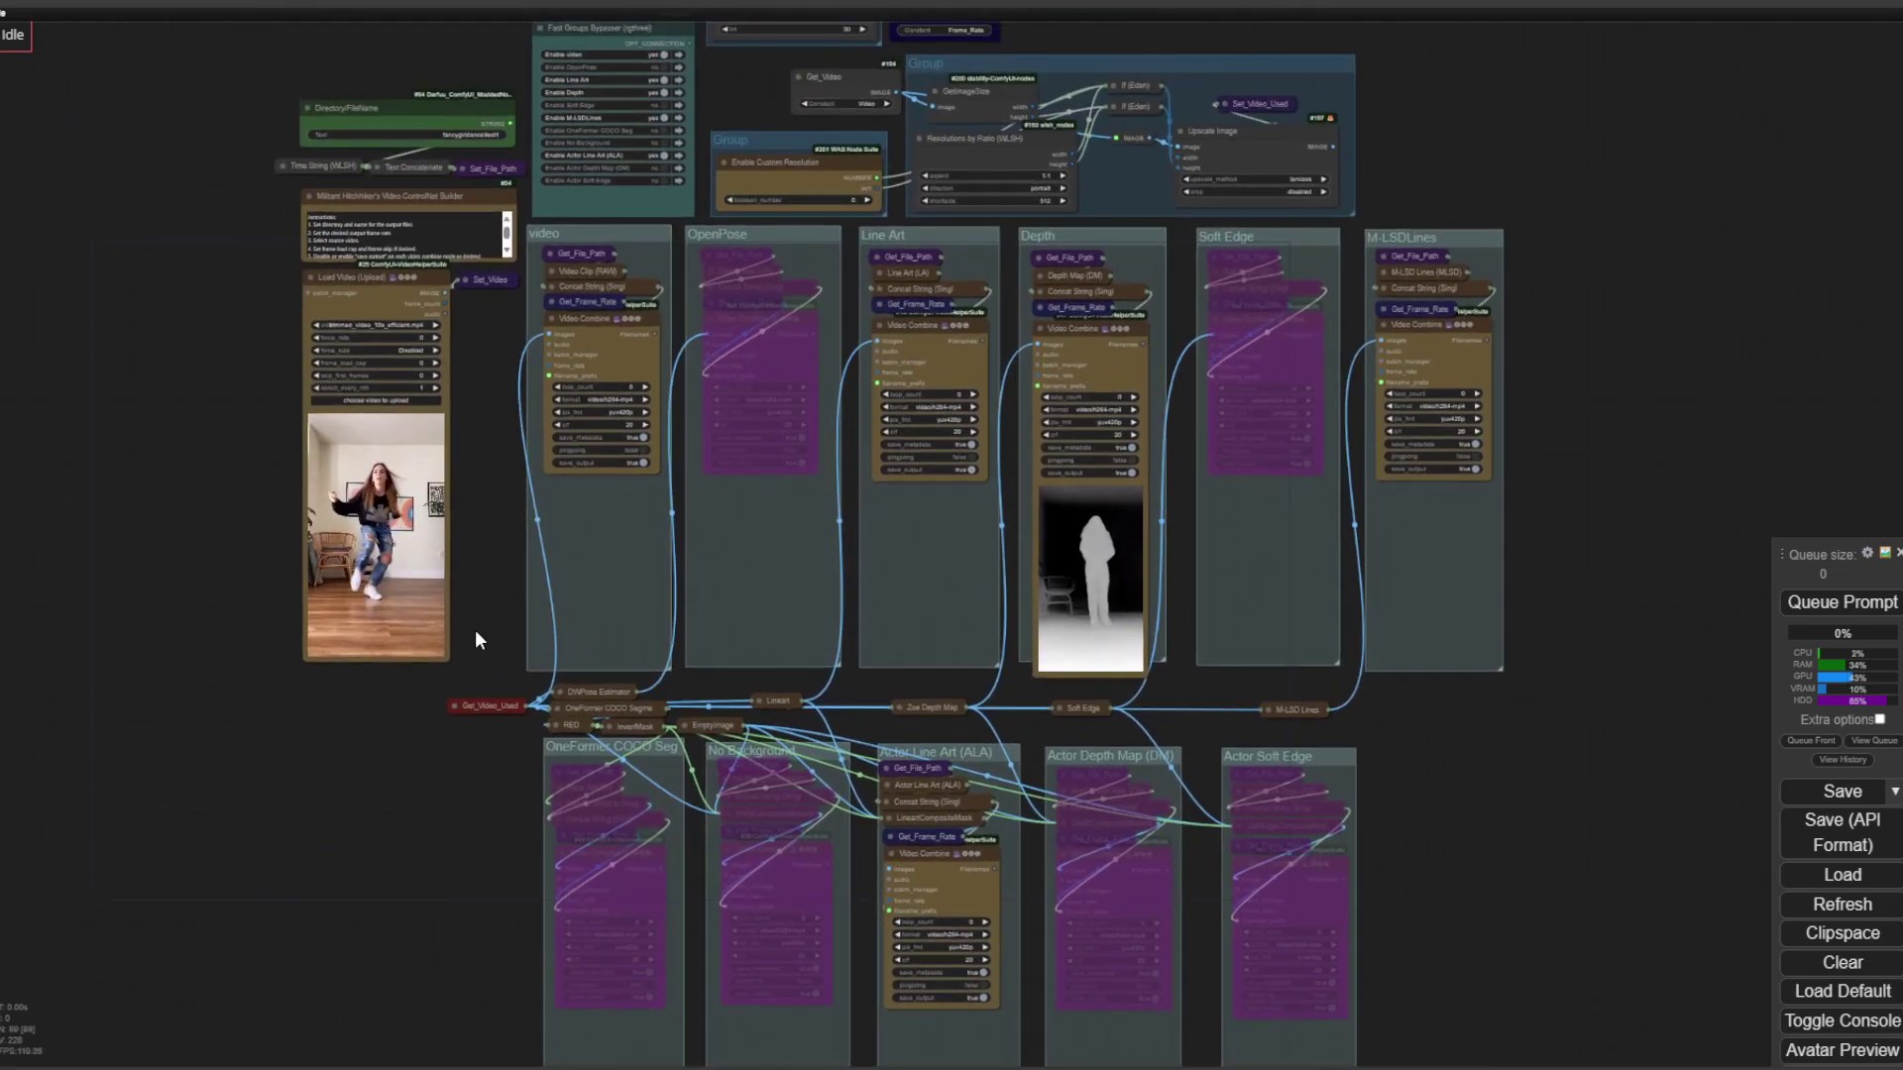
left_click_drag(229, 361, 97, 295)
scroll(248, 485, "up", 2)
left_click_drag(216, 823, 201, 649)
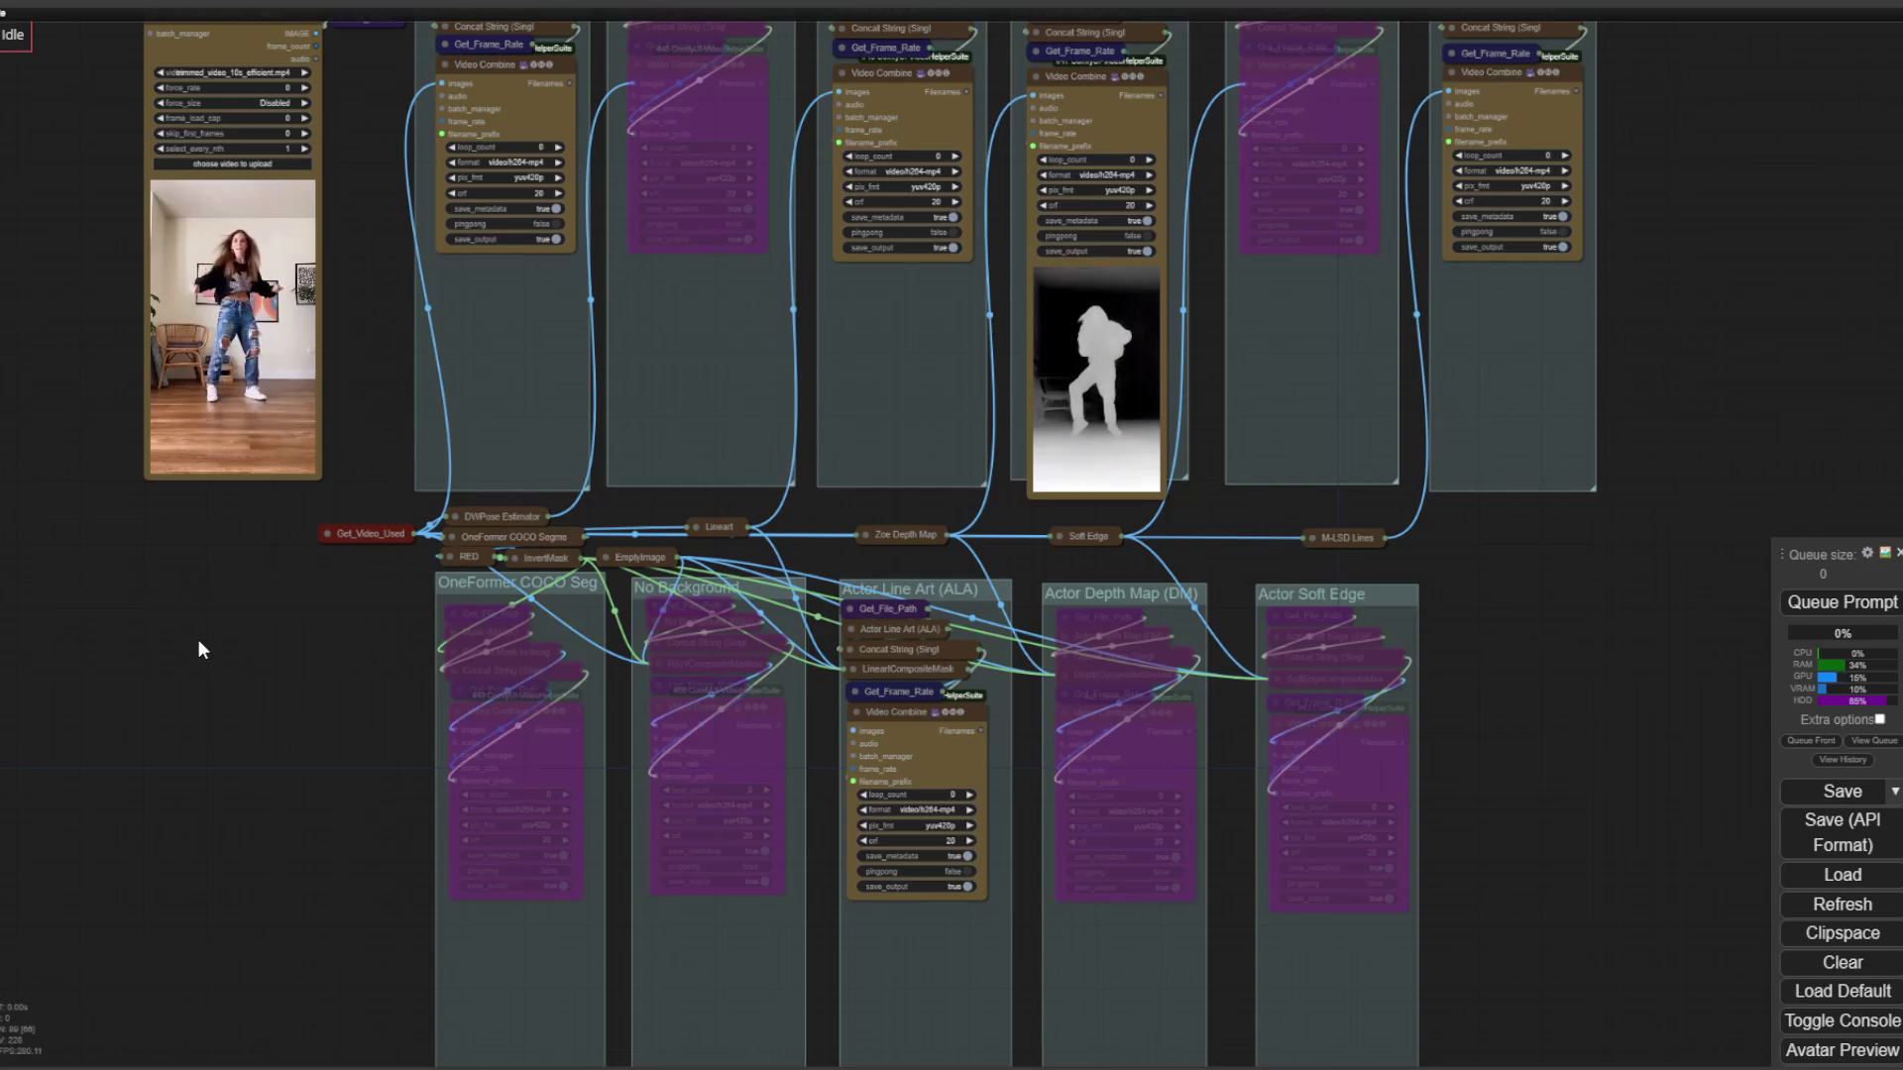
left_click_drag(290, 552, 270, 670)
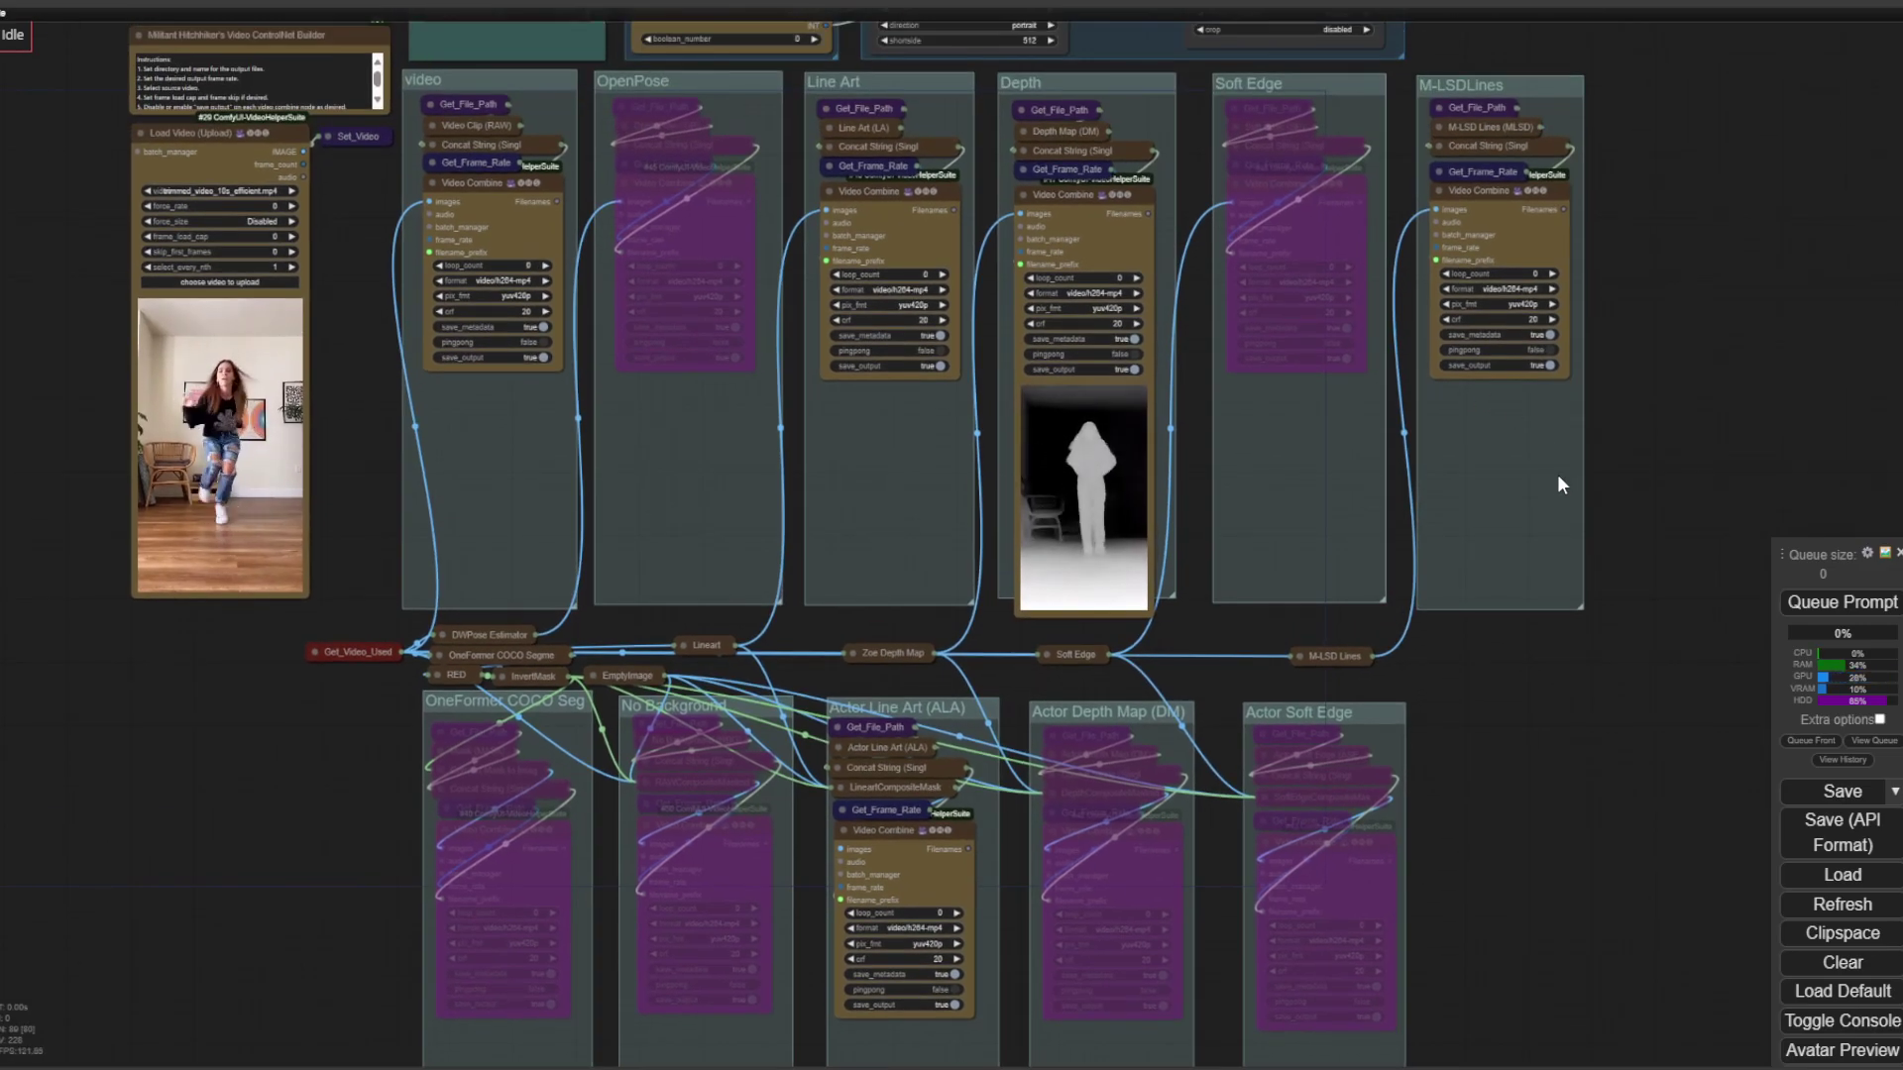
left_click_drag(1733, 425, 1673, 539)
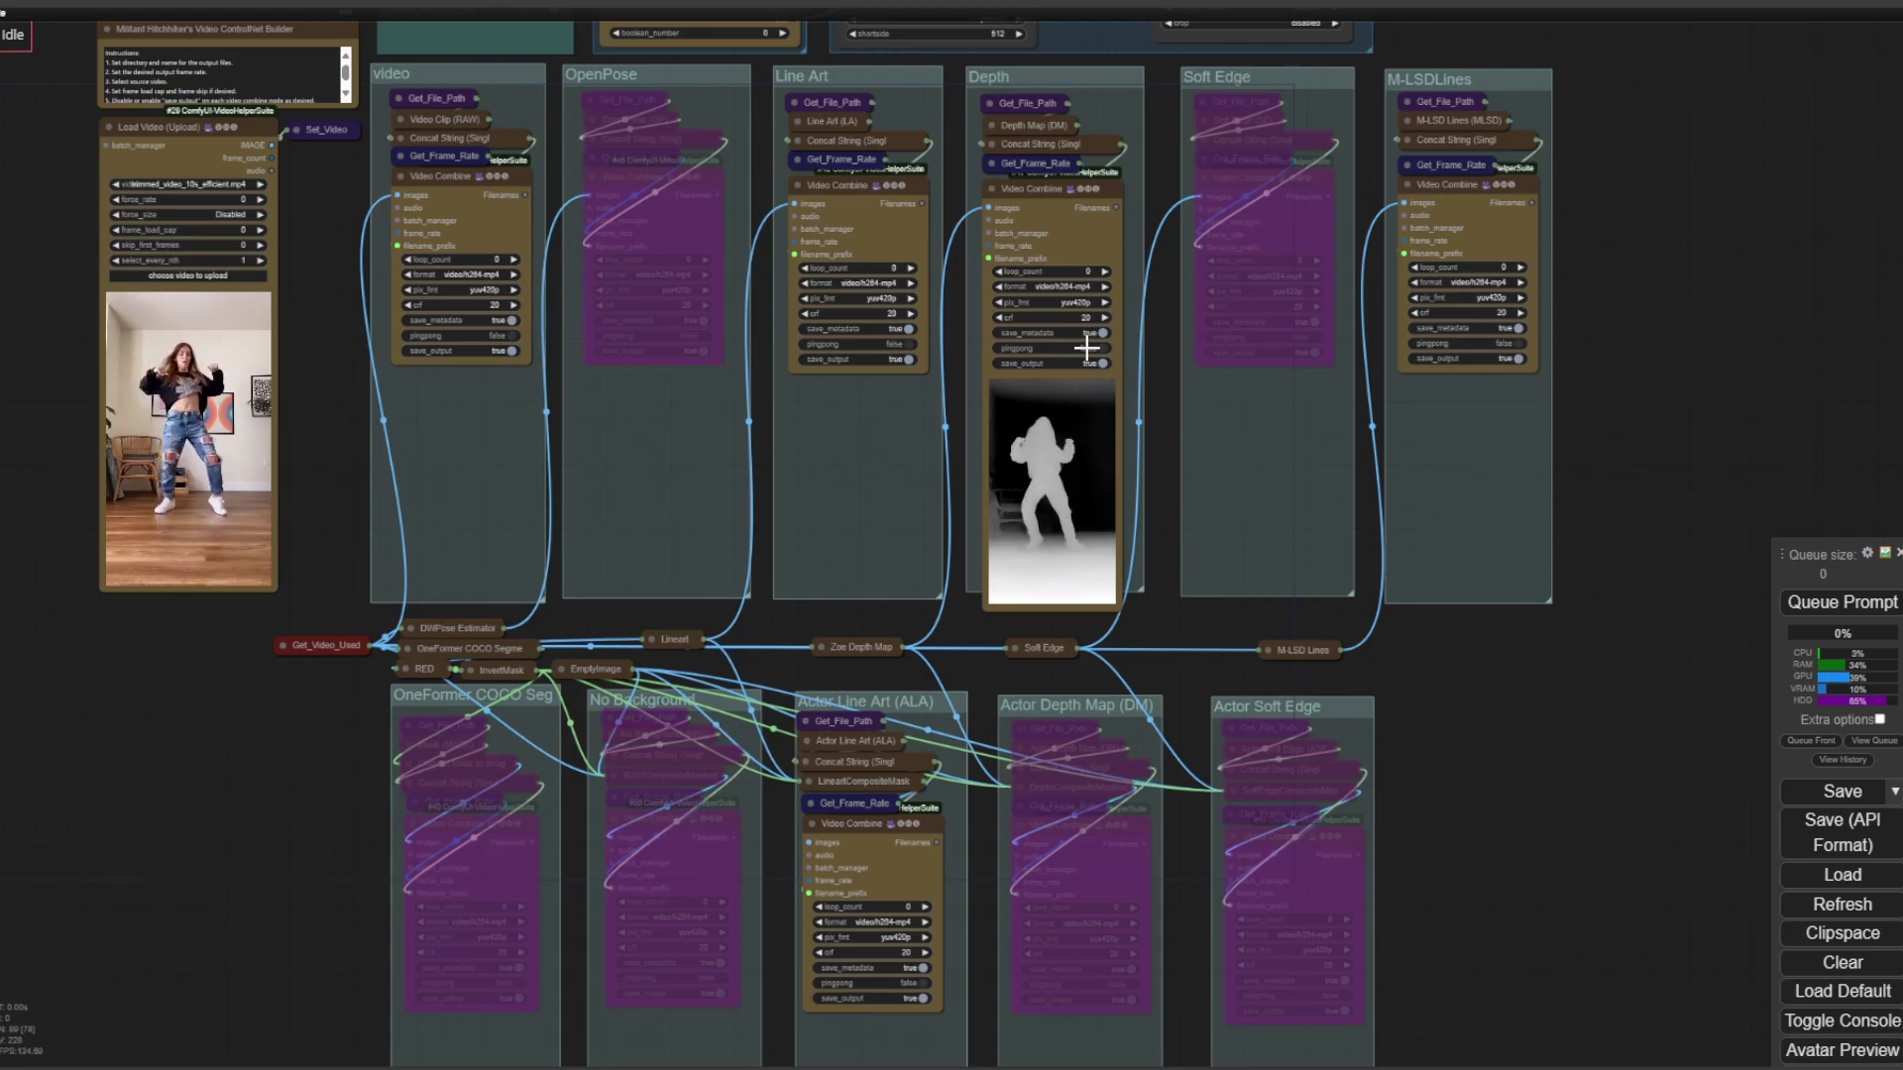
left_click_drag(1607, 399, 1523, 206)
left_click_drag(1525, 425, 1504, 637)
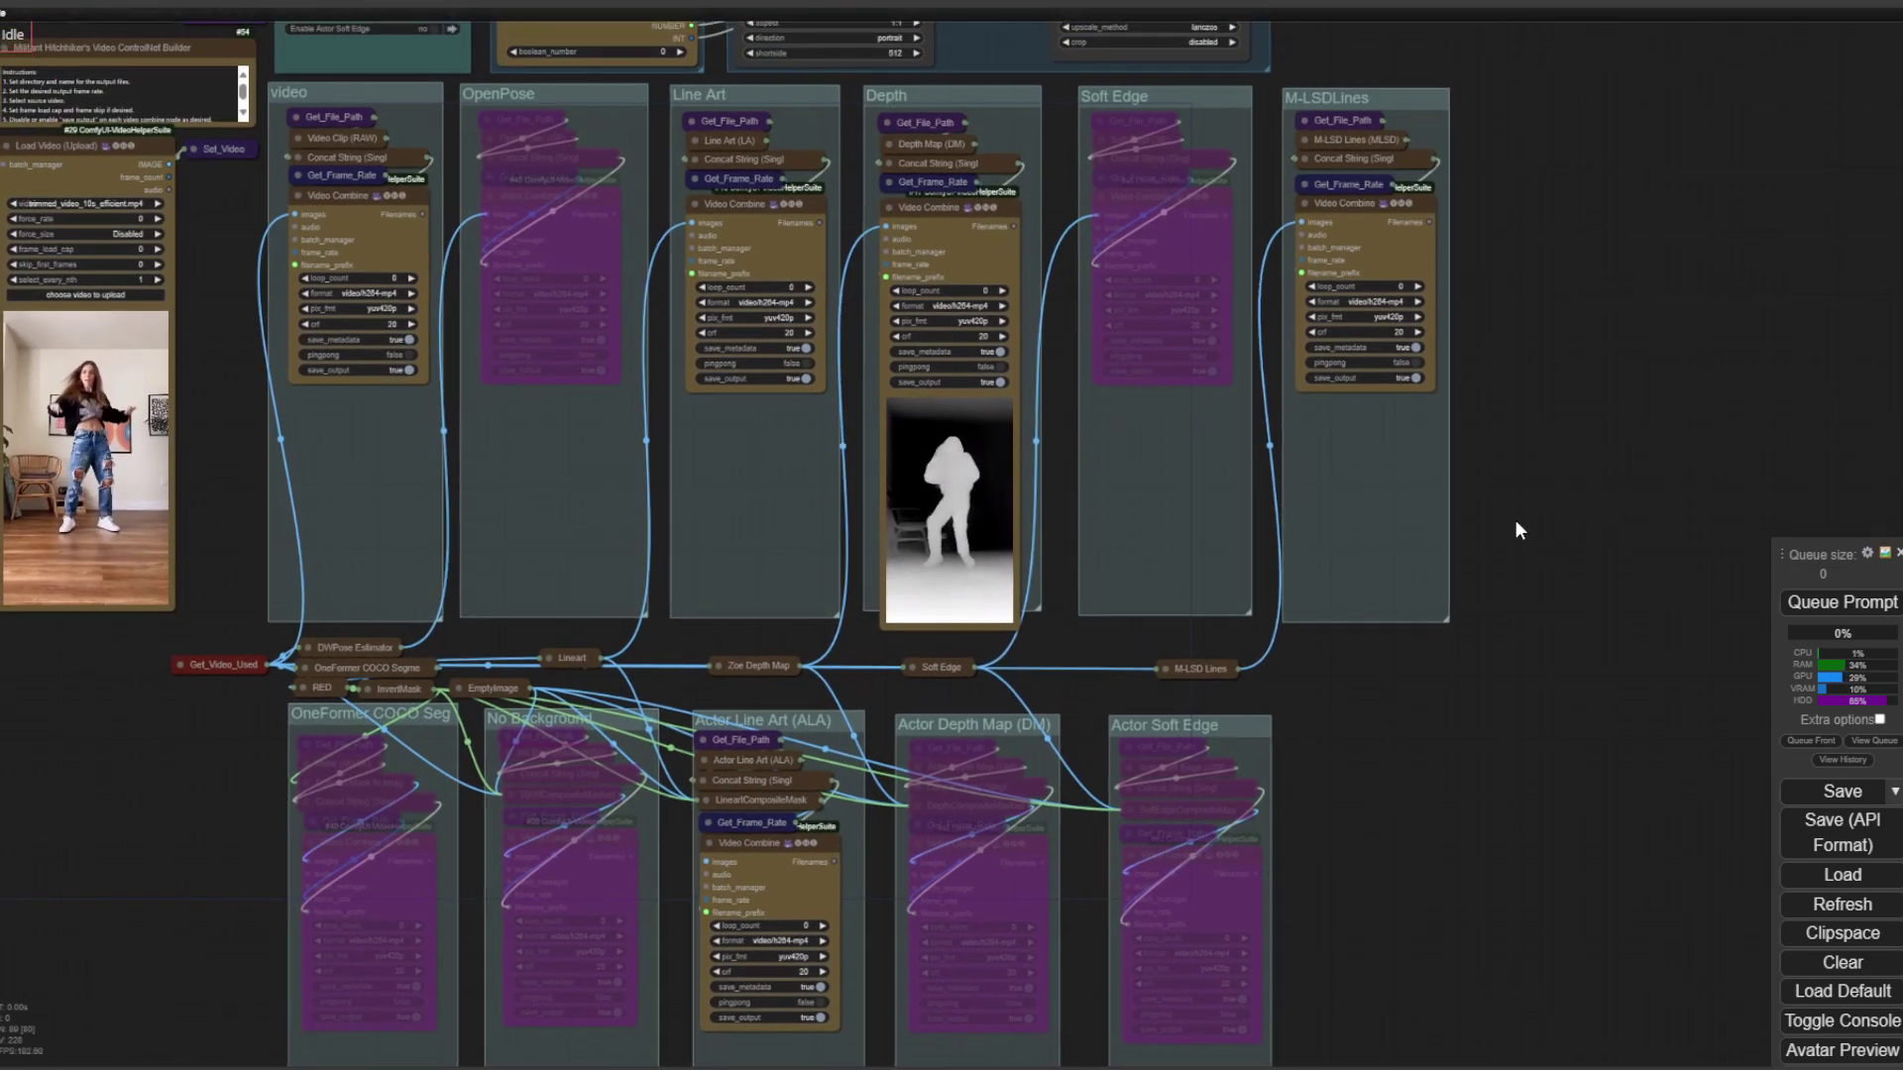
left_click_drag(1514, 519, 1528, 319)
Trace the links from the Get_Video_Used node through the shared preprocessor nodes to the output groups.
scroll(1558, 572, "up", 12)
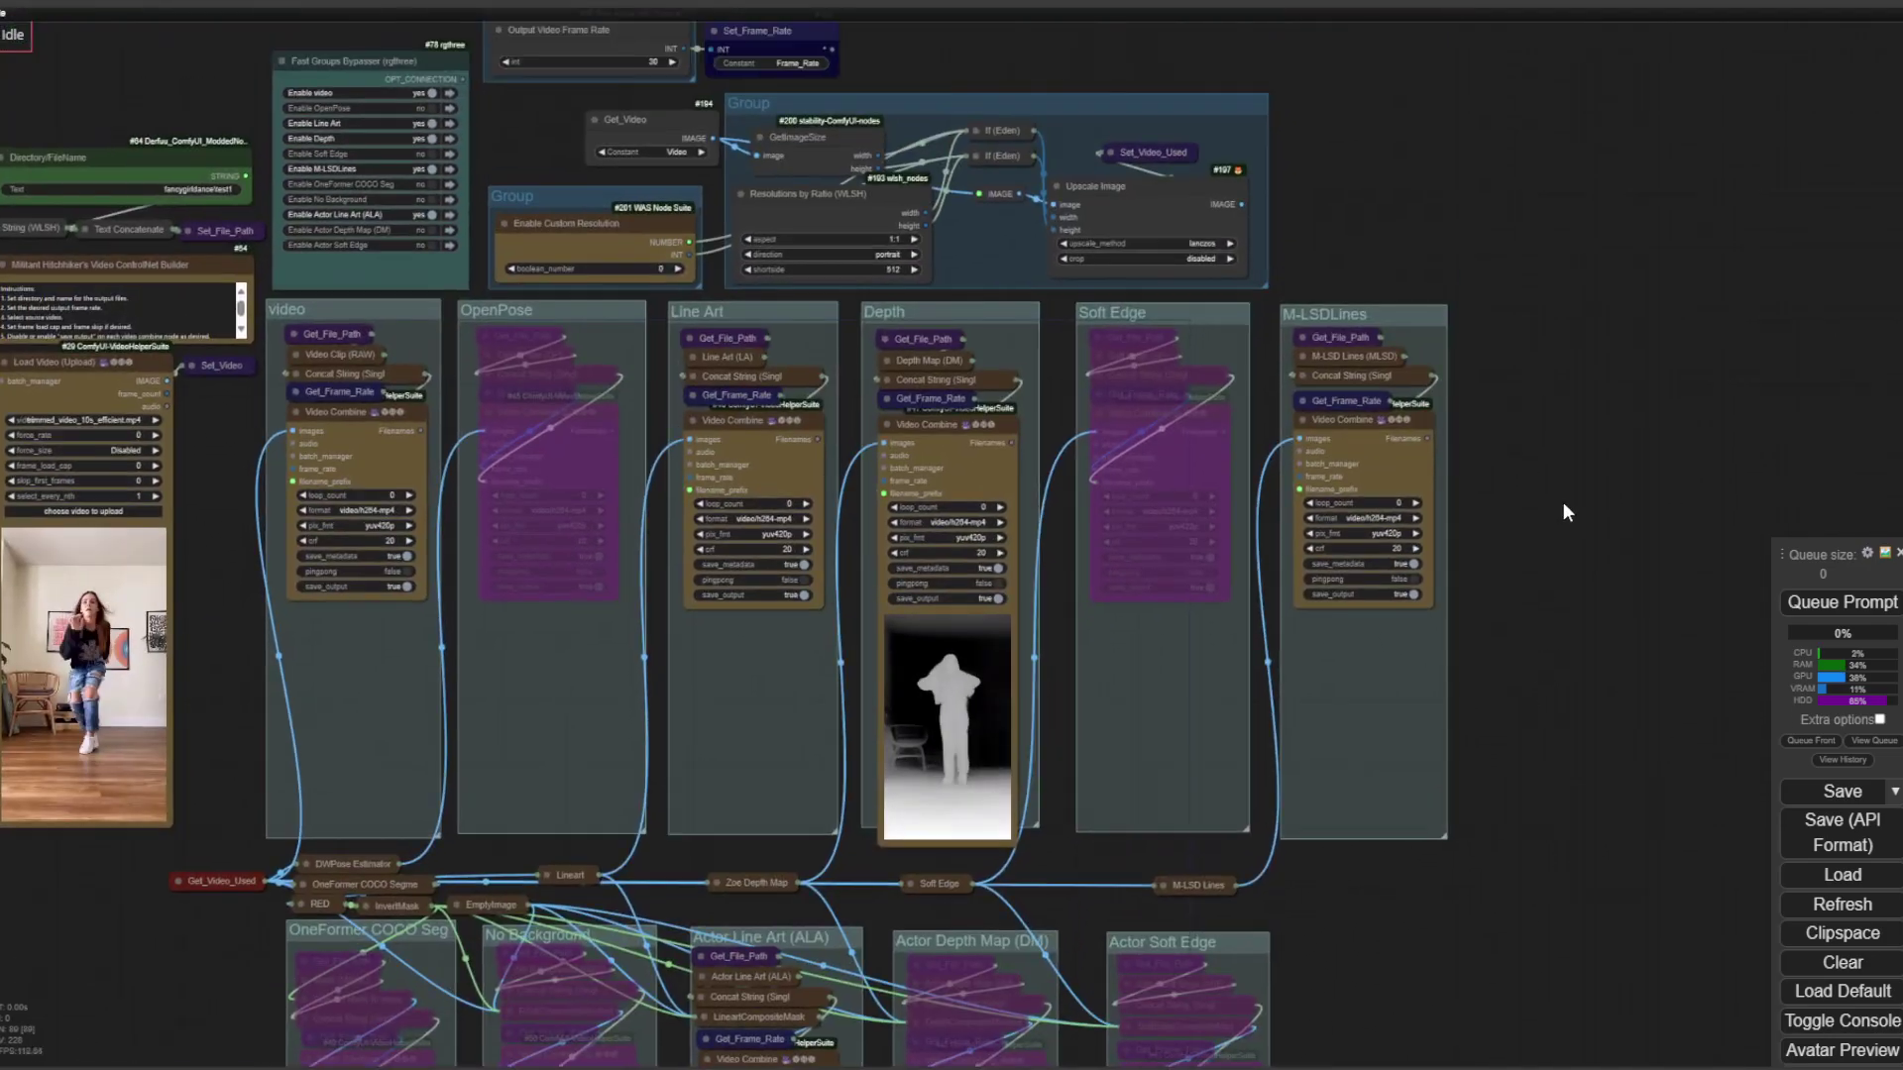
scroll(339, 598, "down", 2)
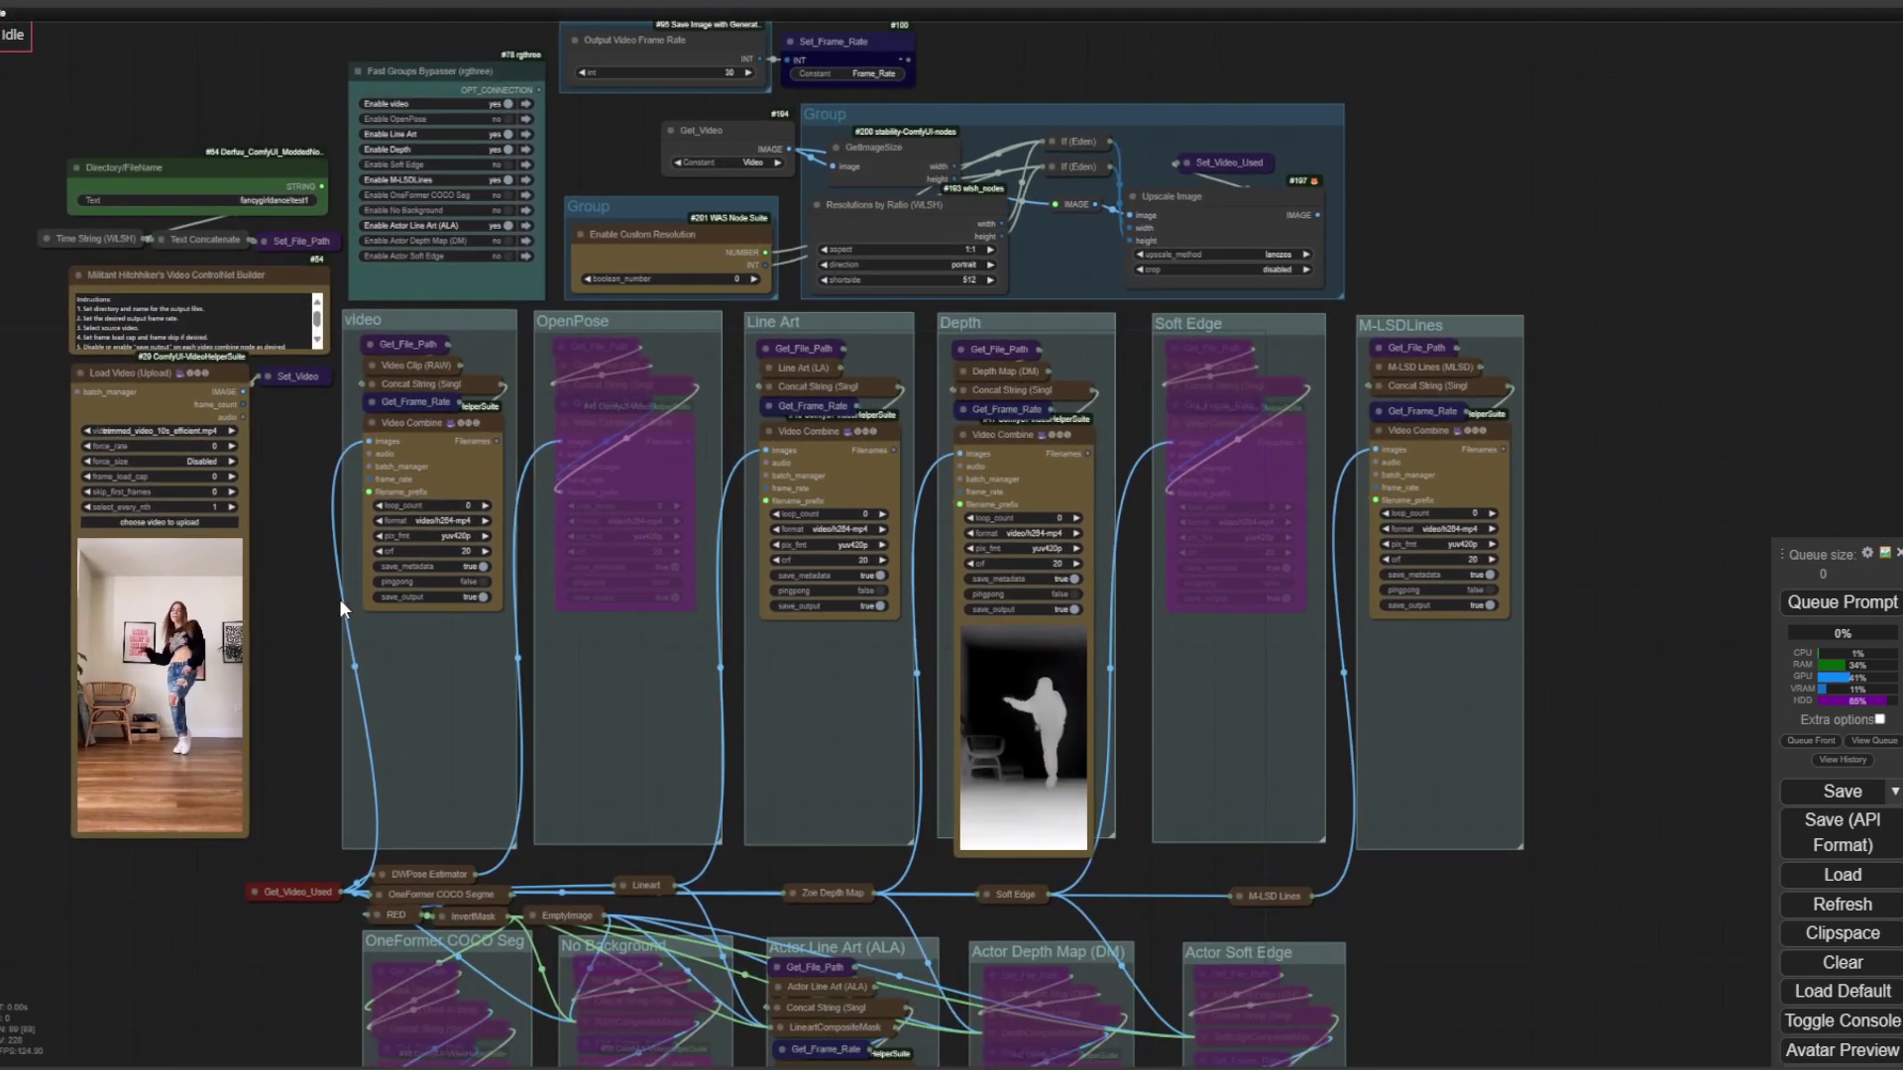
left_click_drag(283, 658, 451, 892)
scroll(451, 892, "up", 5)
left_click_drag(451, 892, 297, 363)
scroll(628, 991, "down", 1)
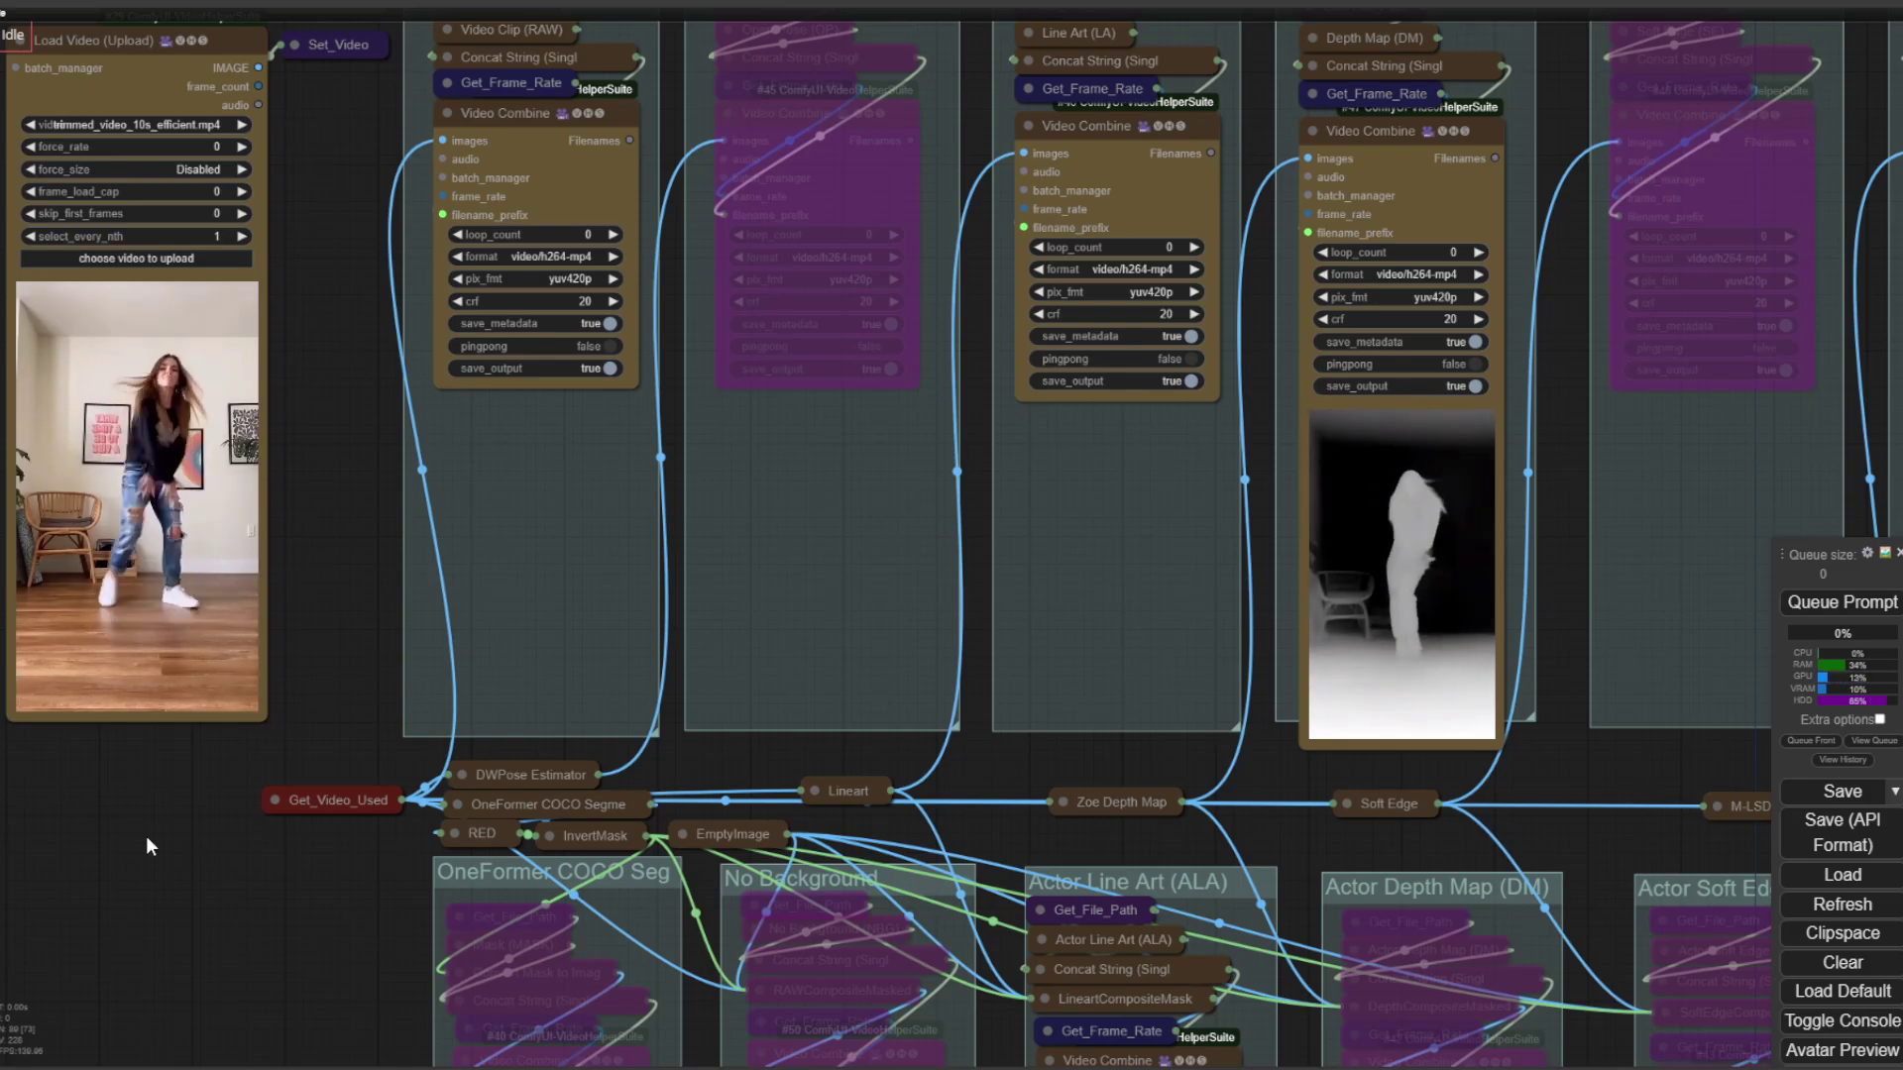
scroll(236, 372, "down", 3)
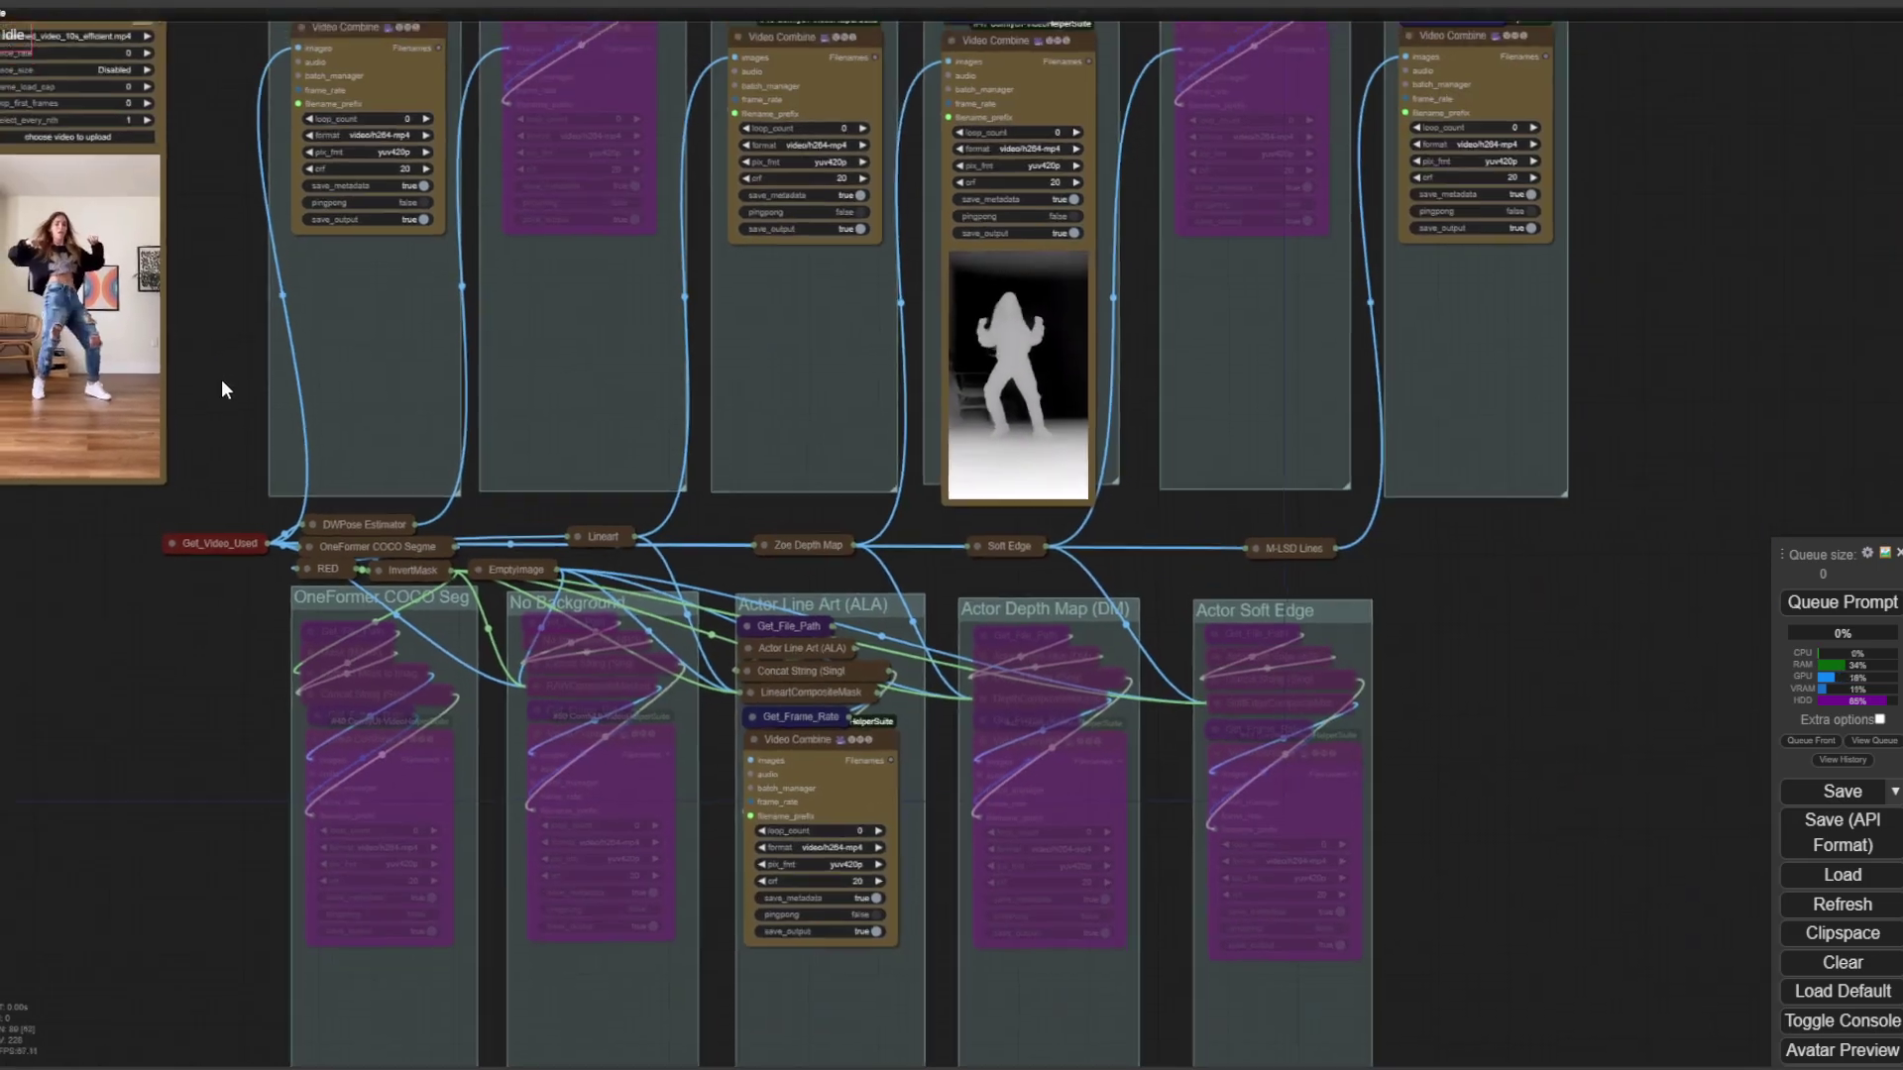
scroll(260, 438, "down", 2)
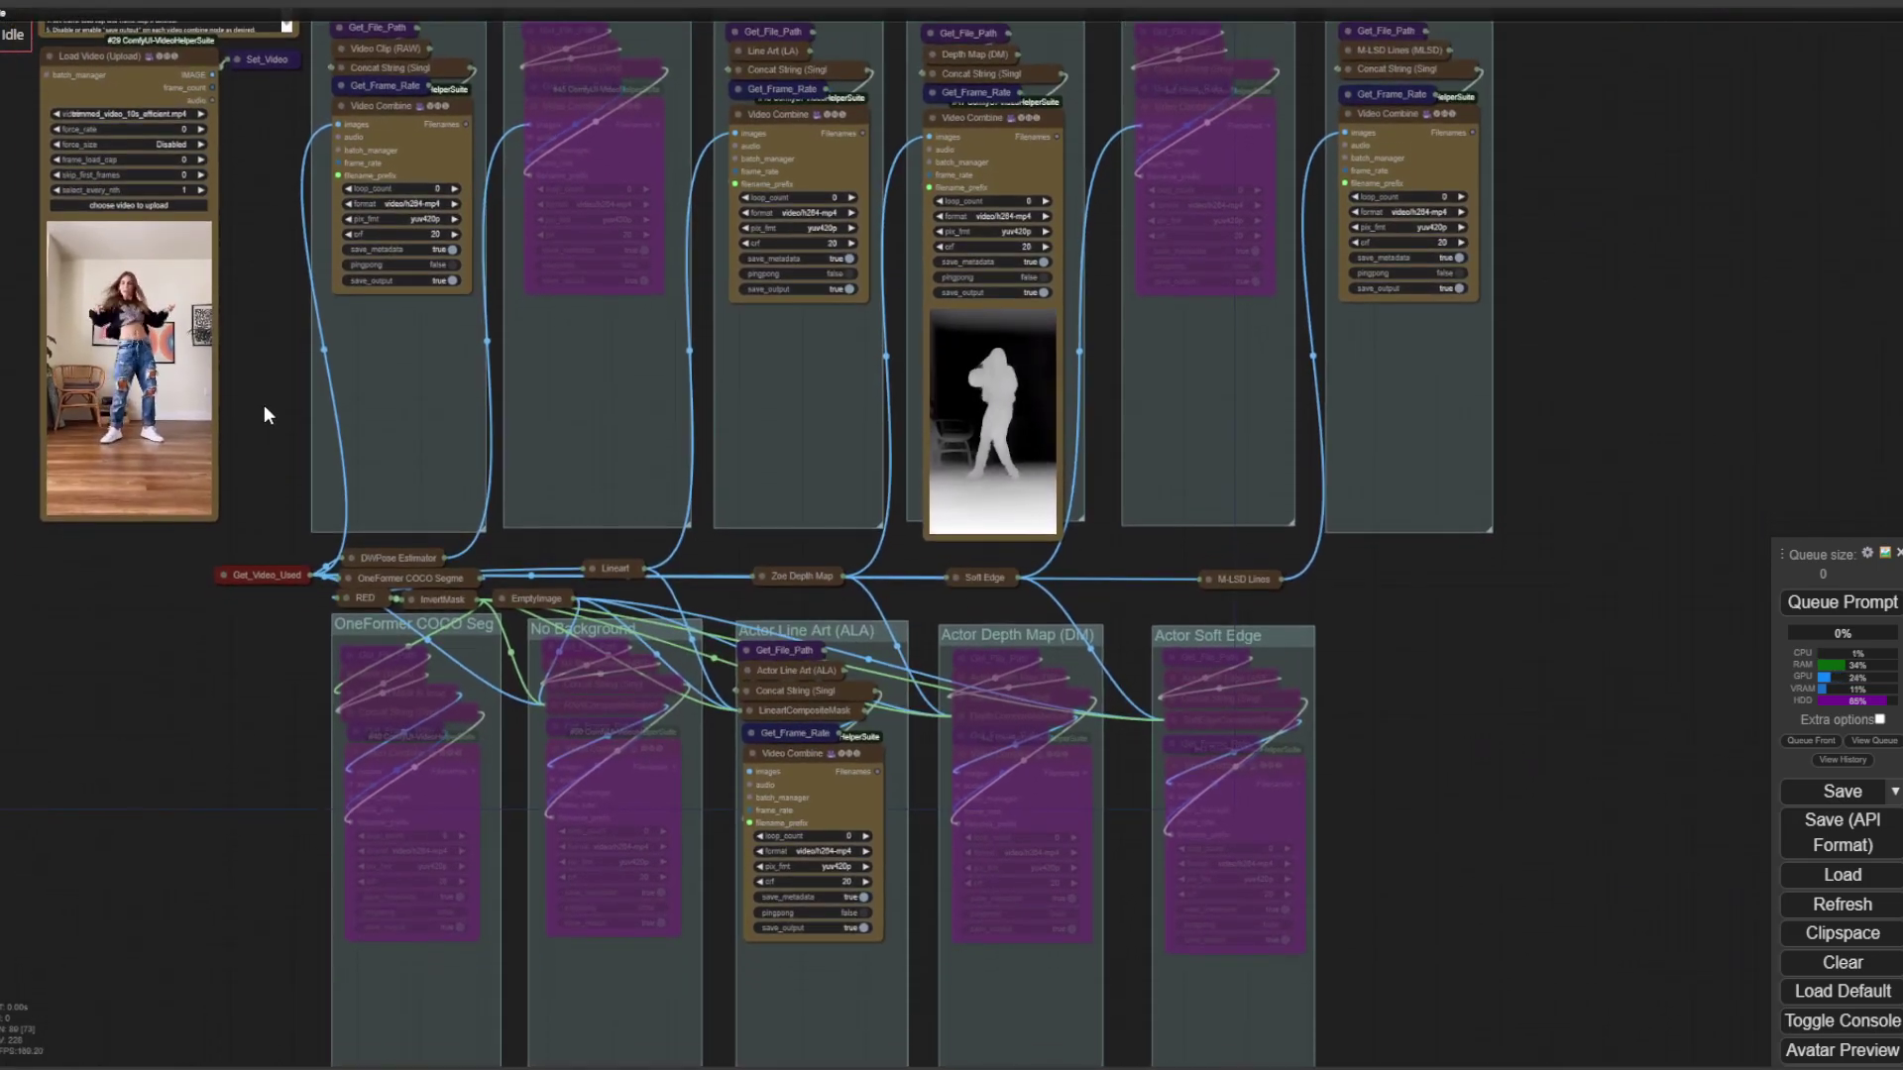
left_click_drag(1595, 473, 1626, 682)
scroll(1621, 687, "down", 1)
left_click_drag(1591, 745, 1576, 790)
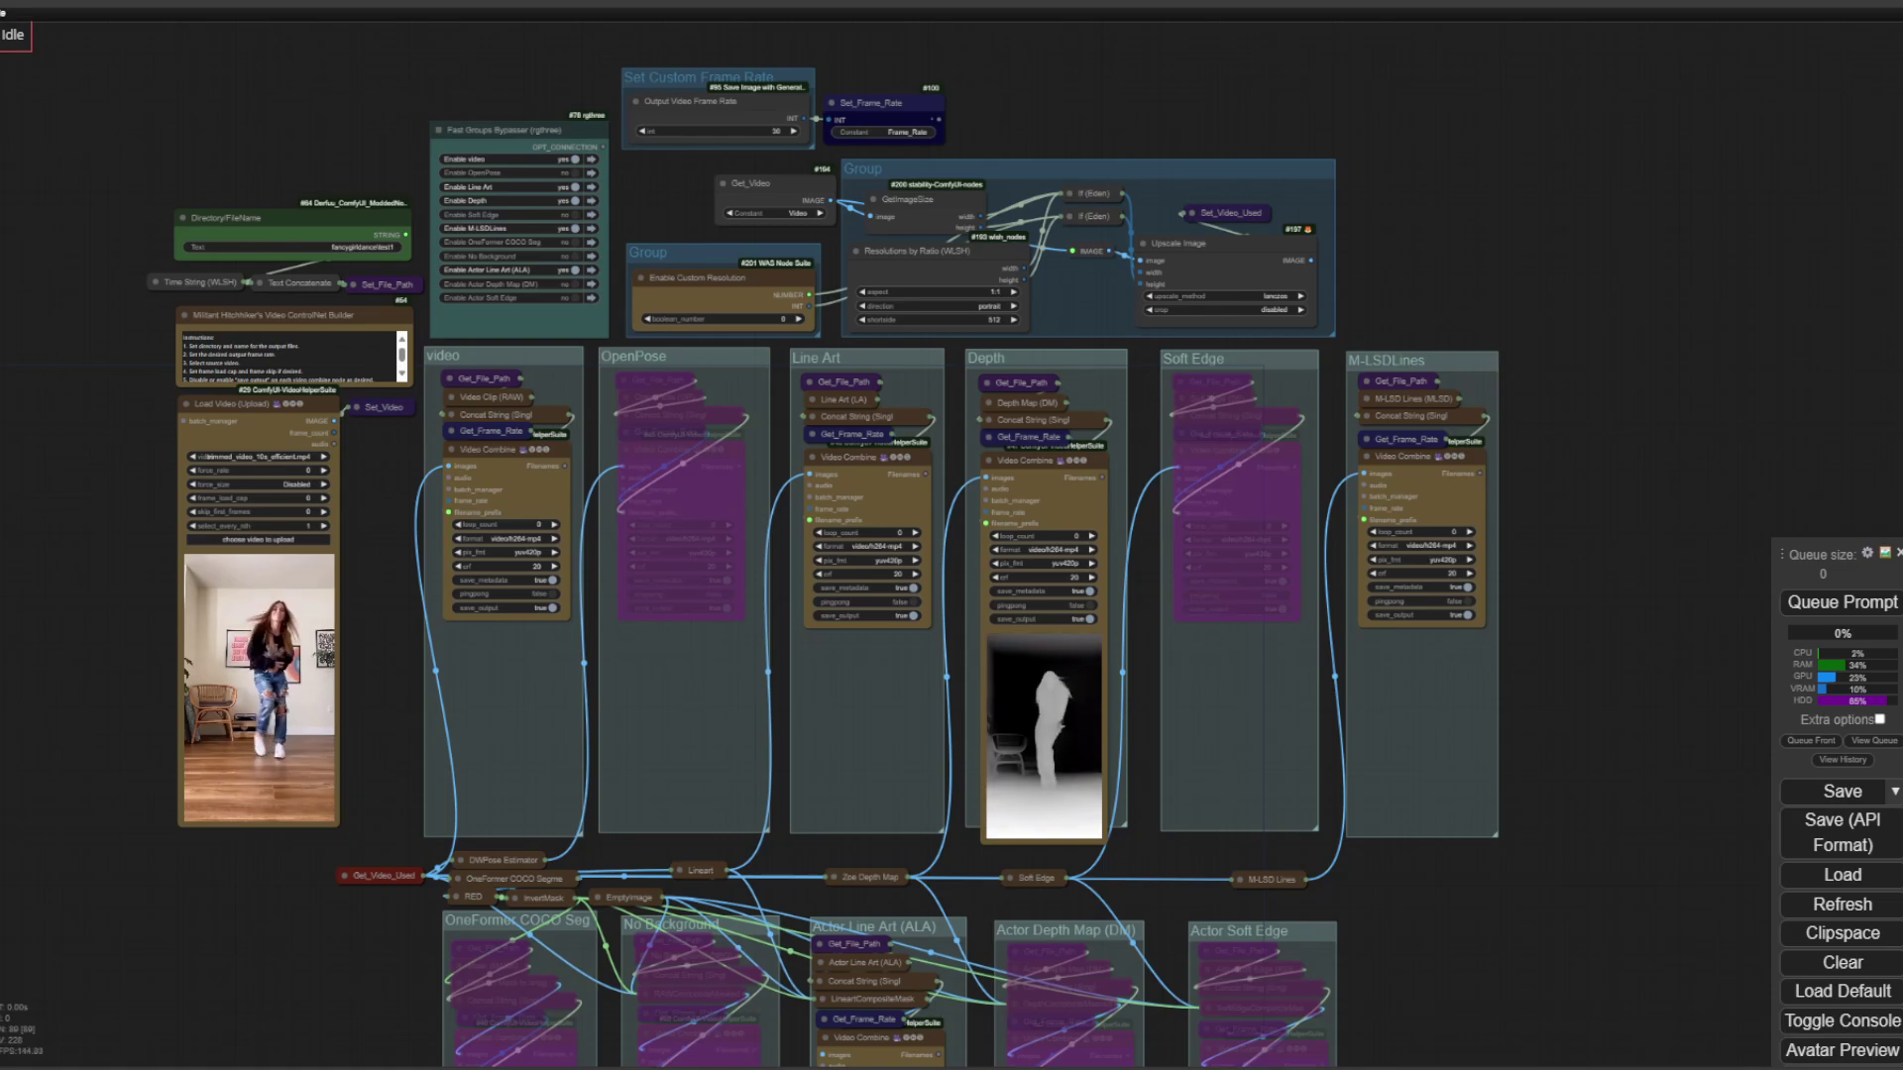
Switch to the YouTube channel's Videos page and browse its ComfyUI tutorials.
left_click(9, 111)
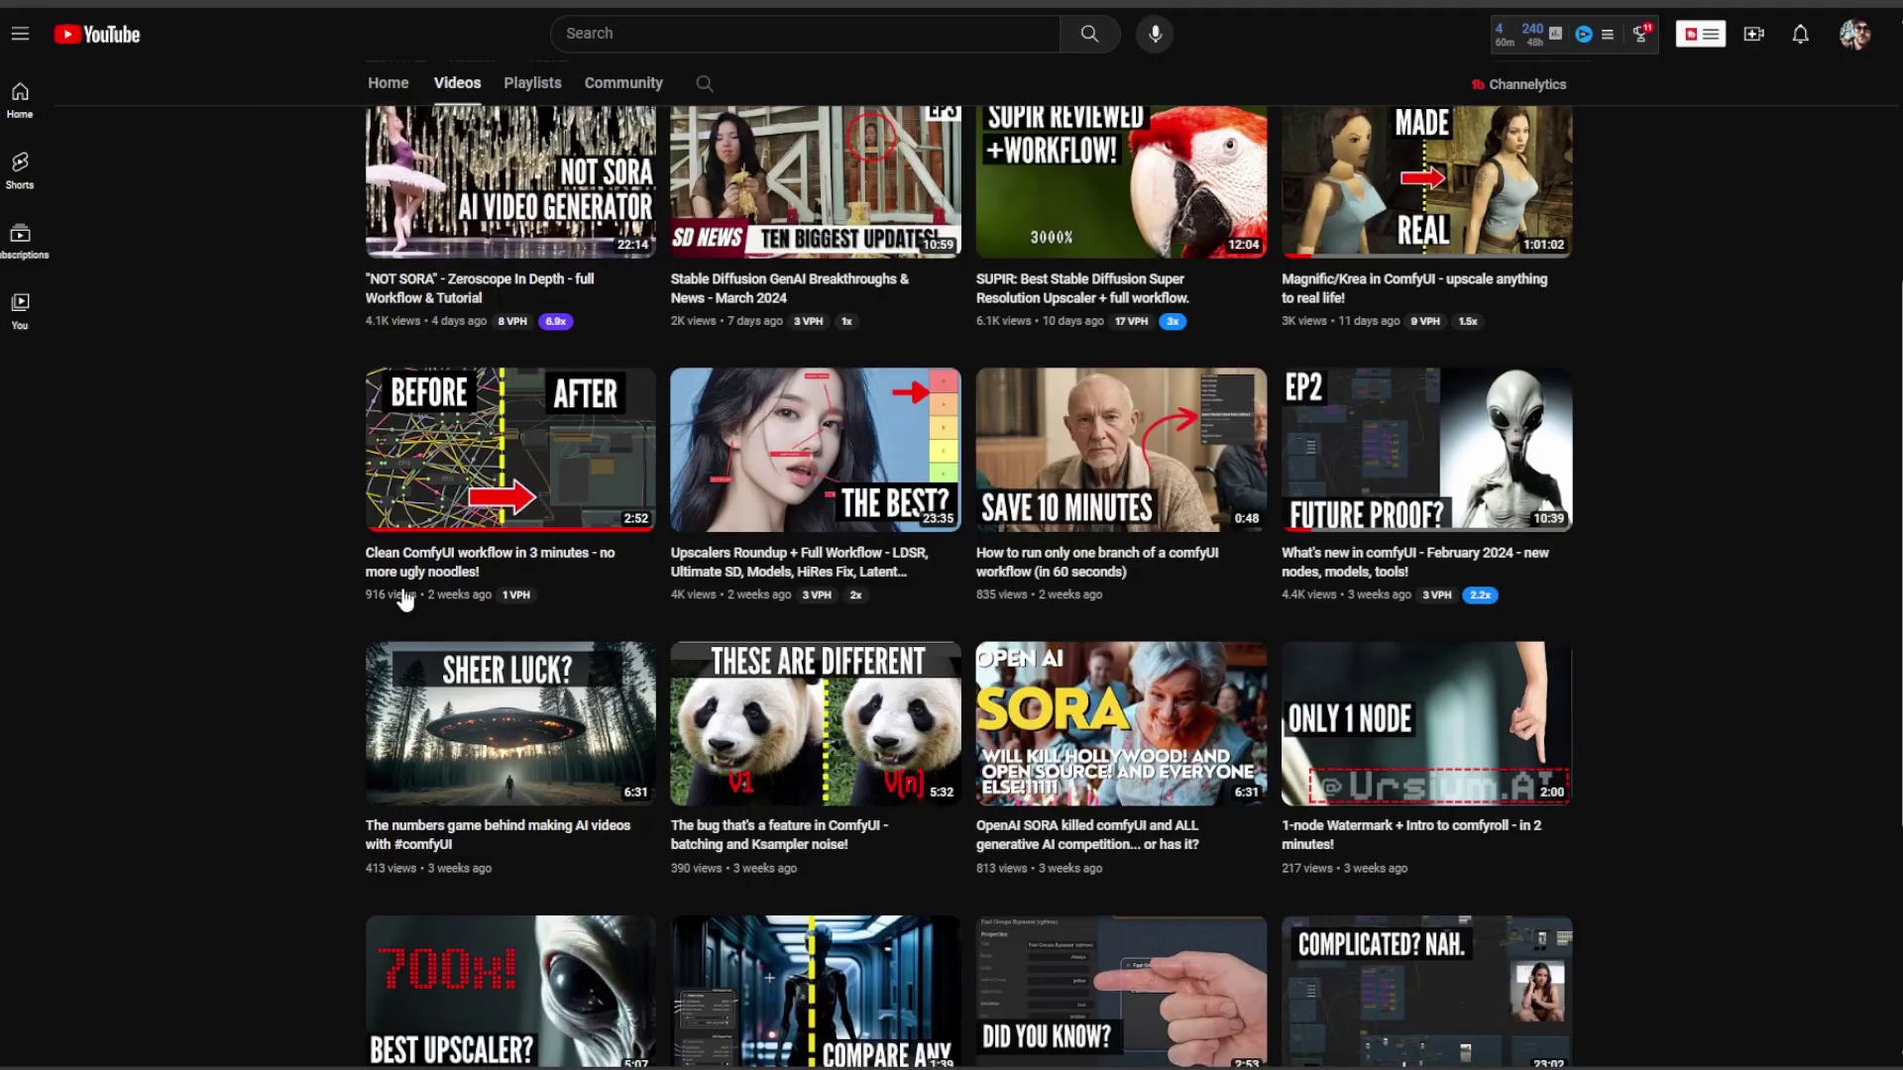
scroll(562, 401, "up", 5)
scroll(952, 442, "down", 3)
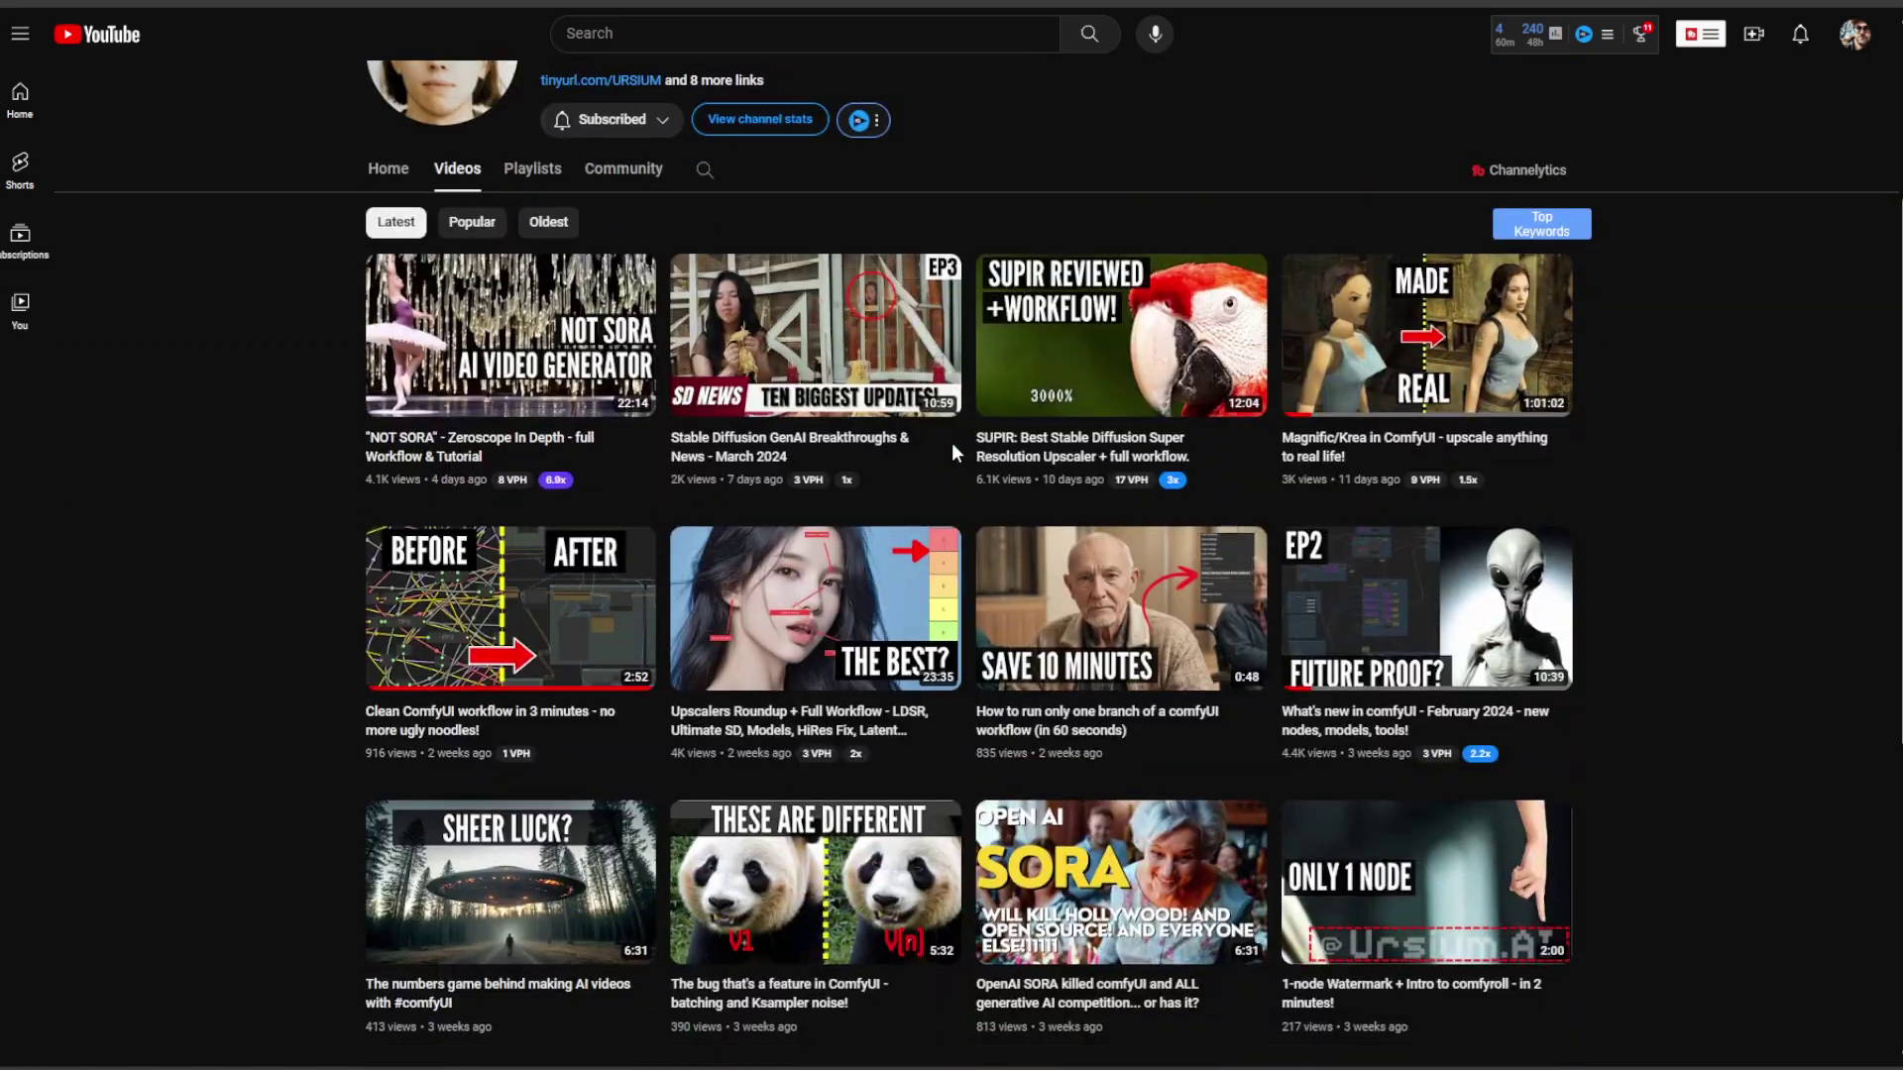
mouse_move(430, 593)
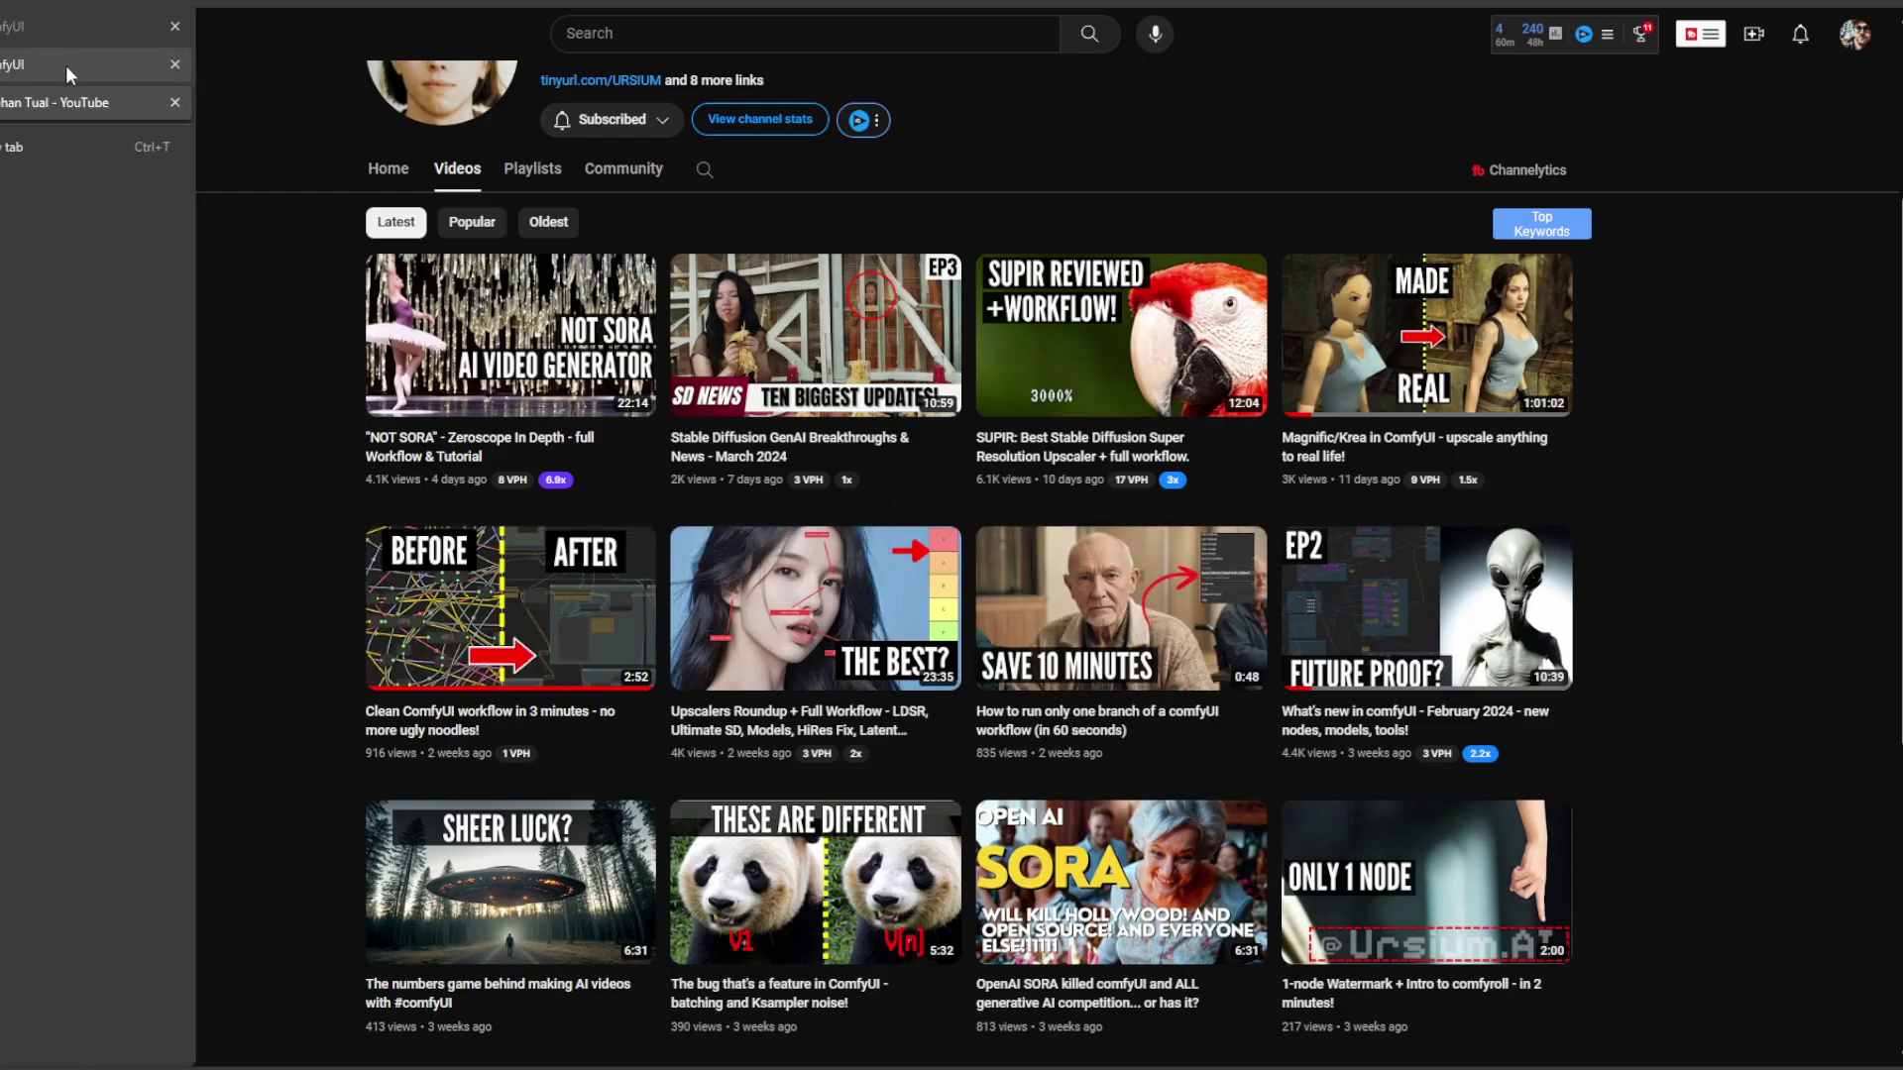
Switch back to the ComfyUI workflow and review its overall layout, including the source video, settings, output groups and preprocessor row.
left_click(69, 69)
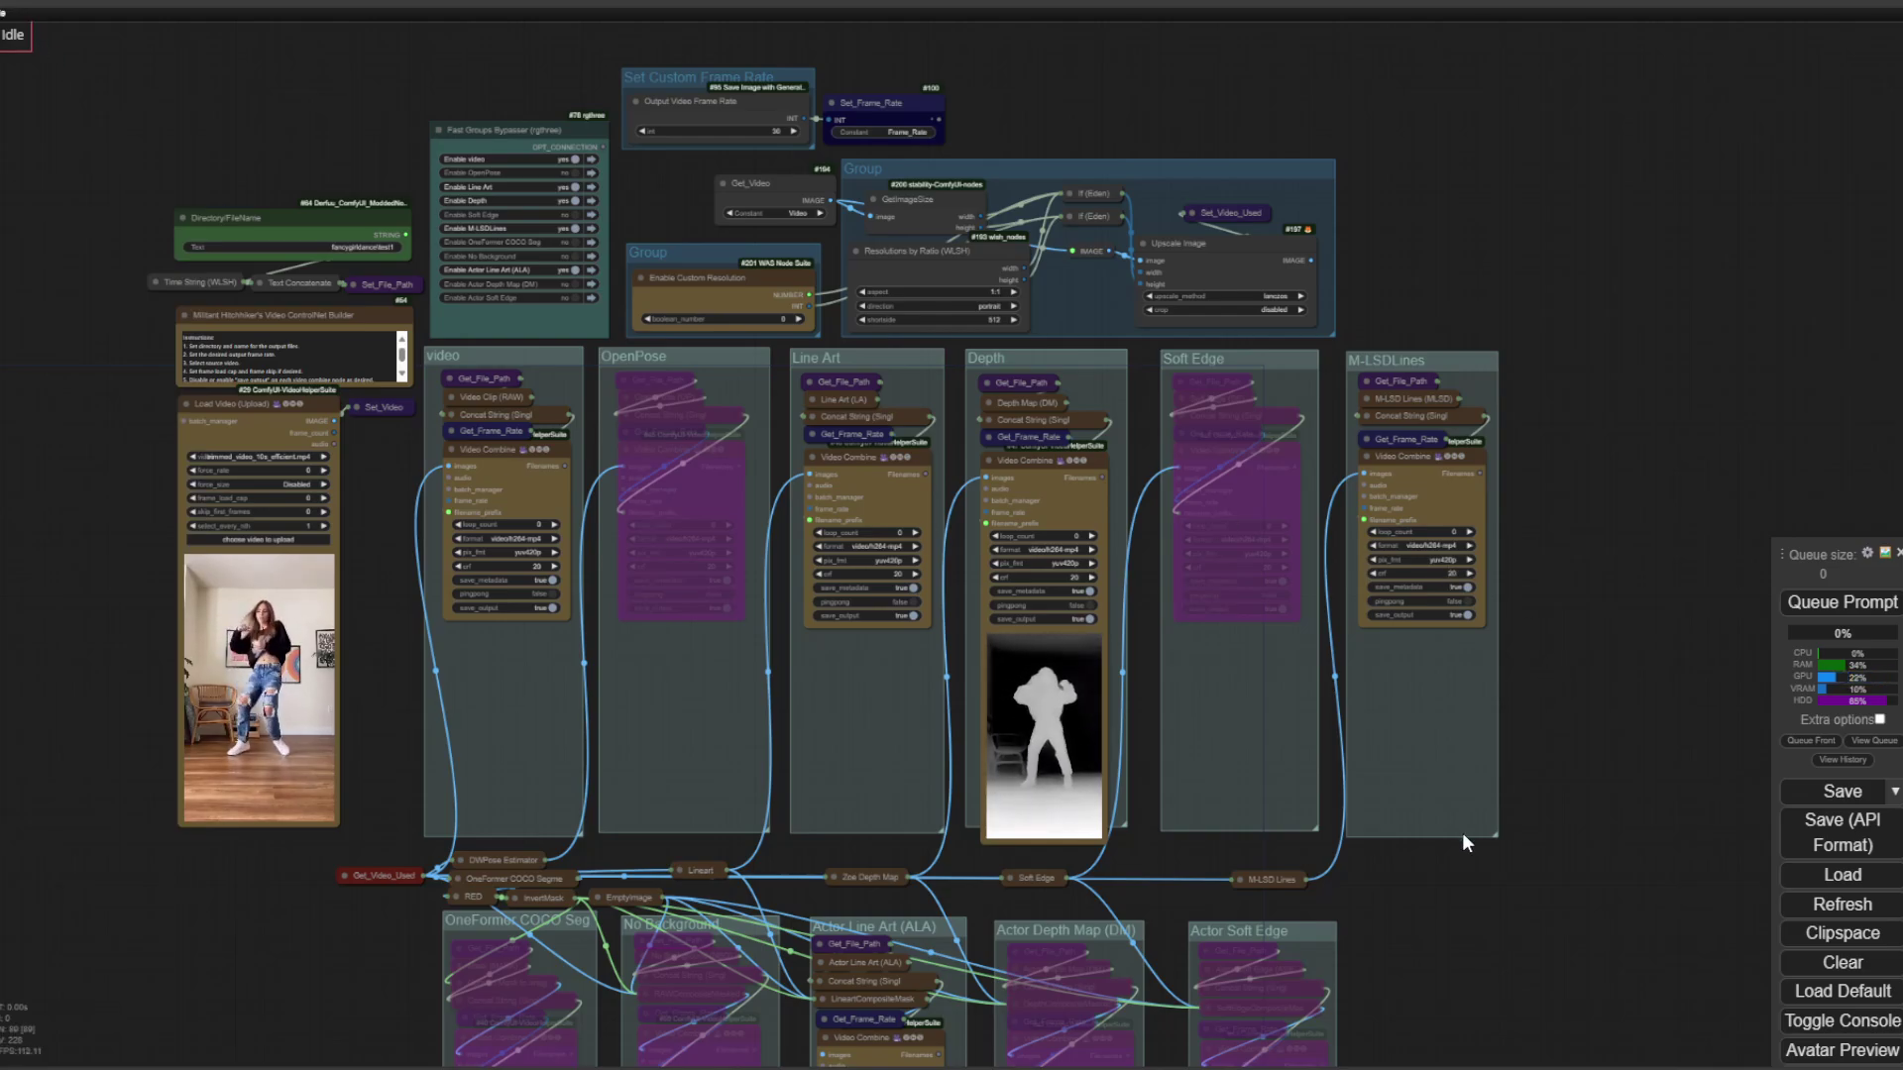
scroll(1548, 763, "down", 2)
left_click_drag(1560, 888, 1489, 773)
left_click_drag(1534, 505, 1546, 619)
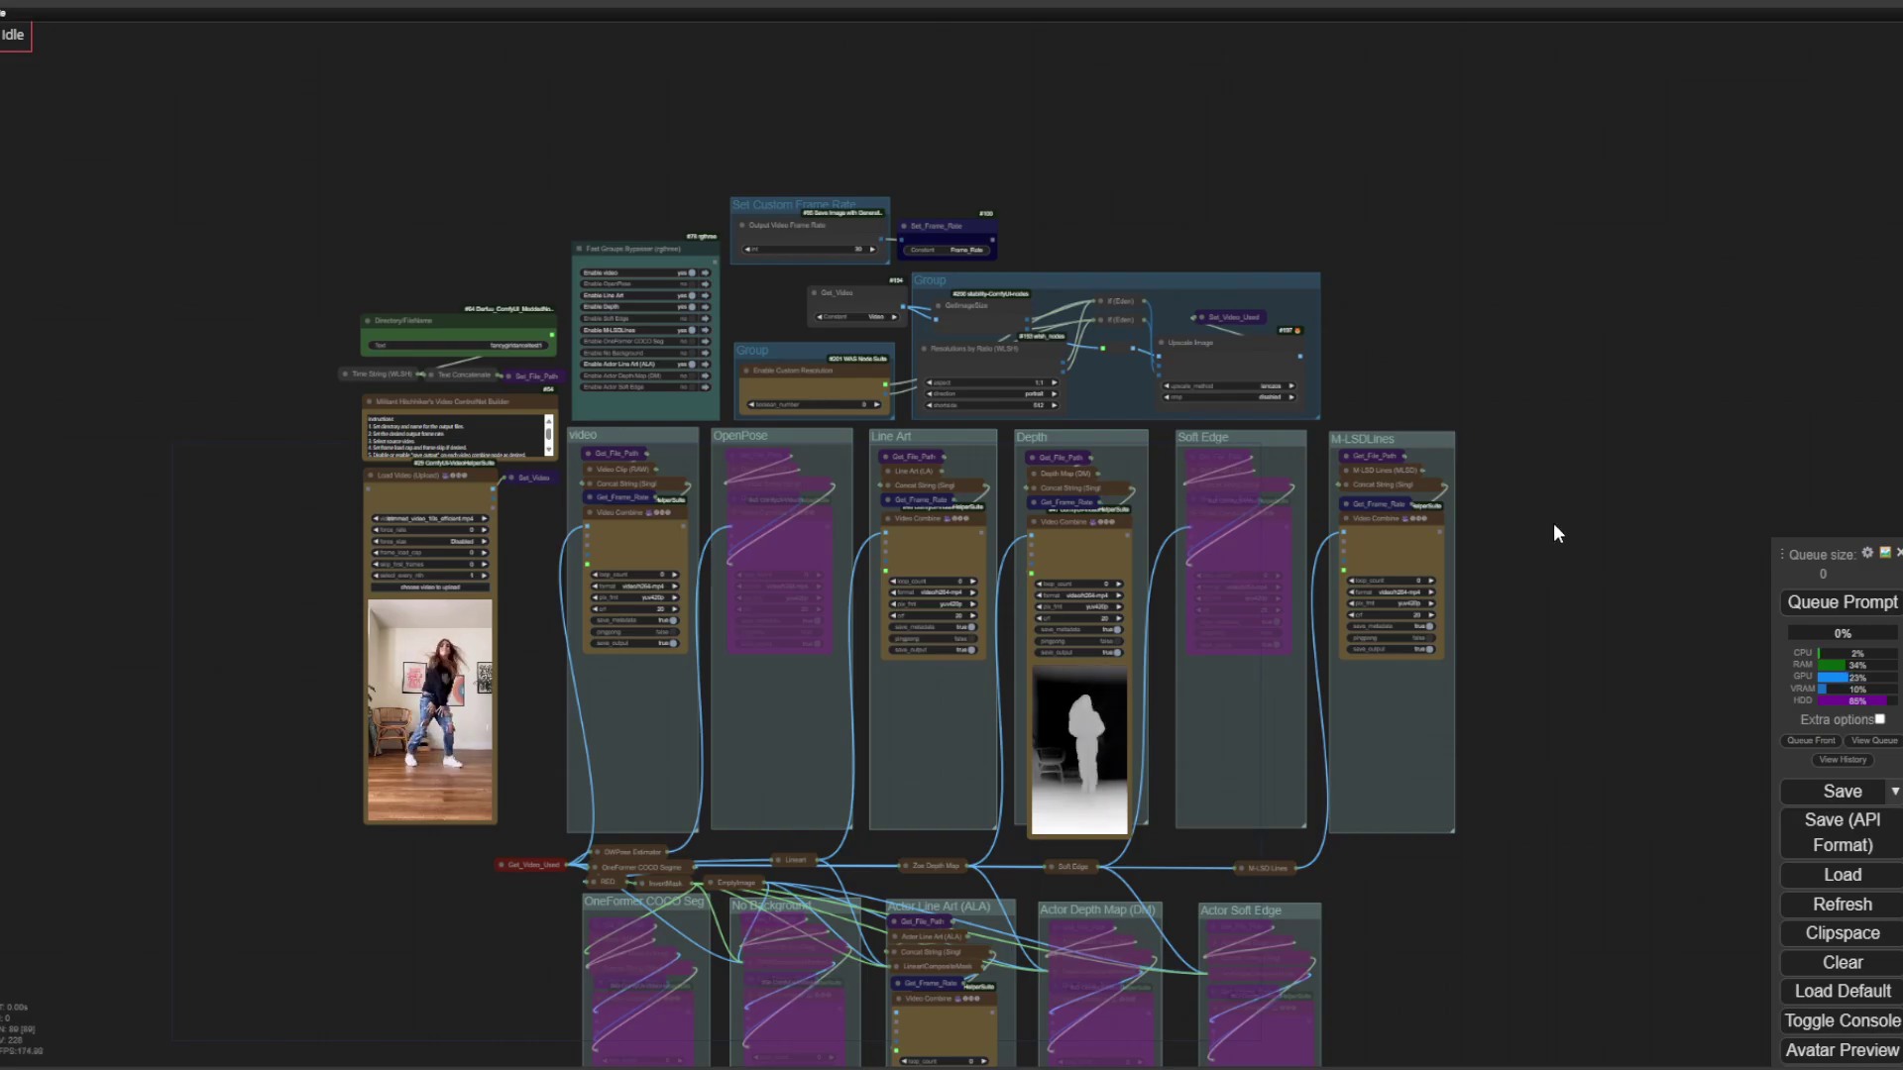
left_click_drag(1554, 535, 1456, 500)
left_click_drag(1459, 609, 1436, 578)
scroll(1455, 575, "down", 1)
scroll(1436, 577, "up", 5)
left_click_drag(1201, 716, 1486, 760)
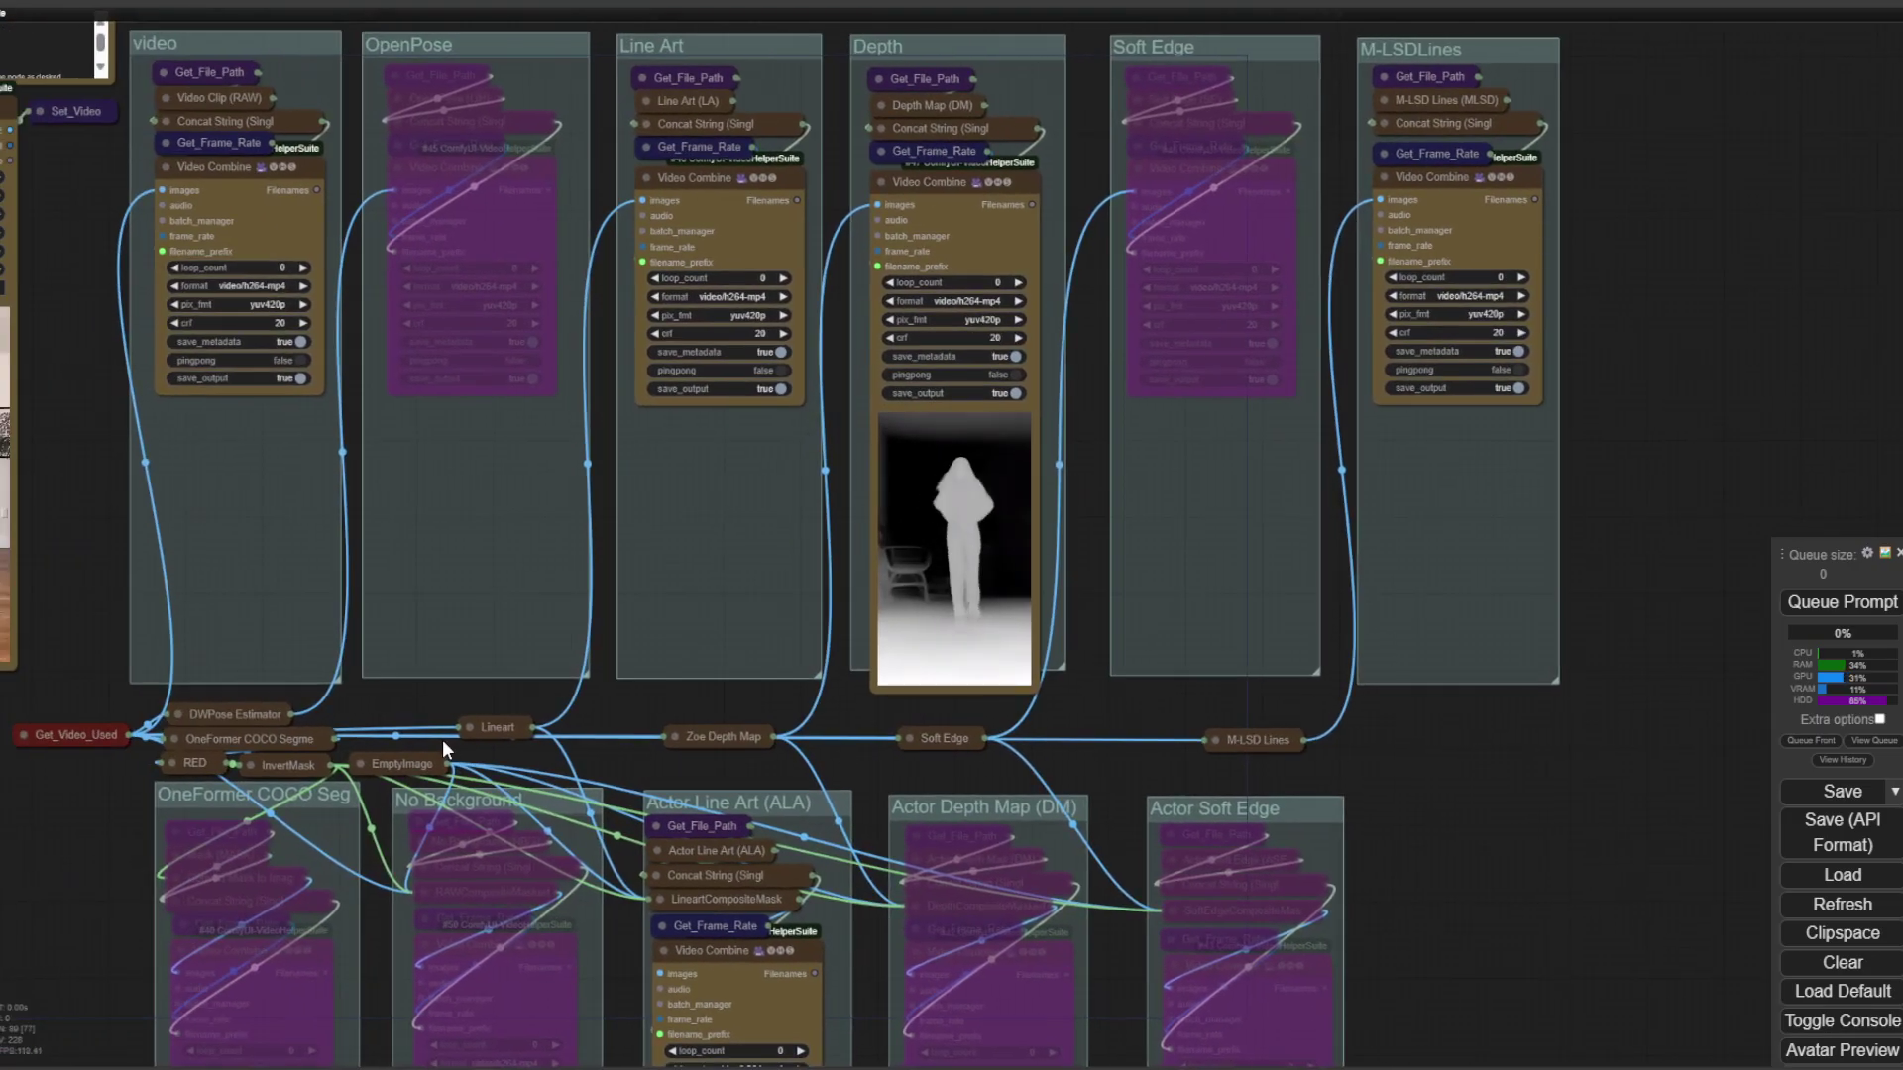
left_click_drag(436, 697, 684, 770)
scroll(684, 770, "down", 2)
left_click_drag(684, 770, 639, 805)
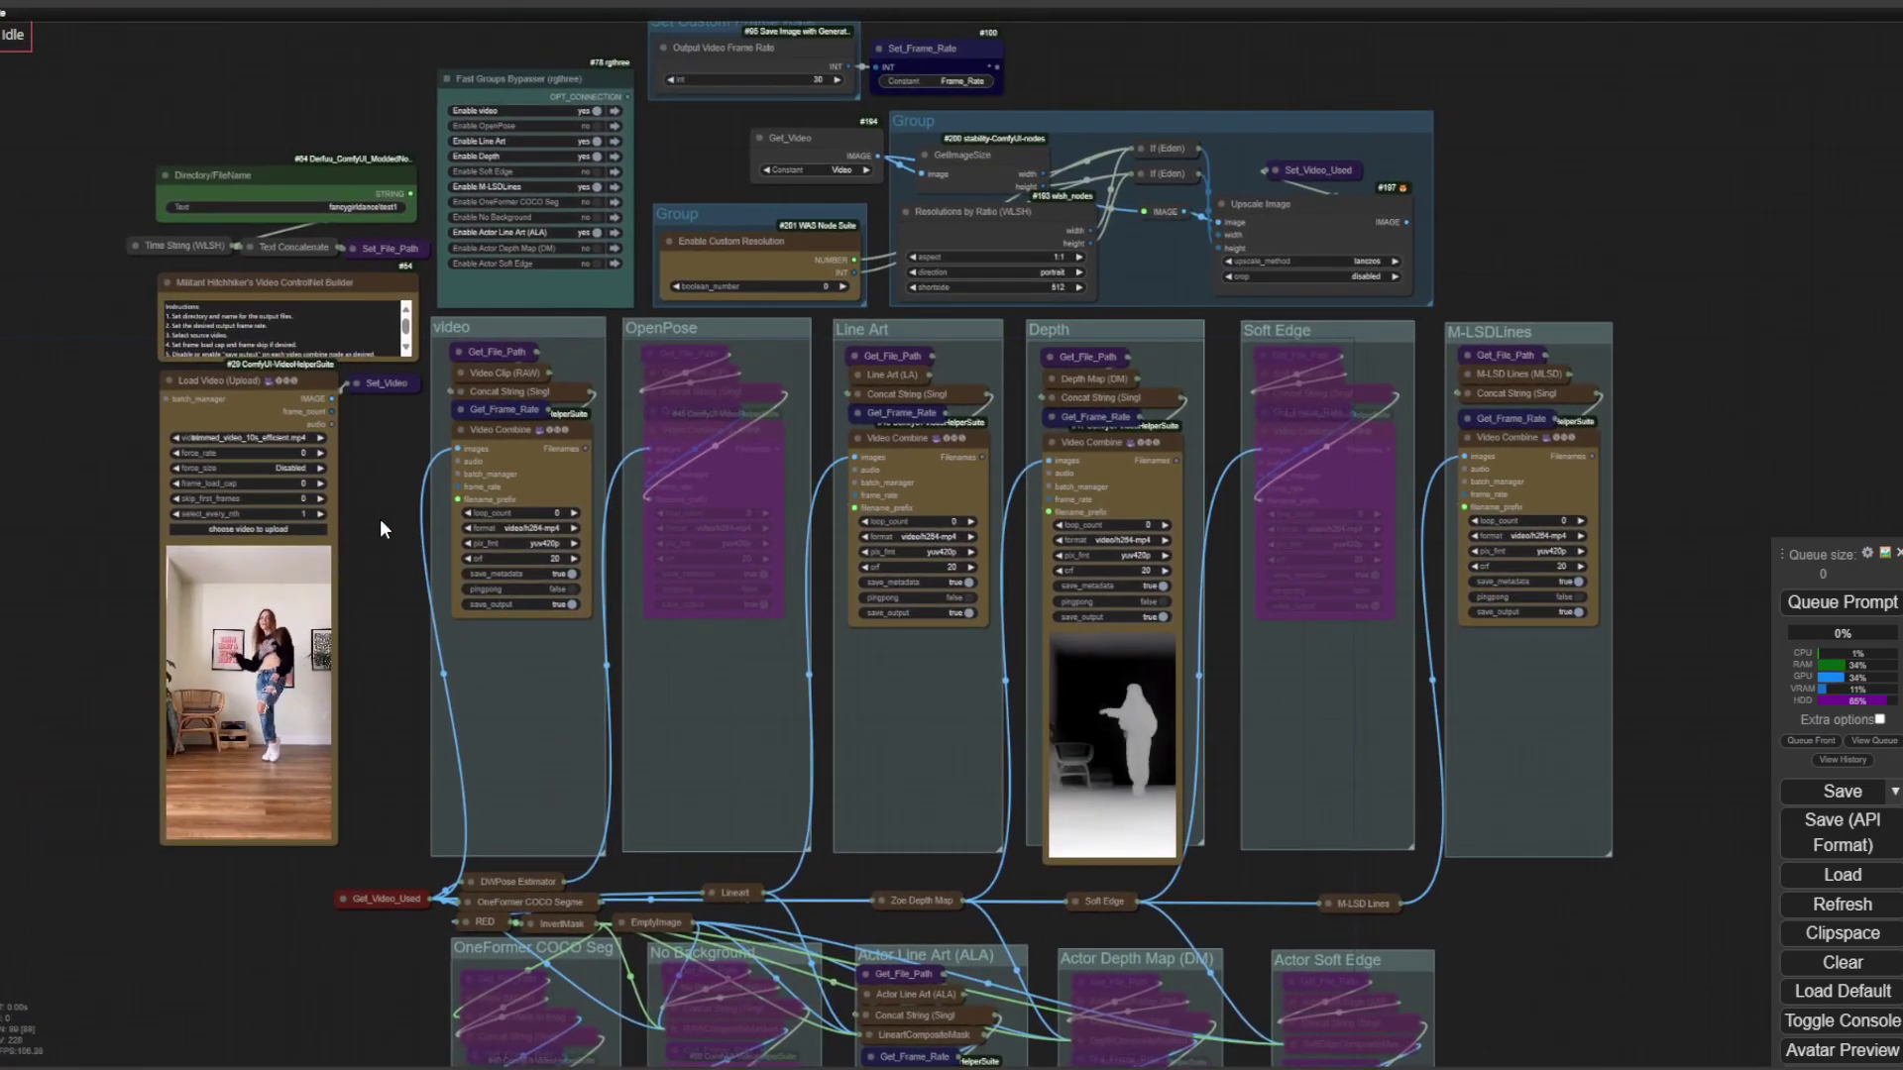
left_click_drag(378, 519, 353, 587)
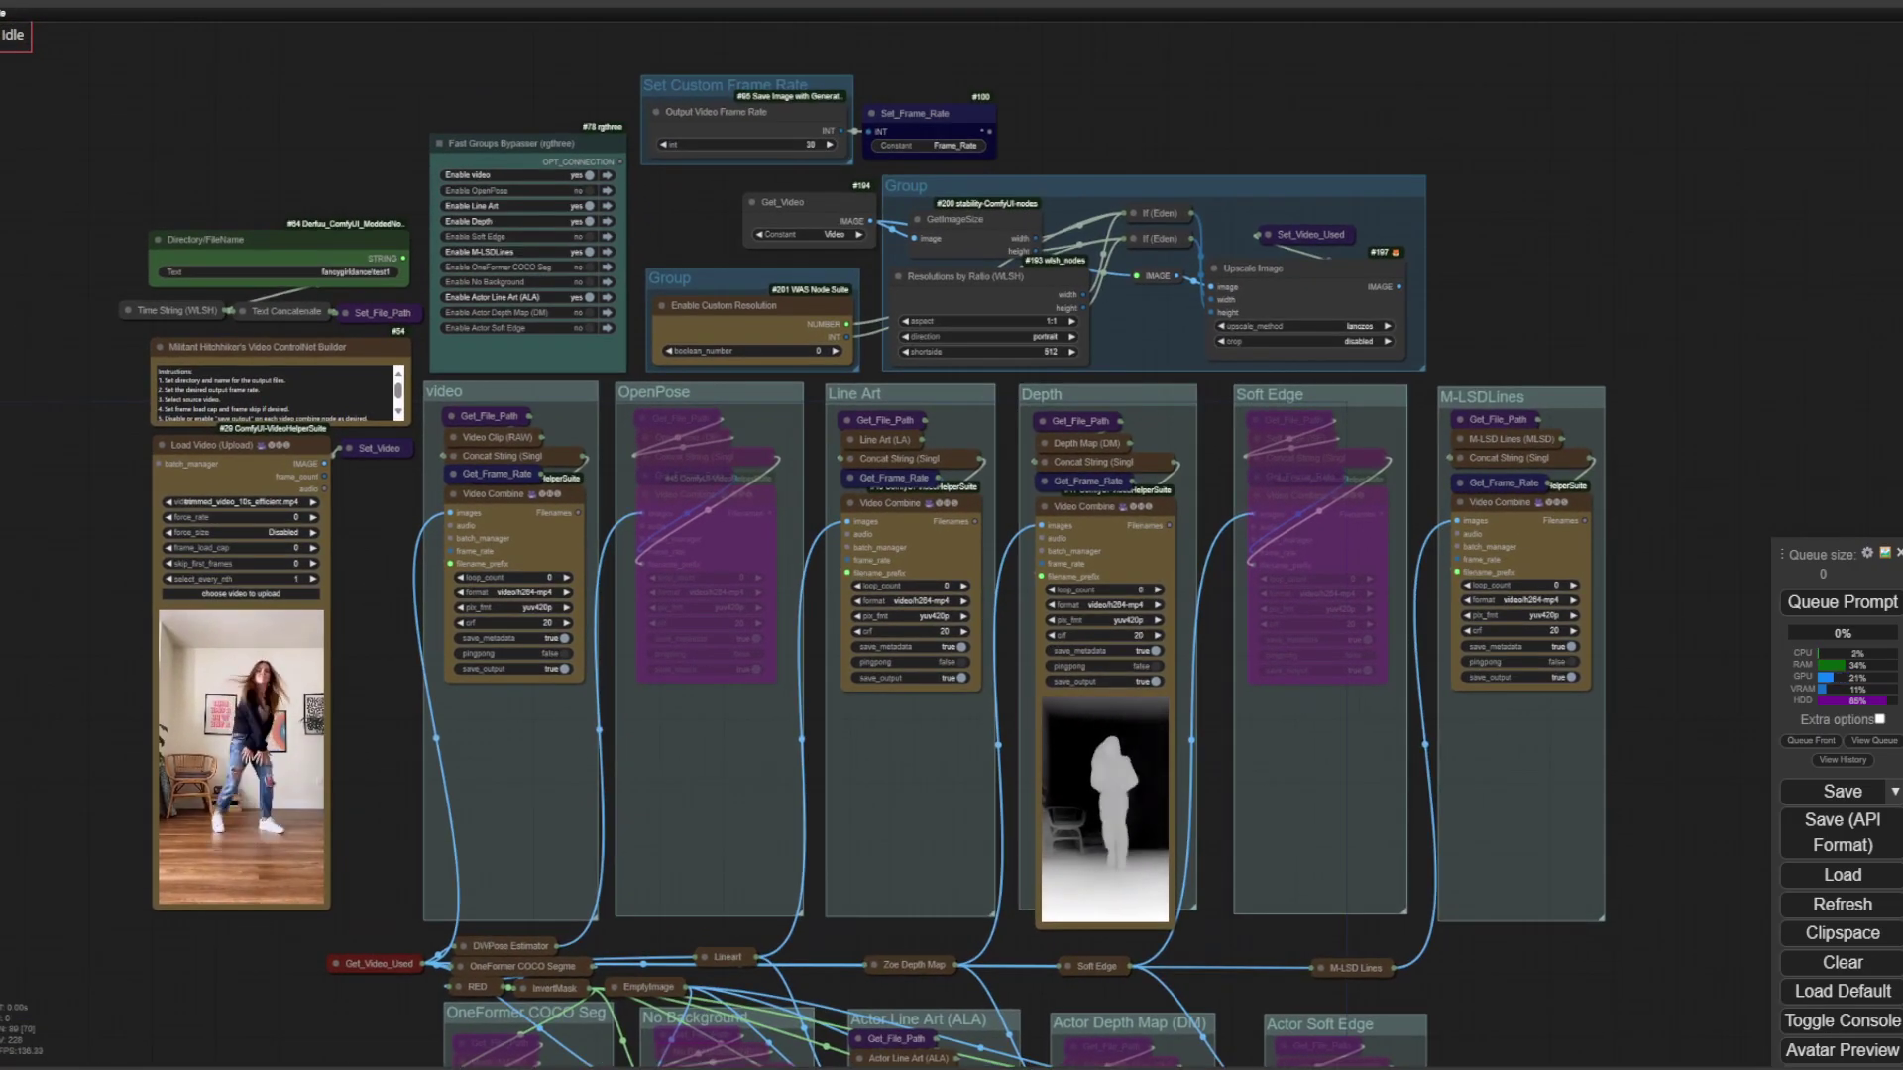